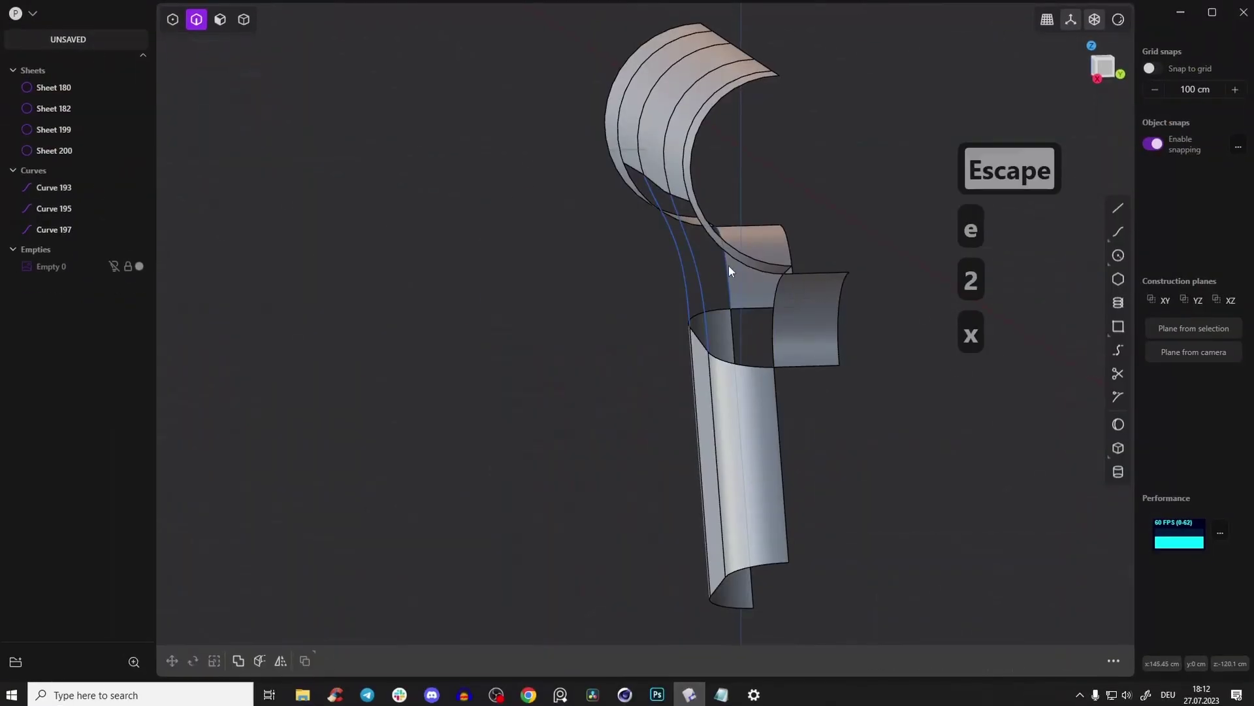
Delete the selected guide curve between the barrel and handle sheets and try to join the sheets
click(728, 265)
key(x)
middle_drag(728, 265, 837, 319)
key(Escape)
key(4)
key(j)
Loft between the barrel's lower edge and the handle's upper edge with G1 continuity at both ends
middle_drag(498, 328, 655, 393)
key(2)
click(637, 348)
shift+click(614, 141)
key(l)
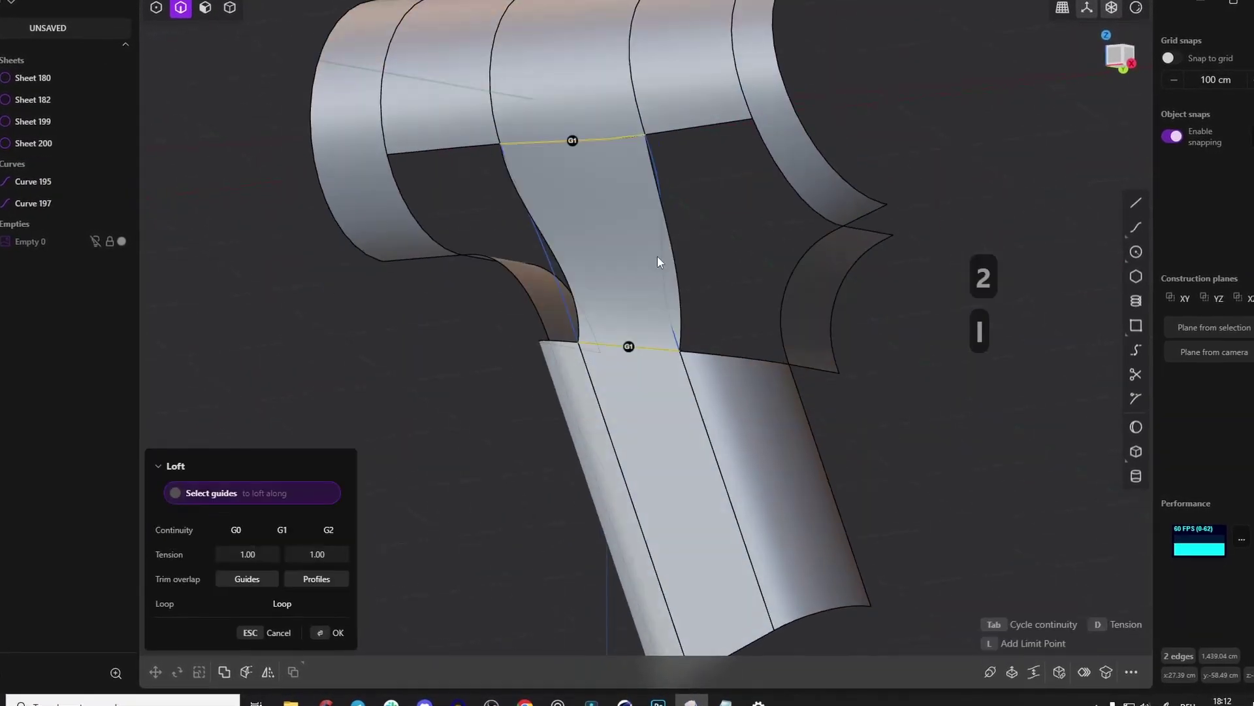
Delete the two remaining guide curves and join the lofted surface with the barrel and handle sheets
middle_drag(656, 290, 626, 252)
key(x)
key(x)
key(j)
key(2)
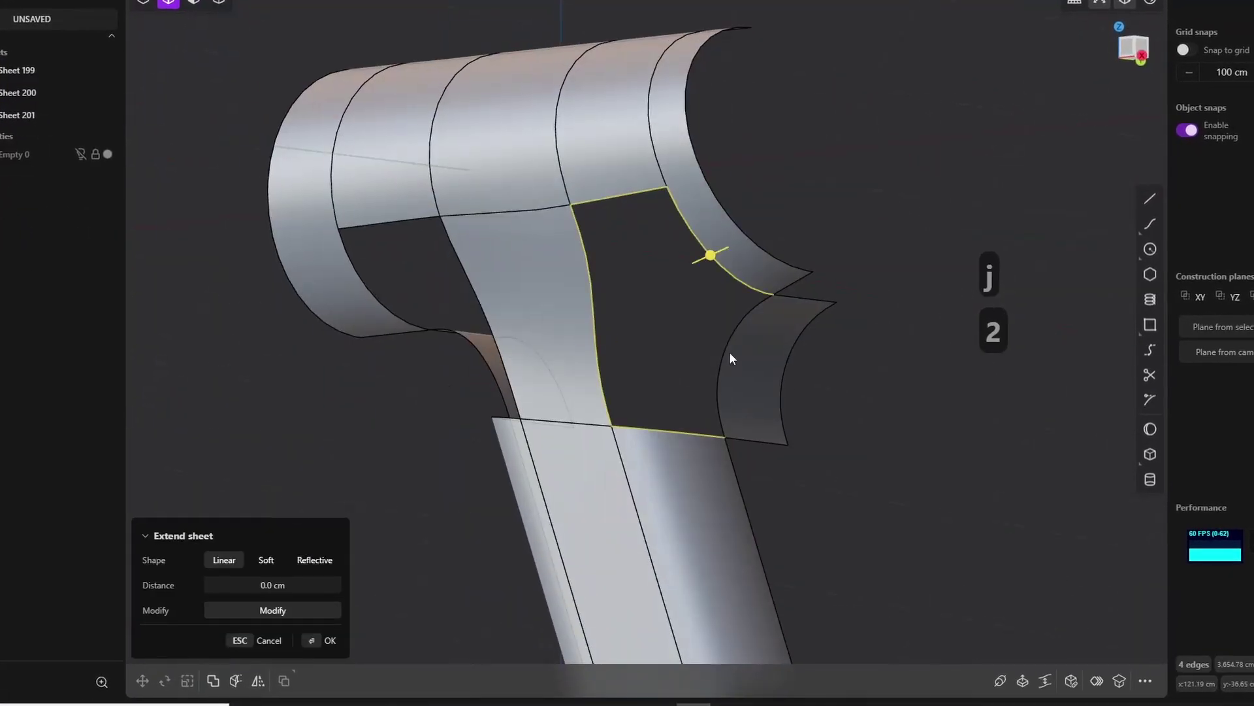
key(Tab)
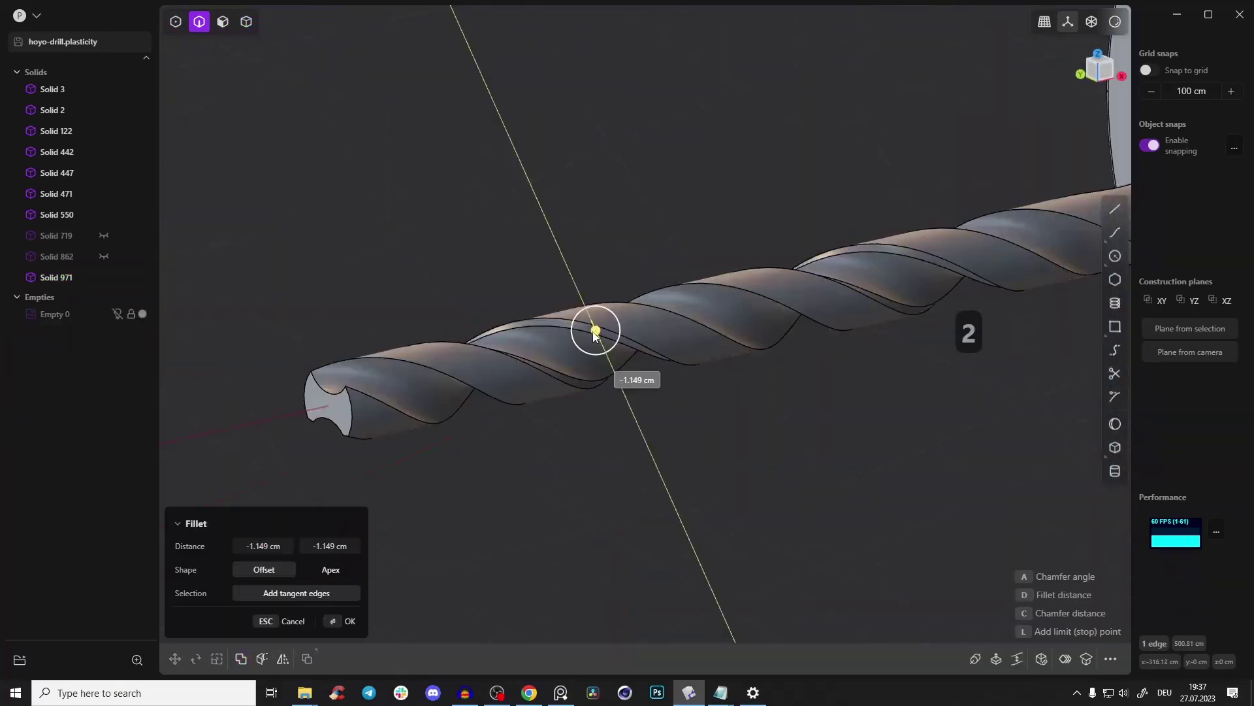
click(1116, 22)
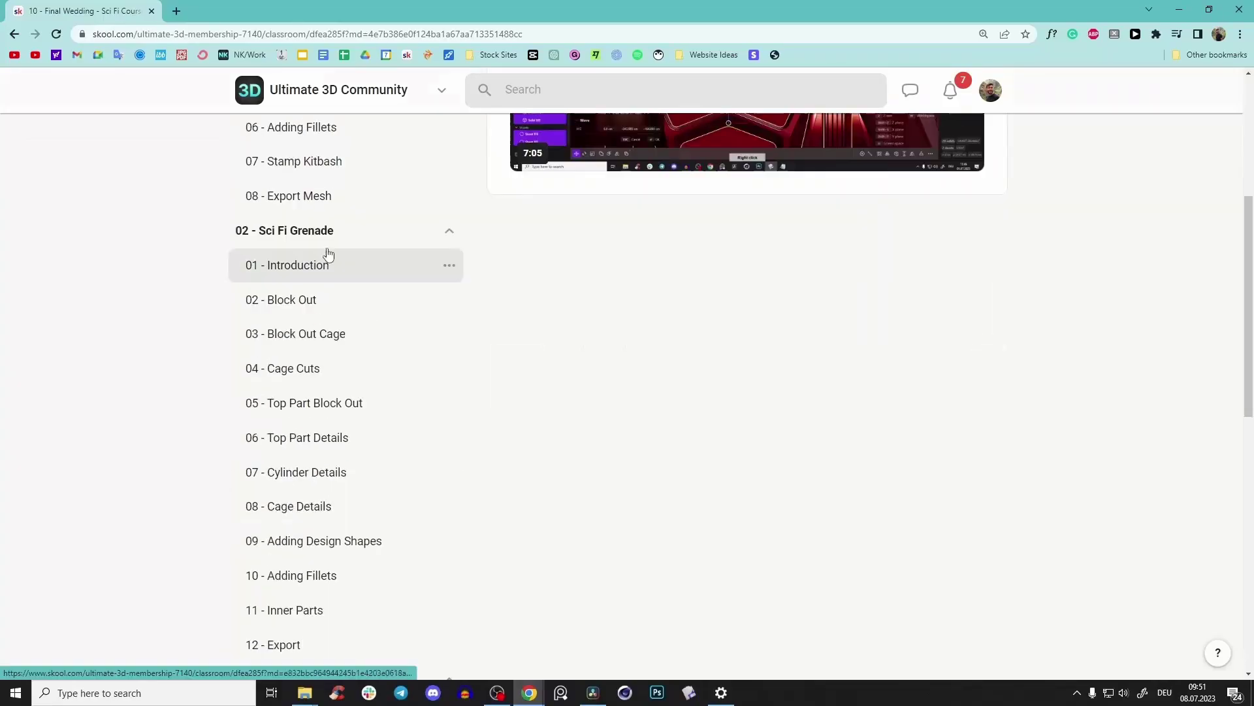
scroll(313, 274, down, 7)
scroll(258, 299, down, 4)
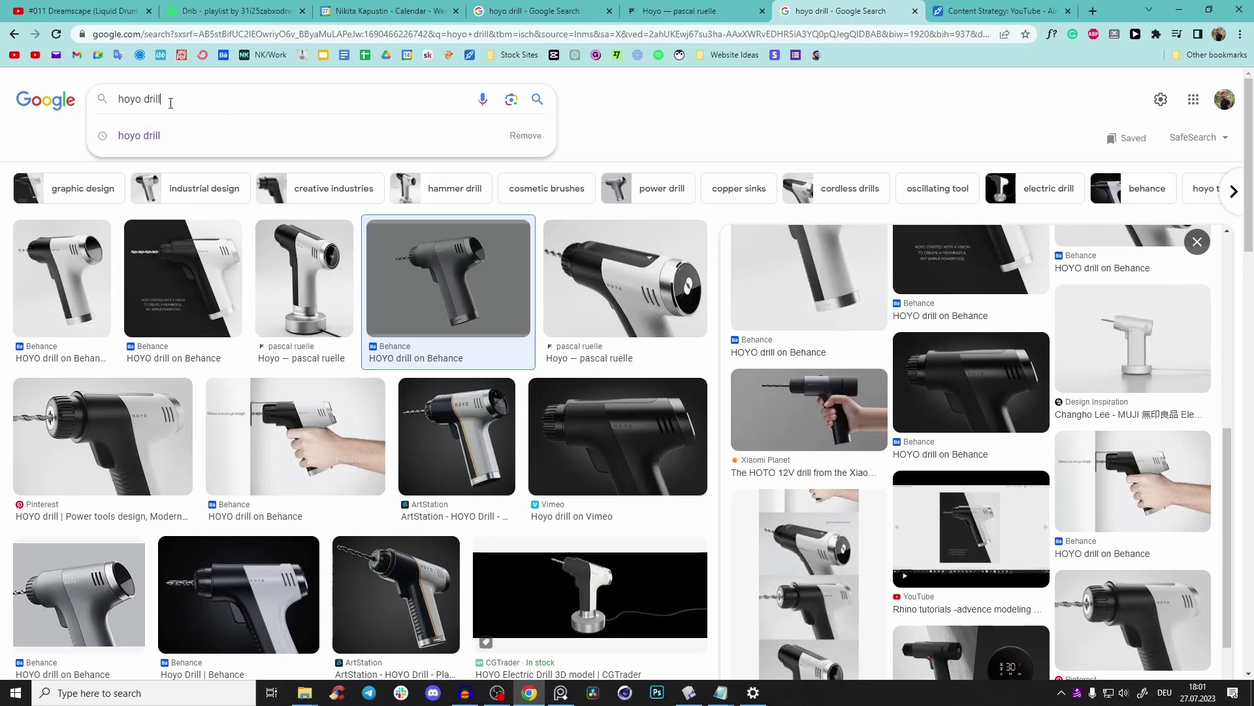
drag(185, 104, 89, 99)
click(183, 99)
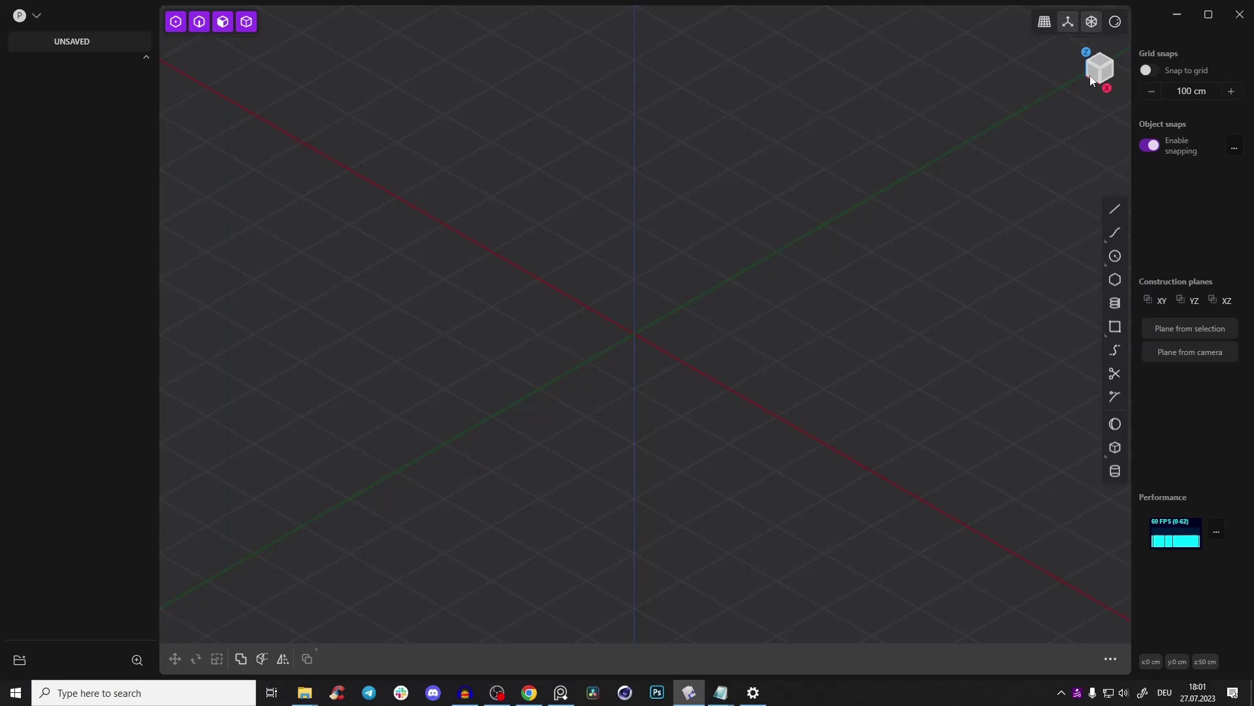
Switch to the front view and import the HOYOOOOO image from the Desktop as a reference
key(KP_1)
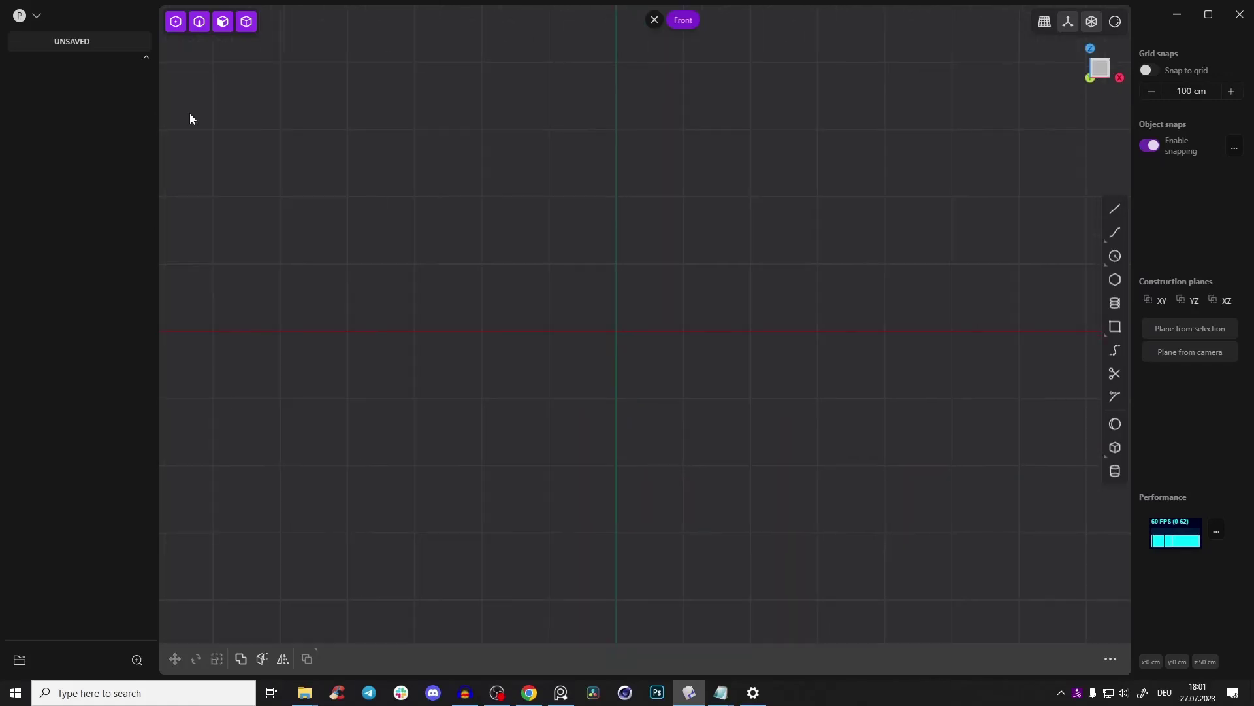
click(43, 22)
click(95, 58)
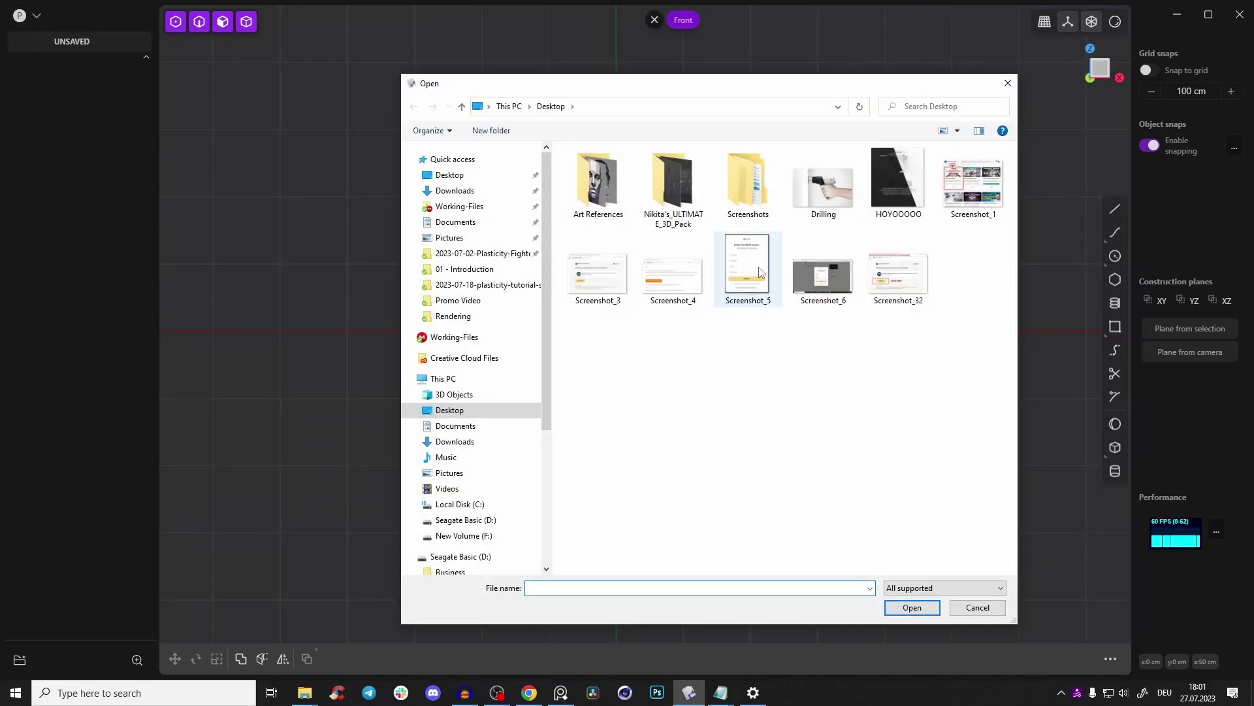
double_click(901, 189)
Scale the reference image uniformly by about 2.72
key(s)
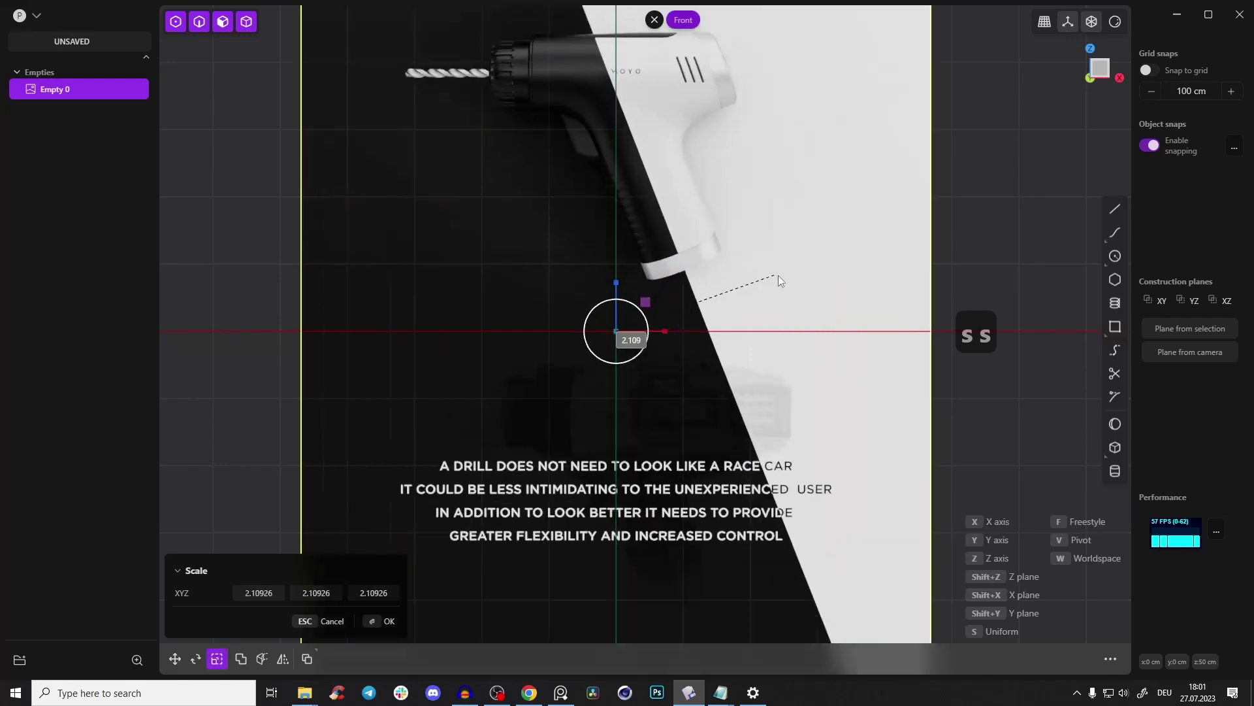
click(829, 272)
shift+middle_drag(729, 289, 685, 364)
scroll(527, 183, down, 3)
shift+middle_drag(527, 182, 568, 223)
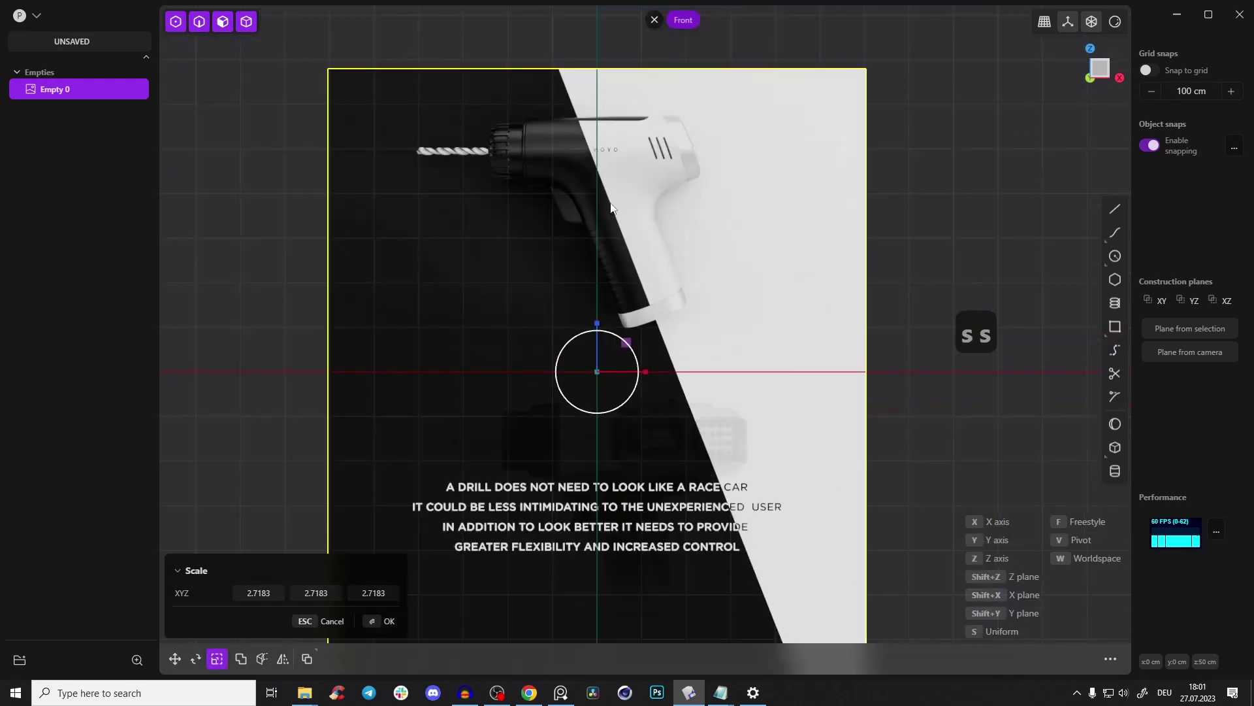
right_click(648, 222)
key(g)
key(g)
key(Escape)
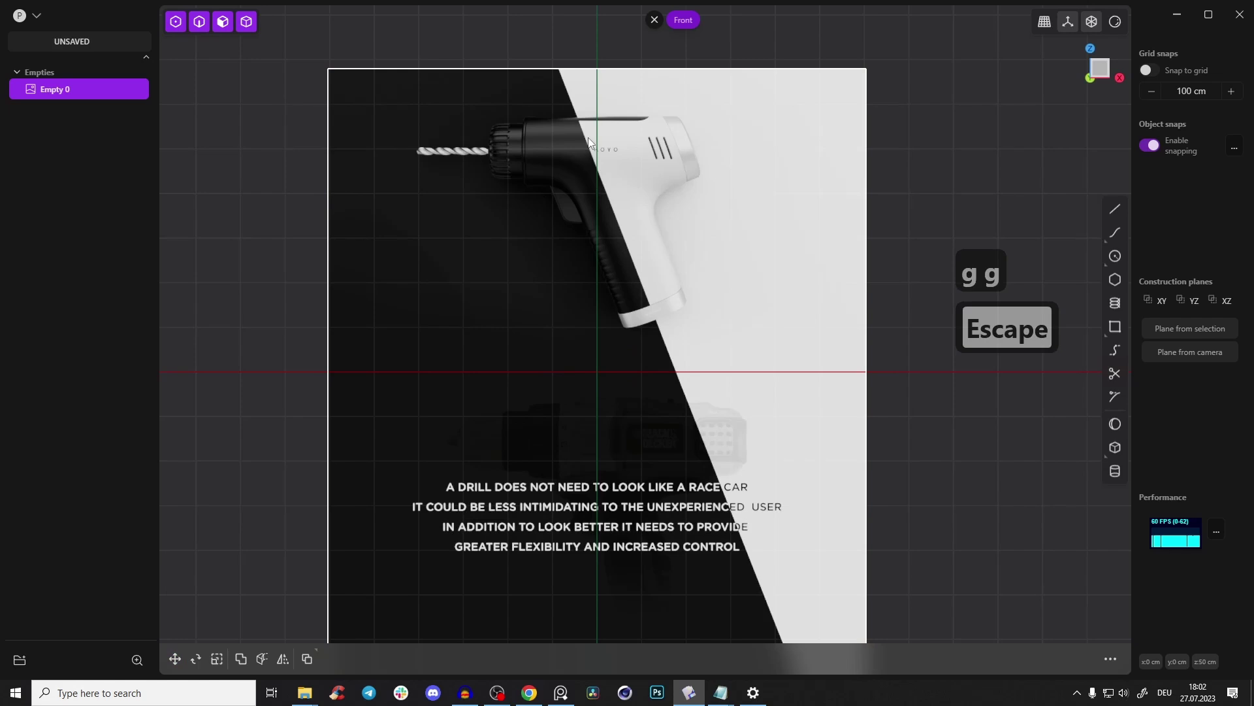
Move the reference image down about 500 cm so the drill bit is centred on the X axis
click(626, 203)
key(g)
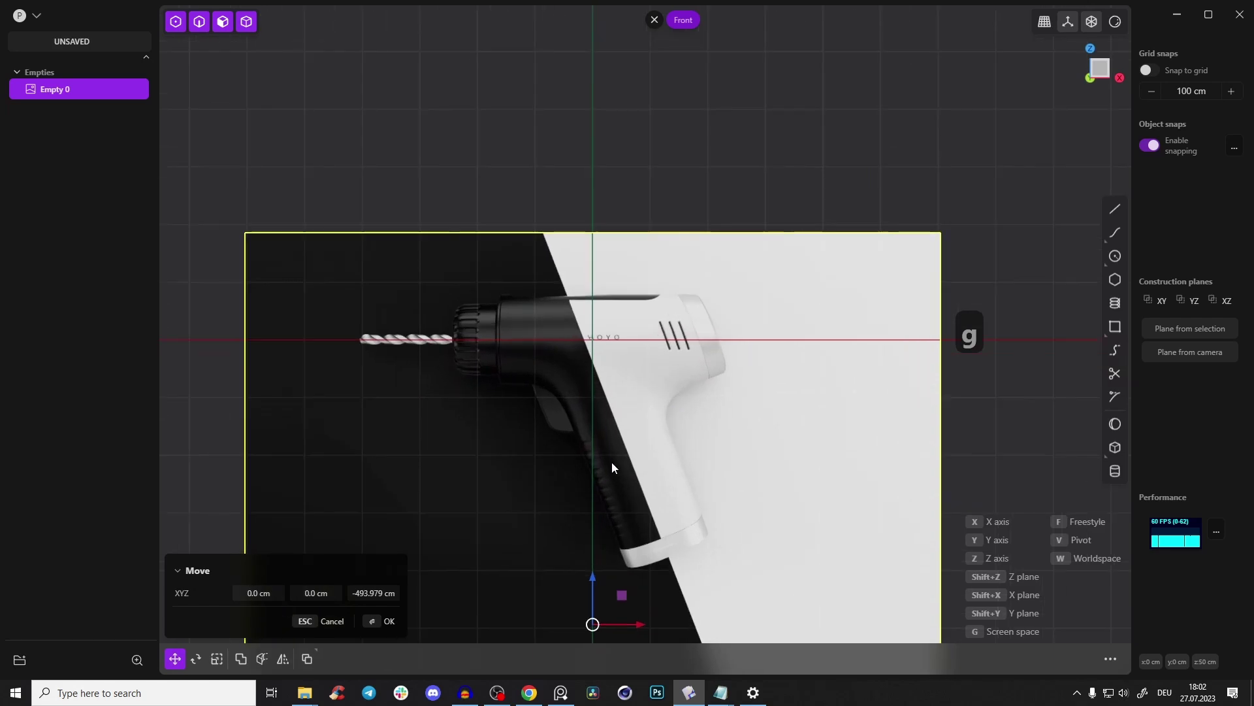
scroll(612, 467, up, 3)
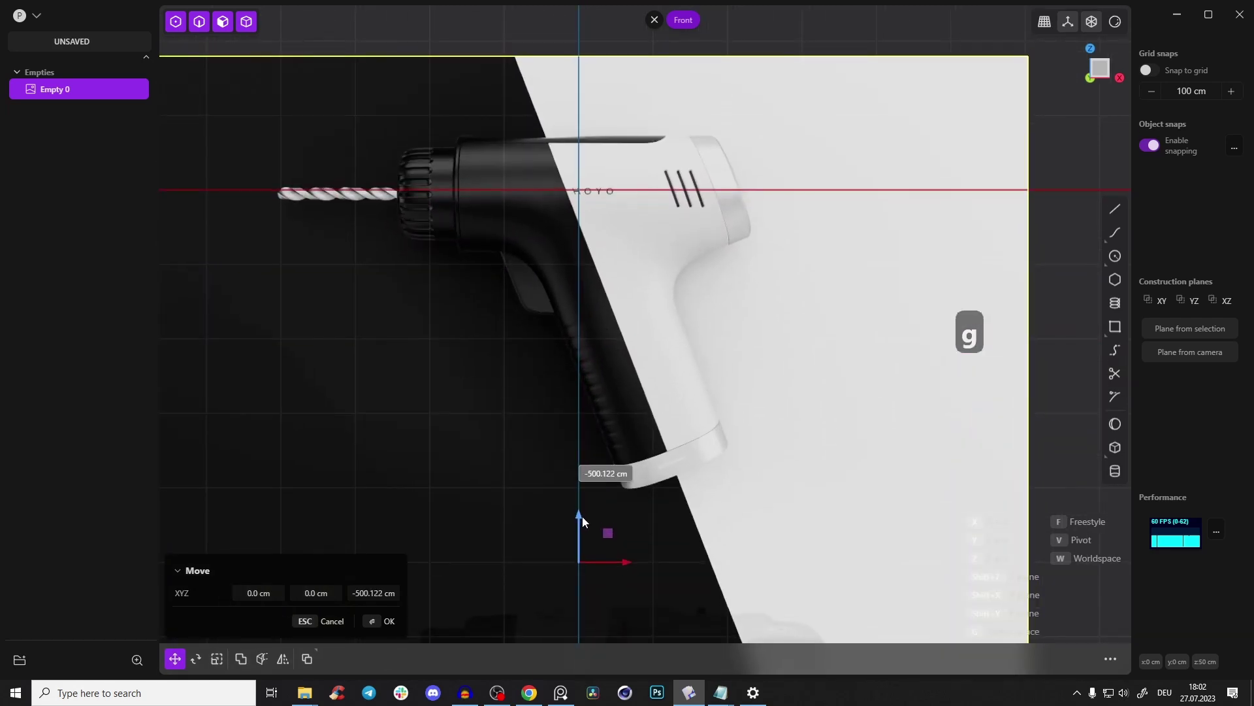
click(587, 511)
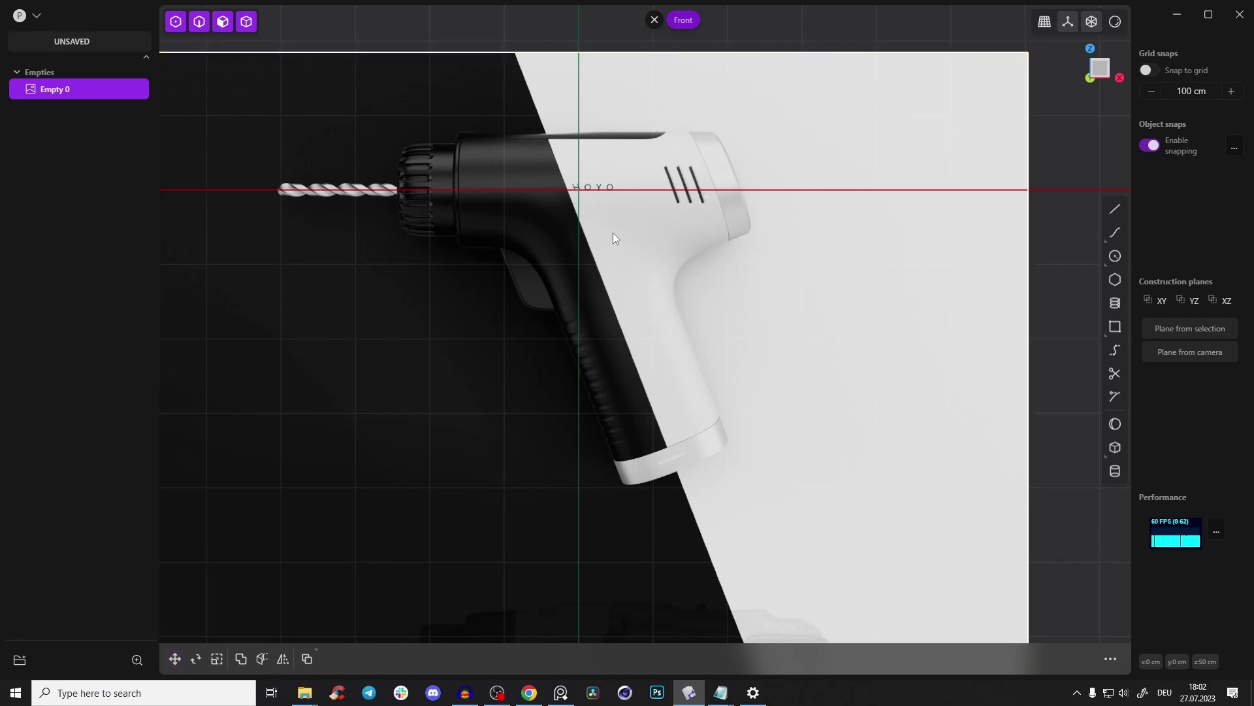
Move the reference image back along the Y axis by about 2182 cm, behind the modelling area
middle_drag(613, 233, 609, 314)
key(g)
drag(600, 411, 1241, 102)
shift+middle_drag(689, 210, 490, 283)
scroll(837, 297, down, 3)
drag(996, 206, 1115, 145)
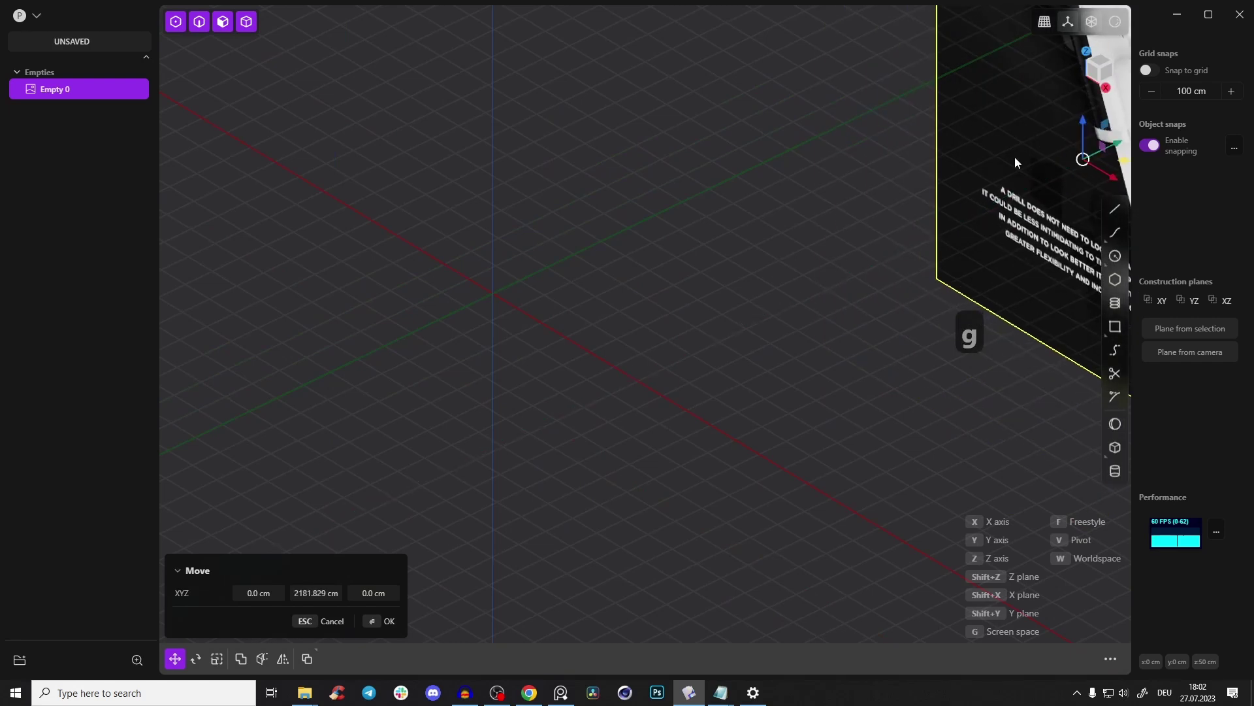
right_click(1014, 156)
Set the reference image's material depth to Front and its opacity to 0.44
key(m)
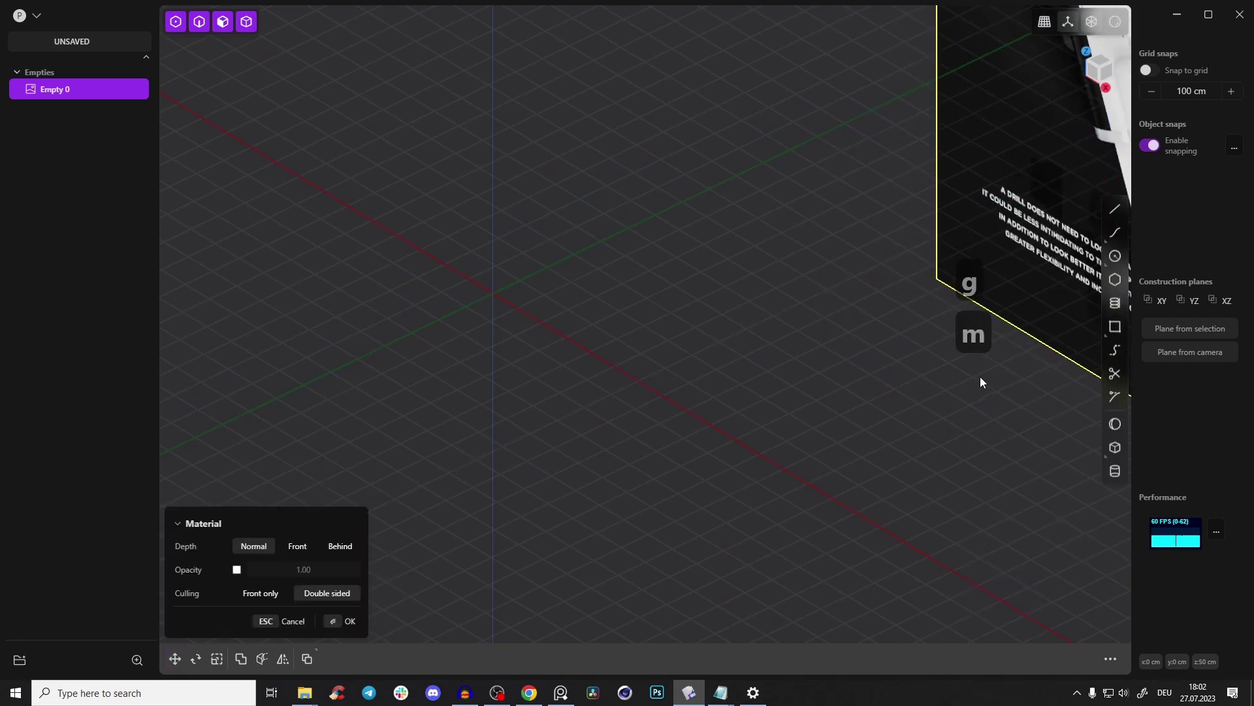
click(297, 546)
click(236, 569)
drag(303, 569, 259, 569)
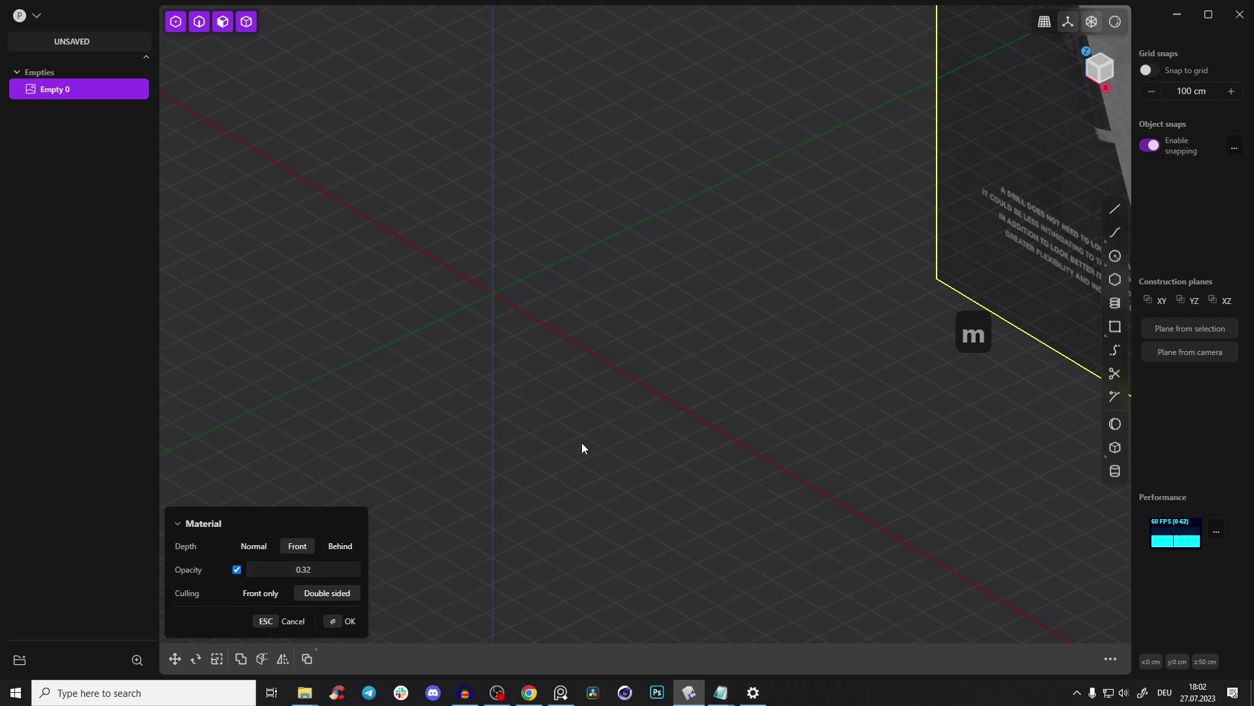
key(KP_1)
shift+middle_drag(891, 129, 669, 296)
scroll(675, 277, up, 6)
drag(288, 569, 301, 569)
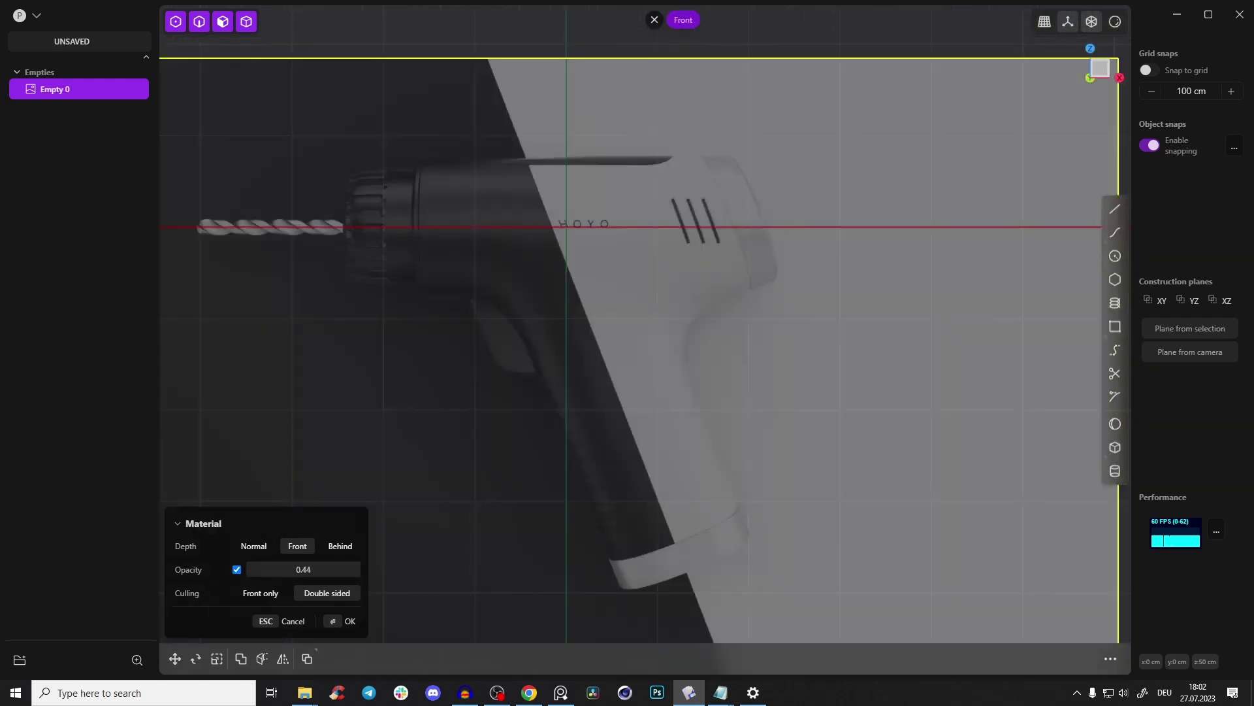
key(Return)
Set the reference image's opacity to 0.81
scroll(465, 312, up, 5)
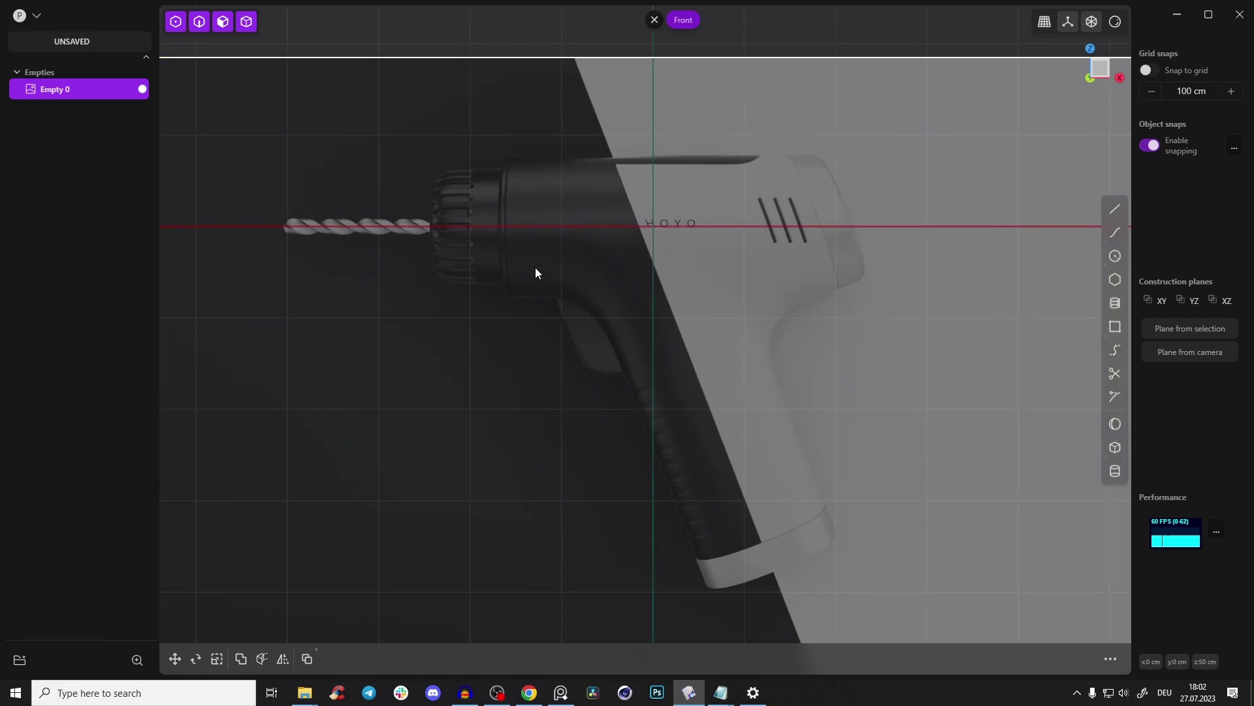
shift+middle_drag(543, 228, 520, 261)
shift+middle_drag(609, 281, 599, 279)
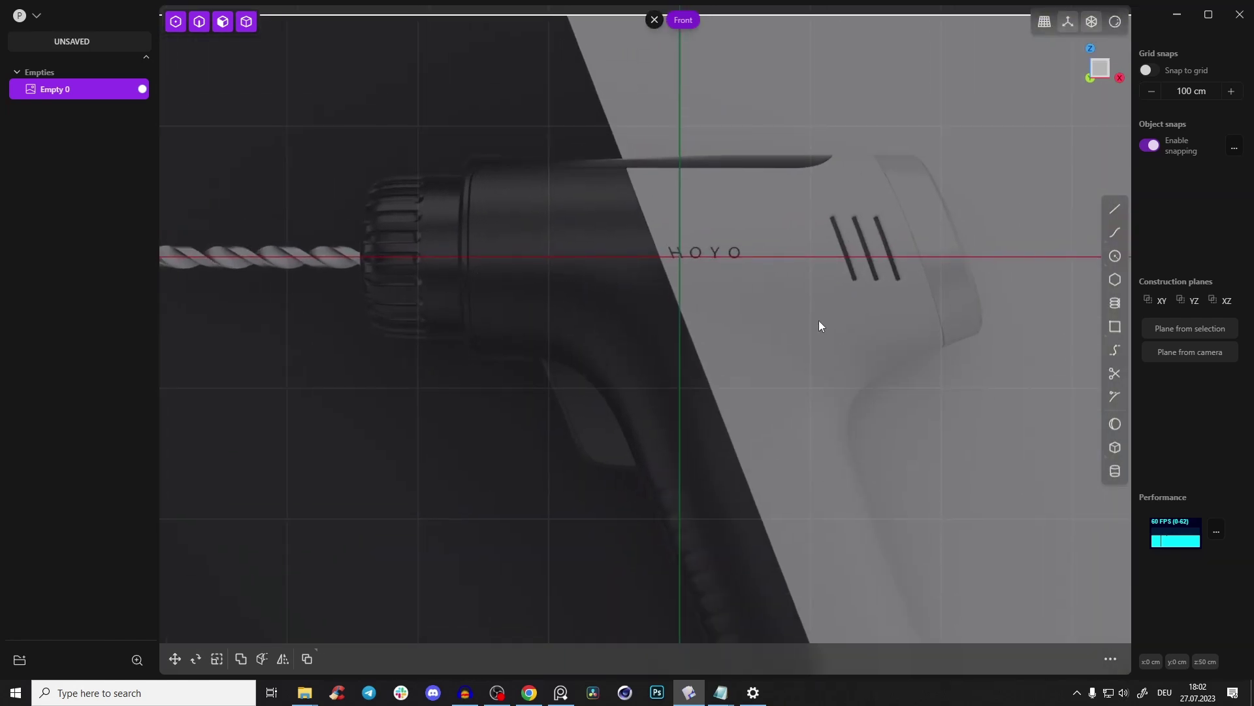
shift+middle_drag(907, 272, 844, 280)
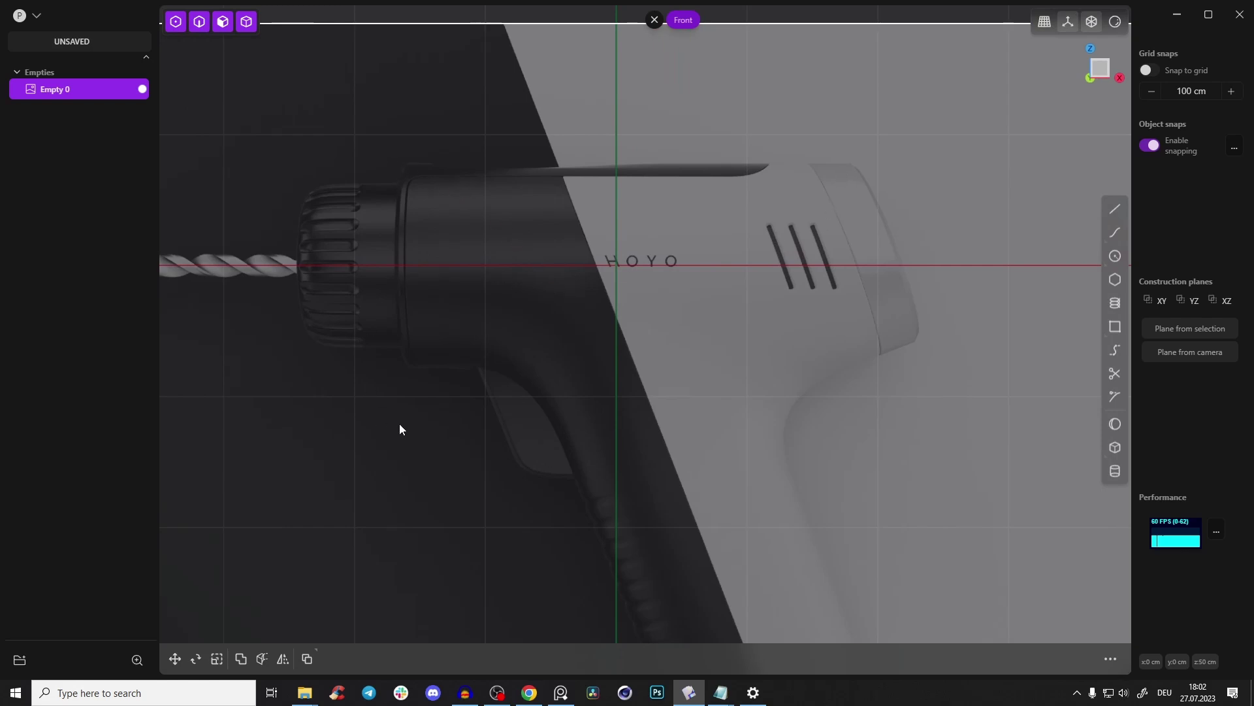
scroll(712, 396, up, 2)
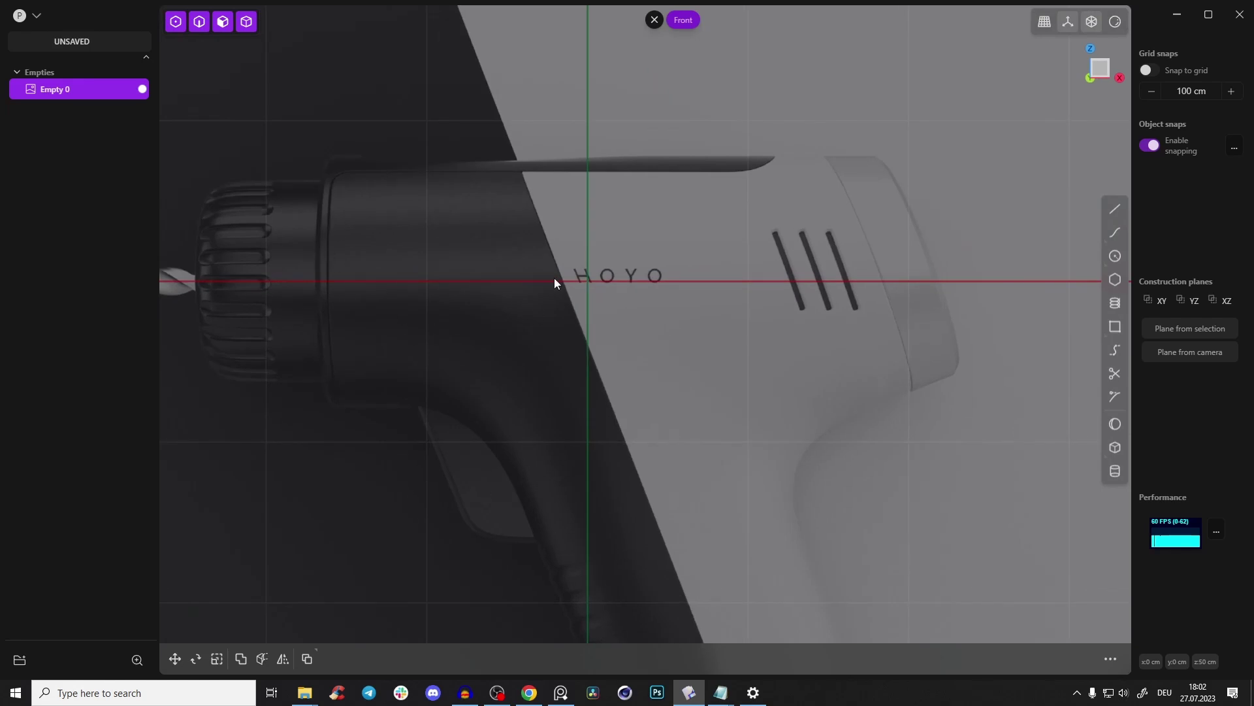
key(m)
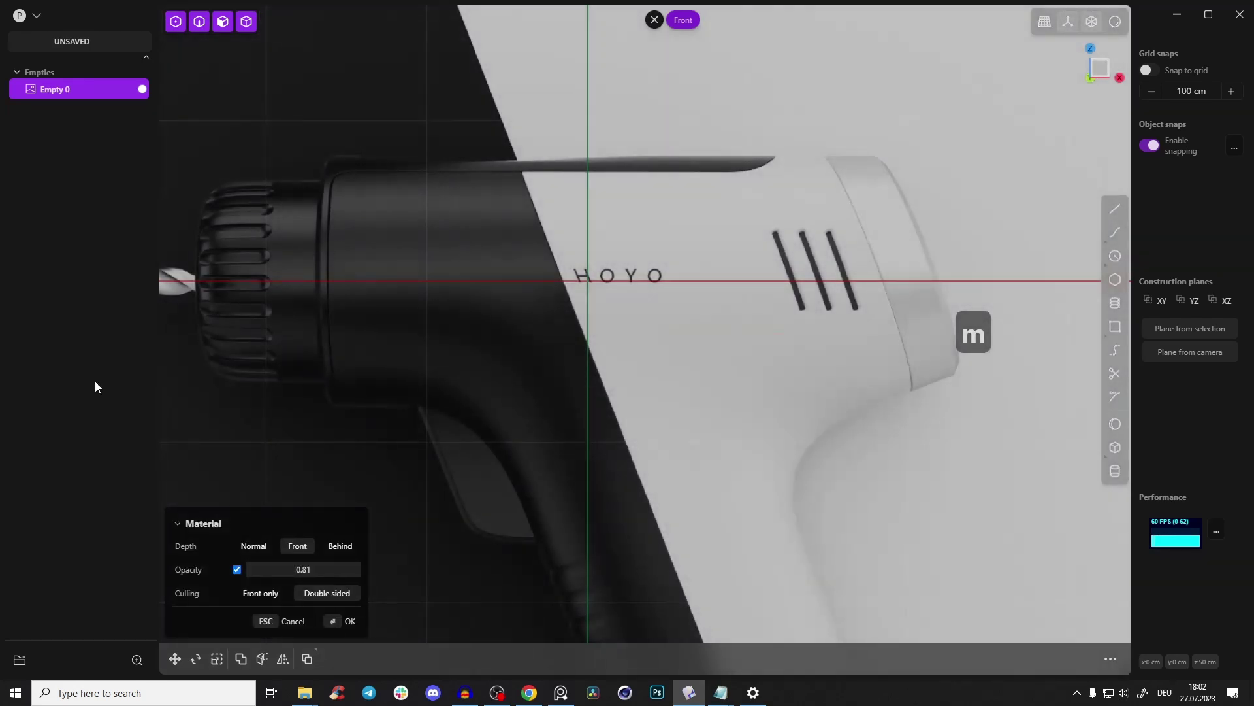
key(Return)
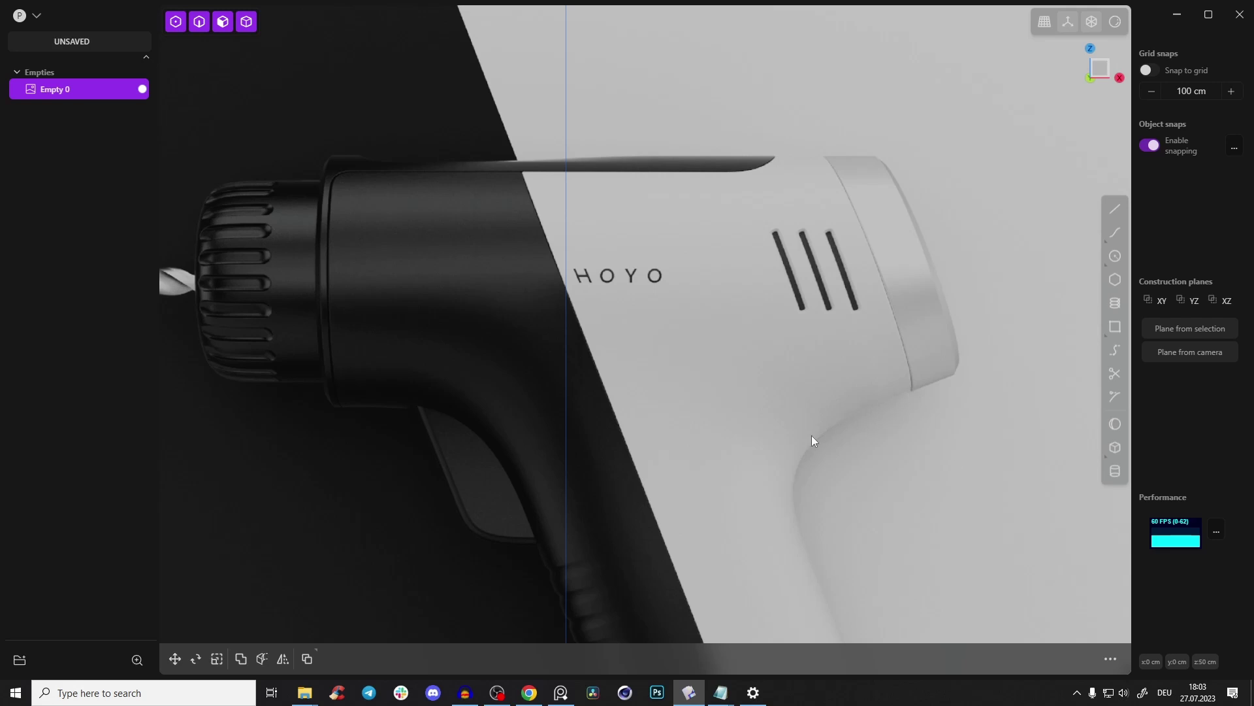
Set the reference image's opacity to 0.37 and return to the front view
scroll(859, 192, down, 4)
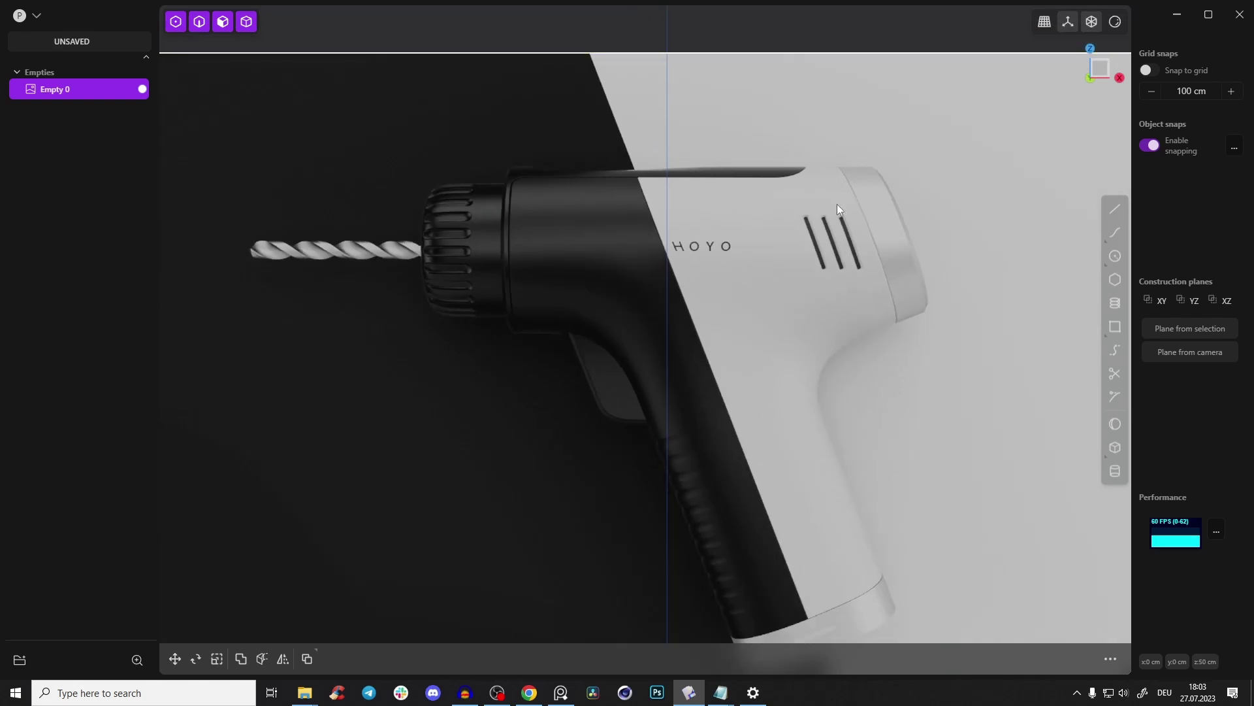
shift+middle_drag(769, 234, 719, 237)
scroll(719, 236, up, 3)
shift+middle_drag(665, 368, 657, 375)
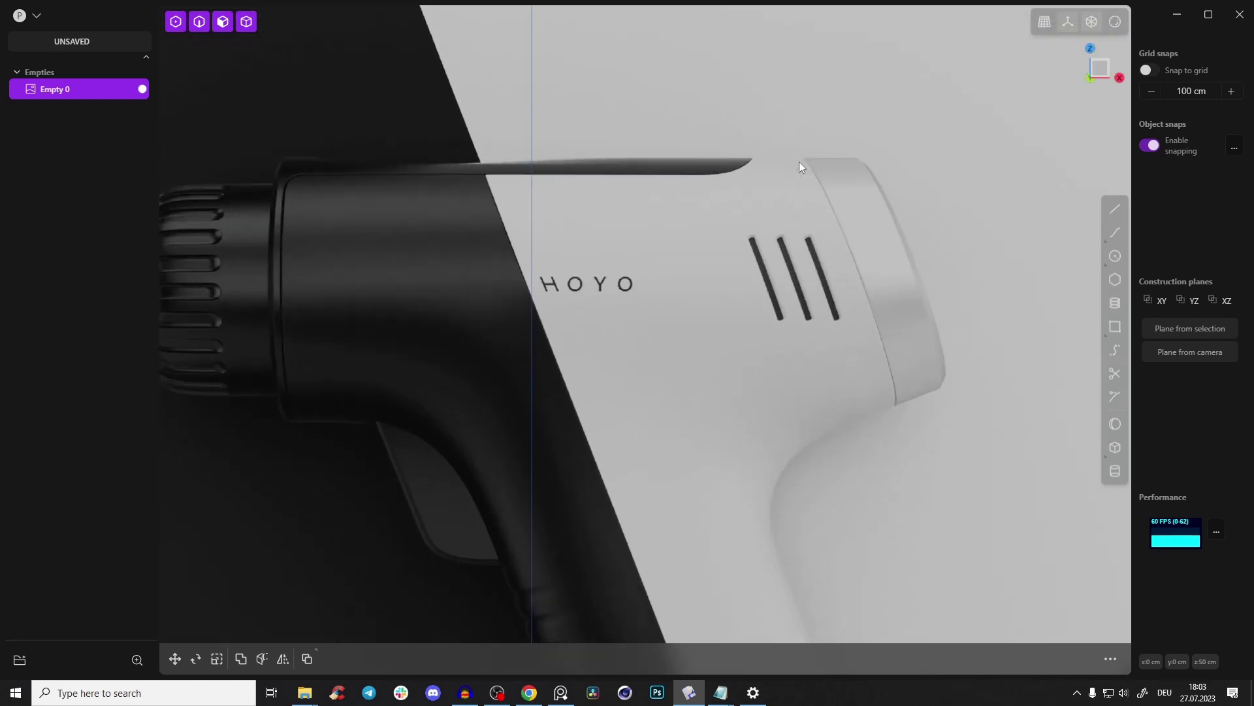
shift+middle_drag(652, 342, 665, 309)
scroll(696, 309, down, 4)
middle_drag(771, 303, 601, 352)
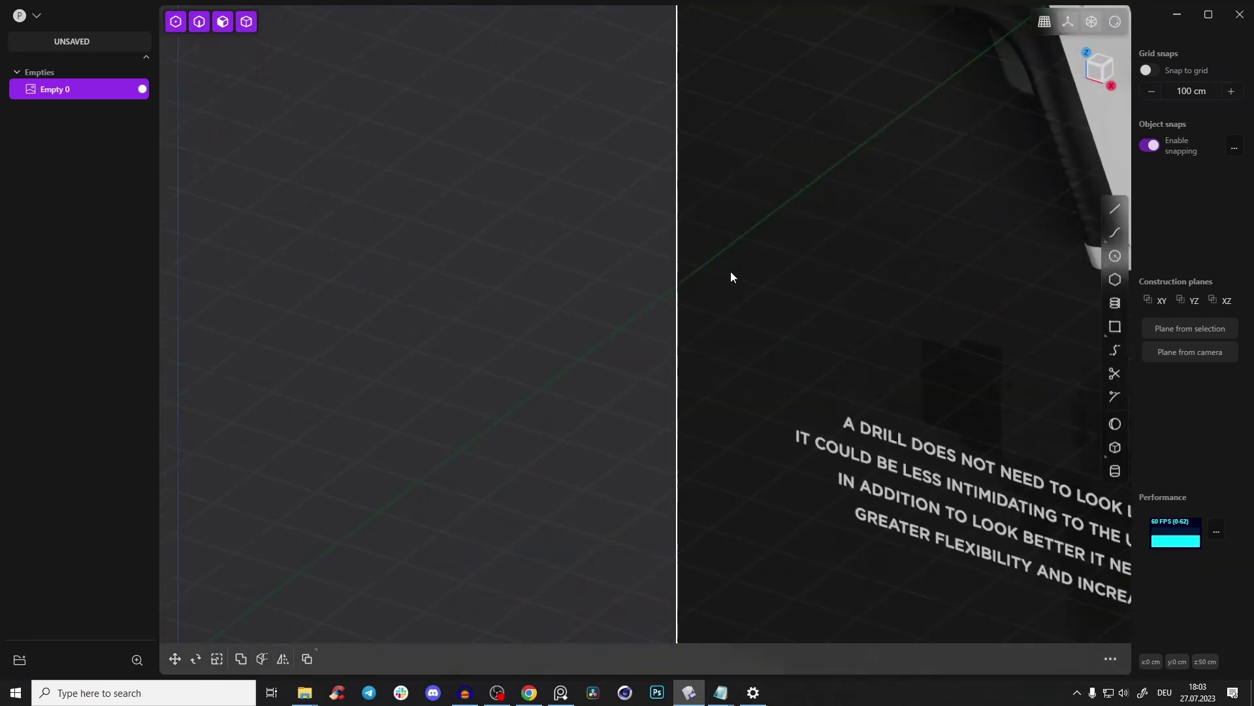
key(m)
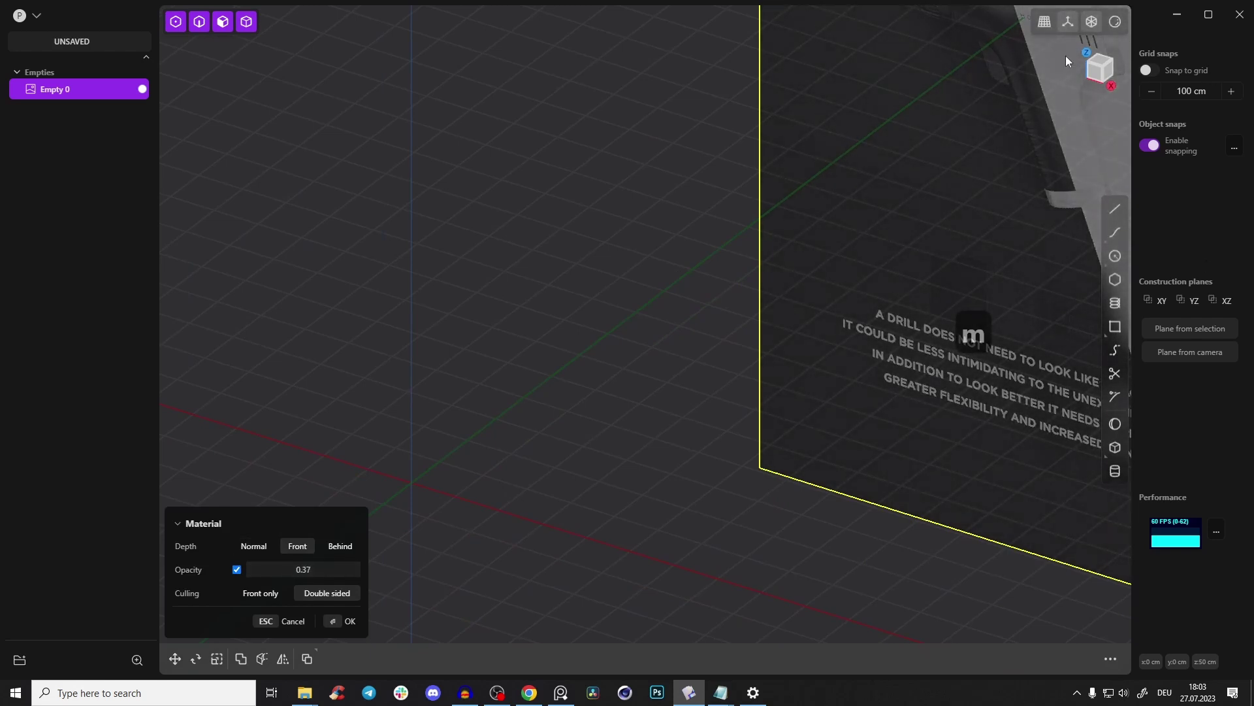
click(1097, 76)
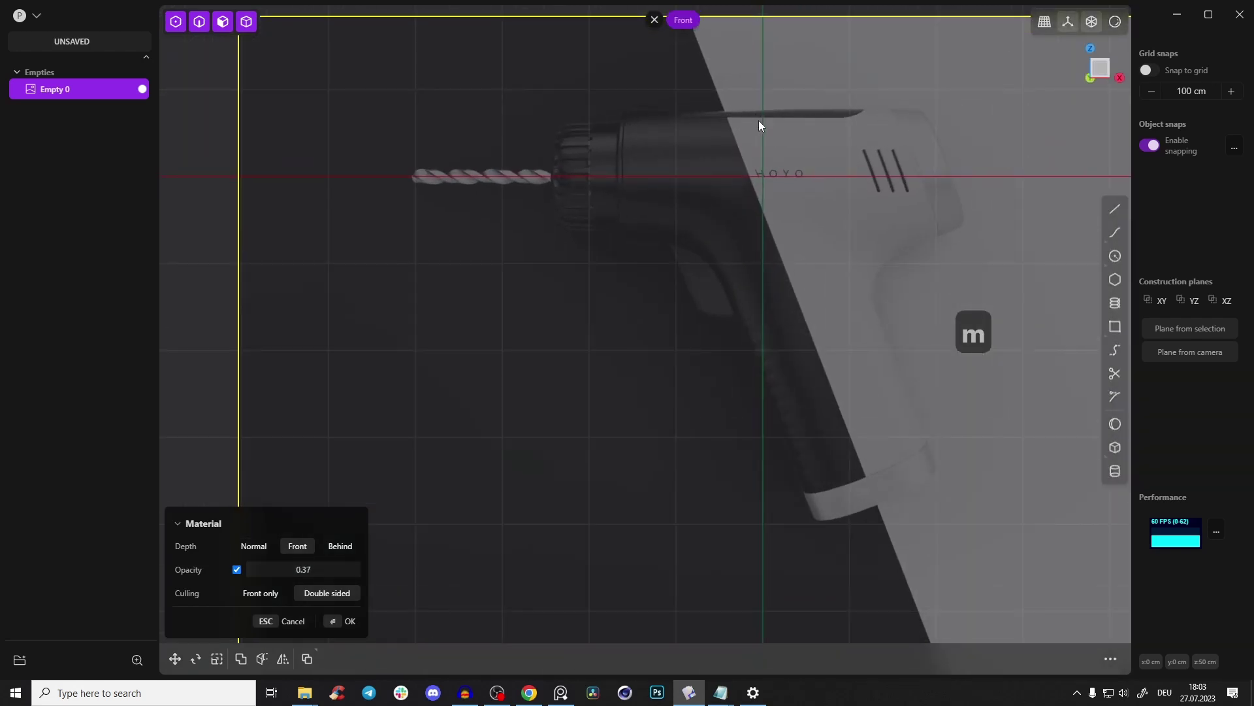
Draw a circle about 158 cm in diameter, centred on the X axis at the front edge of the drill body
click(1115, 257)
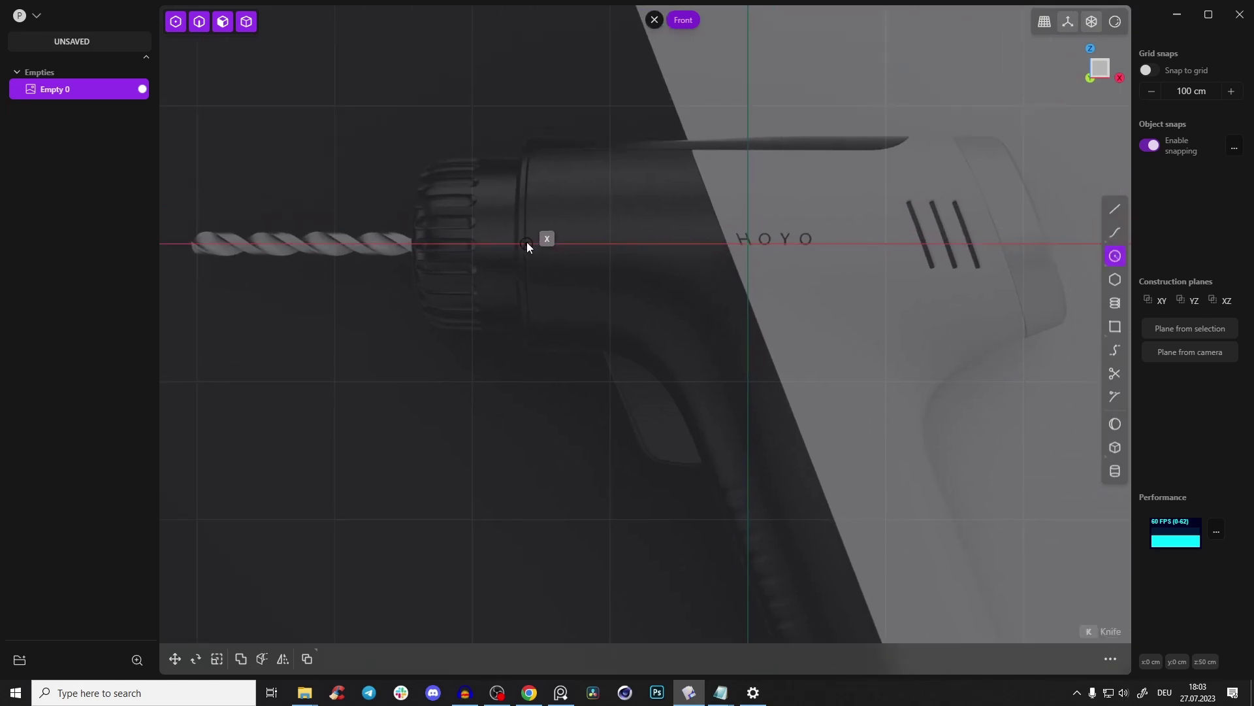
click(526, 243)
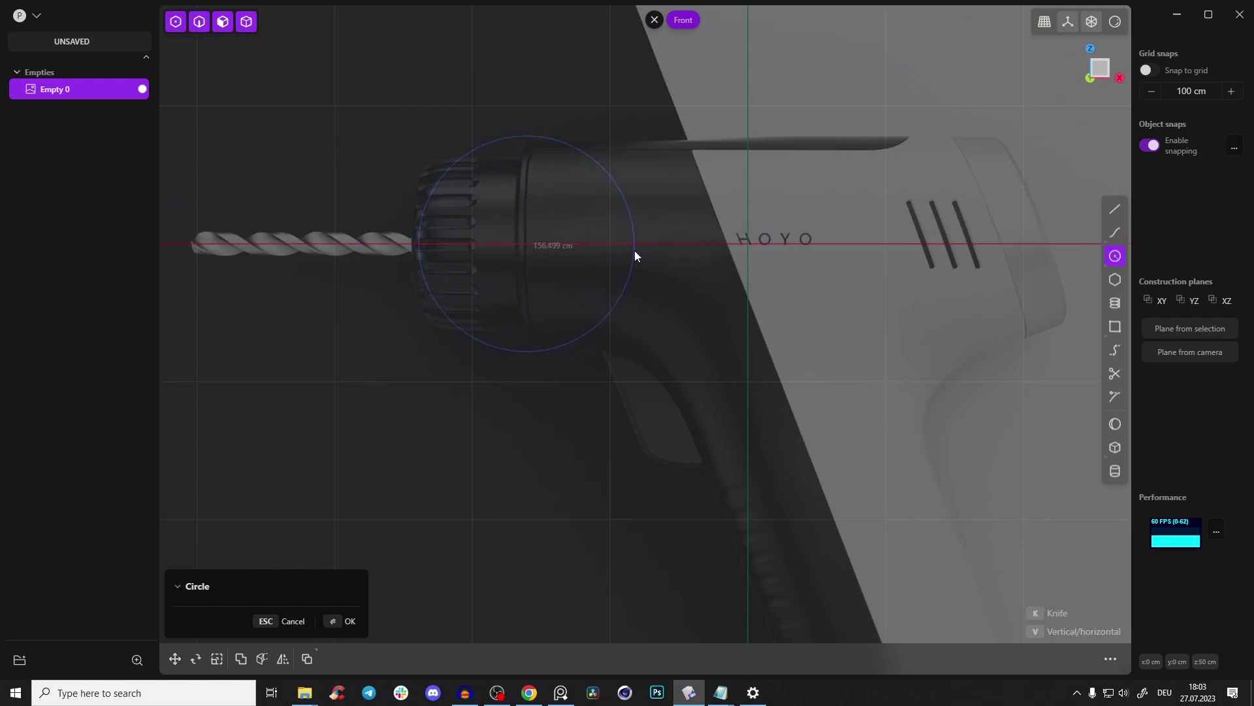
key(Return)
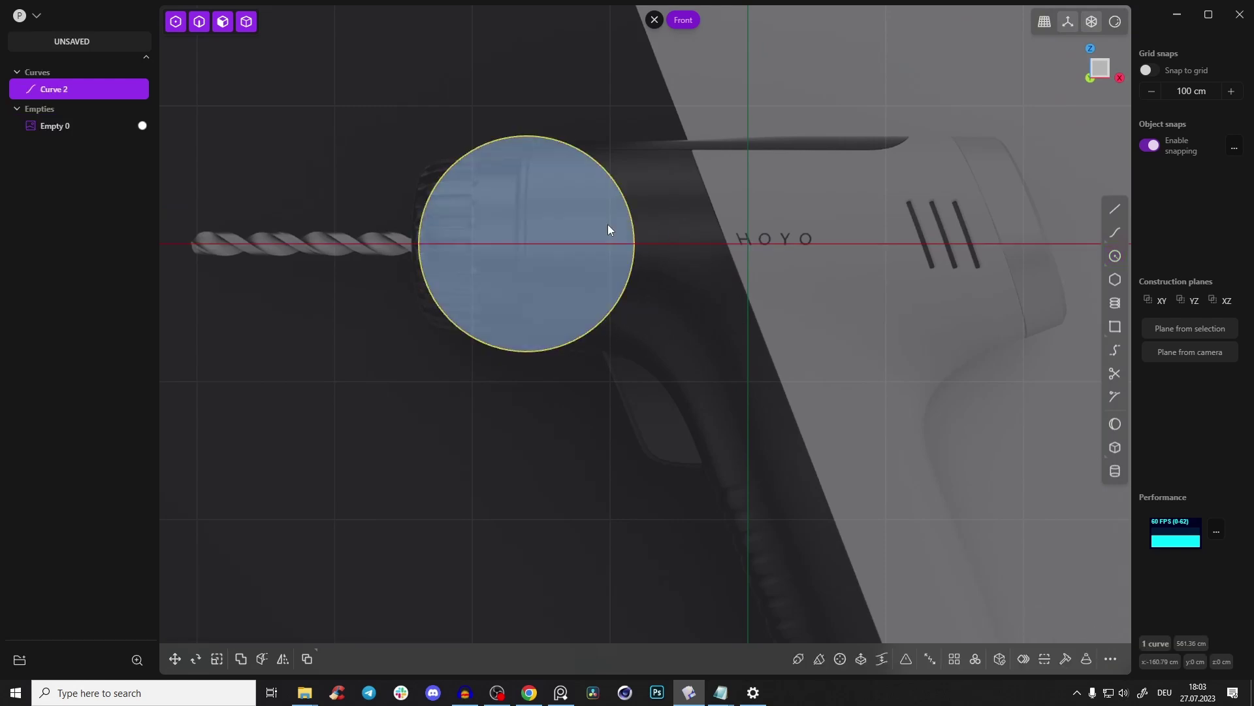
Rotate the circle 90 degrees about the Z axis so it stands perpendicular to the drill's axis
key(r)
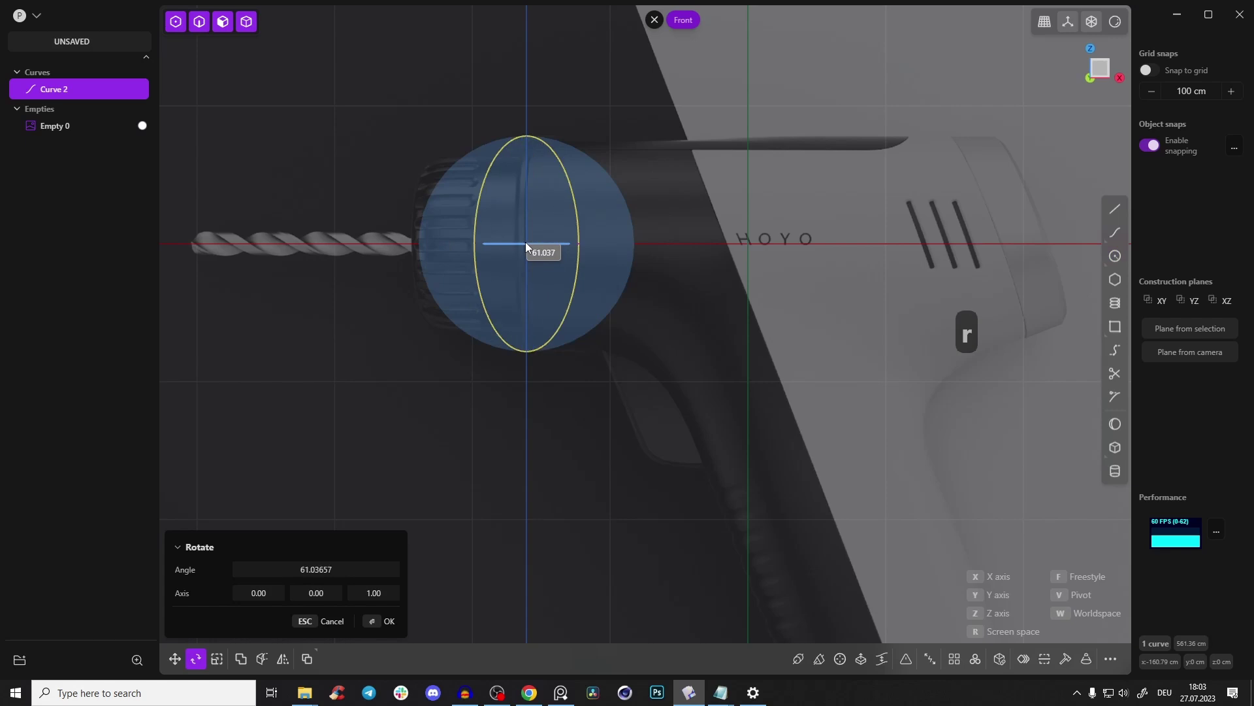
click(527, 241)
click(336, 569)
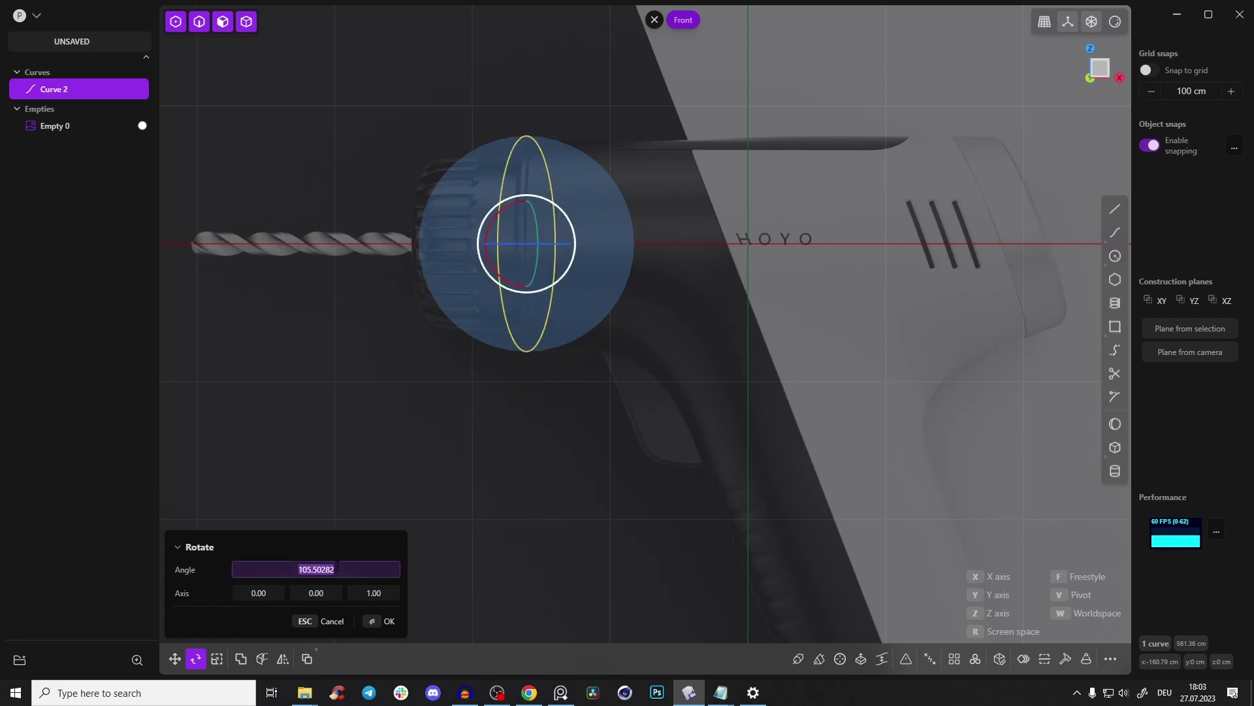
text(90)
click(390, 621)
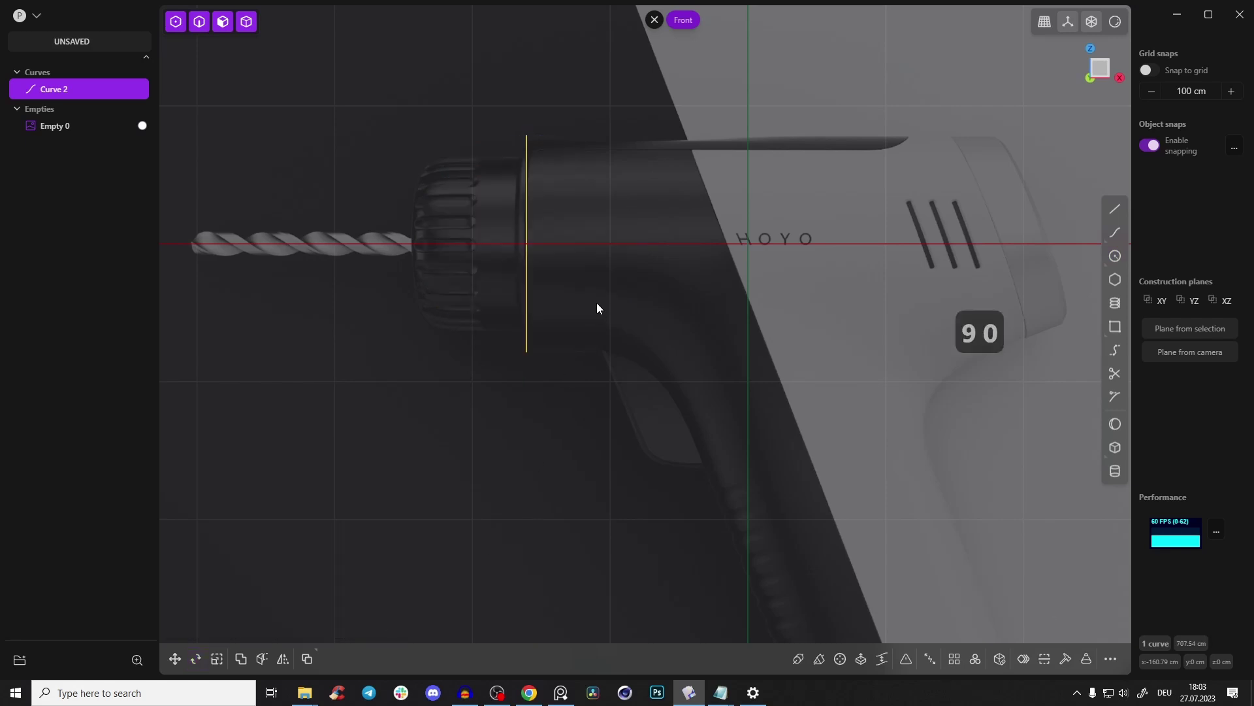
Duplicate the front body circle and shift the copy along the X axis to about X 185 cm, near the drill's rear cap
key(d)
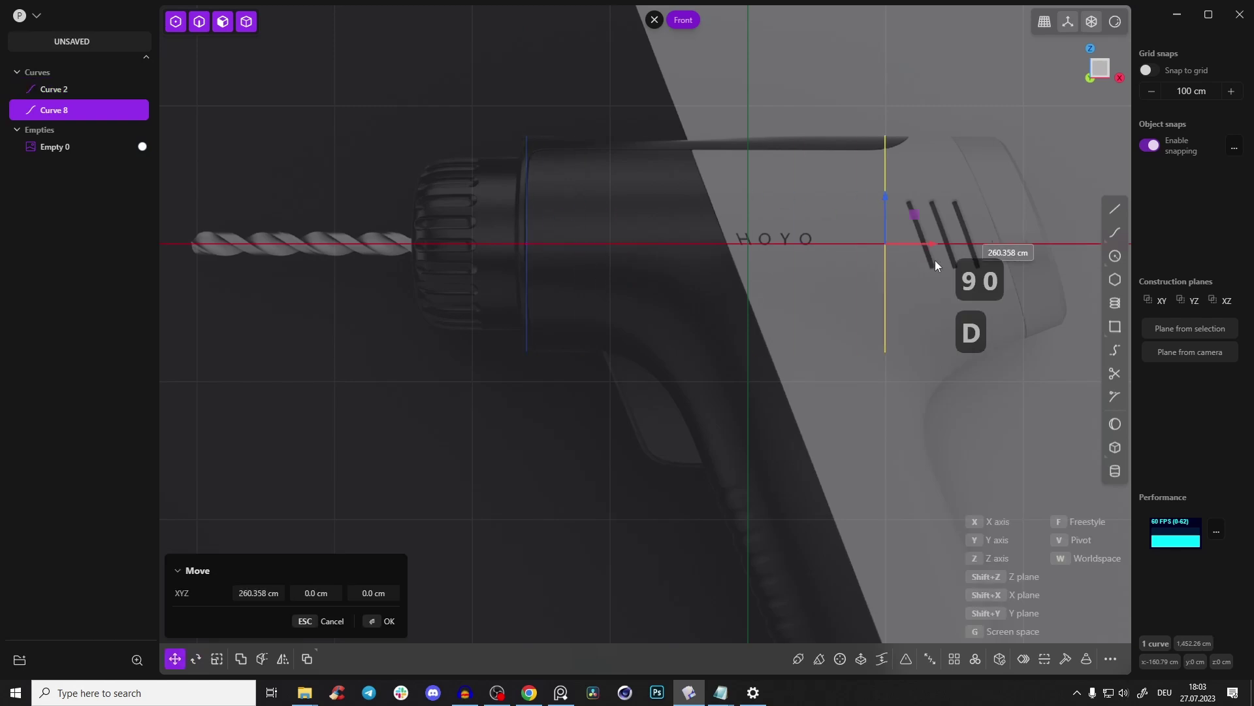
drag(1023, 260, 1049, 261)
shift+middle_drag(970, 234, 689, 251)
Tilt the copied circle about the Y axis to match the slanted rear cap seam, and shift it about -8 cm in X and 3.3 cm in Z
key(r)
key(r)
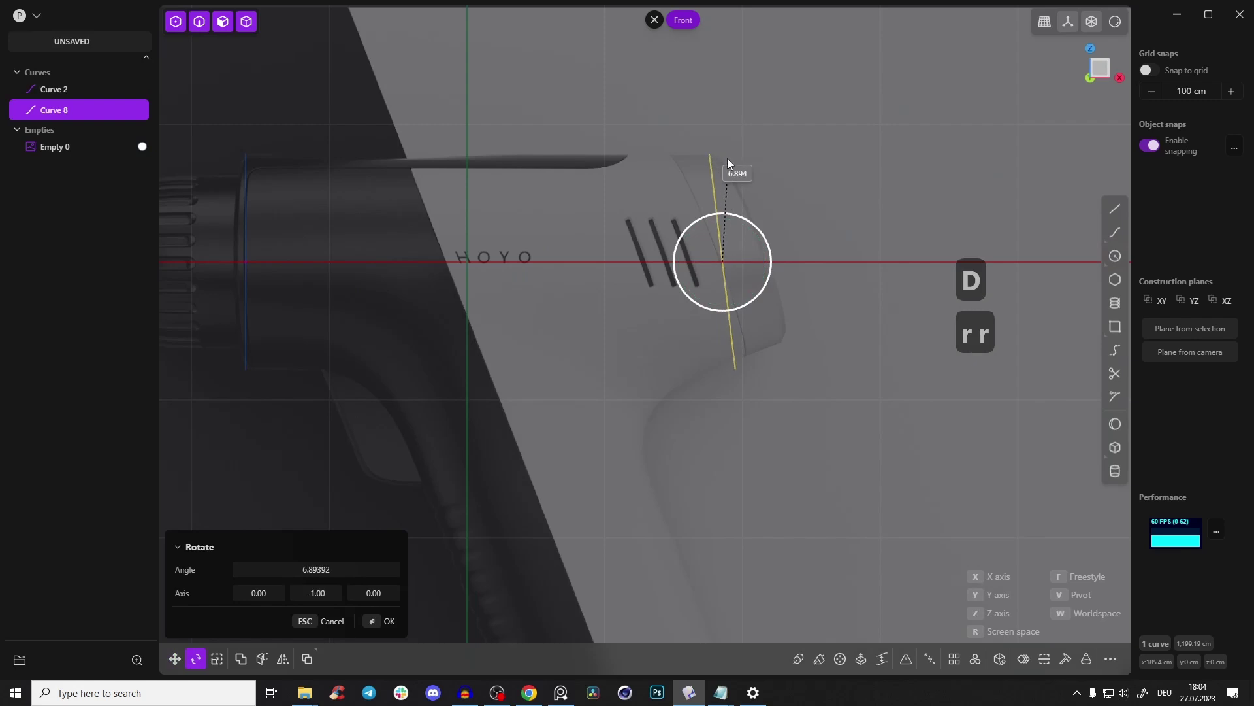
key(g)
key(g)
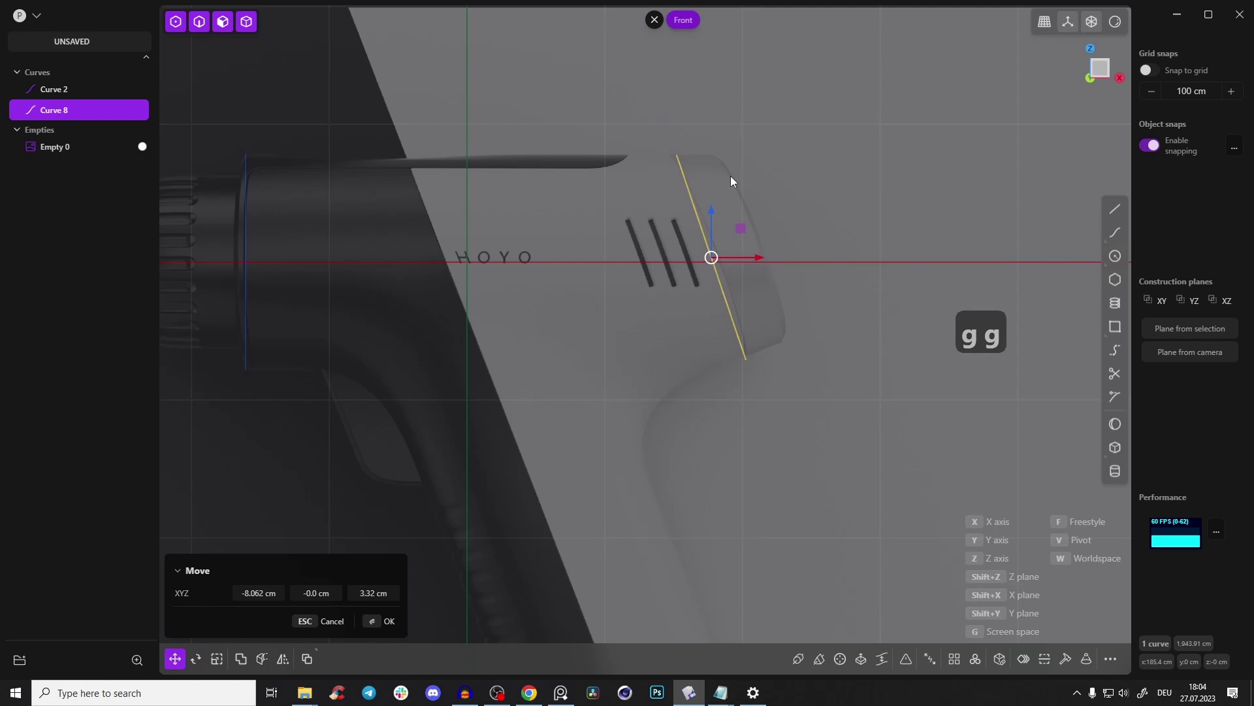
Scale the tilted circle slightly to fit the rear cap seam and raise its centre to about Z 4.3 cm
key(s)
key(s)
key(g)
key(g)
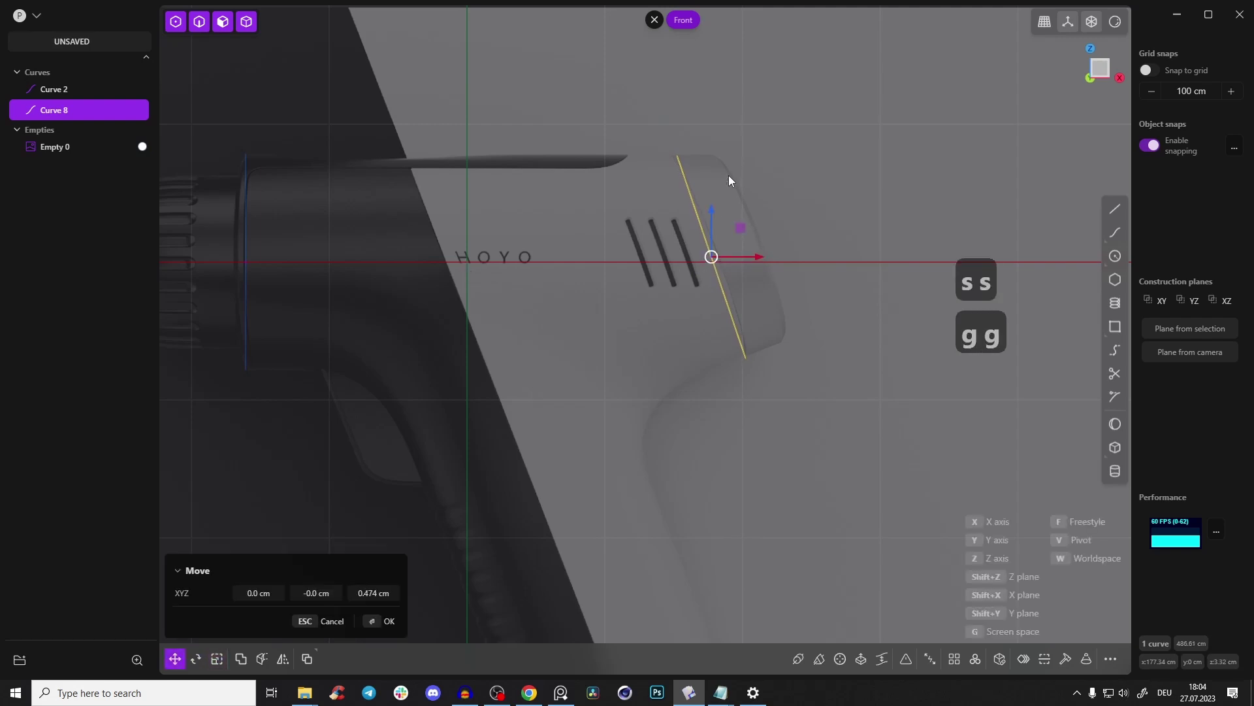
click(730, 175)
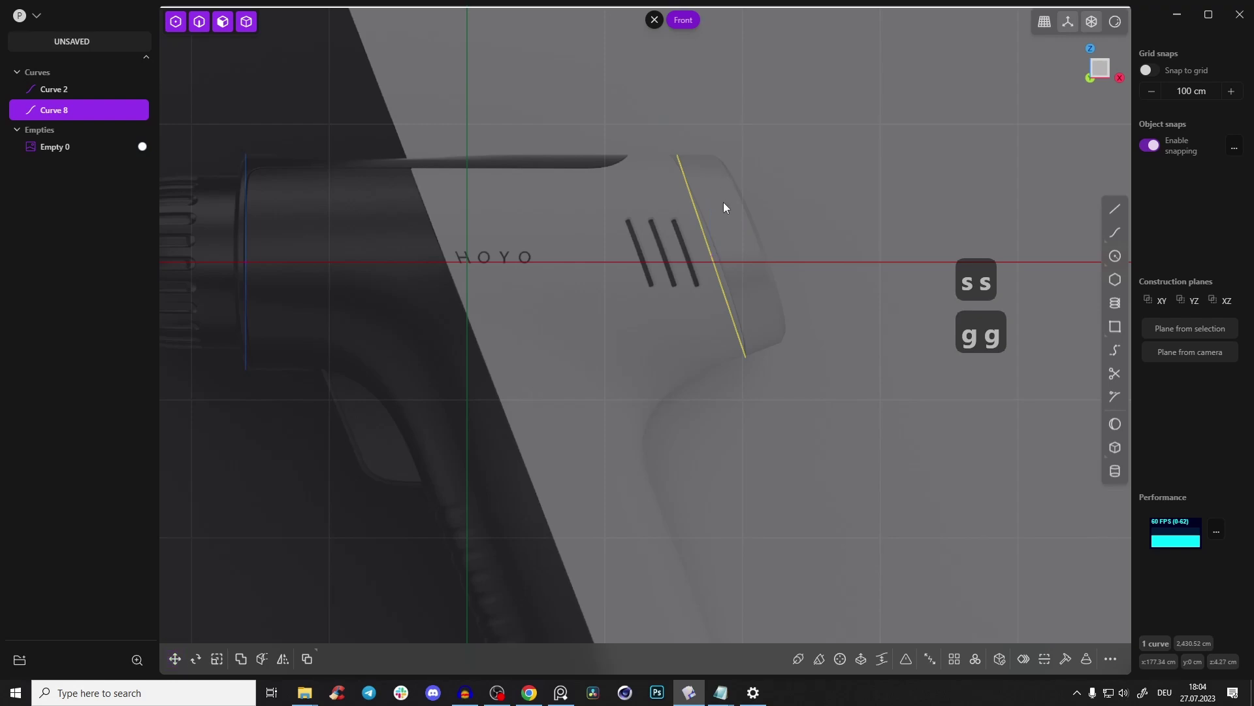
Try to extrude the tilted rear circle about 47 cm toward the front of the drill
key(e)
scroll(673, 206, up, 2)
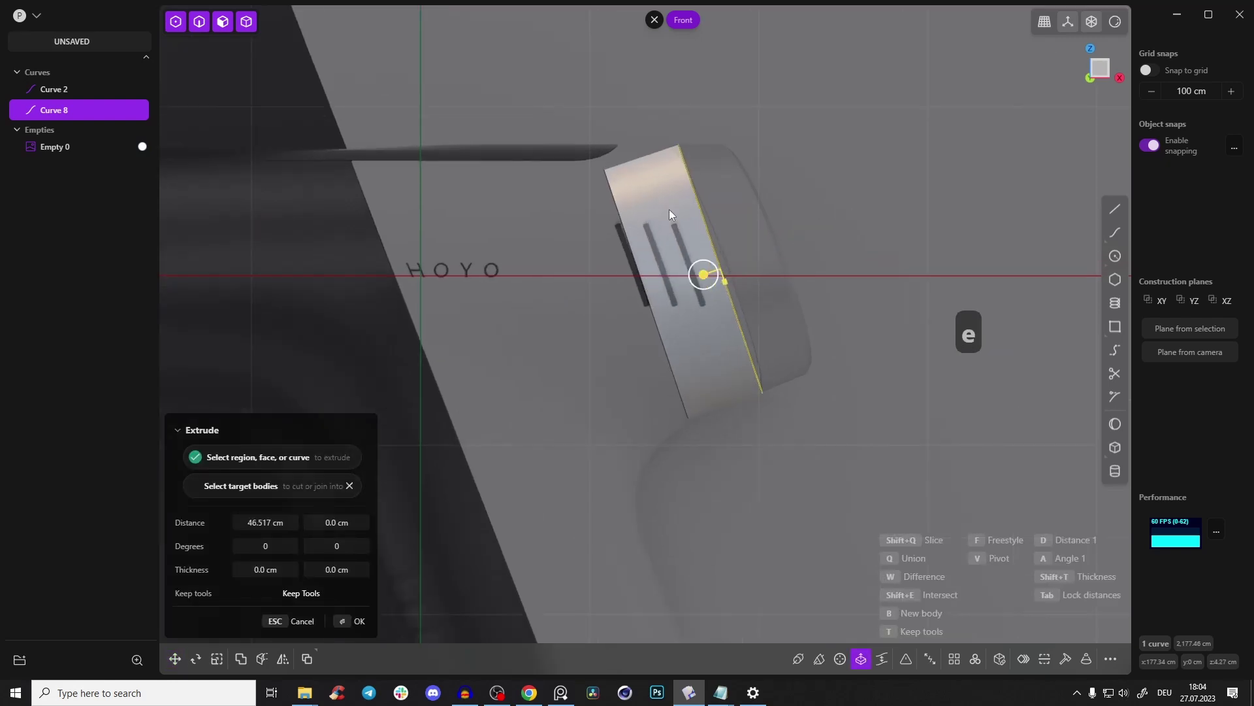
shift+middle_drag(673, 206, 798, 229)
key(ctrl+z)
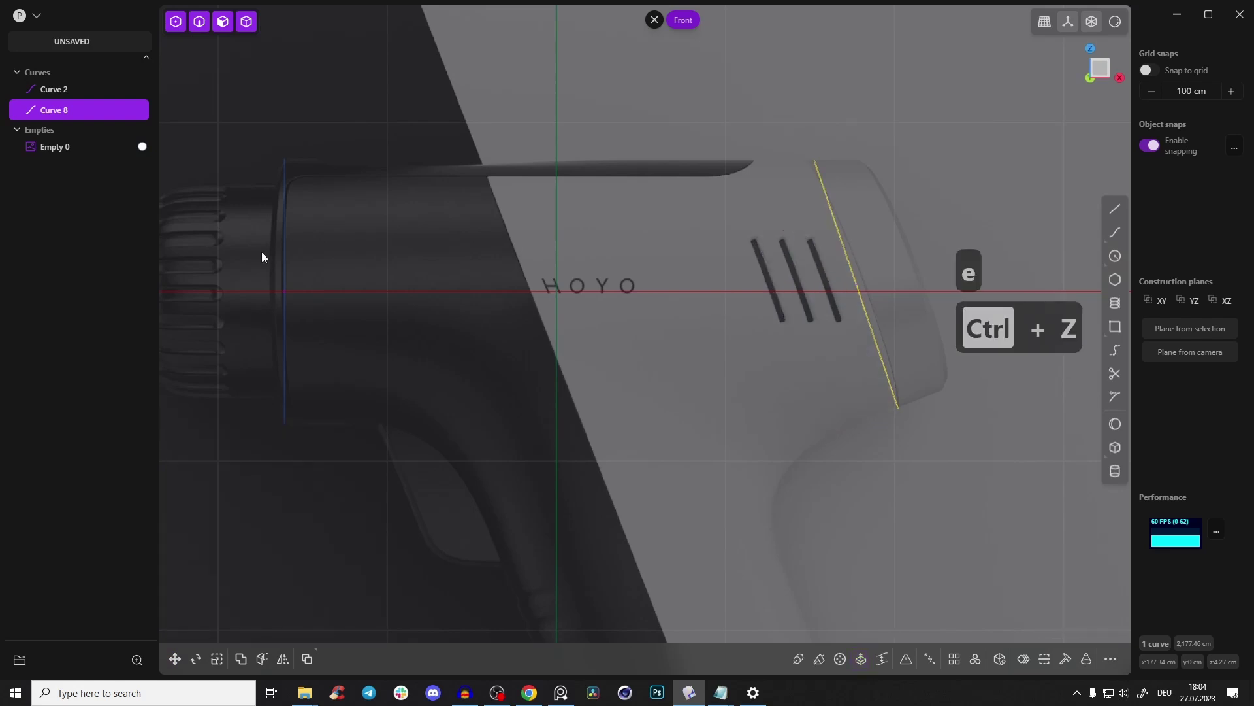
Try to loft a surface between the front circle and the tilted rear circle of the body
key(2)
click(286, 245)
shift+click(853, 275)
key(l)
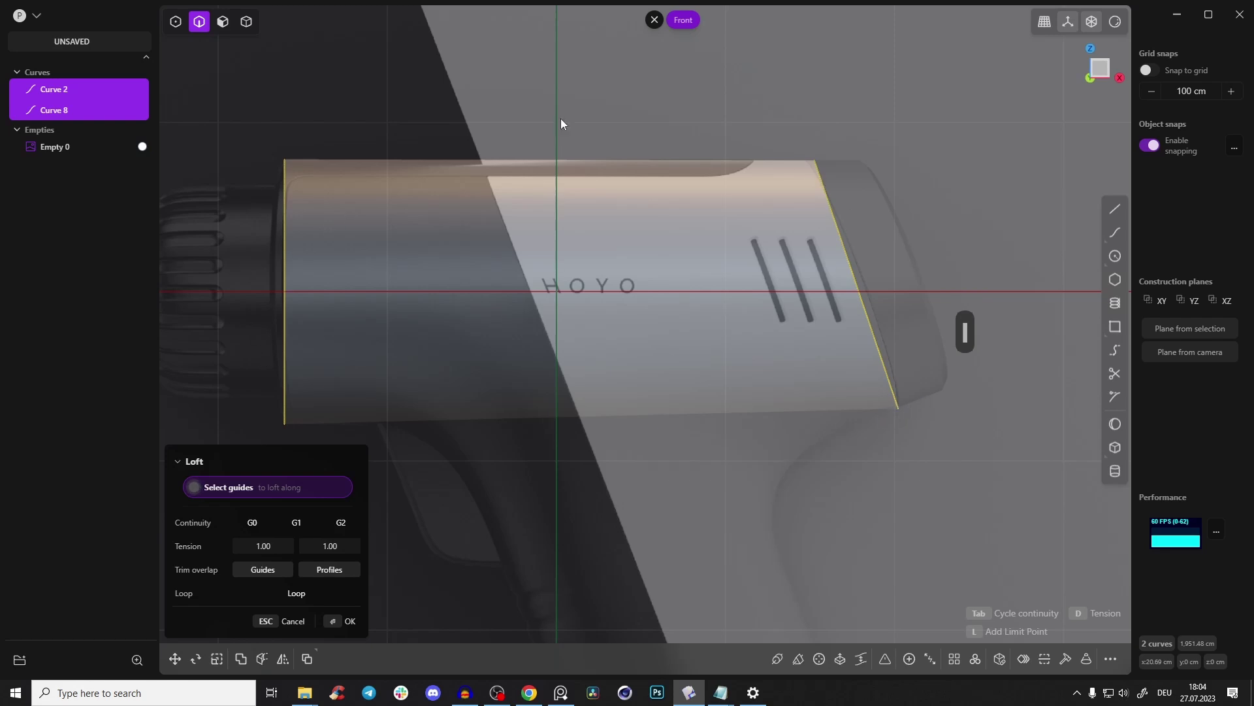
key(ctrl+z)
Try to extrude the tilted rear circle about 68 cm into the body, perpendicular to its plane
click(865, 311)
key(e)
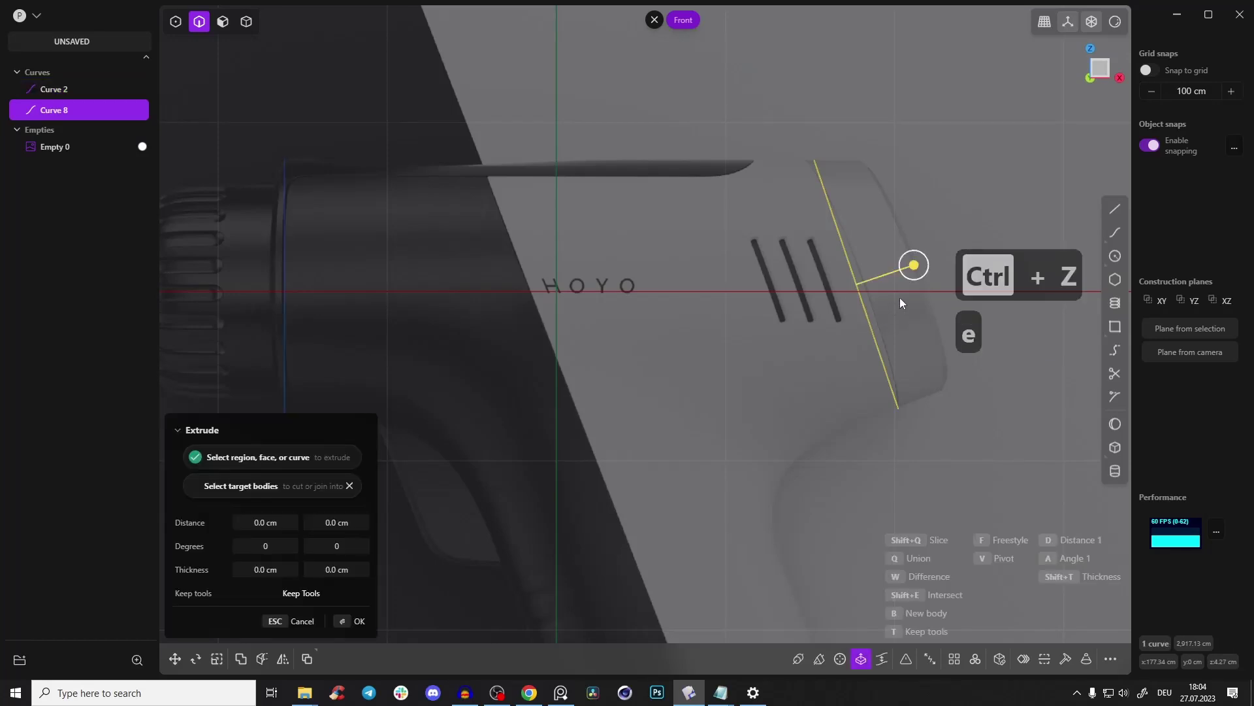
click(813, 326)
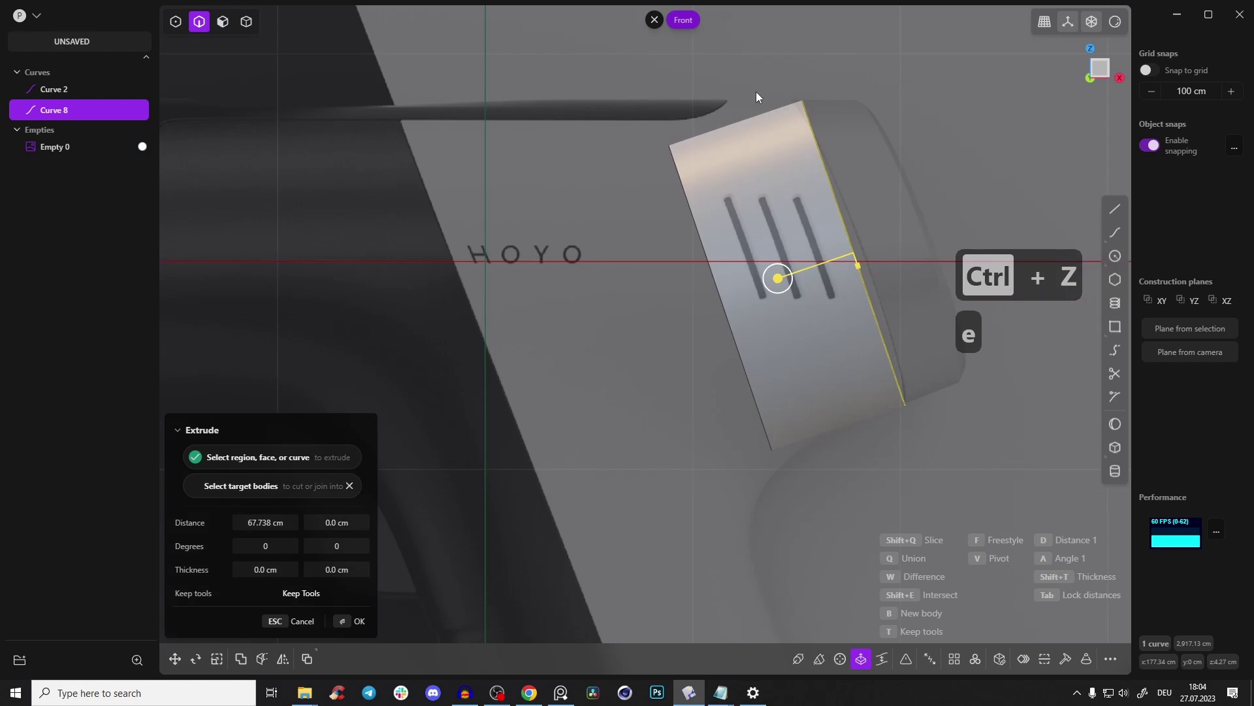
key(ctrl+z)
scroll(742, 295, down, 5)
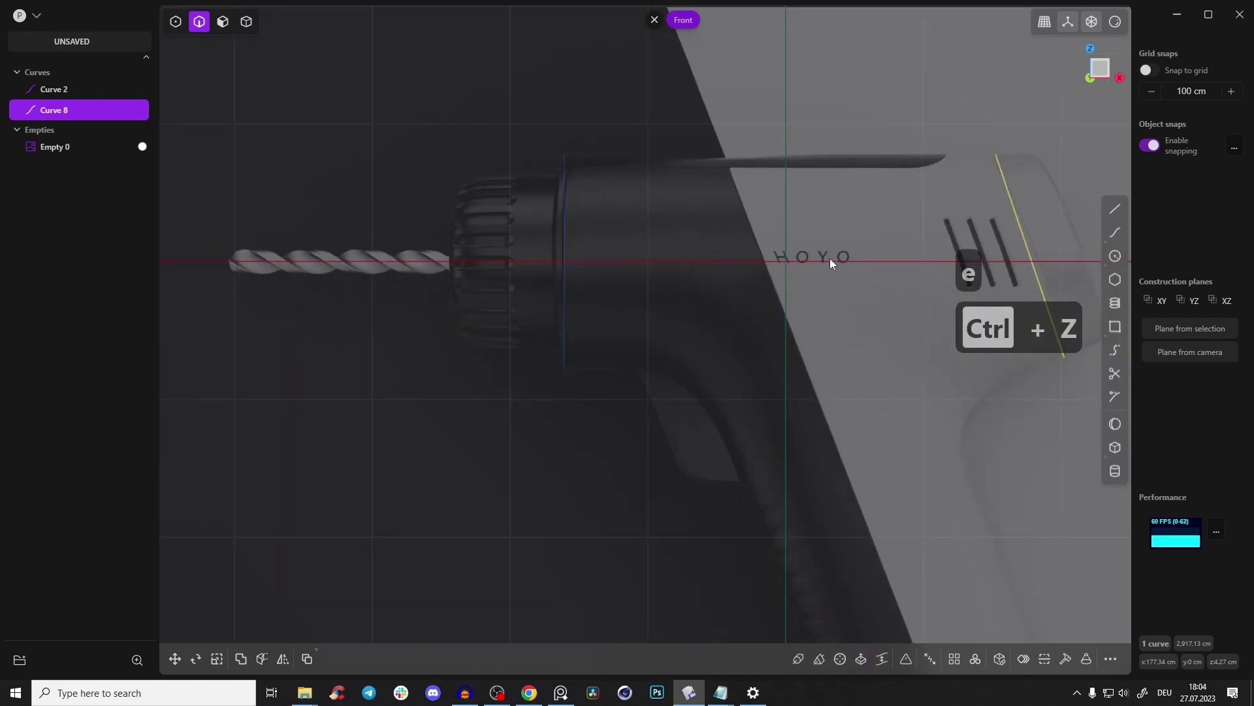
Keep the reference image visible and lock it against selection in the viewport
scroll(662, 273, up, 3)
shift+middle_drag(720, 284, 721, 246)
scroll(661, 172, down, 3)
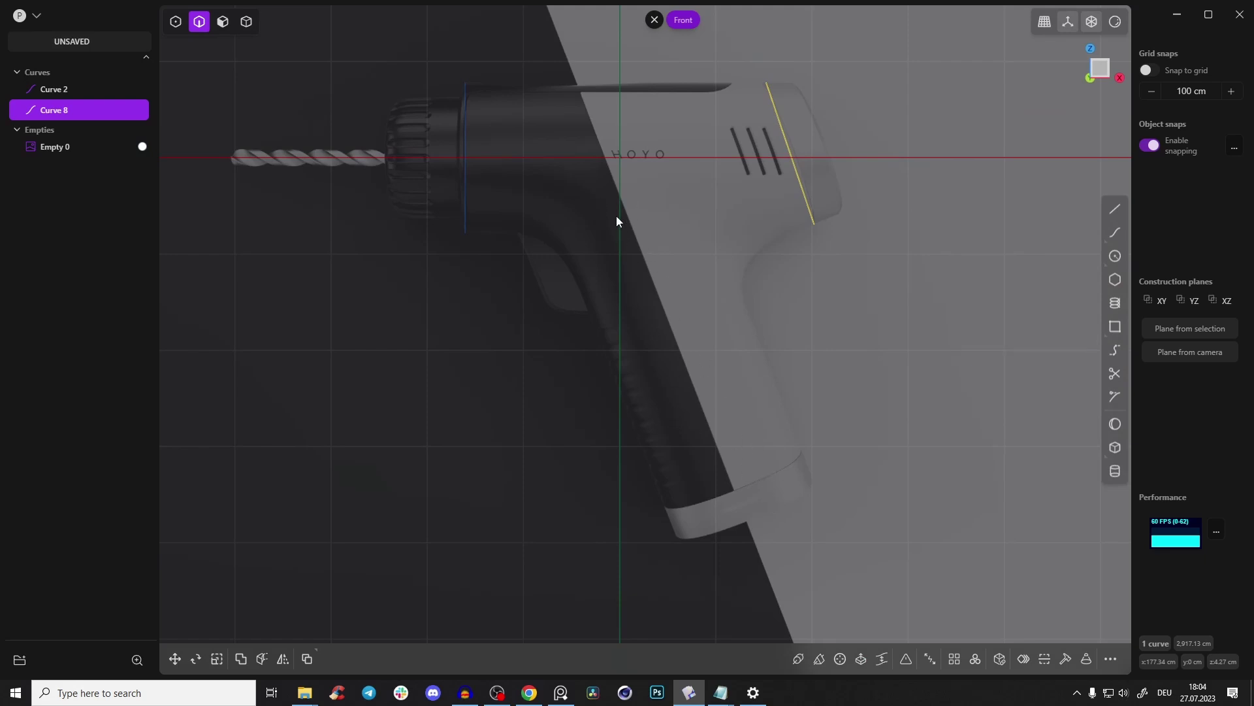
middle_drag(617, 218, 571, 364)
mouse_move(124, 147)
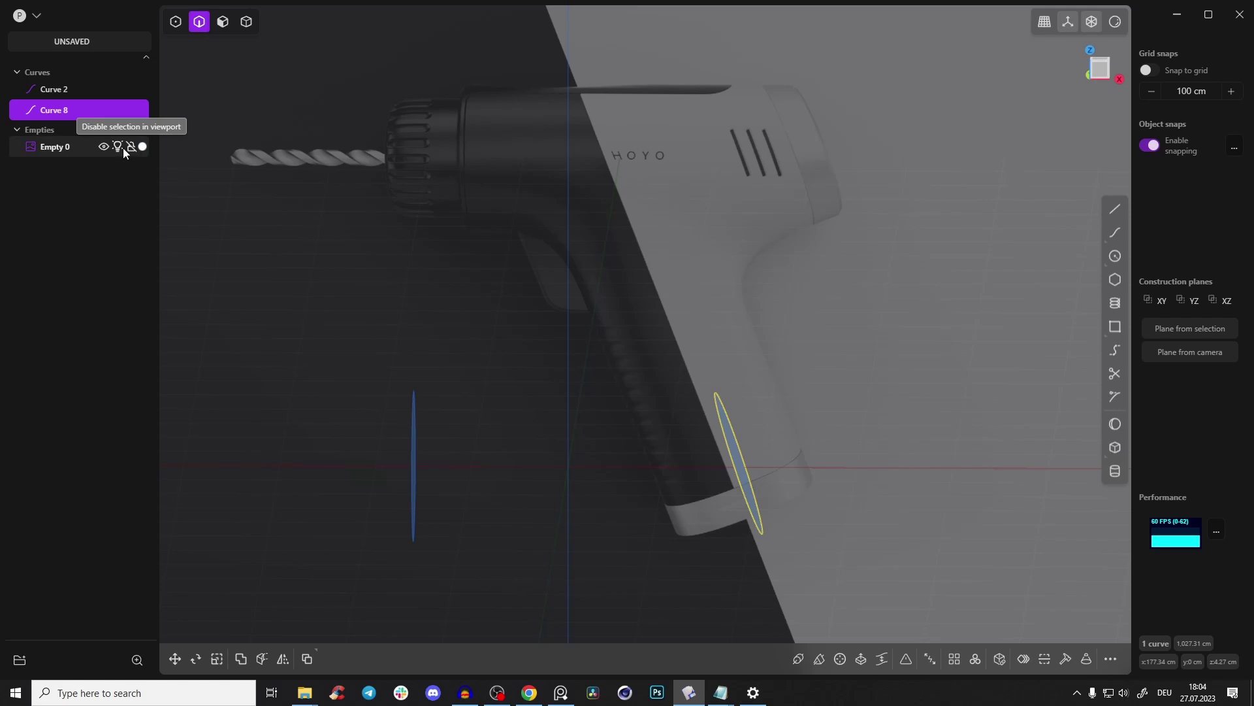
click(119, 149)
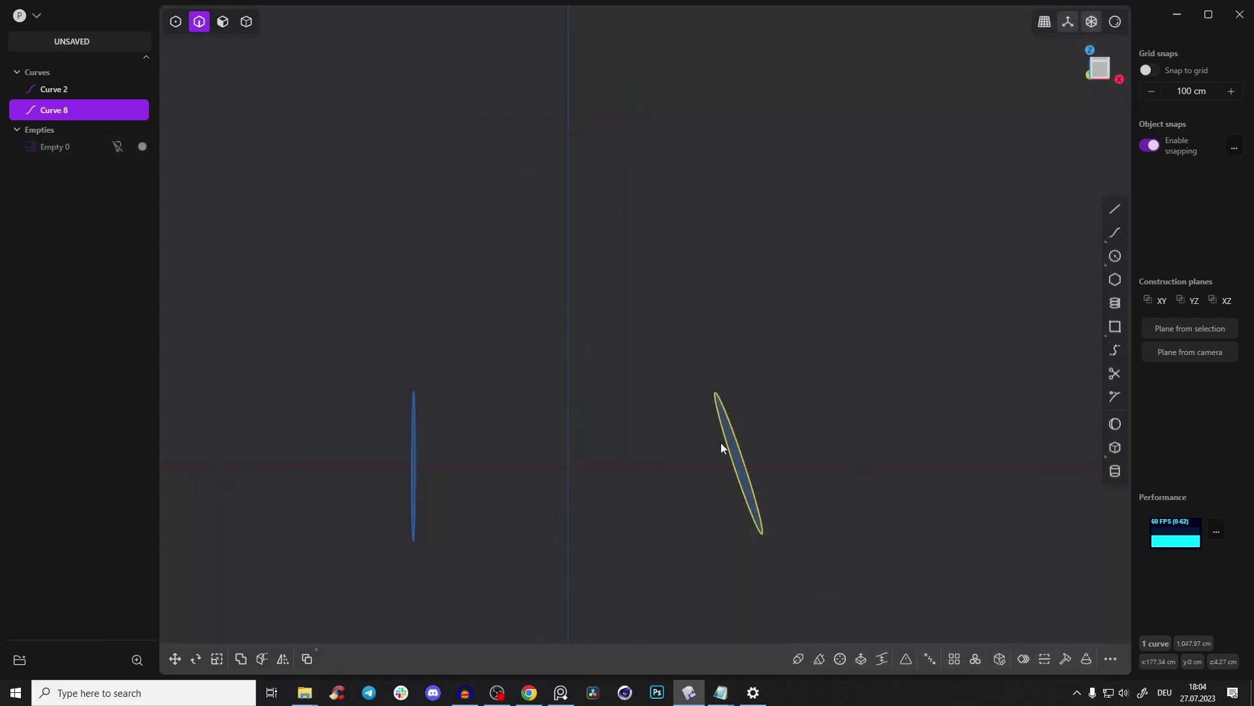
click(121, 147)
click(130, 148)
Draw a circle about 98 cm in diameter, centred on the origin, in the top view
mouse_move(604, 425)
middle_down()
mouse_move(610, 445)
mouse_move(596, 407)
middle_up()
middle_drag(665, 175, 672, 384)
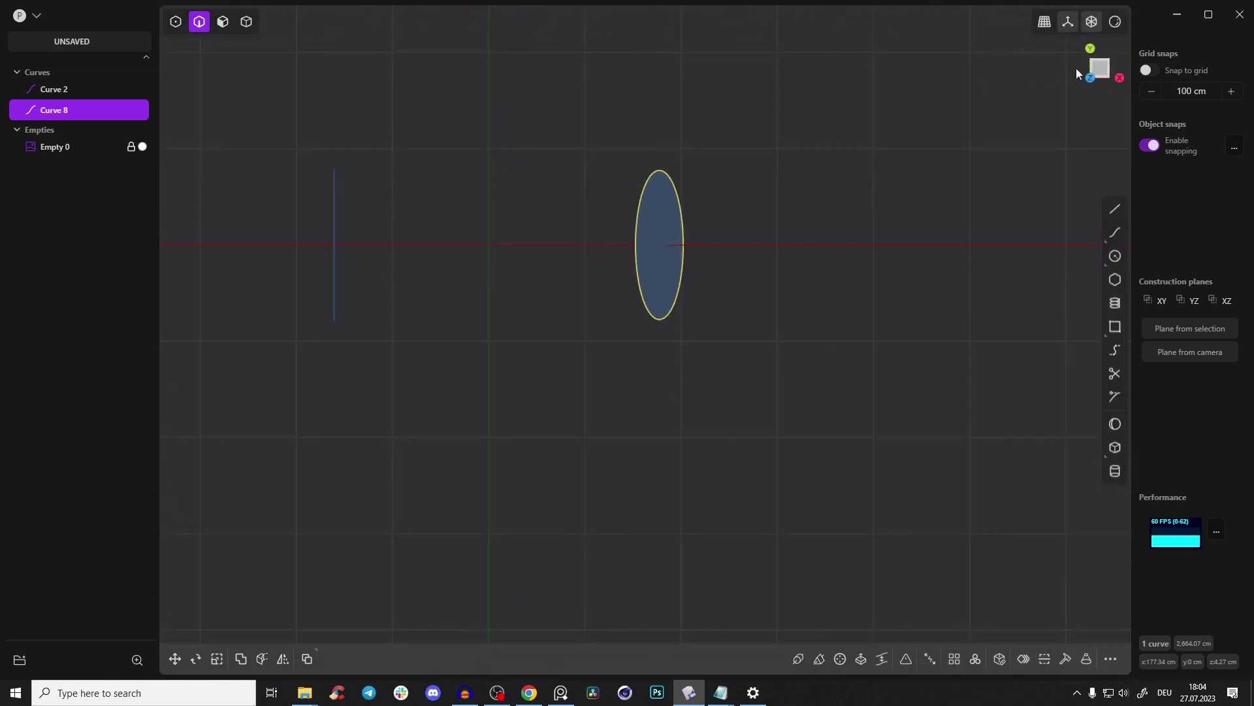
click(1095, 80)
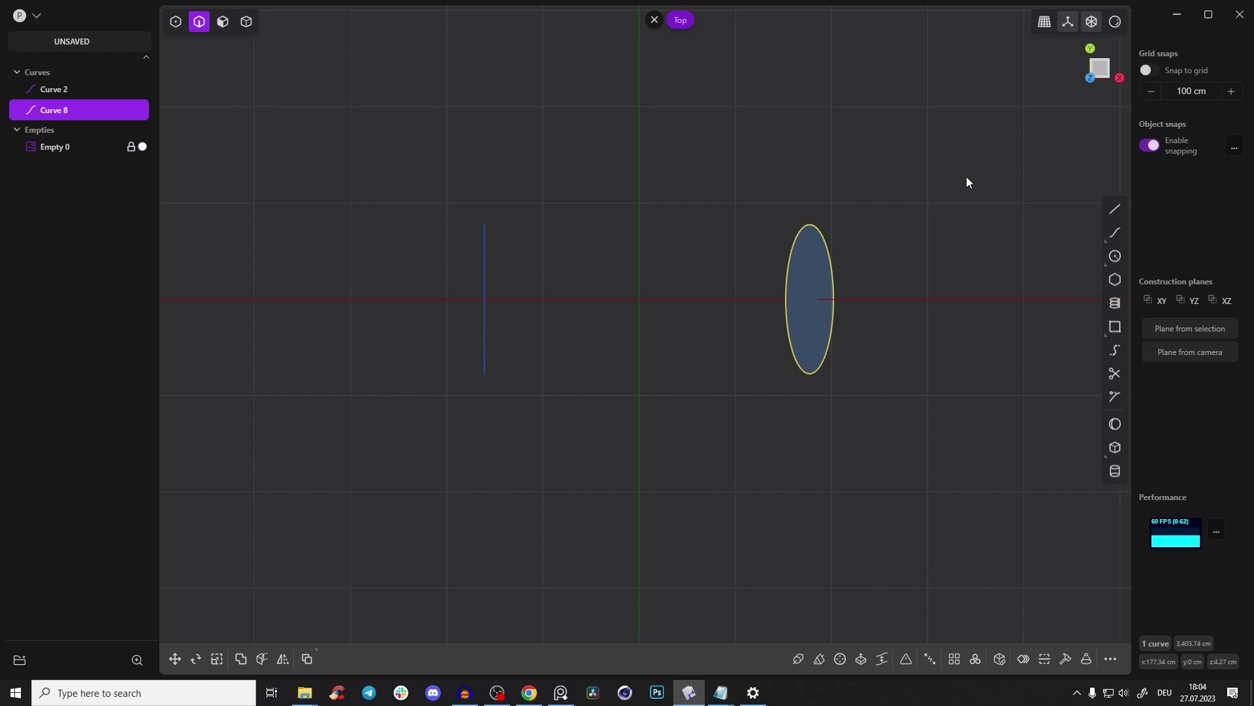
scroll(700, 296, up, 3)
scroll(688, 353, up, 2)
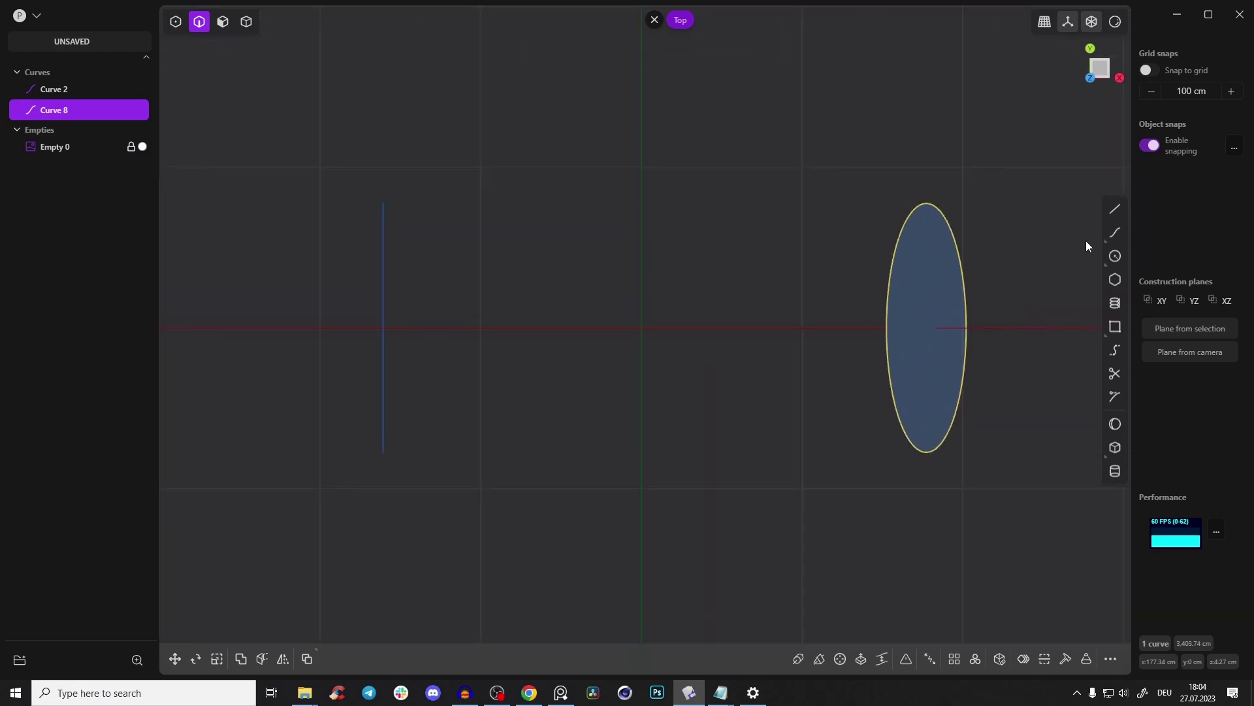
click(1118, 257)
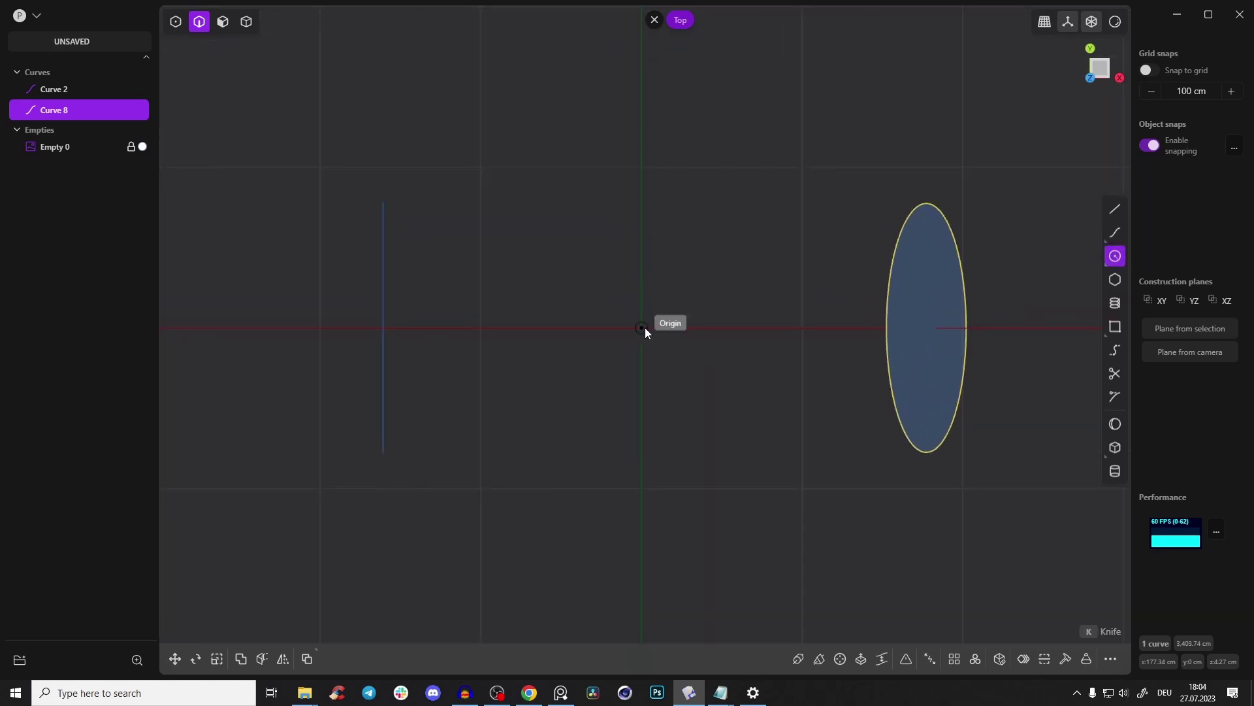
click(642, 328)
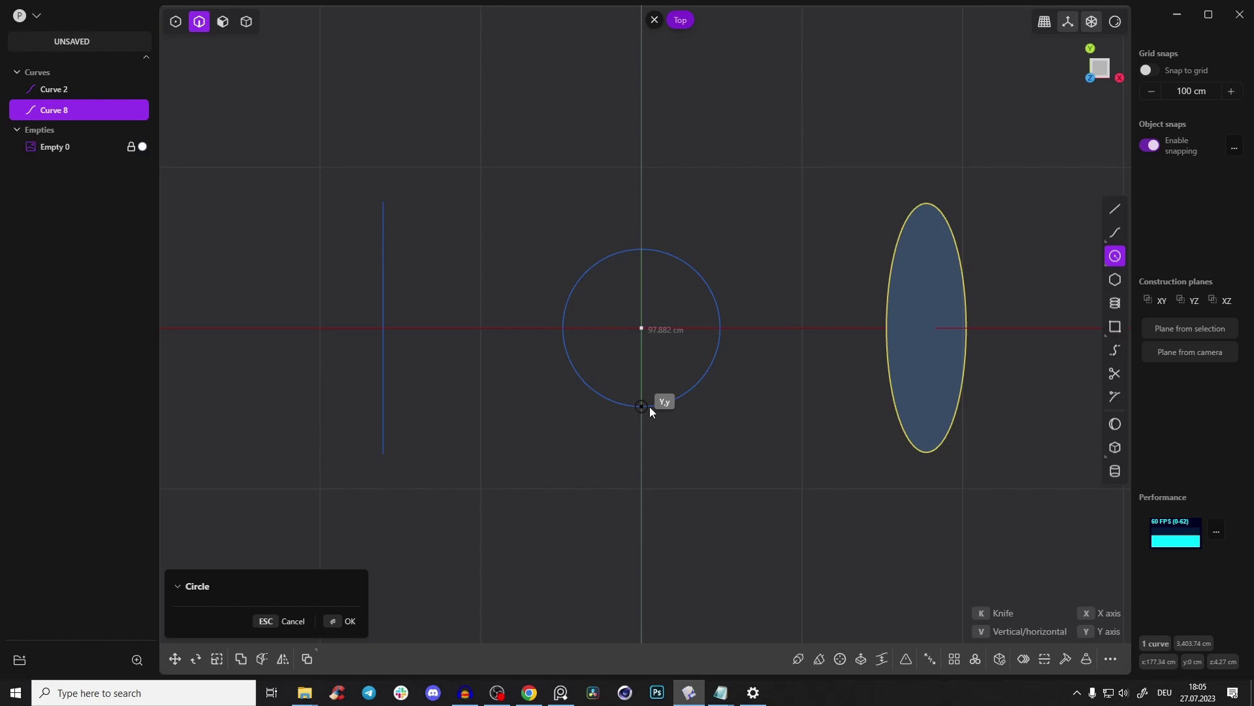
click(649, 406)
Switch to the reference board and examine the shape of the drill's handle and base in the product images
click(561, 692)
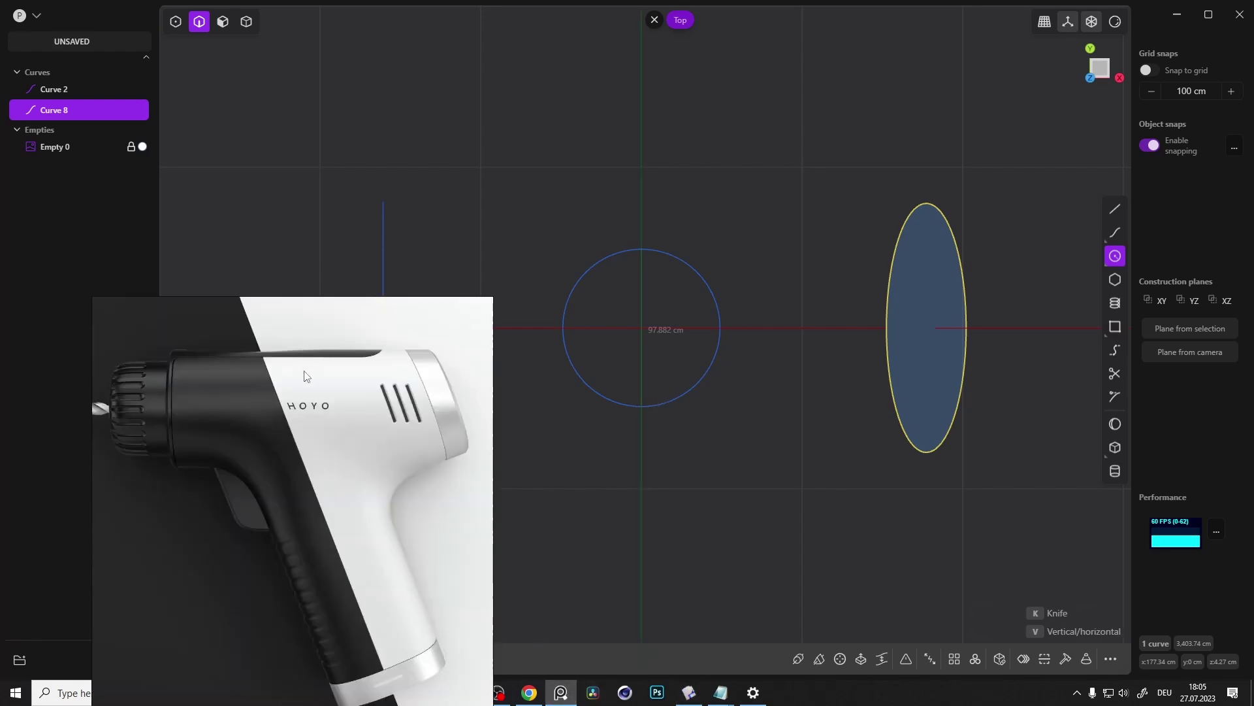
scroll(270, 425, down, 4)
scroll(257, 419, up, 6)
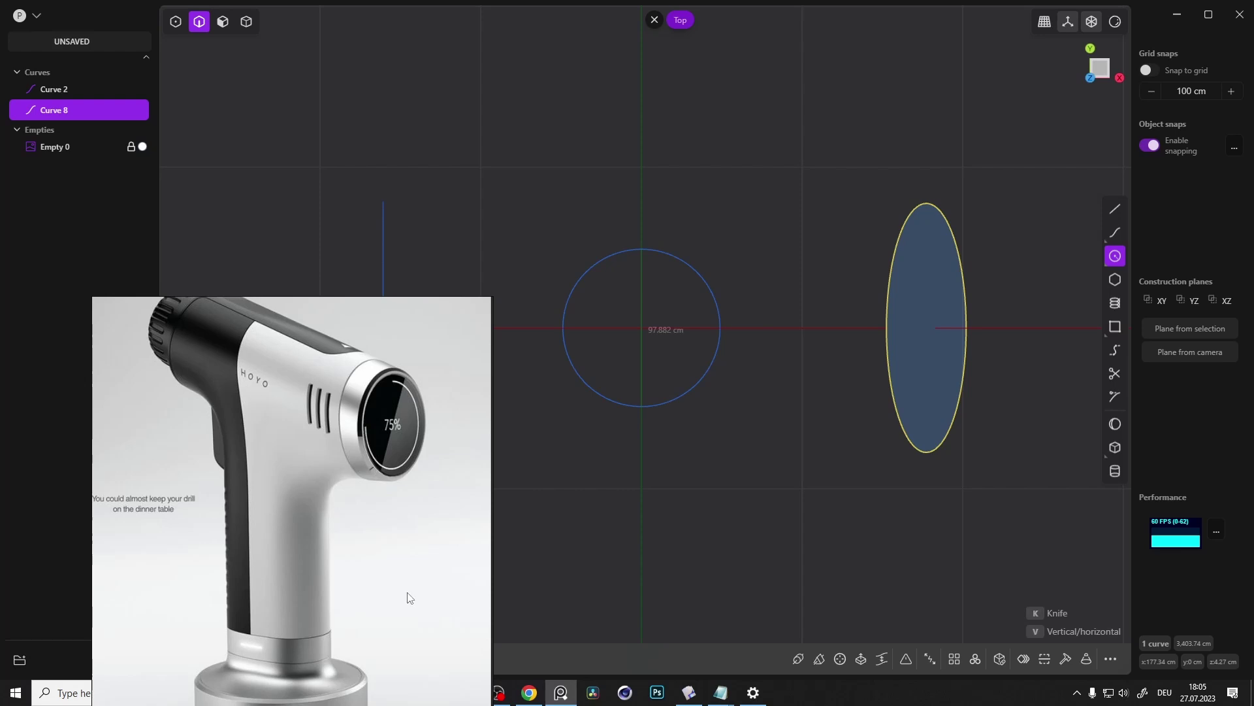
click(561, 693)
Move the new circle about 36 cm in the negative X direction and mirror it across the YZ plane
click(665, 342)
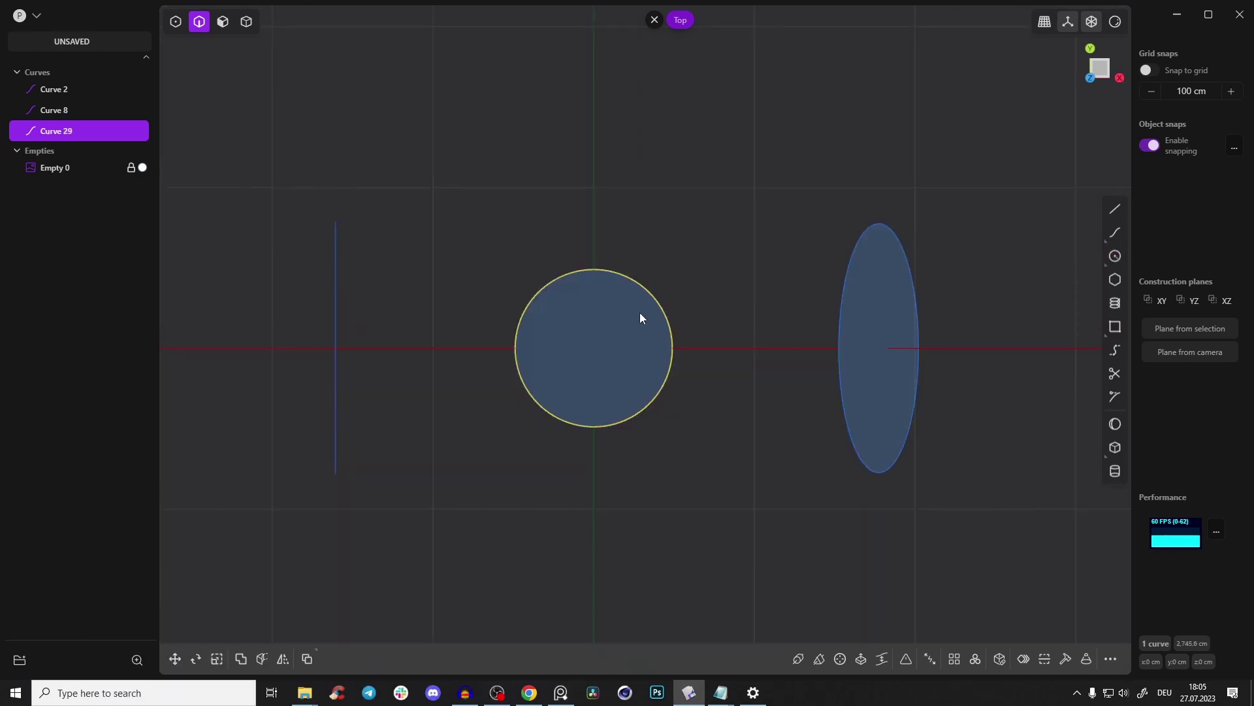
key(g)
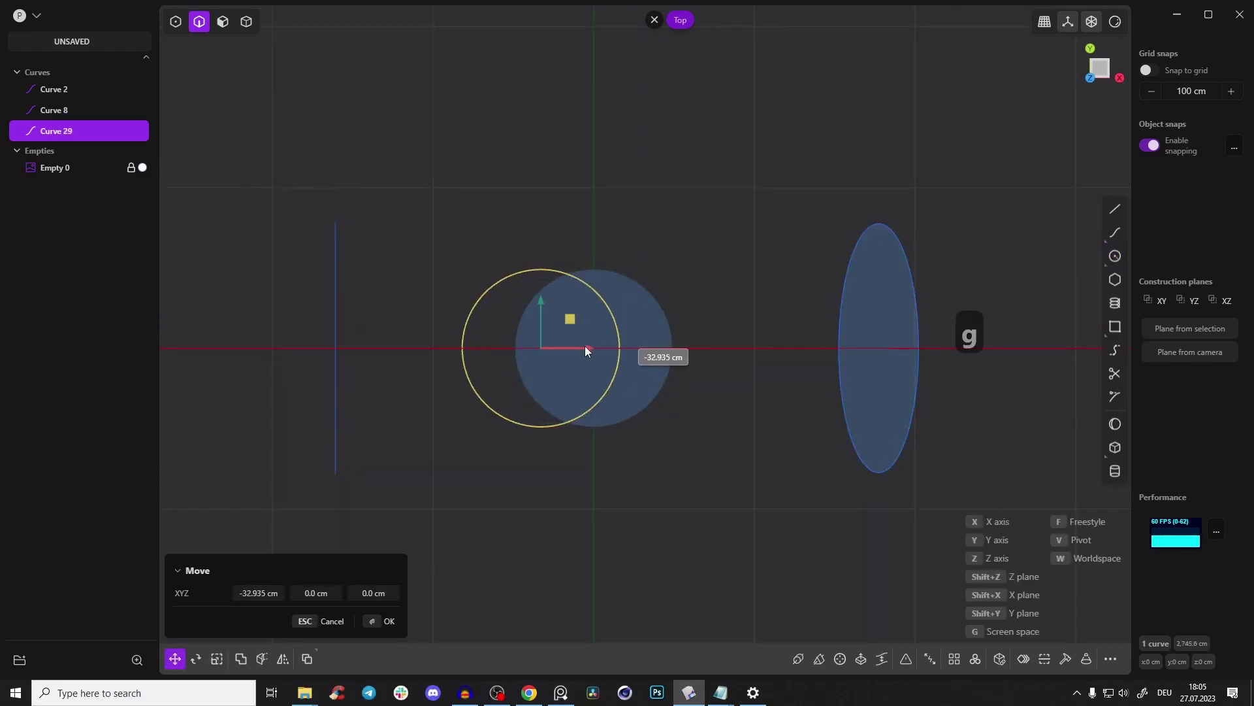
click(580, 348)
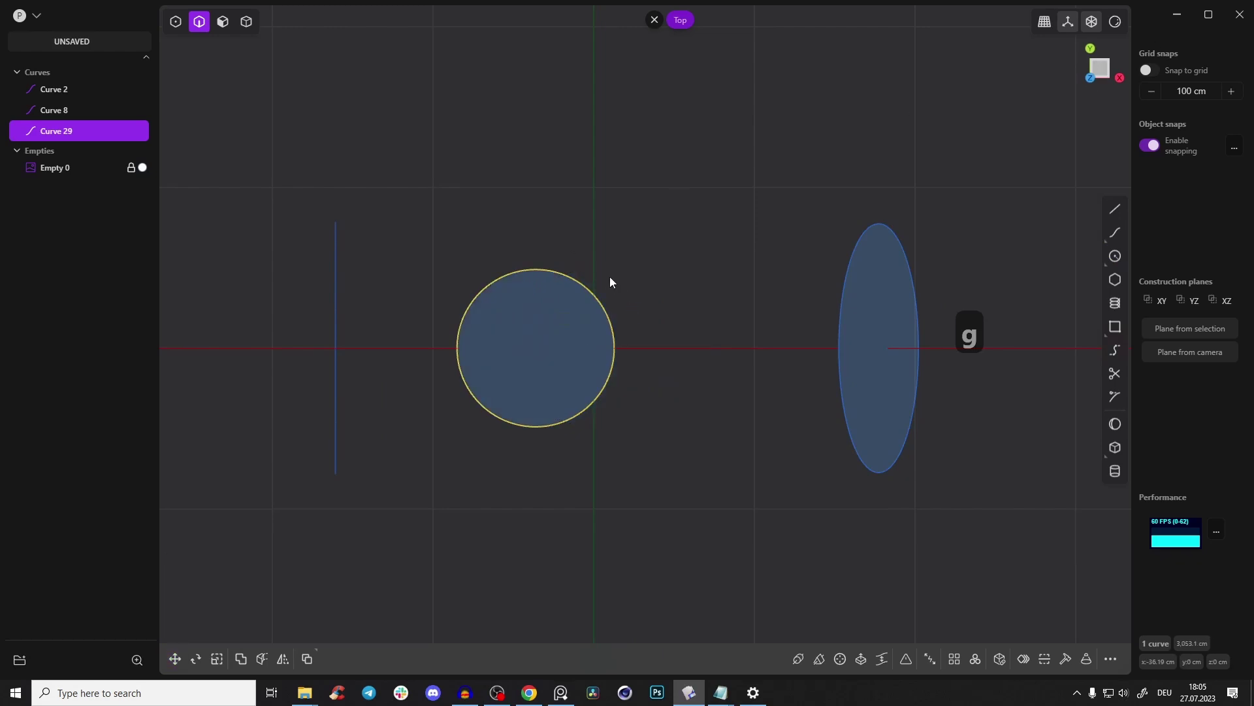
key(alt+x)
key(x)
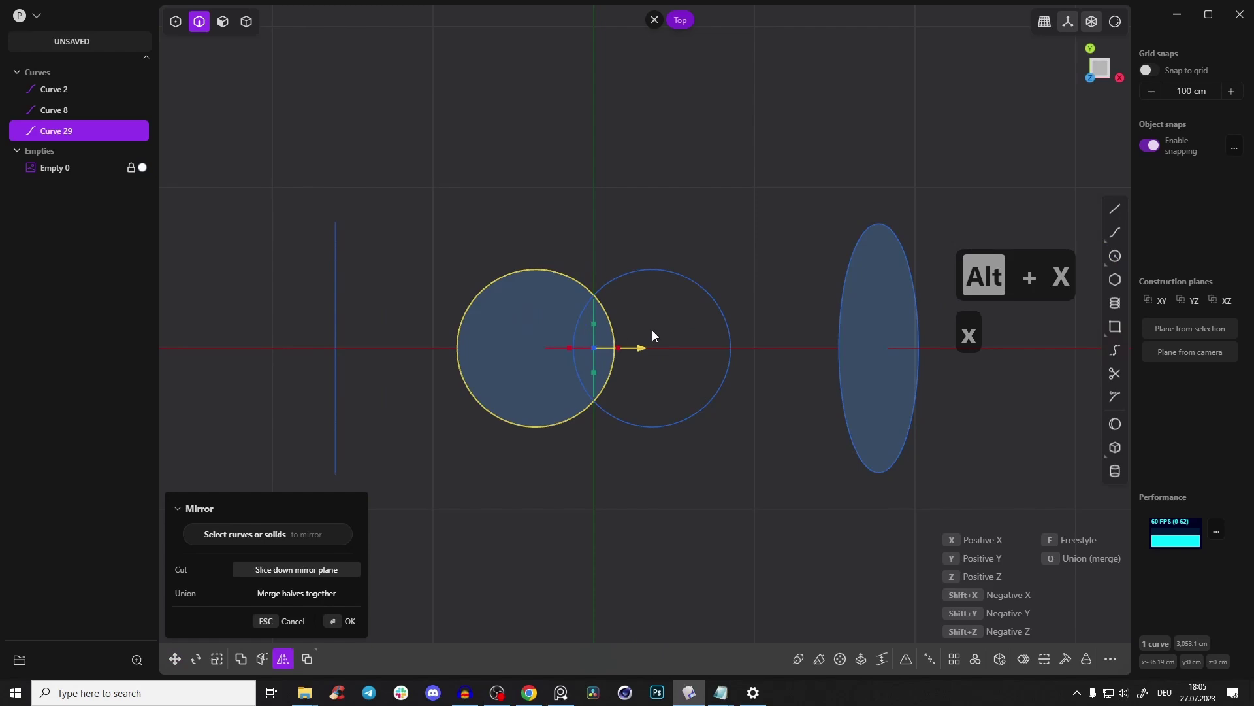
Connect the two overlapping circles with straight lines between their uppermost points and between their lowermost points
key(a)
click(536, 268)
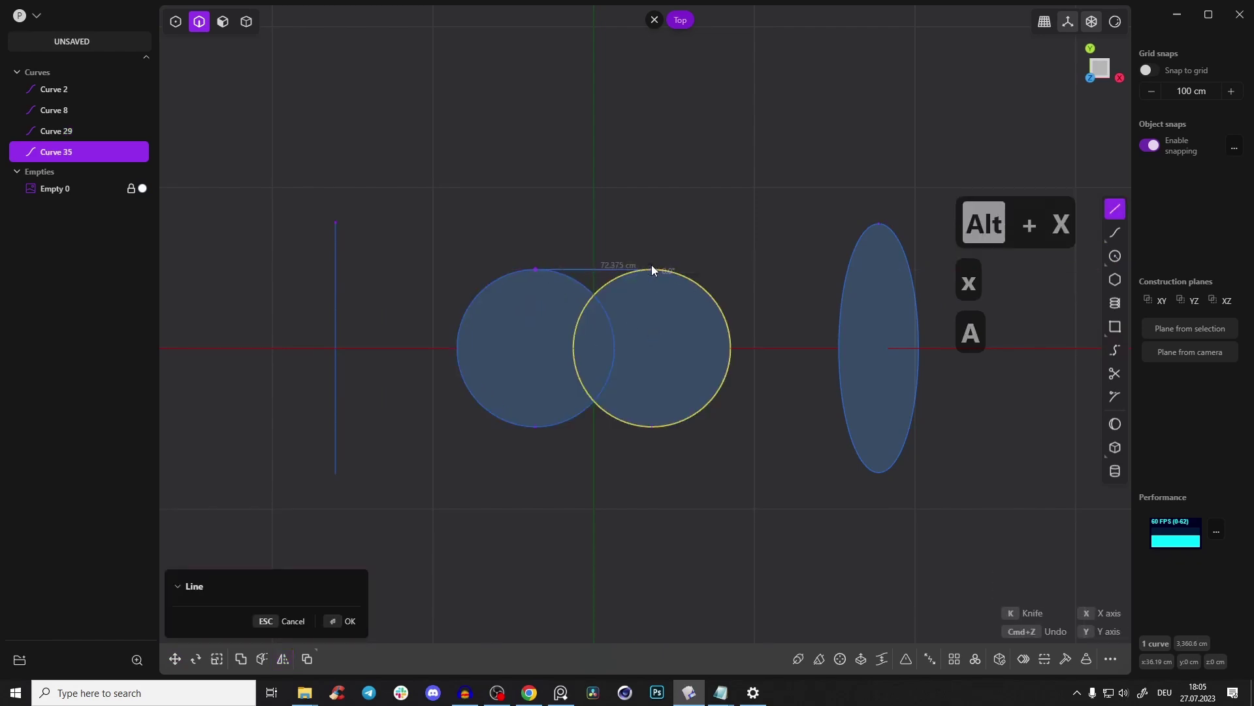
click(652, 269)
key(a)
click(652, 426)
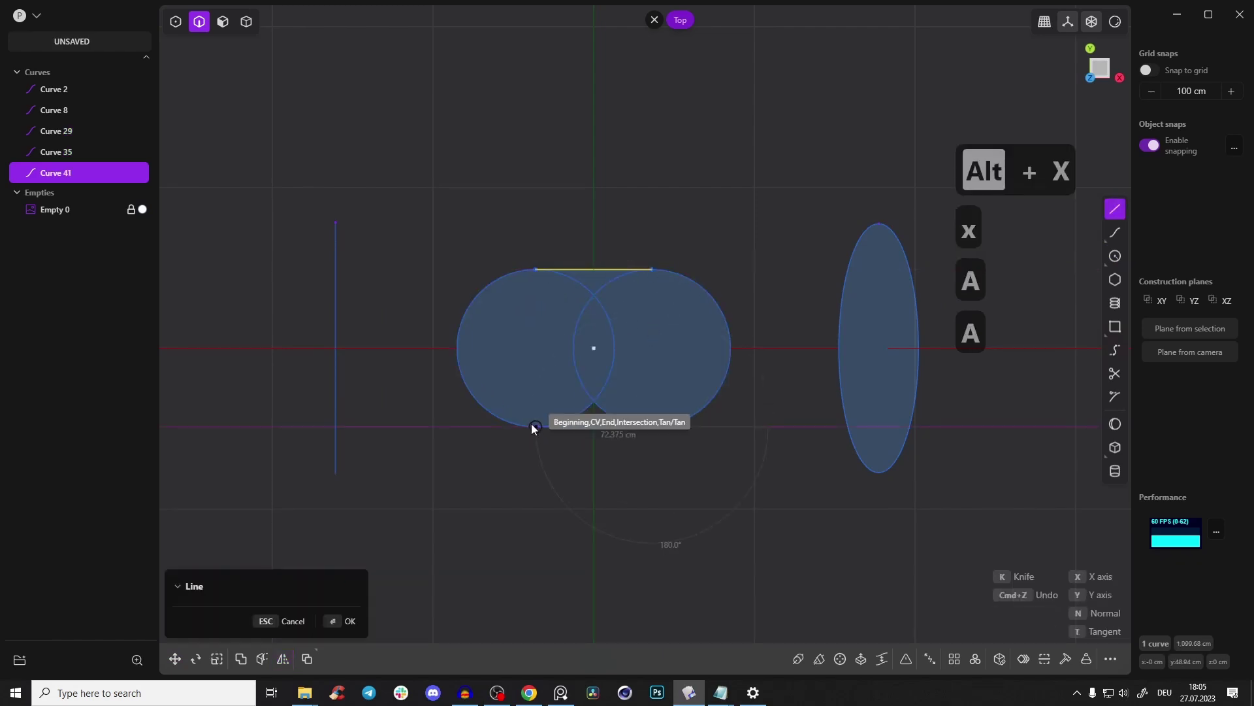
click(535, 425)
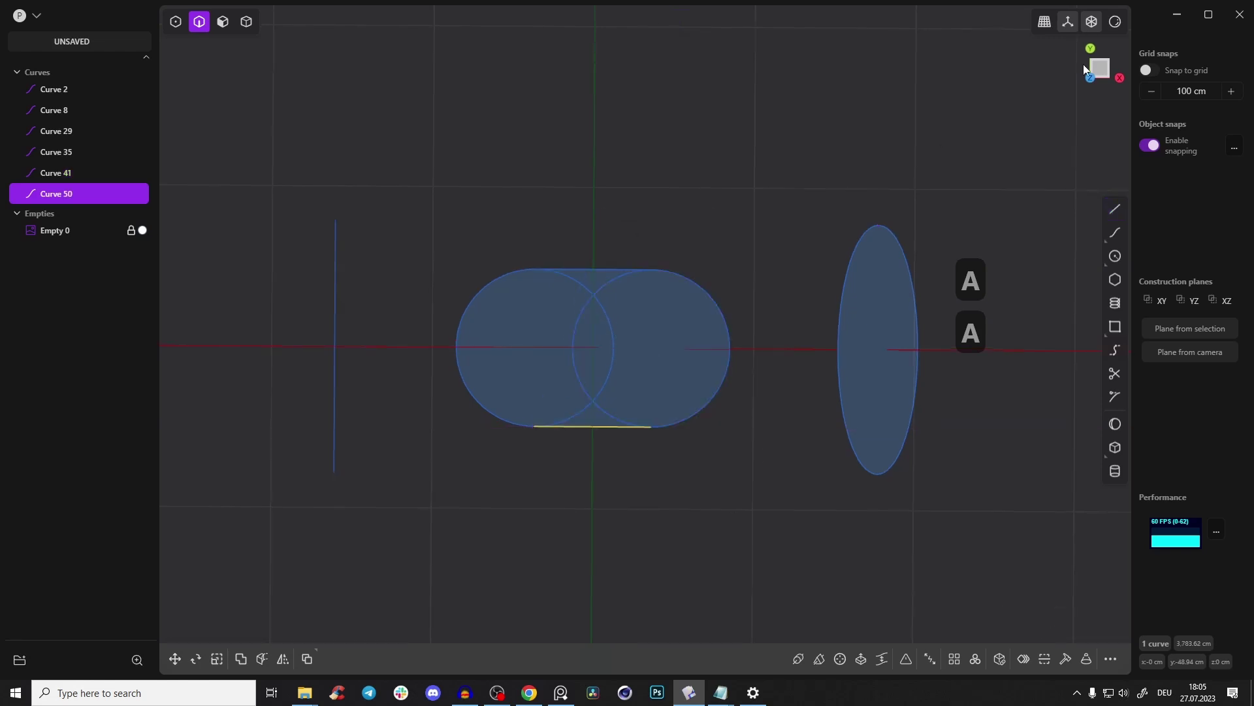
Trim away the overlapping inner arcs of the circles and join the remaining outline into one closed slot-shaped curve
click(1104, 70)
key(t)
drag(634, 409, 547, 294)
key(2)
click(600, 268)
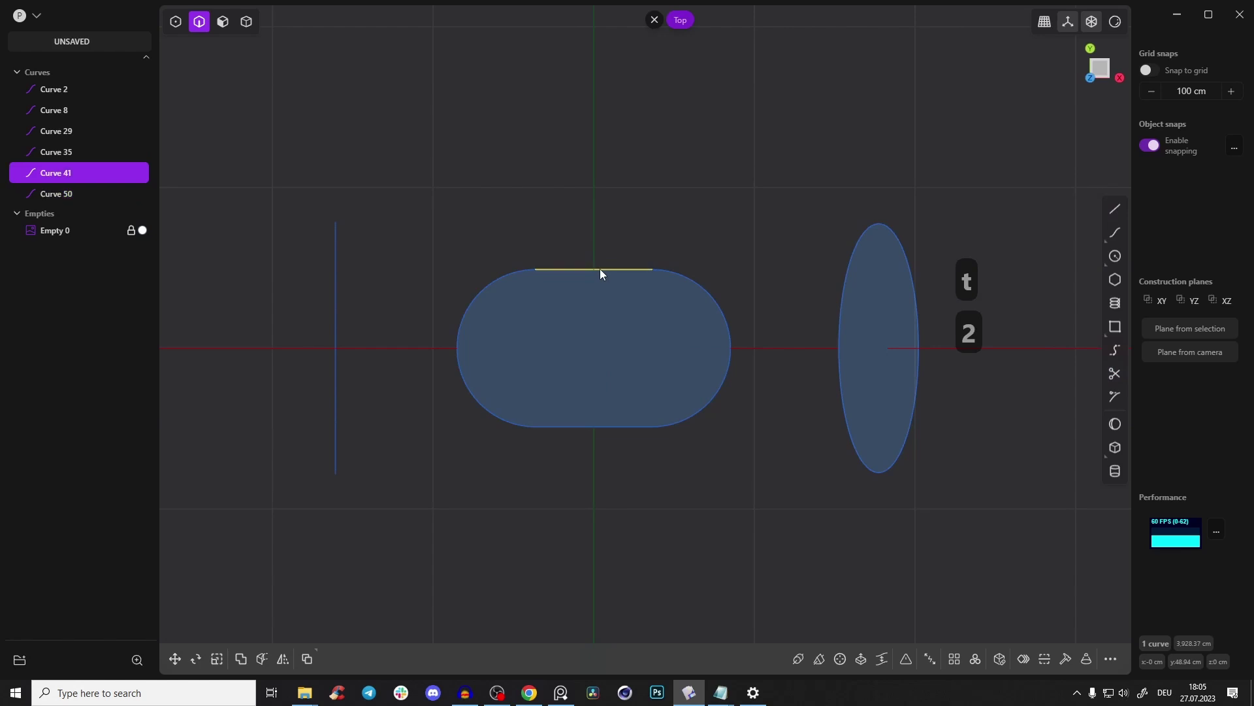
double_click(610, 268)
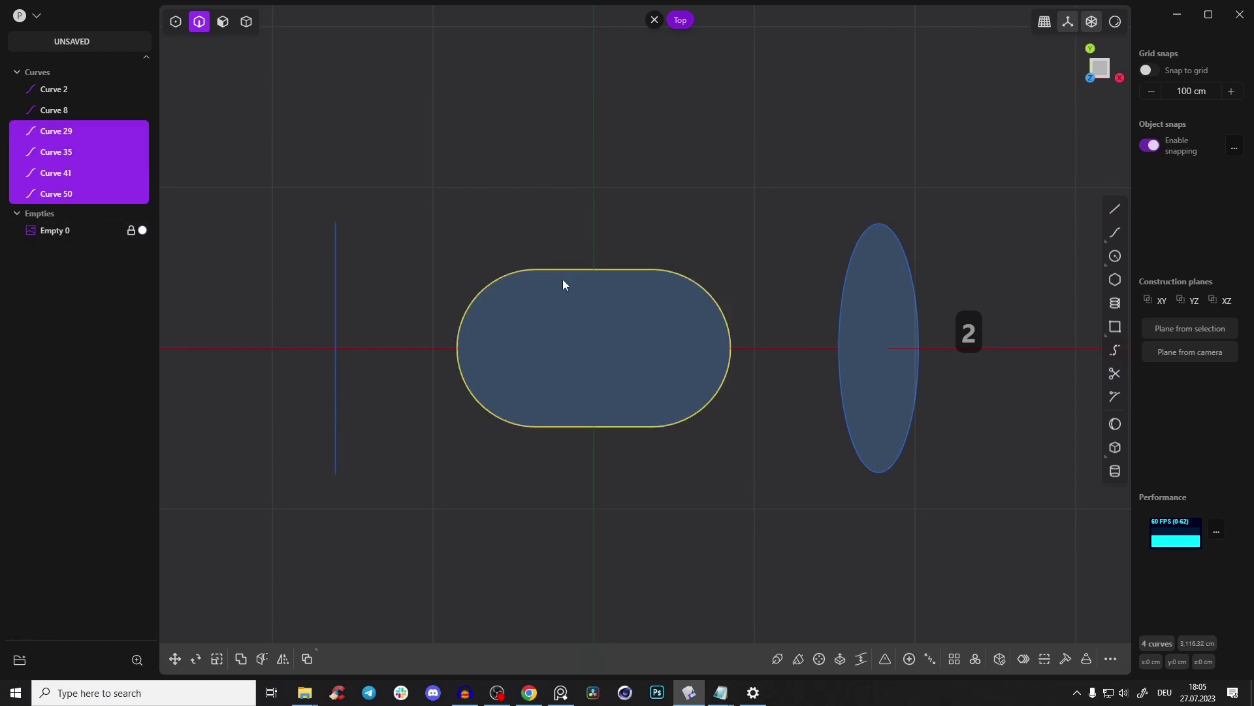
key(j)
Move the slot-shaped curve in the front view to the handle's base seam, at about X 126 cm and Z -347 cm
scroll(711, 351, down, 2)
scroll(699, 350, down, 3)
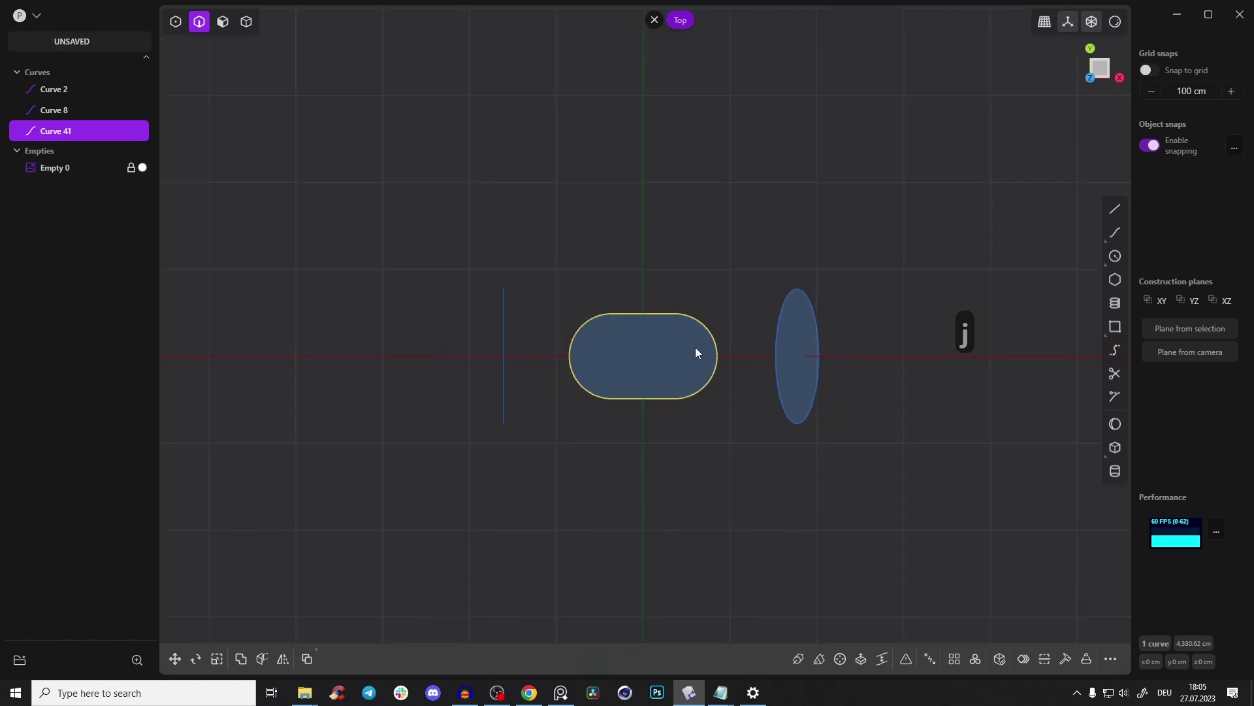
middle_drag(1011, 149, 1064, 100)
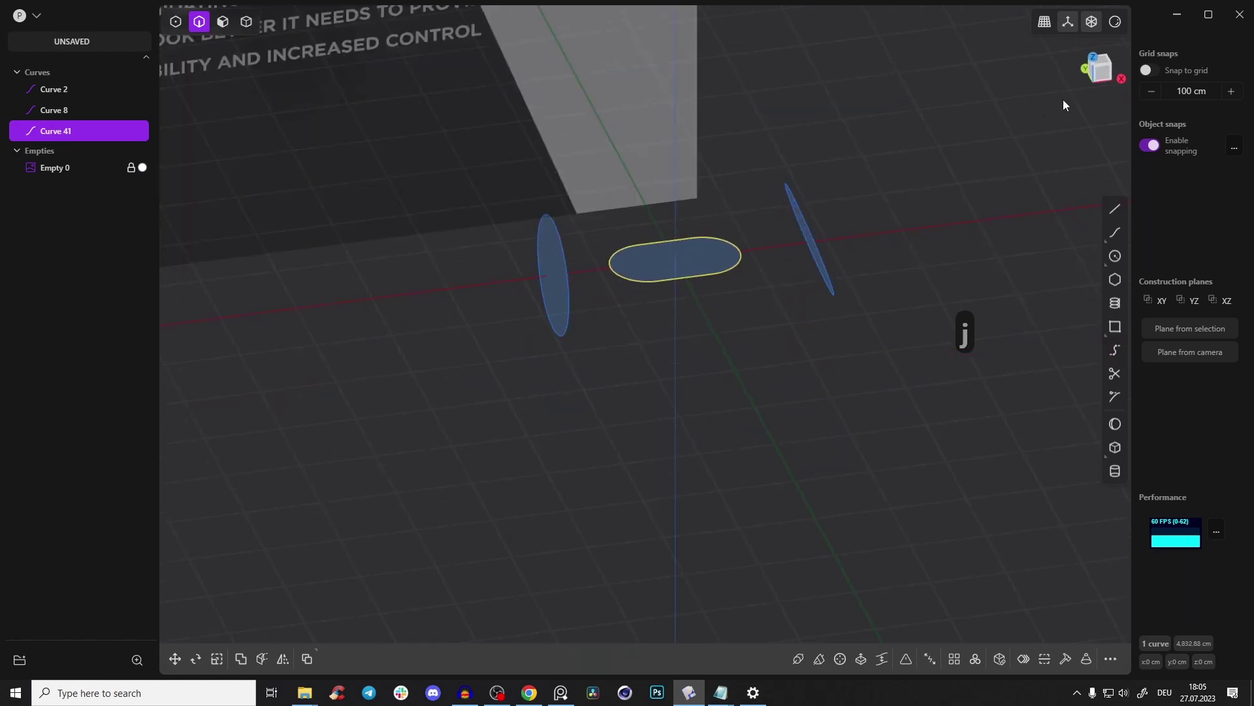
click(1102, 77)
scroll(632, 249, up, 3)
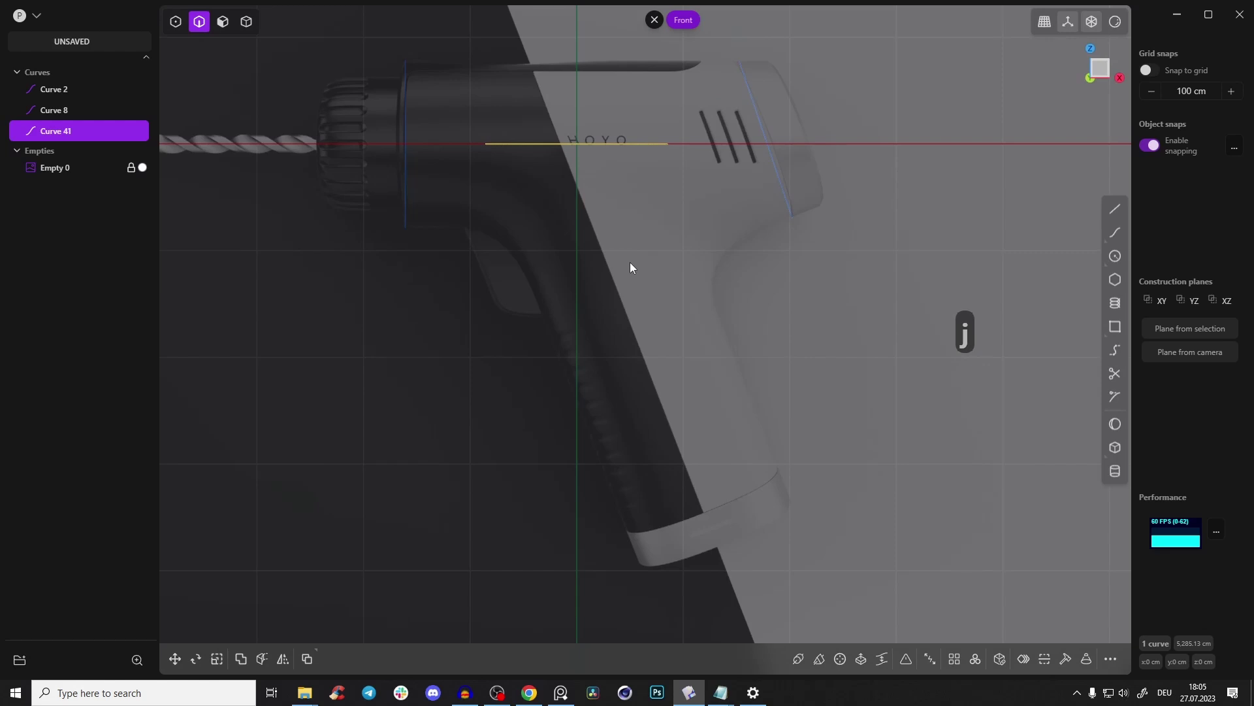
key(g)
key(g)
shift+middle_drag(768, 635, 703, 385)
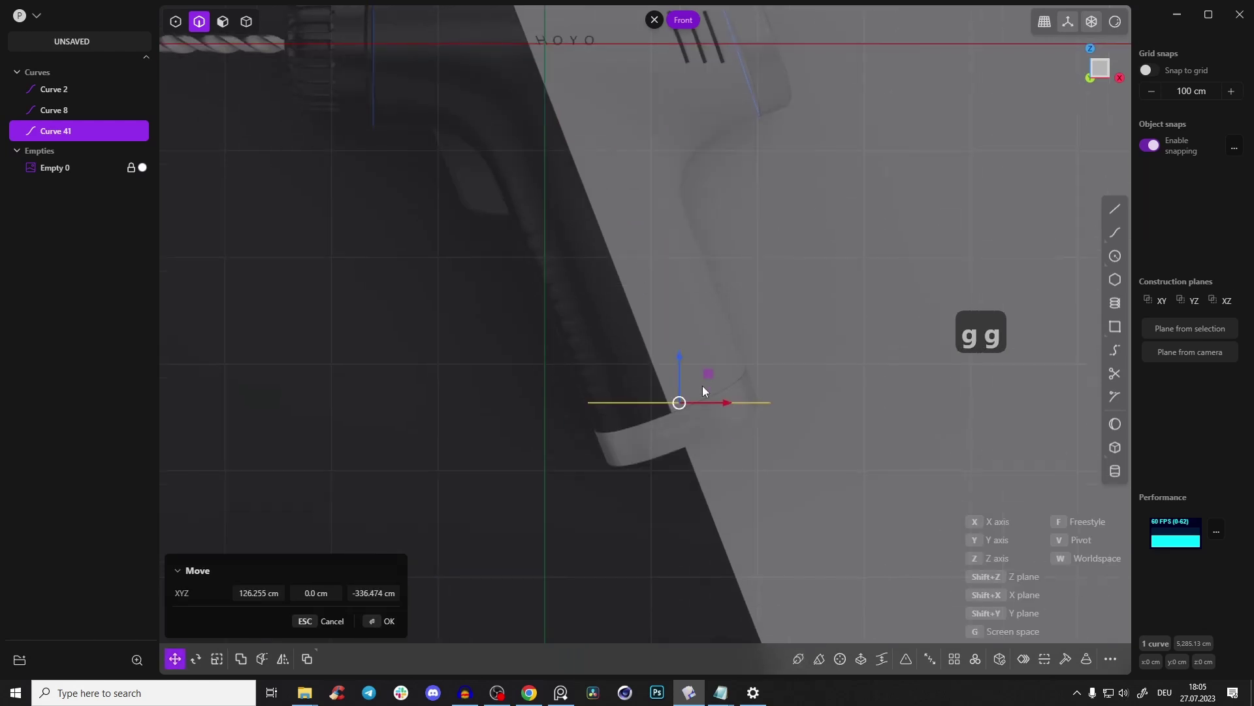
key(g)
key(g)
Rotate the slot-shaped curve to match the slant of the handle's base seam and scale it to the handle's width
key(r)
key(r)
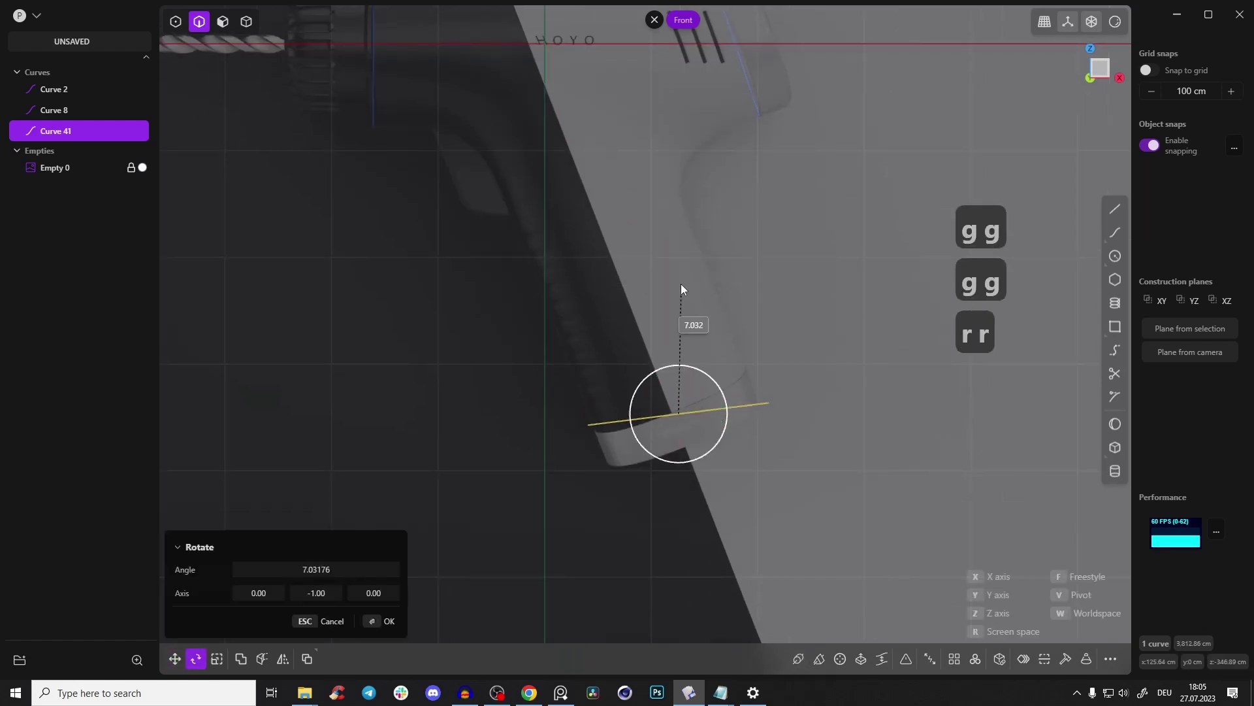
click(626, 265)
scroll(725, 386, up, 2)
key(s)
key(s)
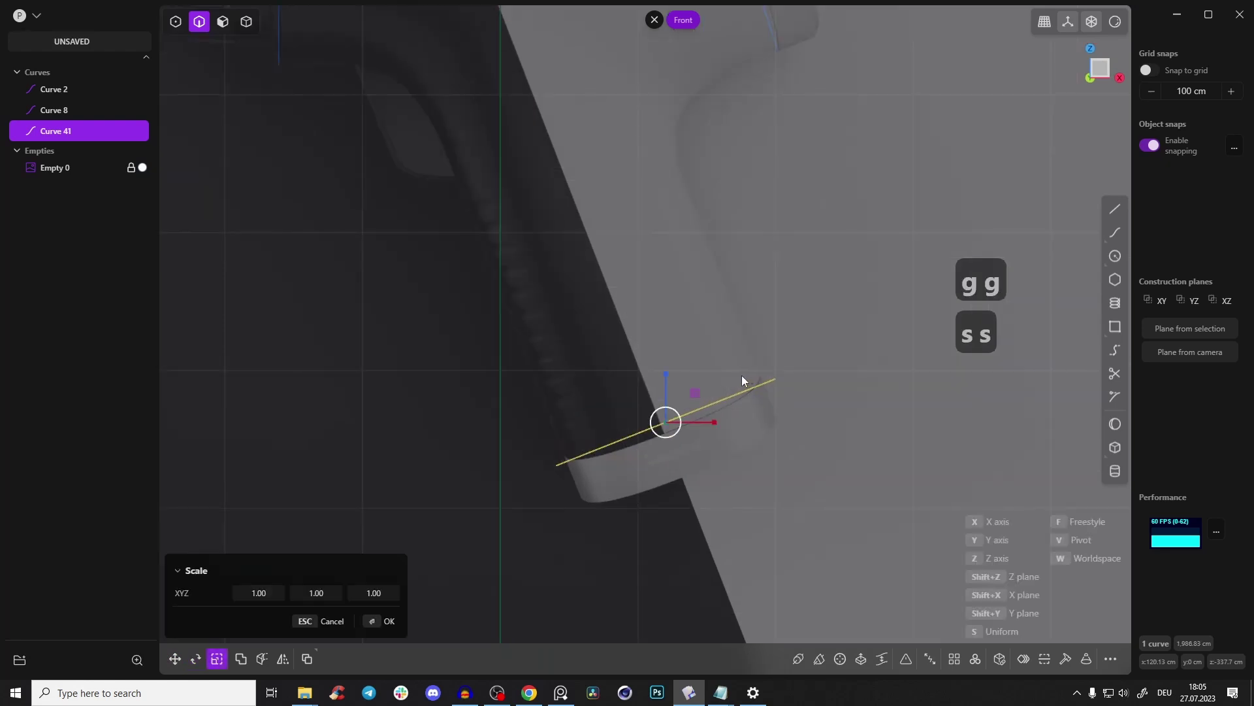
click(731, 379)
Extrude the slot-shaped curve up along the slanted handle until it reaches well into the drill body
middle_drag(696, 411, 676, 448)
click(1101, 66)
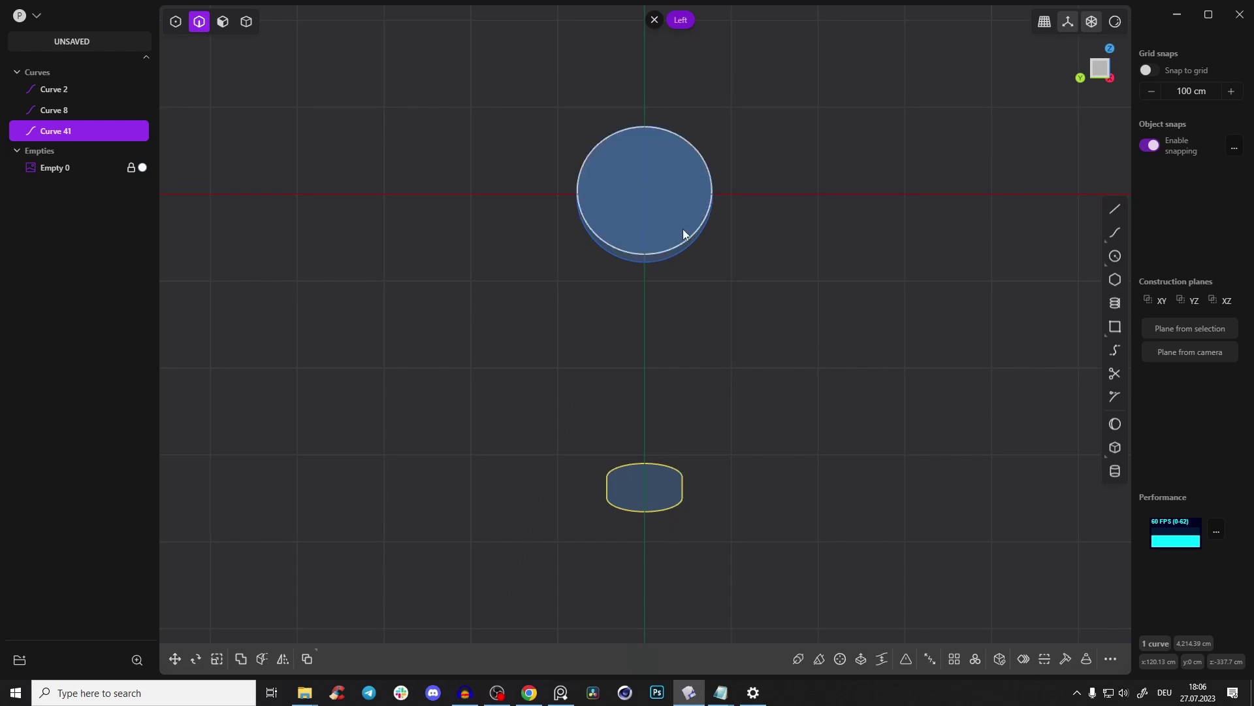
key(alt+Tab)
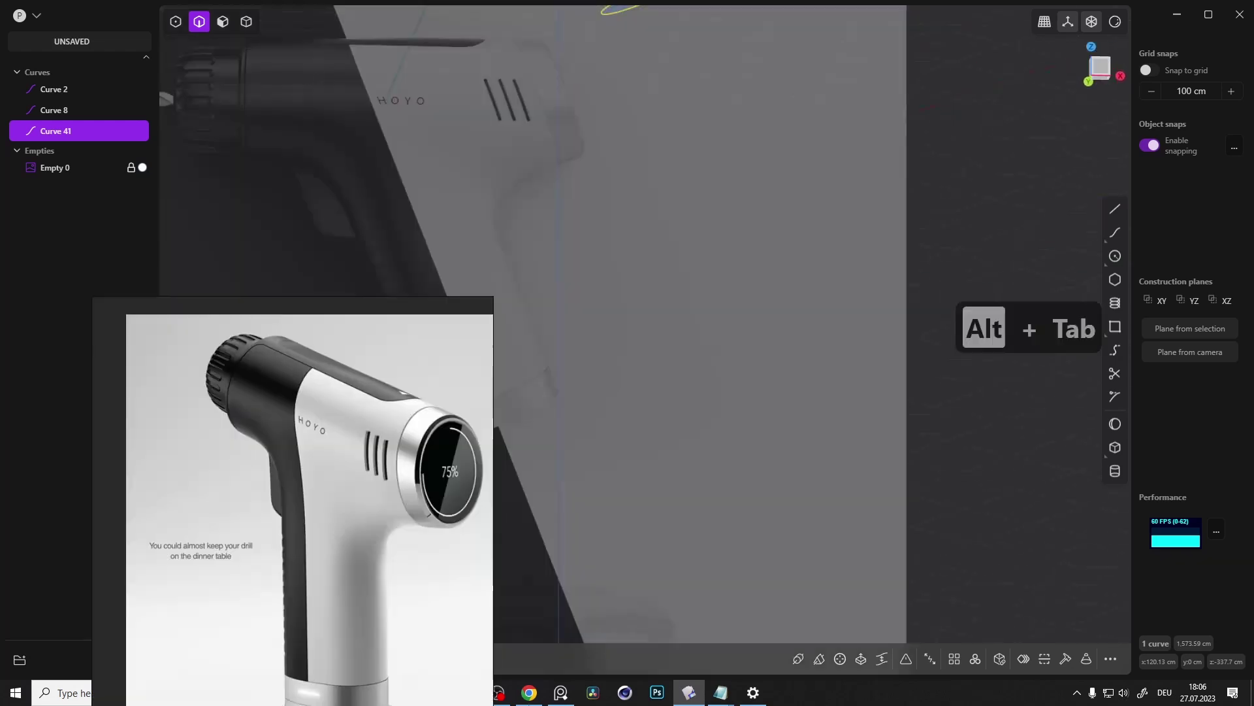
click(1102, 68)
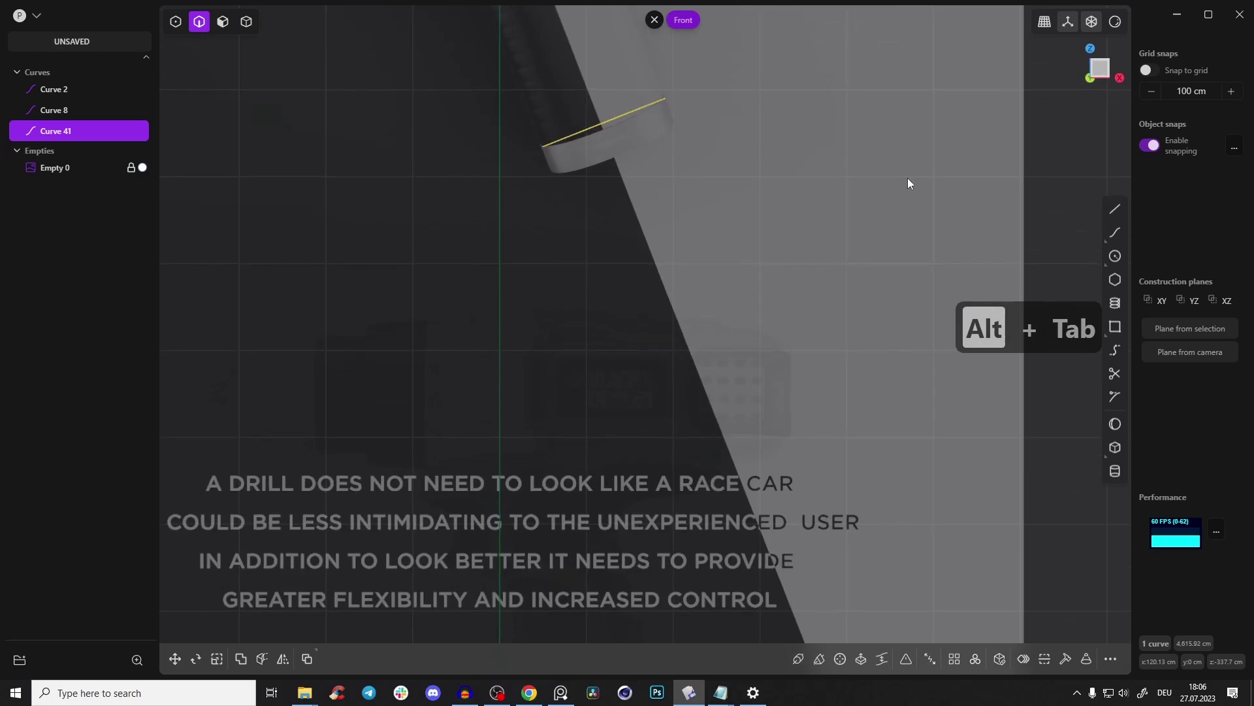
middle_drag(723, 336, 718, 380)
key(2)
key(e)
click(607, 159)
click(1101, 70)
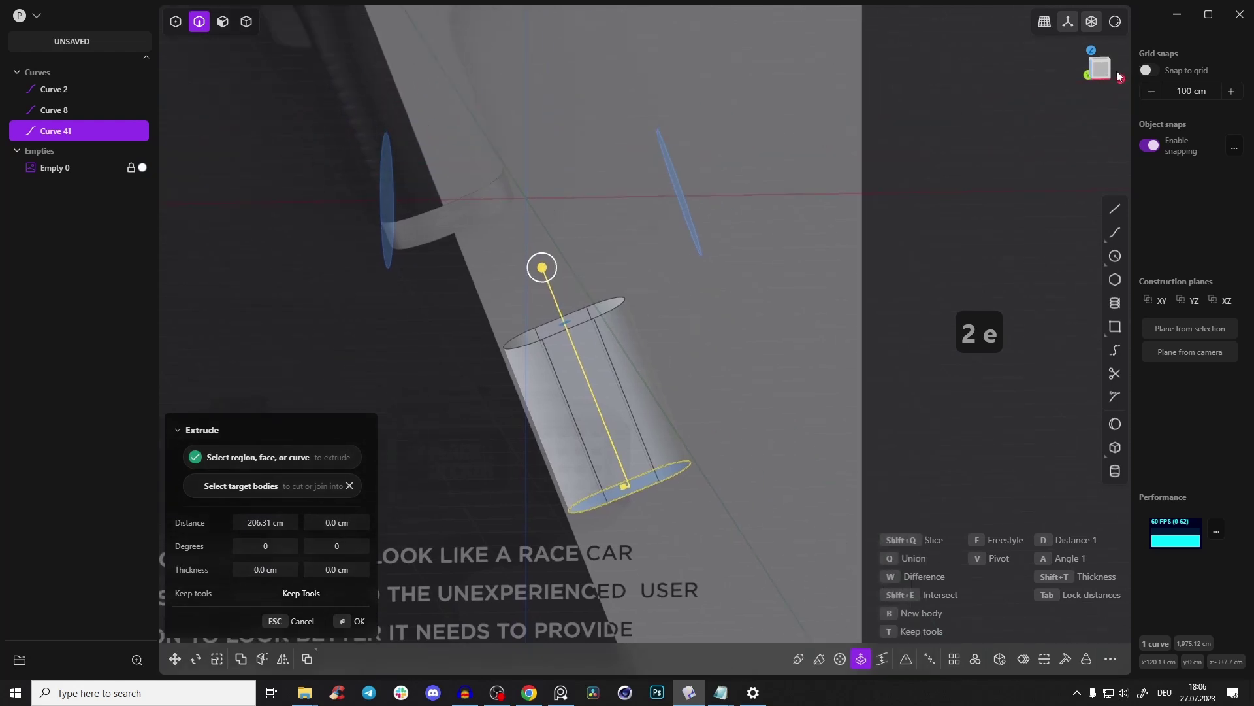
drag(544, 280, 490, 134)
right_click(642, 230)
scroll(641, 230, up, 2)
shift+middle_drag(642, 230, 686, 251)
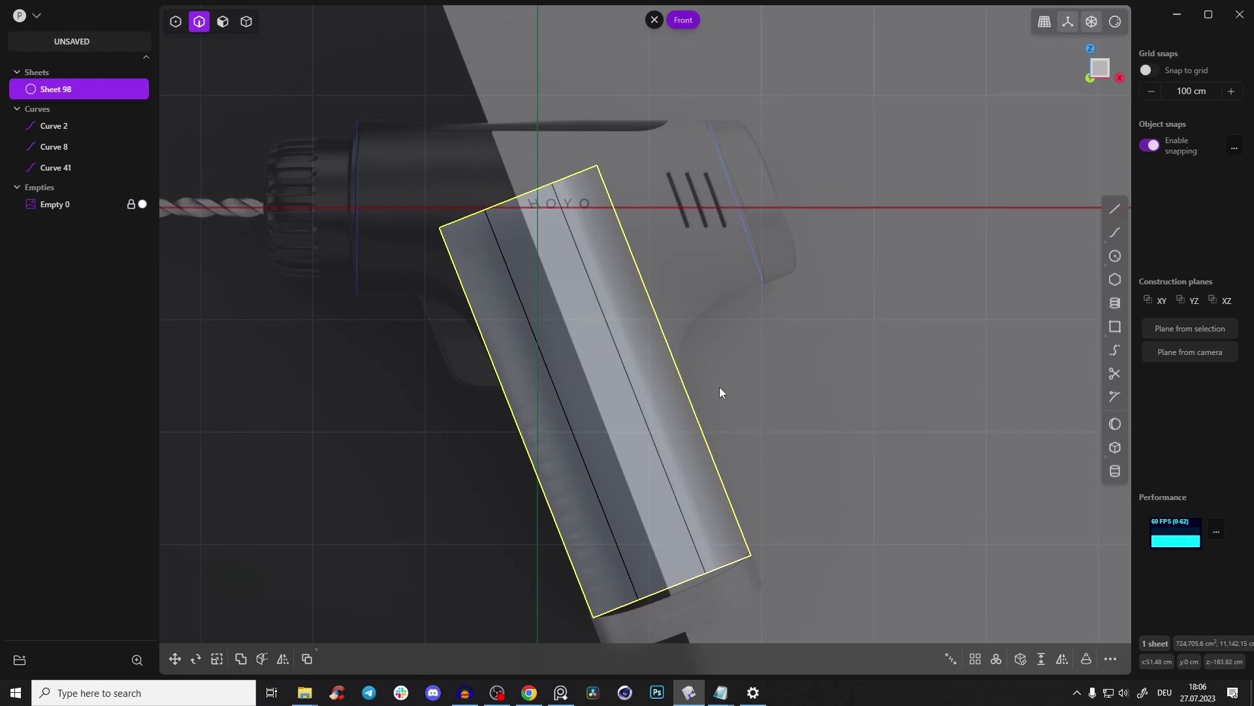
Enable all selection modes and hide the extruded handle sheet
key(Tab)
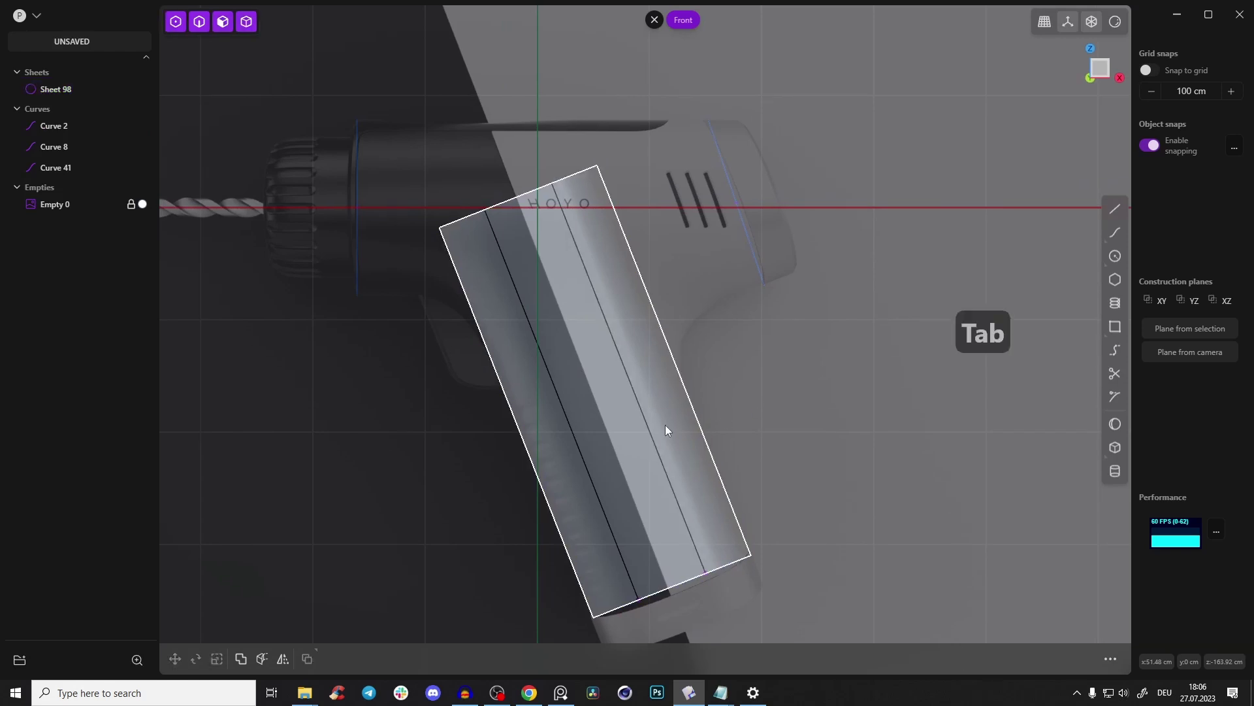
key(g)
key(Escape)
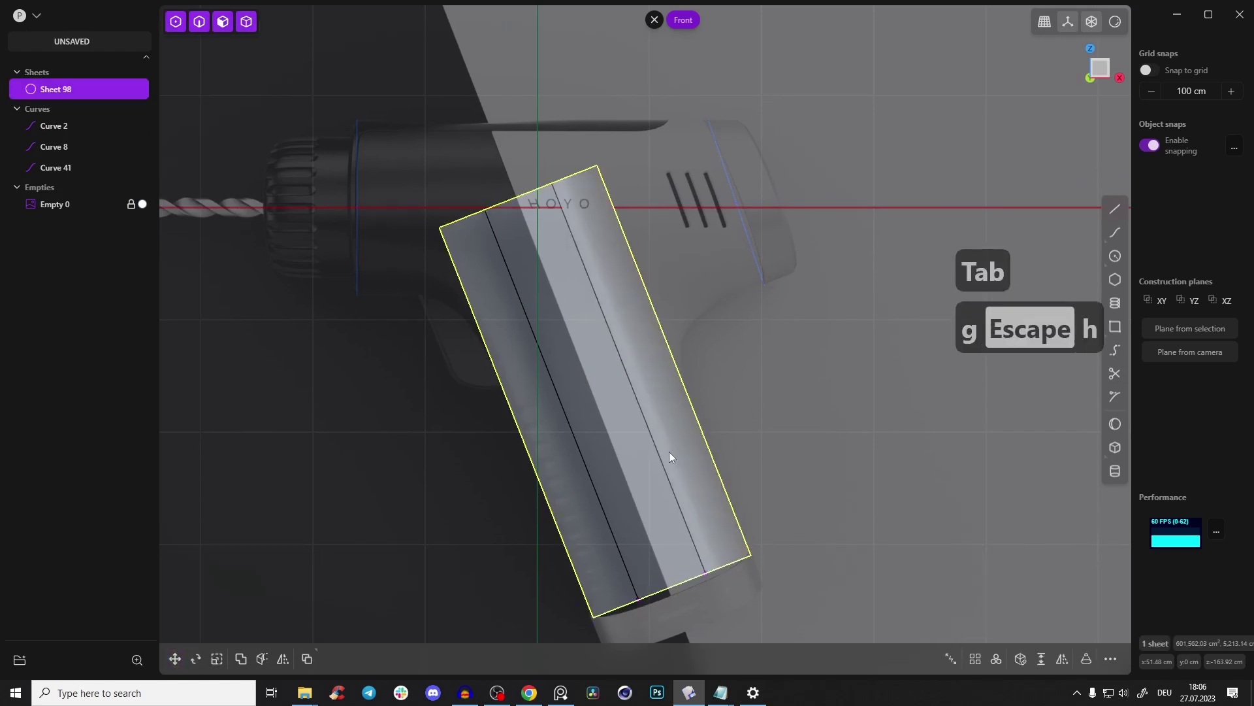
key(h)
scroll(719, 317, up, 2)
scroll(734, 316, up, 1)
shift+middle_drag(622, 187, 689, 232)
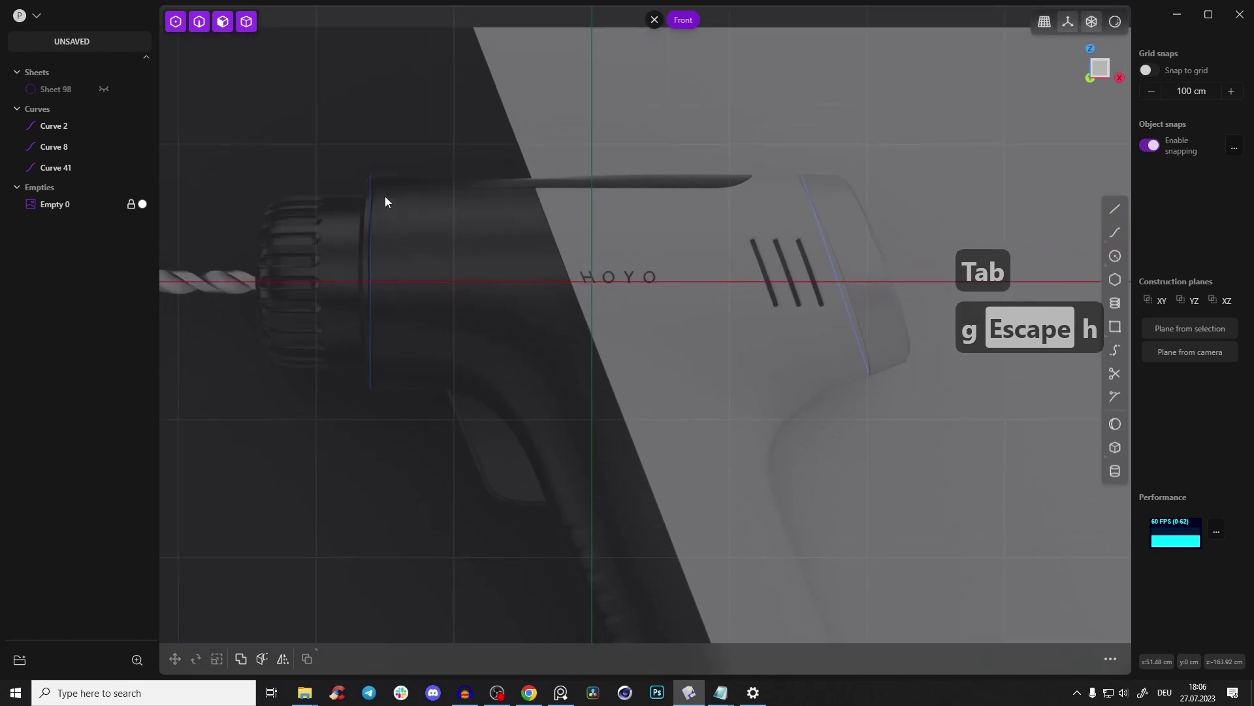
Switch to the reference board and examine how the drill's chuck and upper housing are shaped in the product photos
click(562, 692)
scroll(337, 366, up, 6)
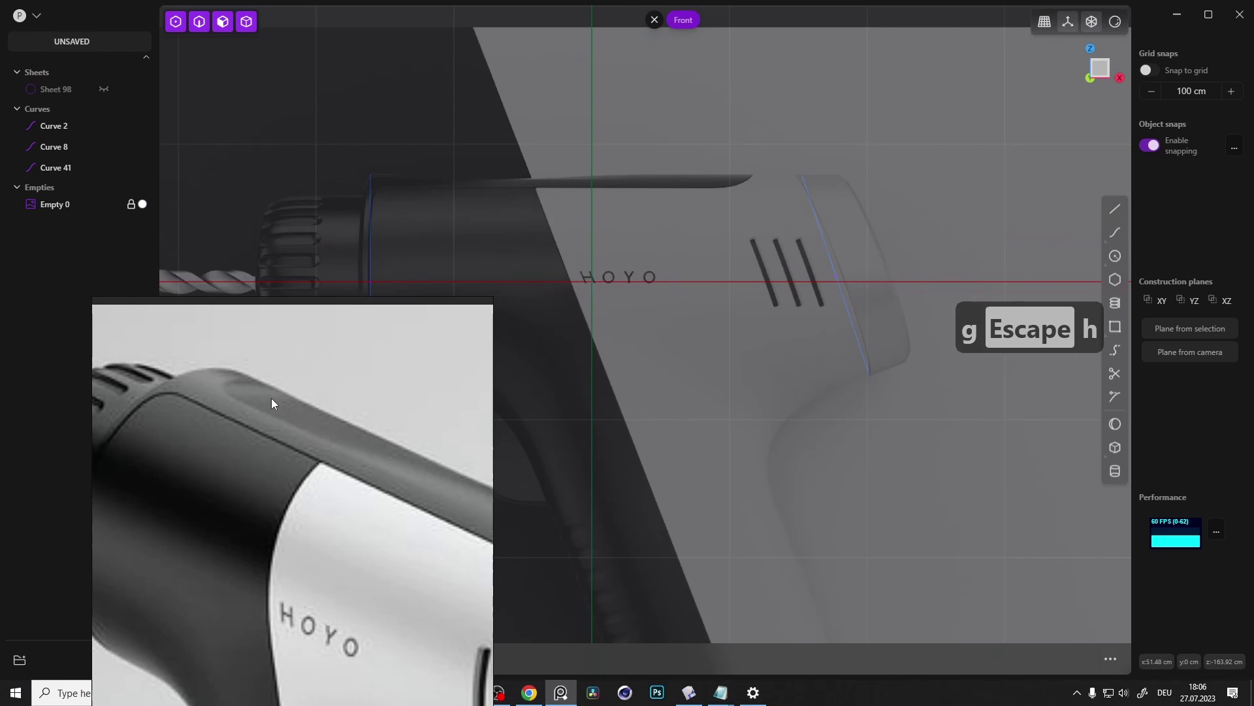
scroll(308, 426, down, 6)
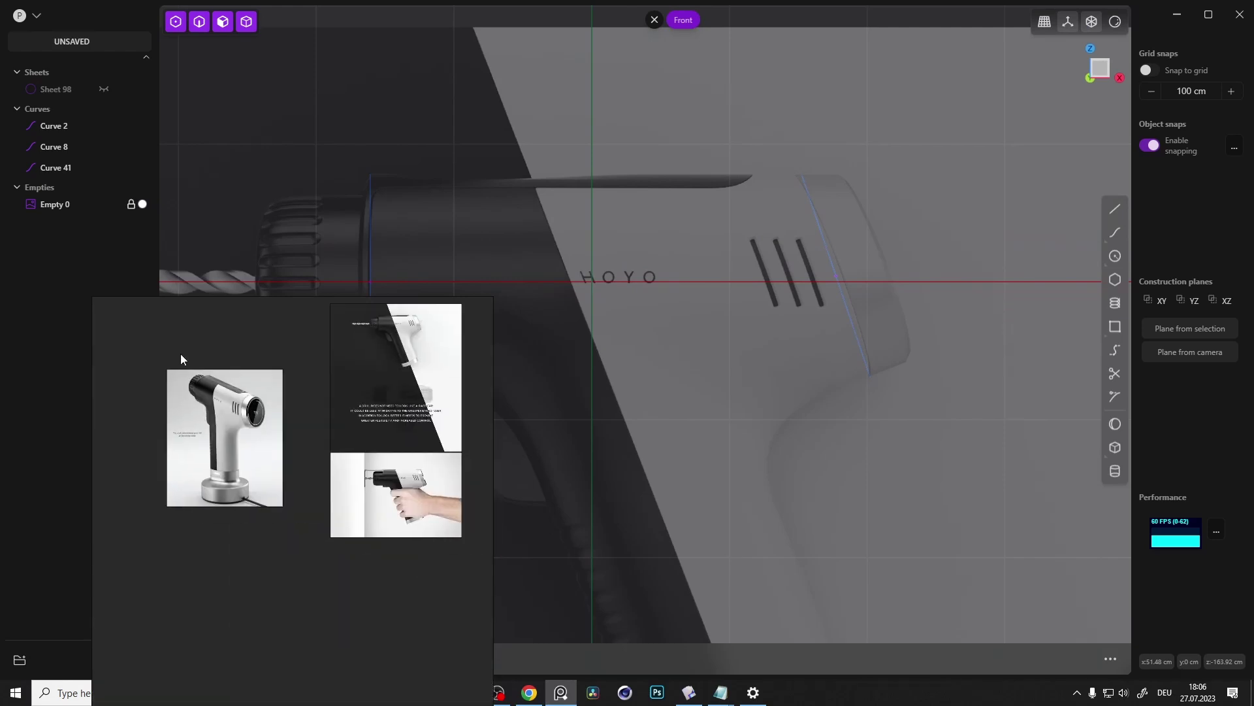
scroll(403, 465, up, 8)
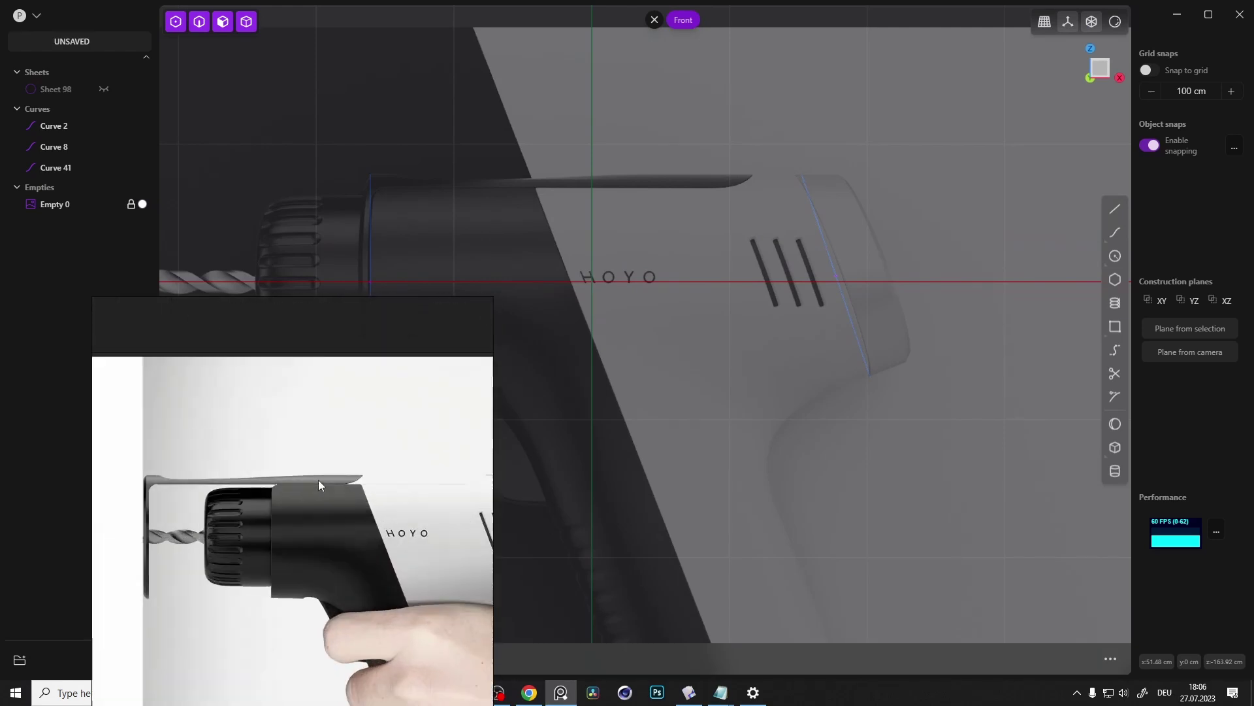
scroll(358, 486, up, 2)
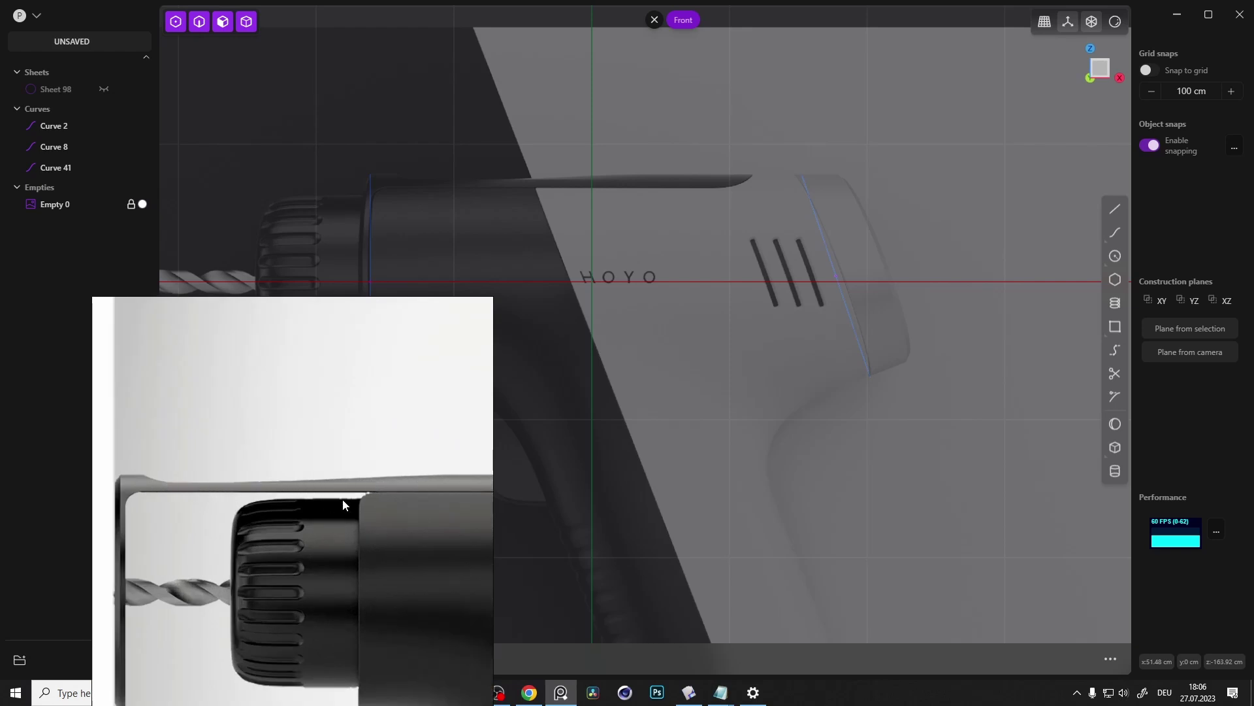
scroll(300, 492, up, 1)
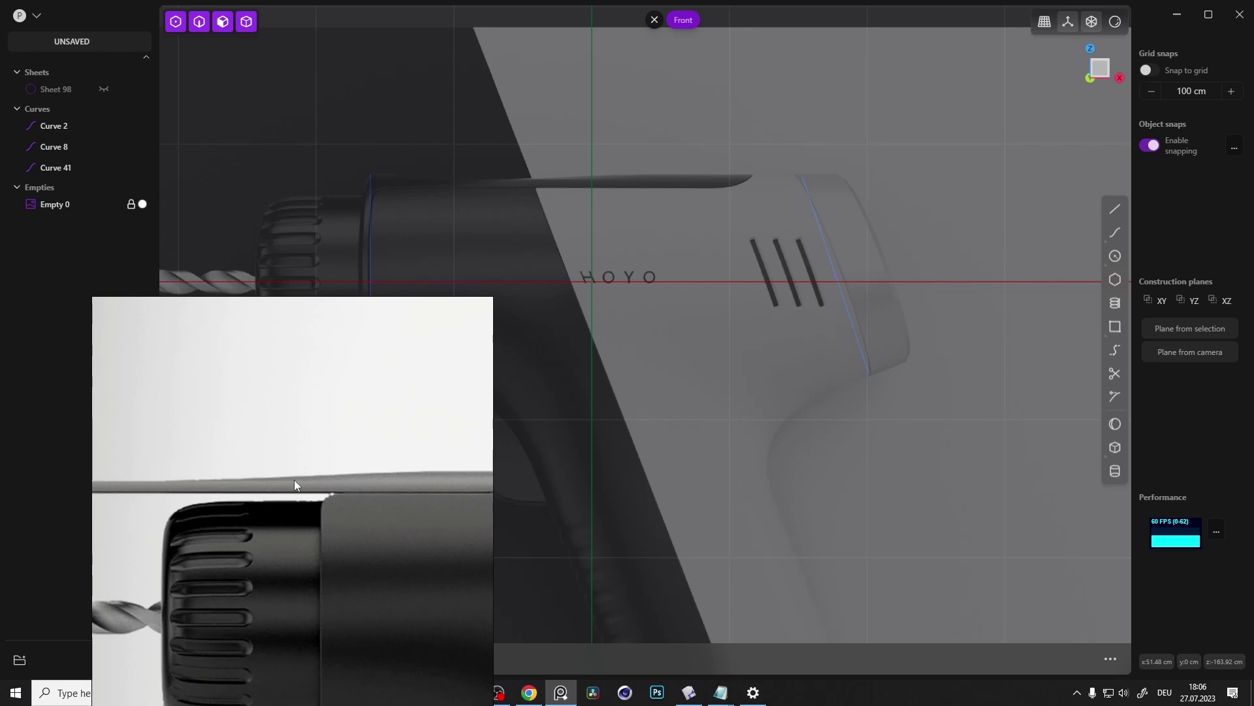
scroll(294, 479, down, 5)
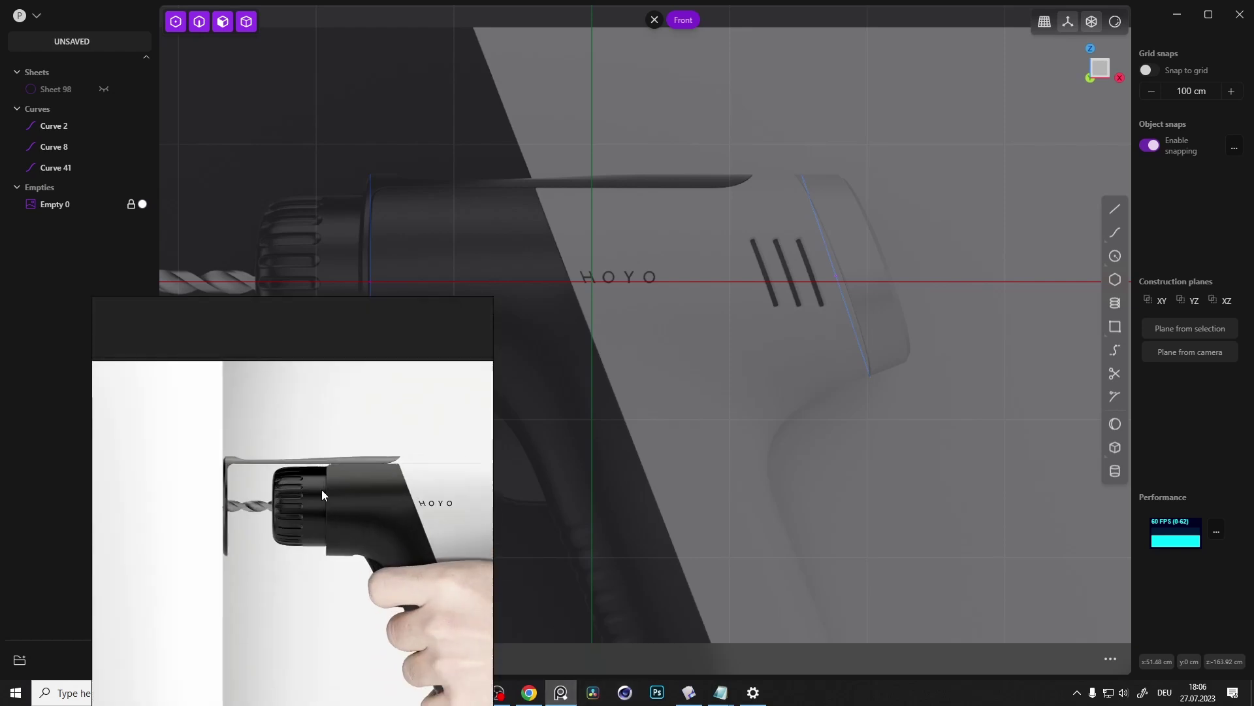
click(559, 692)
Connect the uppermost points of the front and rear circular body profiles with a straight line in the front view
scroll(696, 288, up, 2)
scroll(695, 284, up, 1)
shift+middle_drag(734, 261, 690, 266)
scroll(801, 296, down, 2)
scroll(655, 209, down, 2)
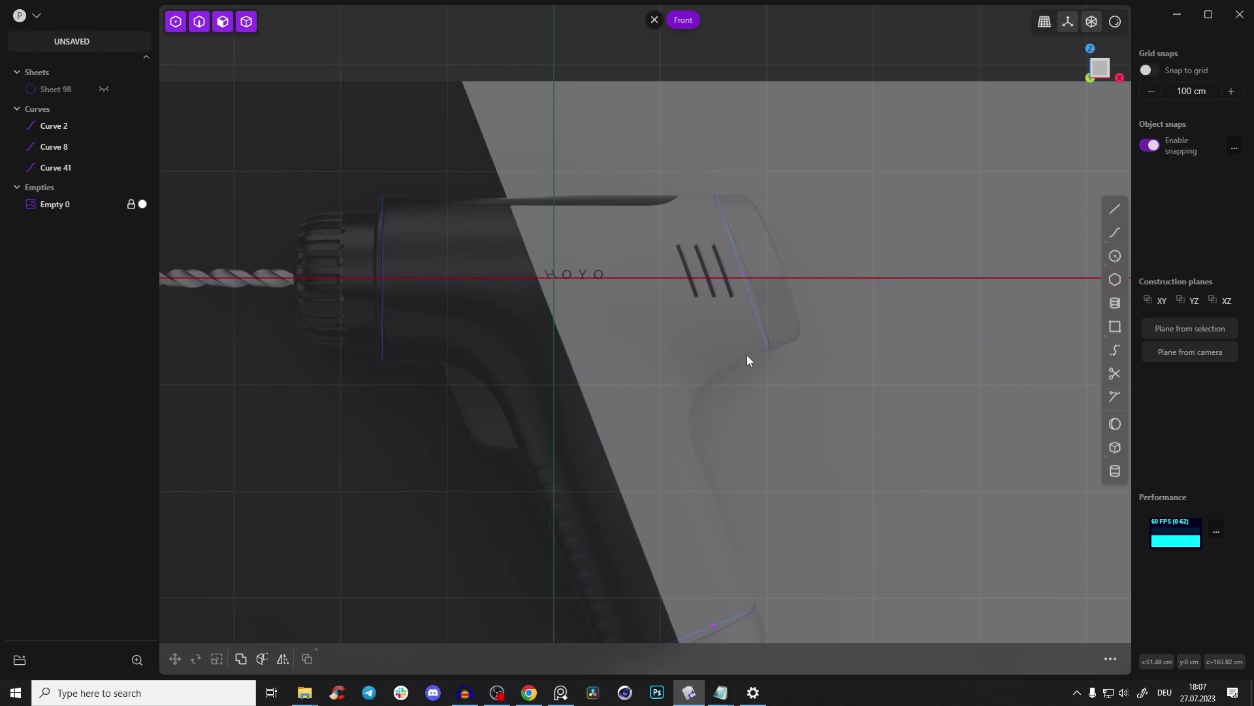
key(a)
click(383, 195)
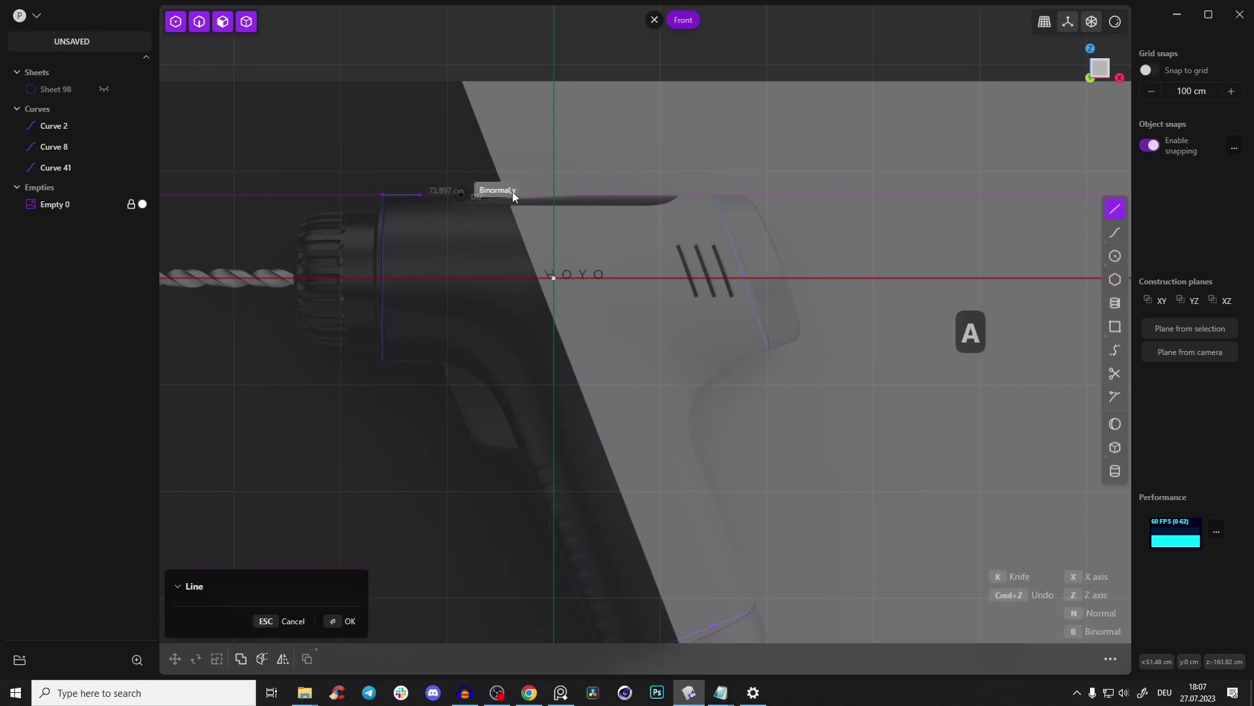
click(717, 194)
Connect the two circular body profiles with straight lines along both sides, between their side points
key(a)
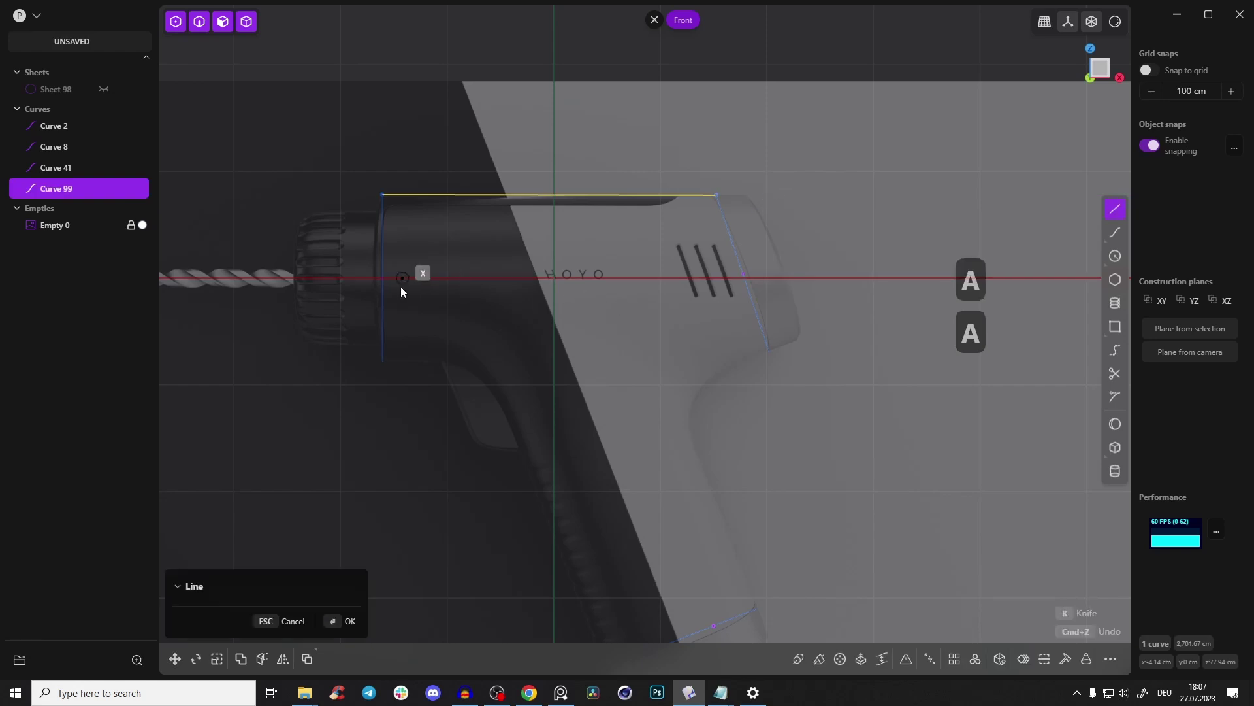
middle_drag(406, 287, 386, 292)
click(363, 316)
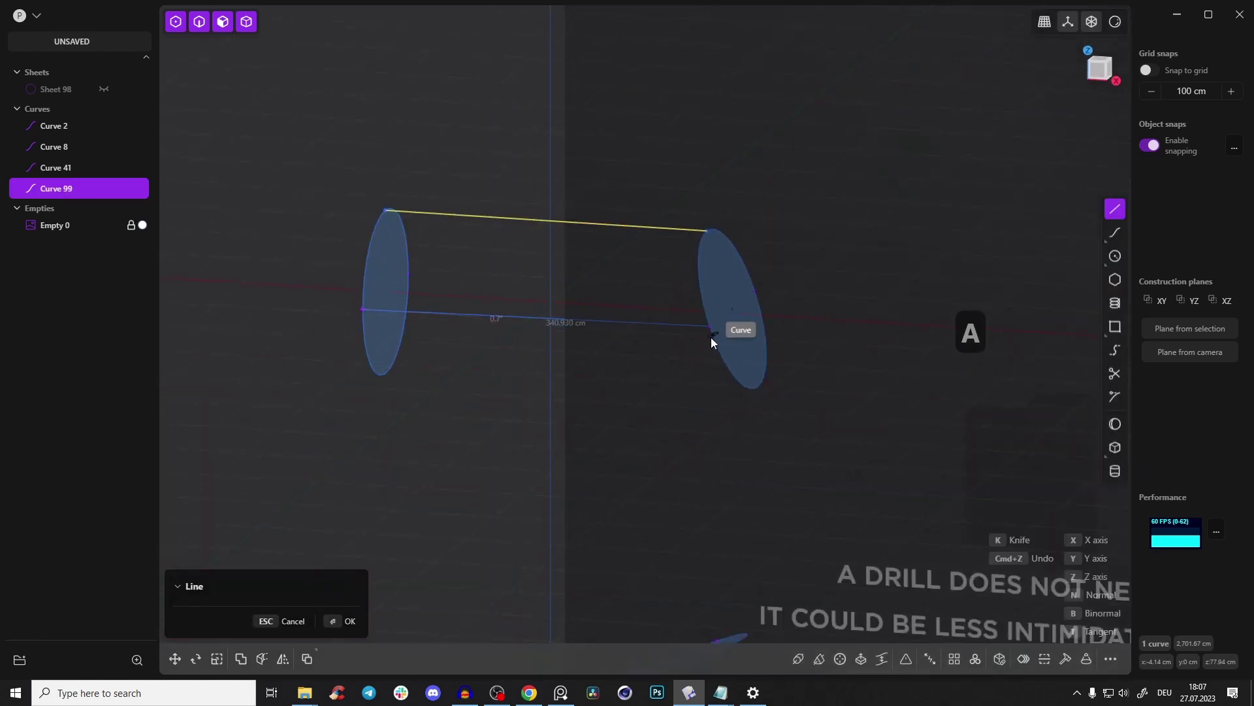
click(713, 325)
key(a)
click(758, 291)
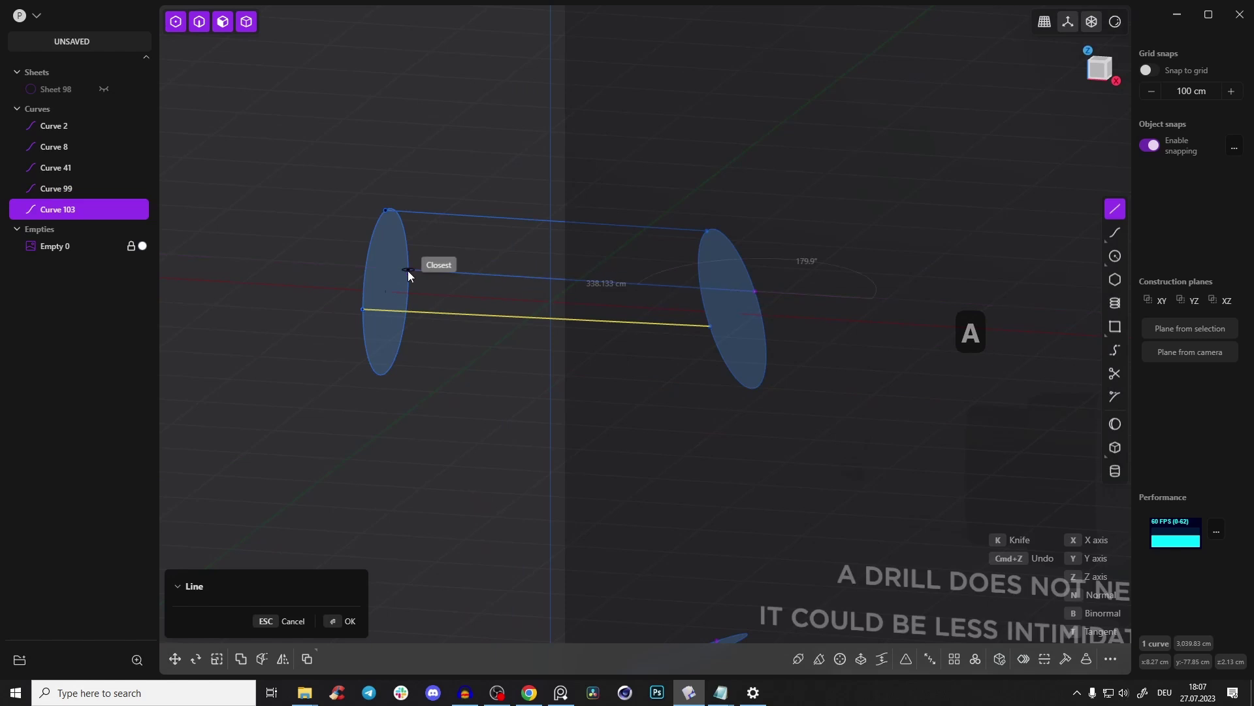
key(ctrl+z)
right_click(440, 272)
Draw a three-segment line under the body from the rear circle's lowest point, dipping at the handle, to the front circle's lowest point
mouse_move(516, 261)
middle_down()
mouse_move(534, 283)
mouse_move(528, 270)
middle_up()
click(1103, 69)
shift+middle_drag(1015, 433, 759, 271)
scroll(626, 291, up, 1)
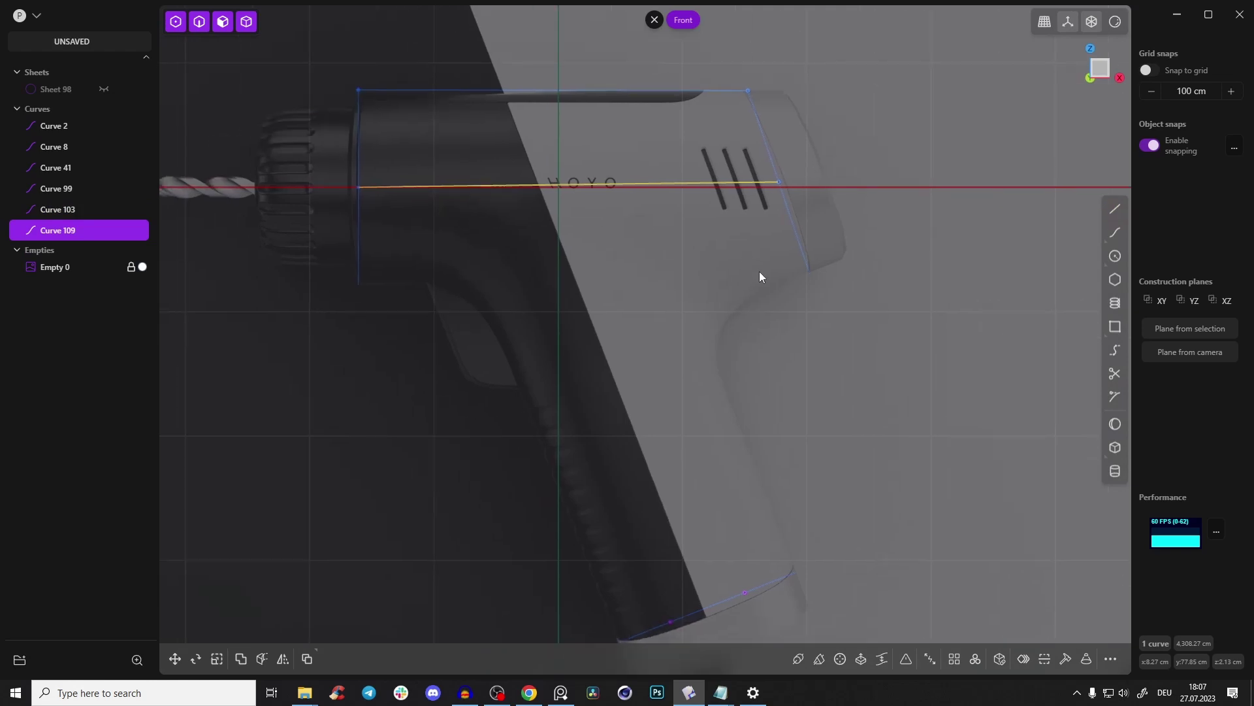
key(a)
click(809, 273)
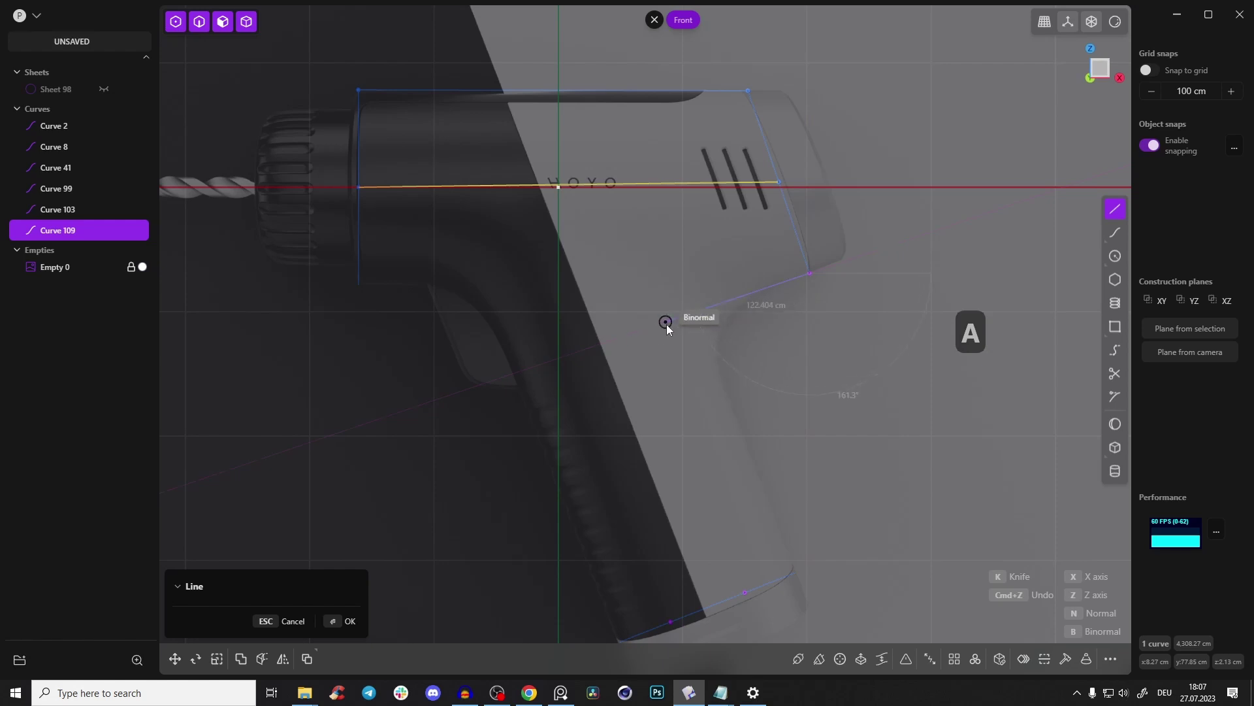
click(645, 330)
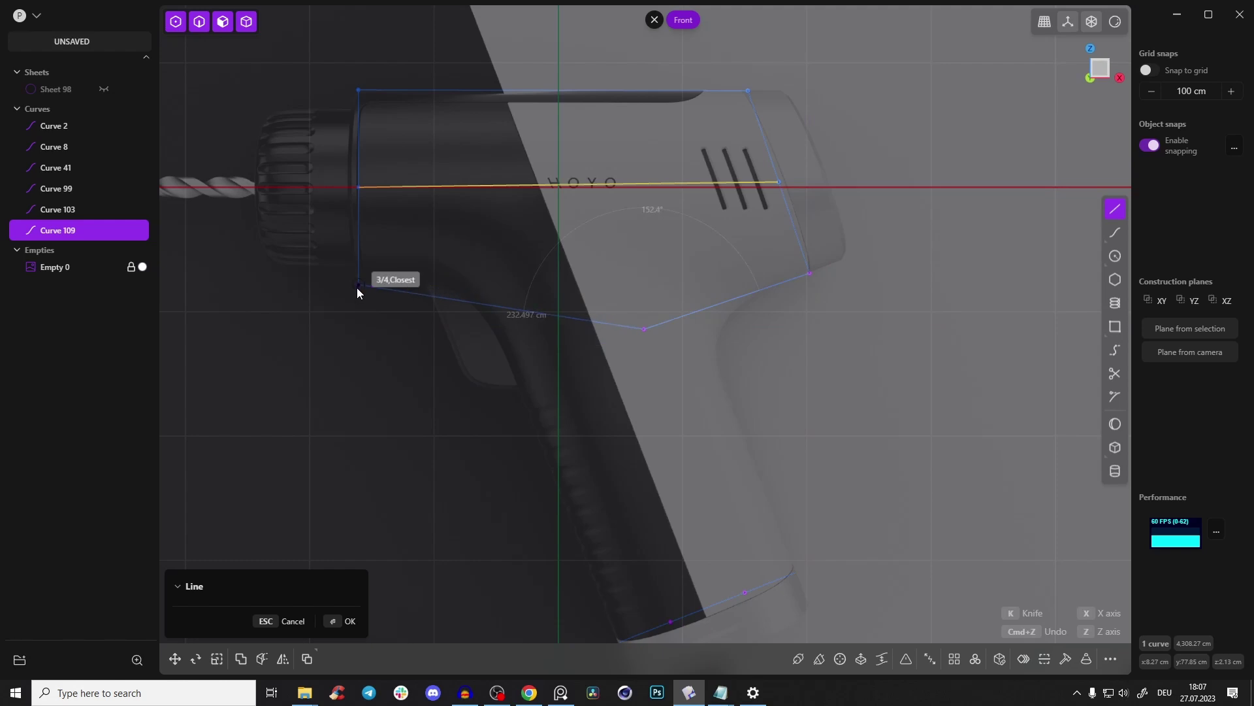
click(531, 283)
click(358, 290)
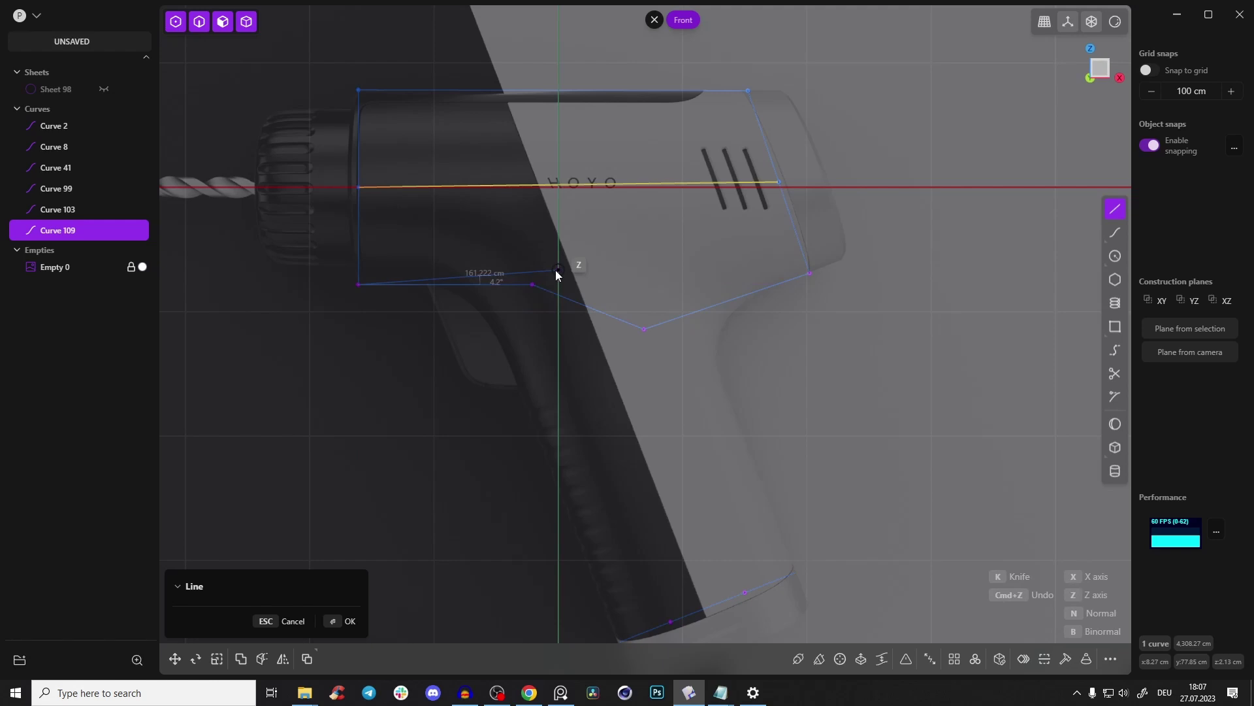
key(Return)
Fillet the two corners of the lower body line where it dips toward the handle
key(b)
drag(583, 296, 620, 246)
key(Return)
Switch to edge and curve selection and select the rear circular body profile
middle_drag(708, 233, 686, 314)
mouse_move(784, 285)
middle_down()
mouse_move(776, 263)
mouse_move(863, 244)
mouse_move(778, 279)
middle_up()
key(2)
click(757, 299)
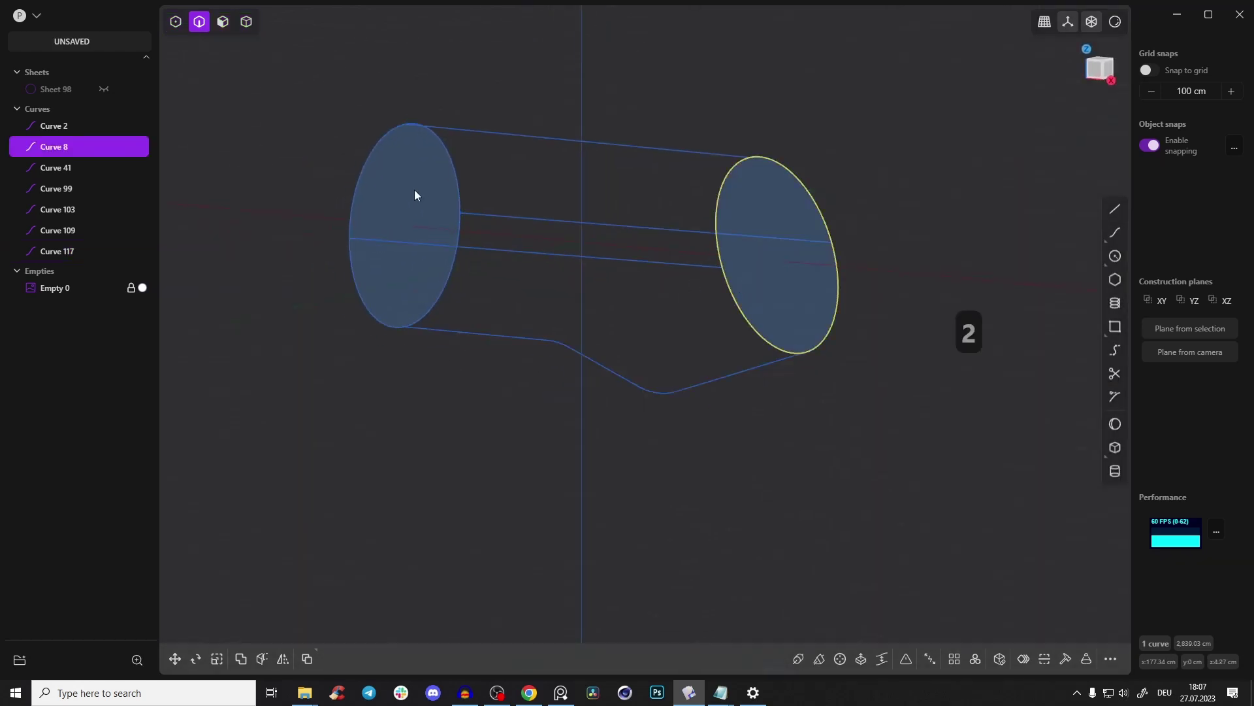
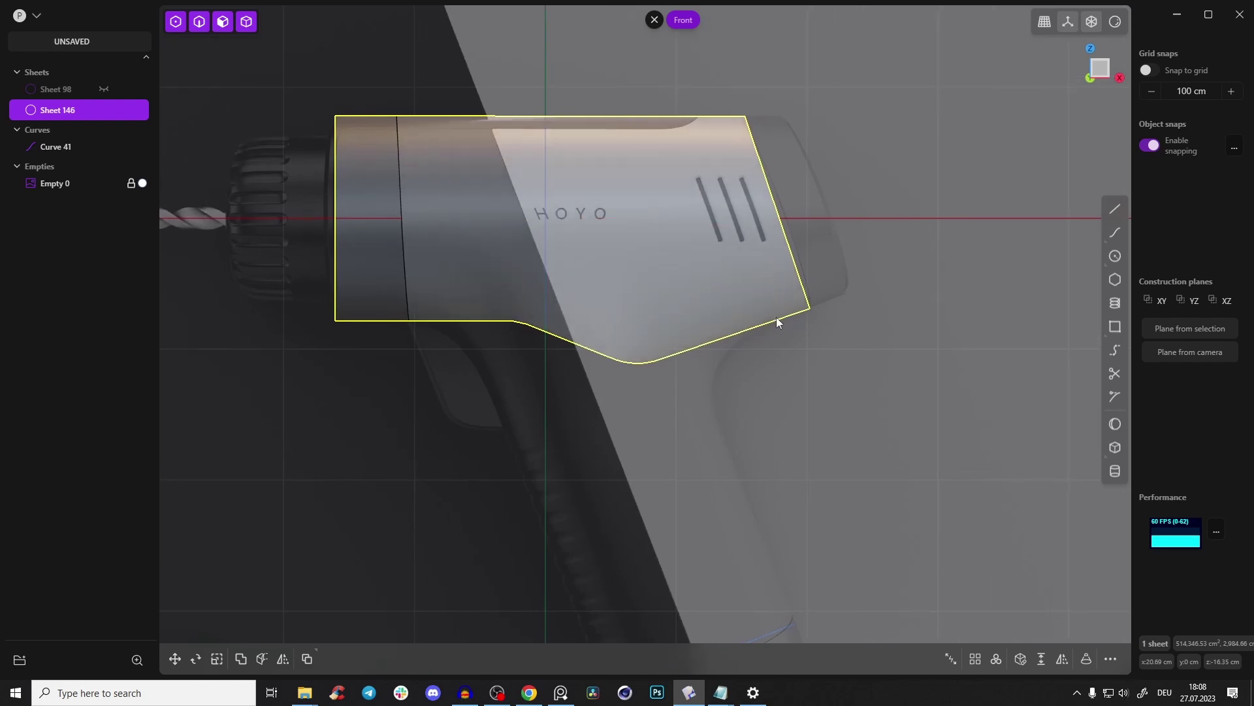
Cut the large body face crosswise with an isoparametric cut through the rear vent slots, parallel to the slanted rear edge
click(777, 296)
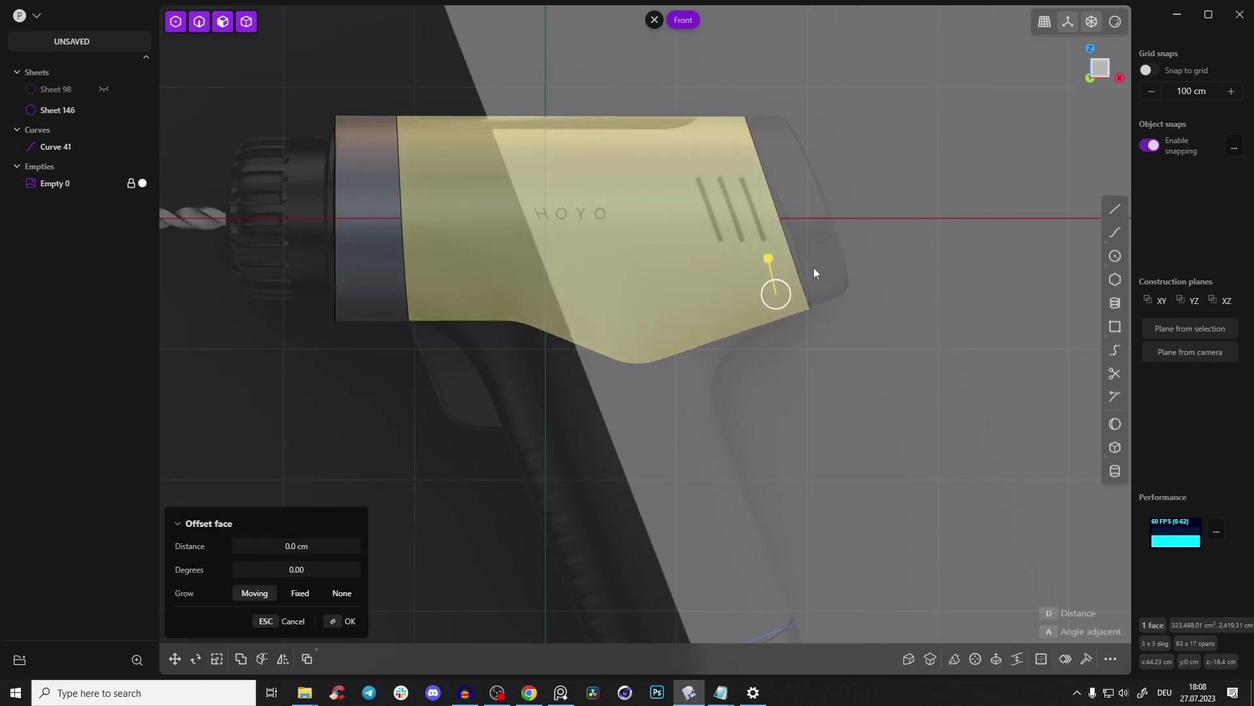
key(ctrl+r)
key(Tab)
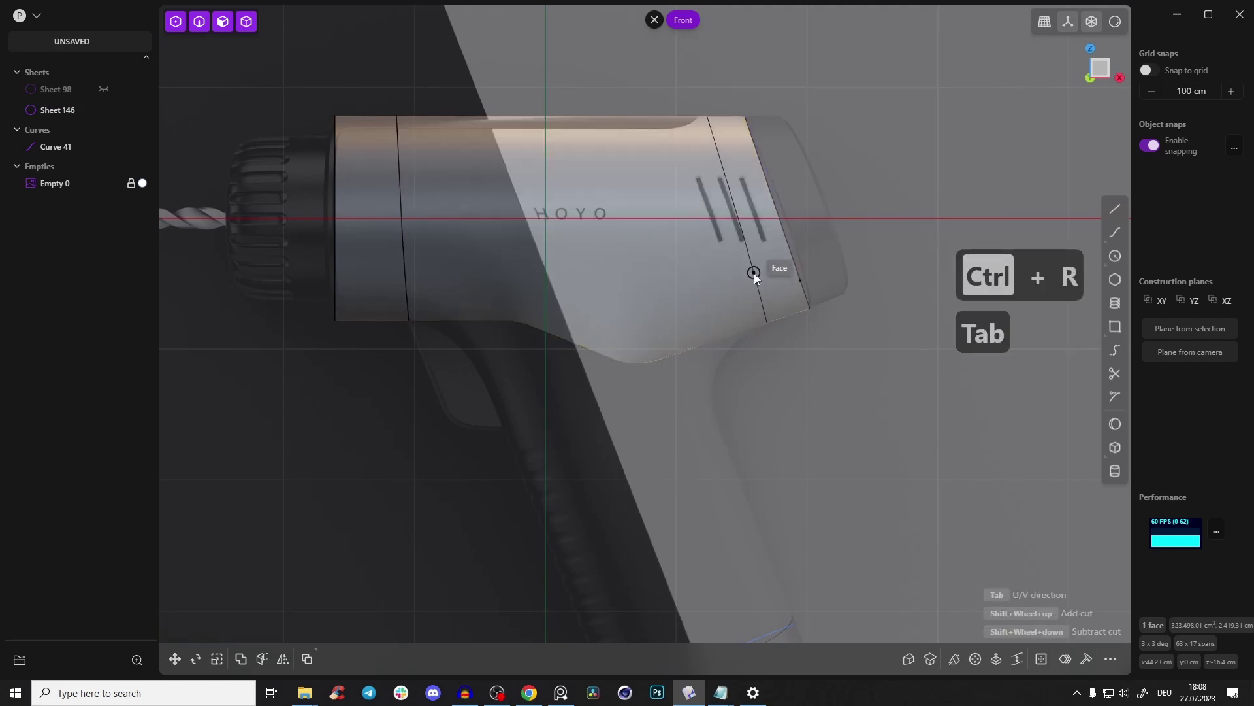
click(768, 324)
shift+middle_drag(730, 381, 755, 364)
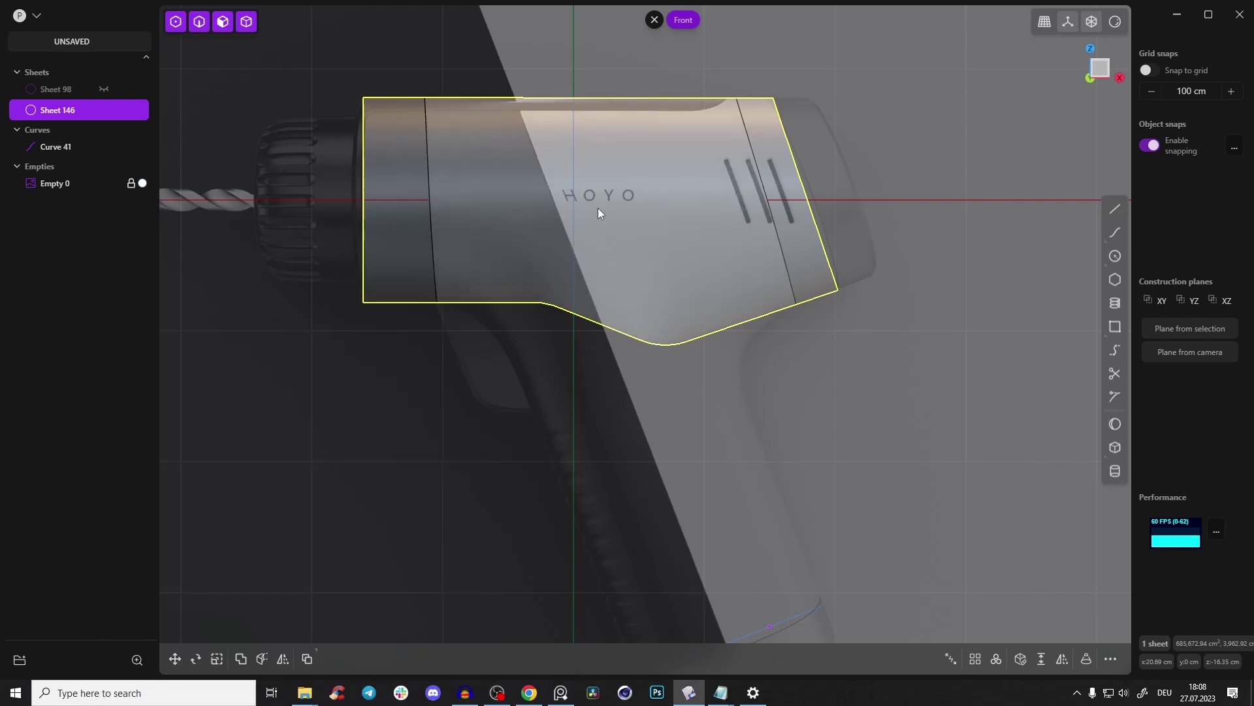
Cut the middle body face lengthwise between its two crosswise cuts, slightly below the HOYO lettering
click(603, 259)
key(o)
key(ctrl+r)
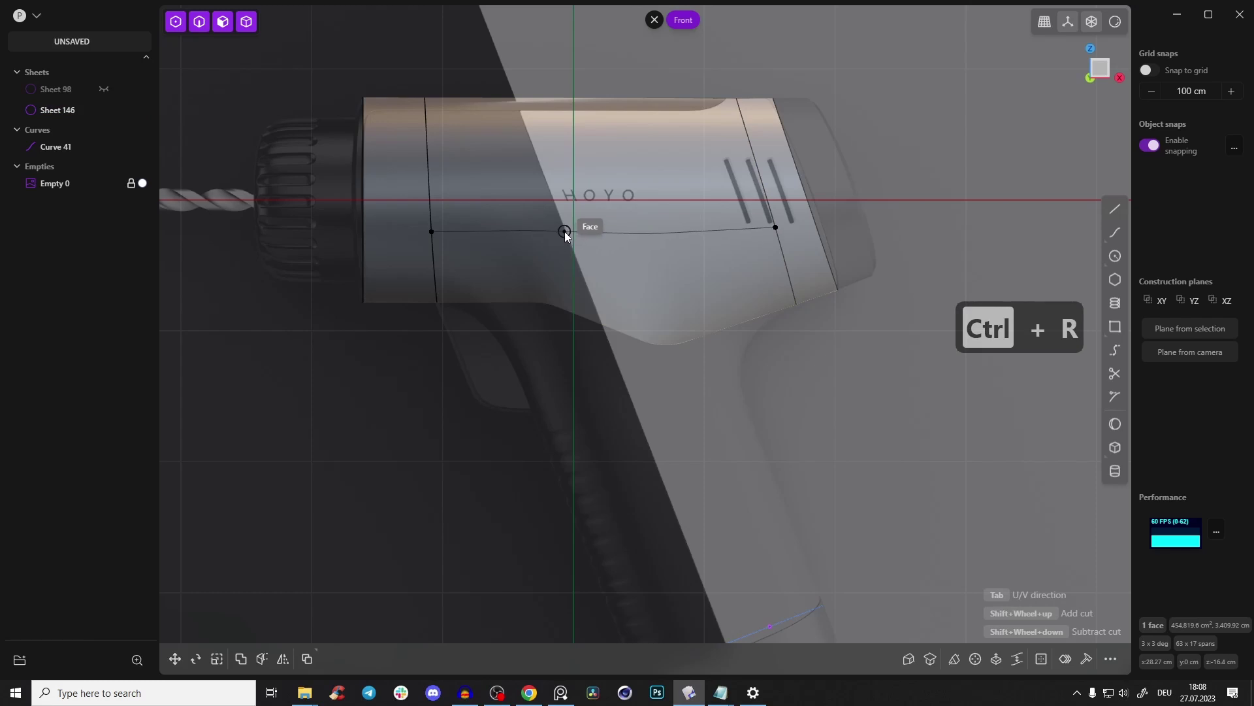
click(567, 233)
Unhide the handle sheet to view it together with the body sheet
middle_drag(637, 212, 785, 267)
key(alt+h)
scroll(754, 264, down, 2)
scroll(754, 264, down, 1)
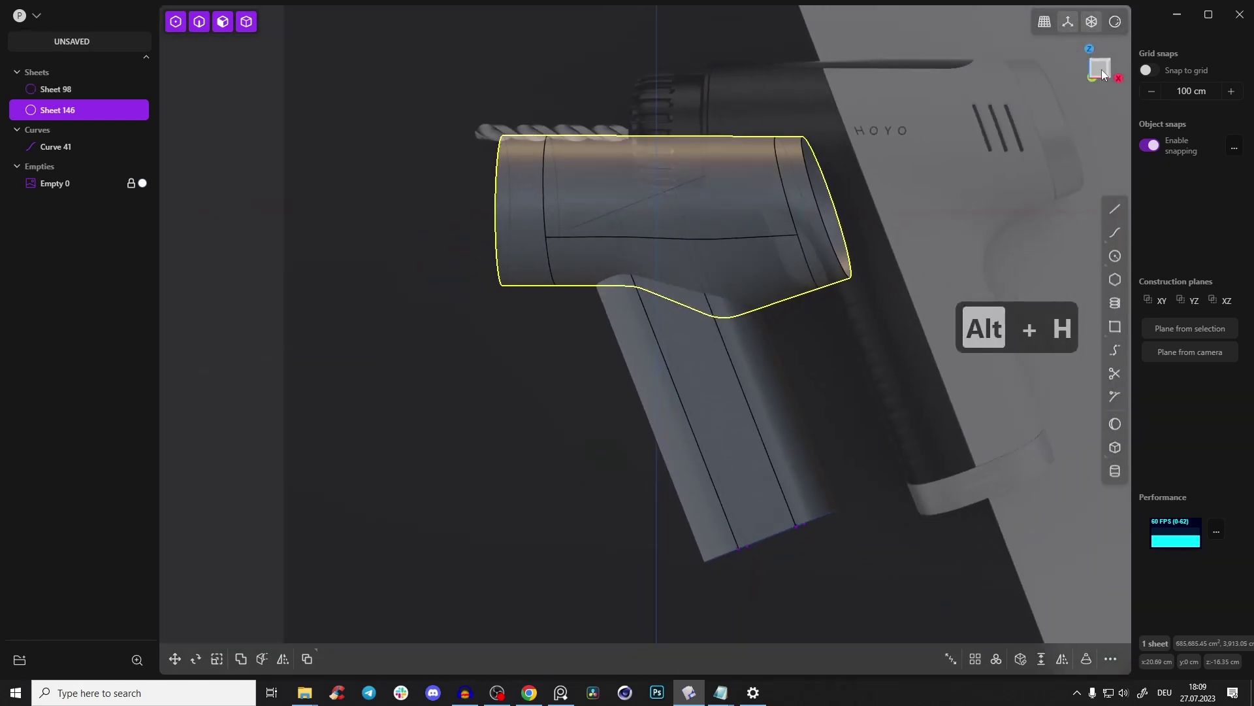
In the front view, draw a slightly slanted line across the handle just below the body's lower edge
click(1101, 68)
shift+middle_drag(732, 371, 605, 367)
scroll(605, 368, up, 8)
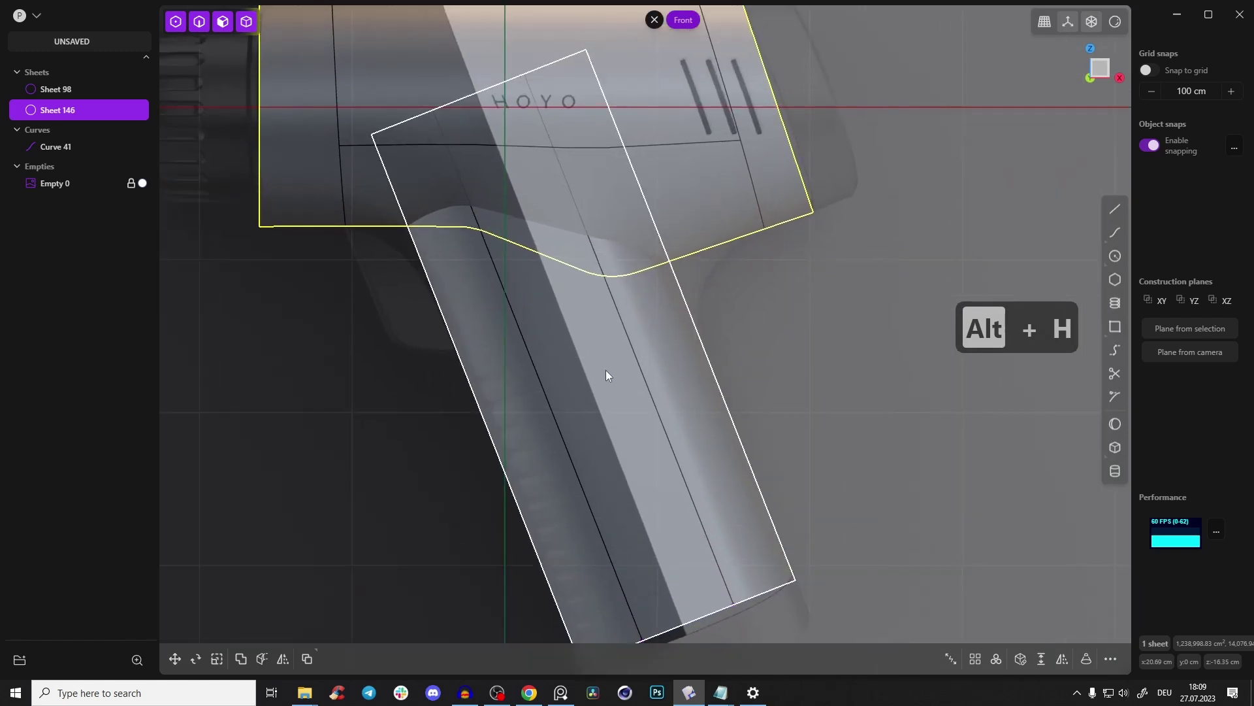
key(a)
click(421, 313)
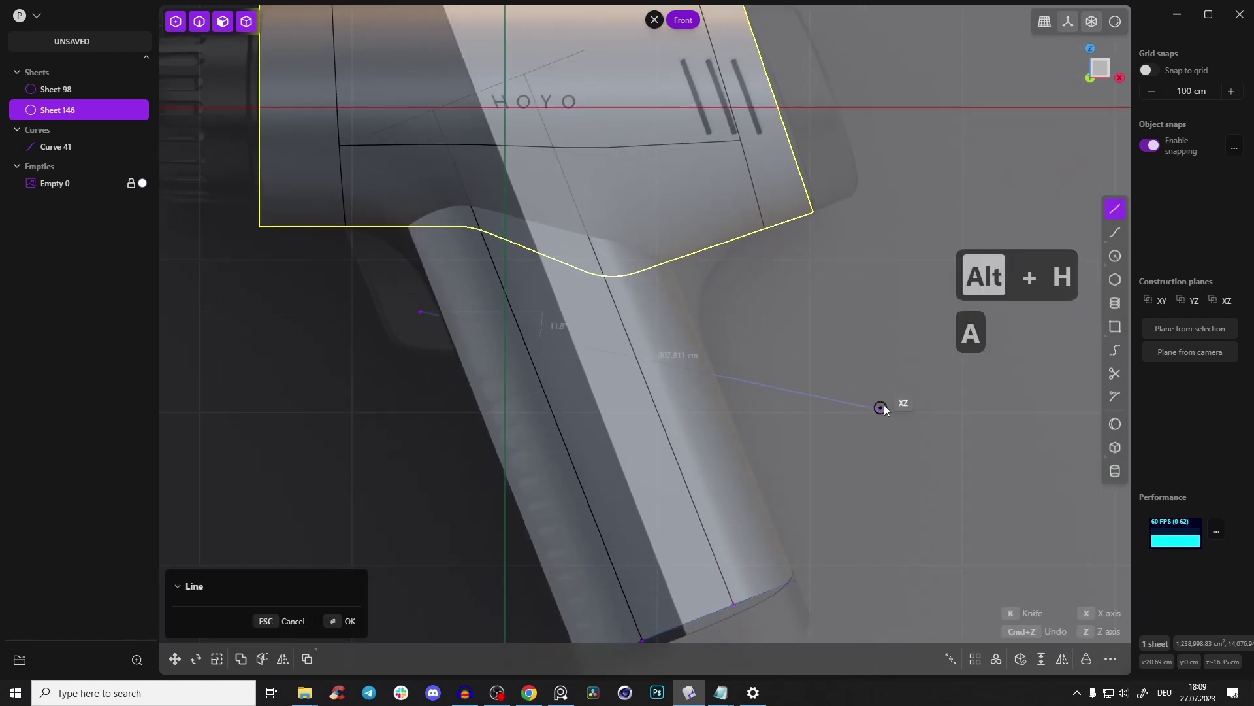
click(862, 373)
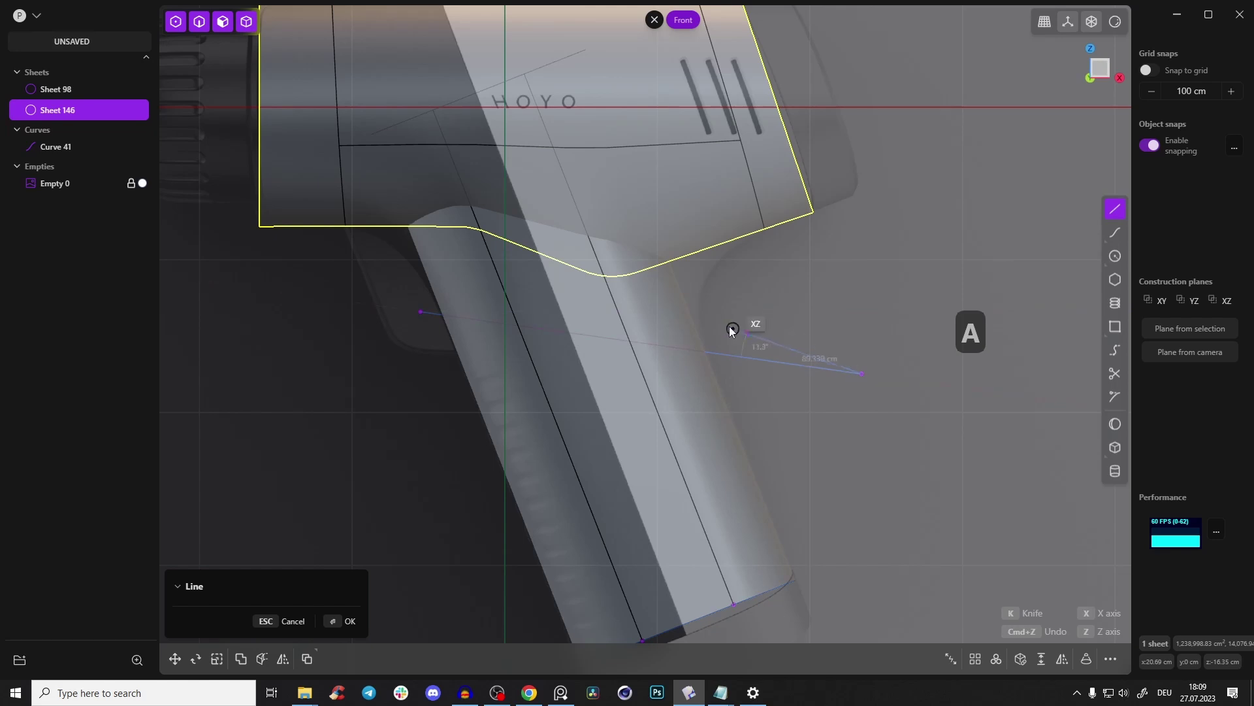
right_click(781, 301)
Cut the handle sheet with the slanted line and delete the piece above it
key(c)
click(594, 301)
right_click(787, 320)
key(x)
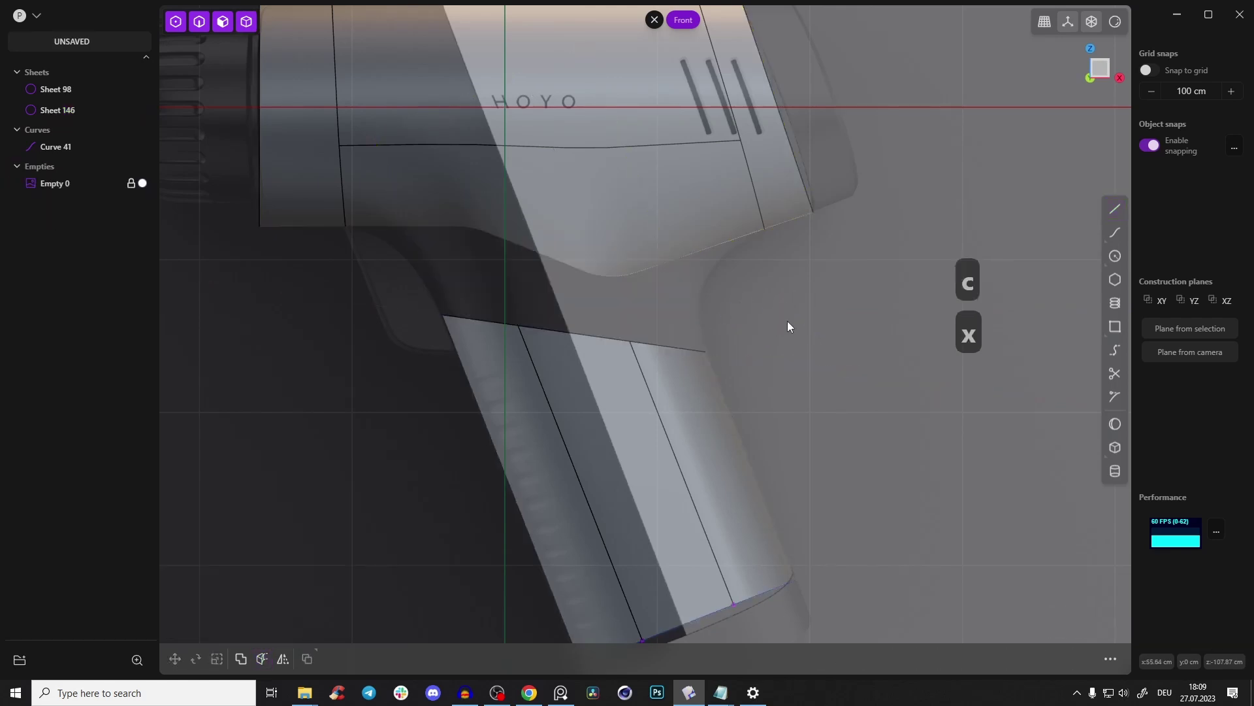
Switch to edge and curve selection and delete the leftover curves
scroll(612, 331, down, 3)
middle_drag(611, 330, 647, 493)
key(2)
key(x)
In the top view, draw a straight line along the X axis through the full length of the body
click(1104, 69)
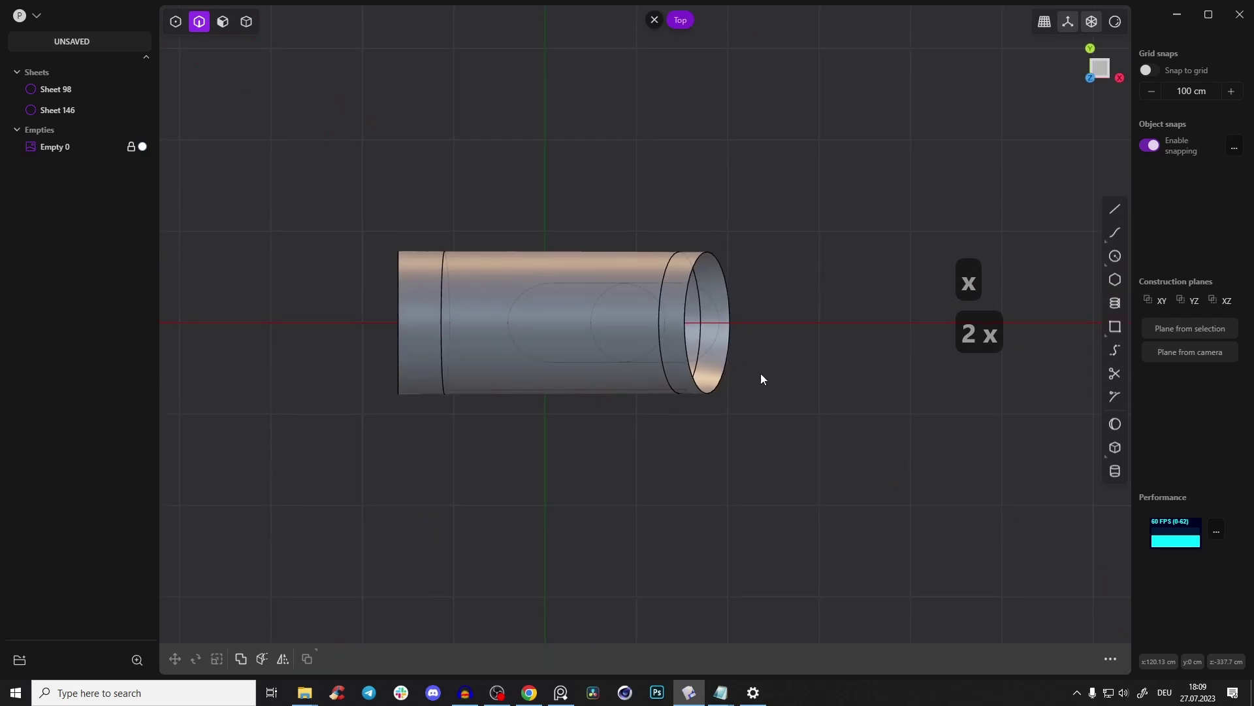
key(a)
click(782, 320)
click(345, 322)
Cut the body sheet lengthwise with the centre line and delete its half on the positive Y side
key(c)
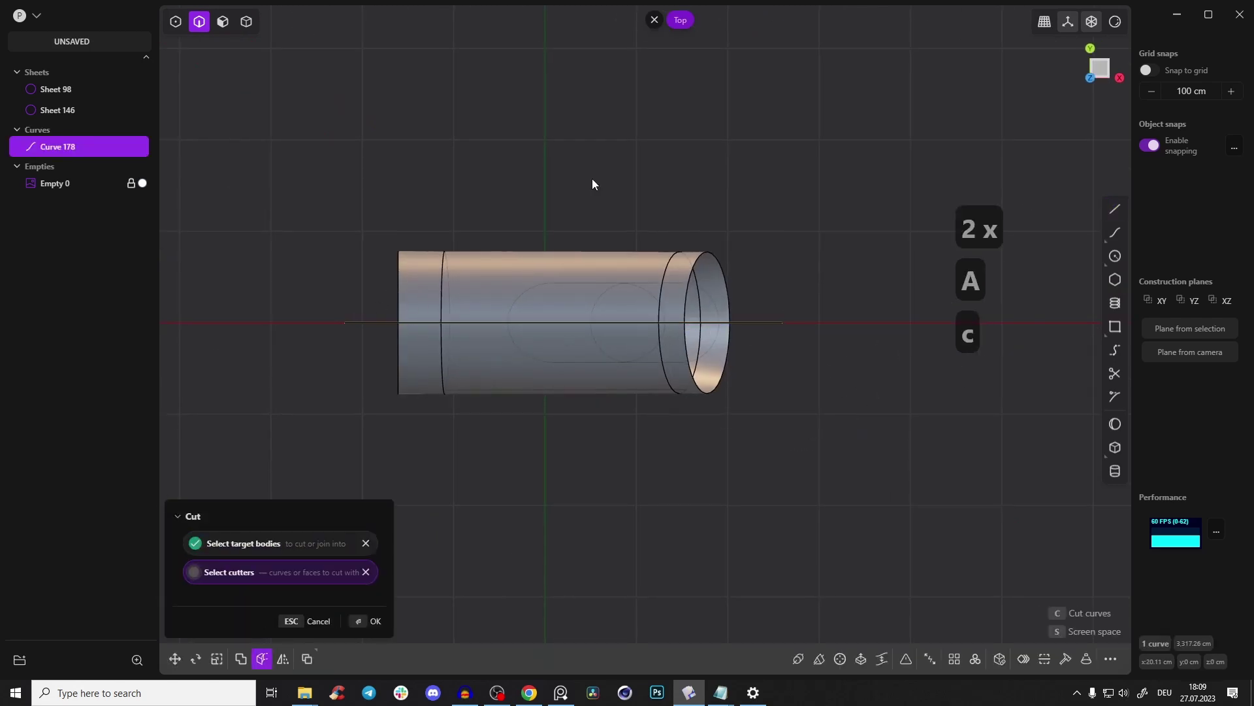
key(Tab)
key(x)
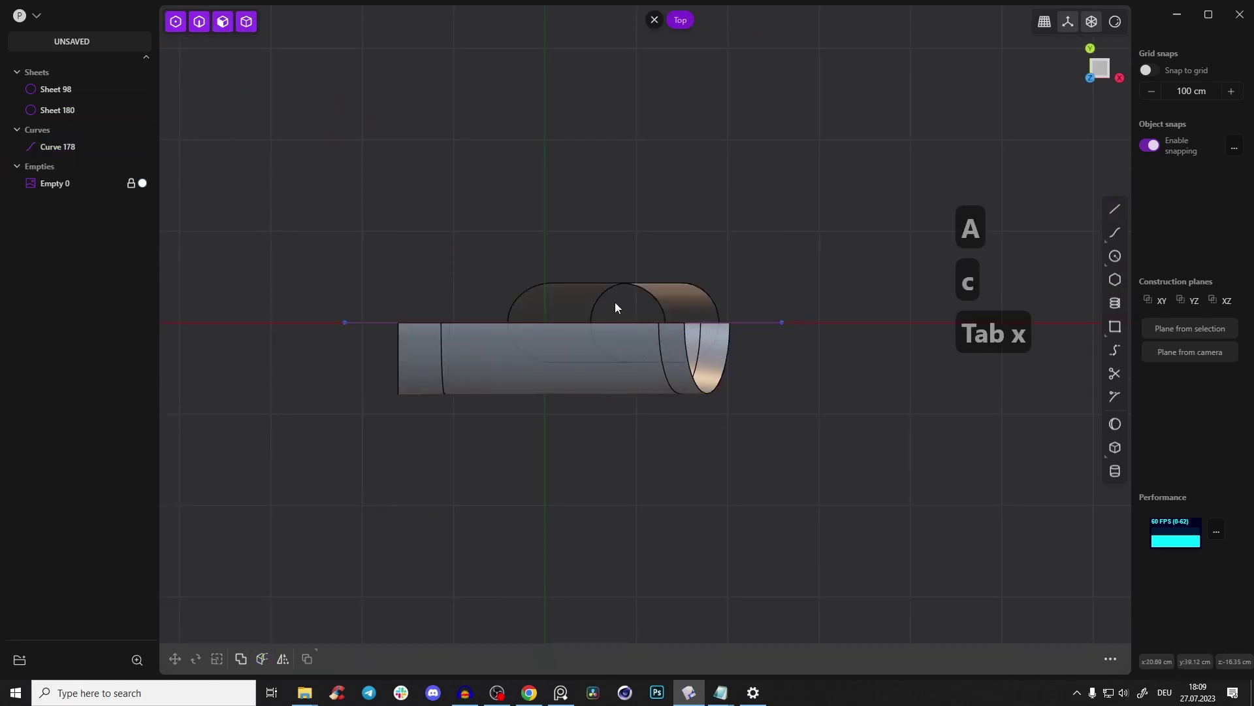
Cut the handle sheet with the same centre line and delete its half on the positive Y side
click(752, 322)
key(c)
right_click(700, 235)
key(Tab)
click(695, 297)
key(x)
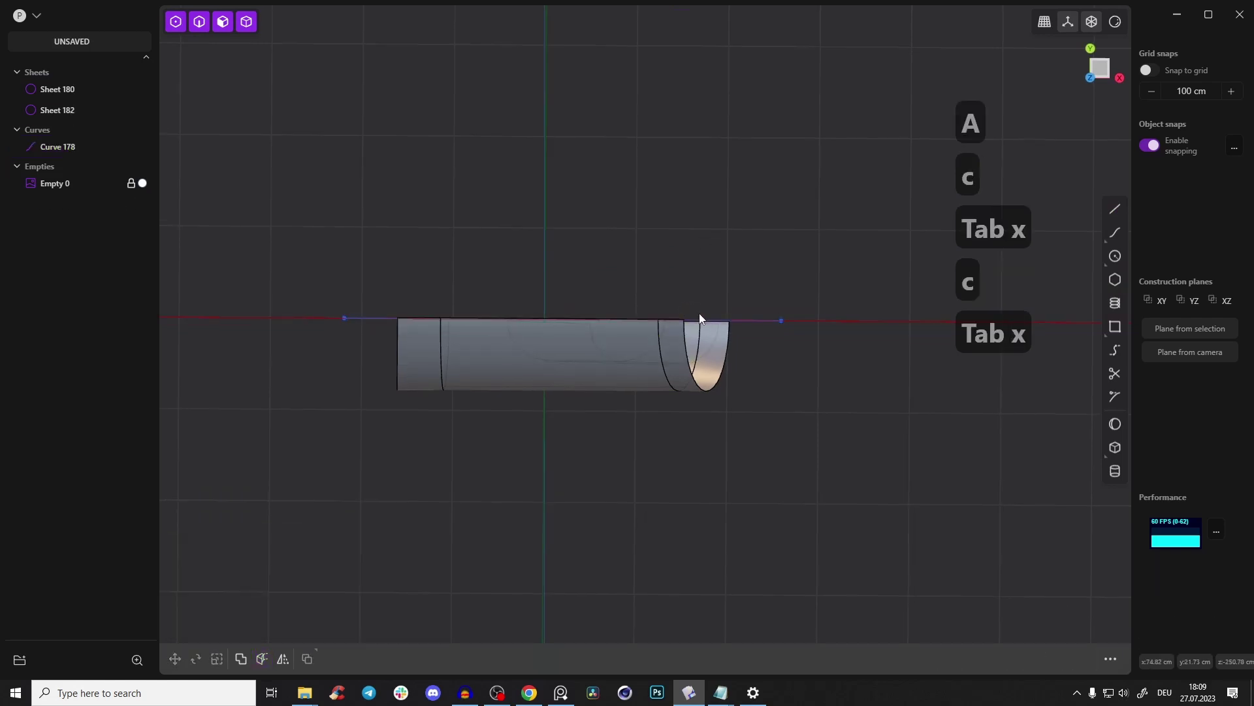
Delete the centre line that served as the cutter
click(739, 321)
key(2)
key(x)
Delete the middle body face below the lengthwise cut, opening the area between body and handle
middle_drag(740, 319, 871, 313)
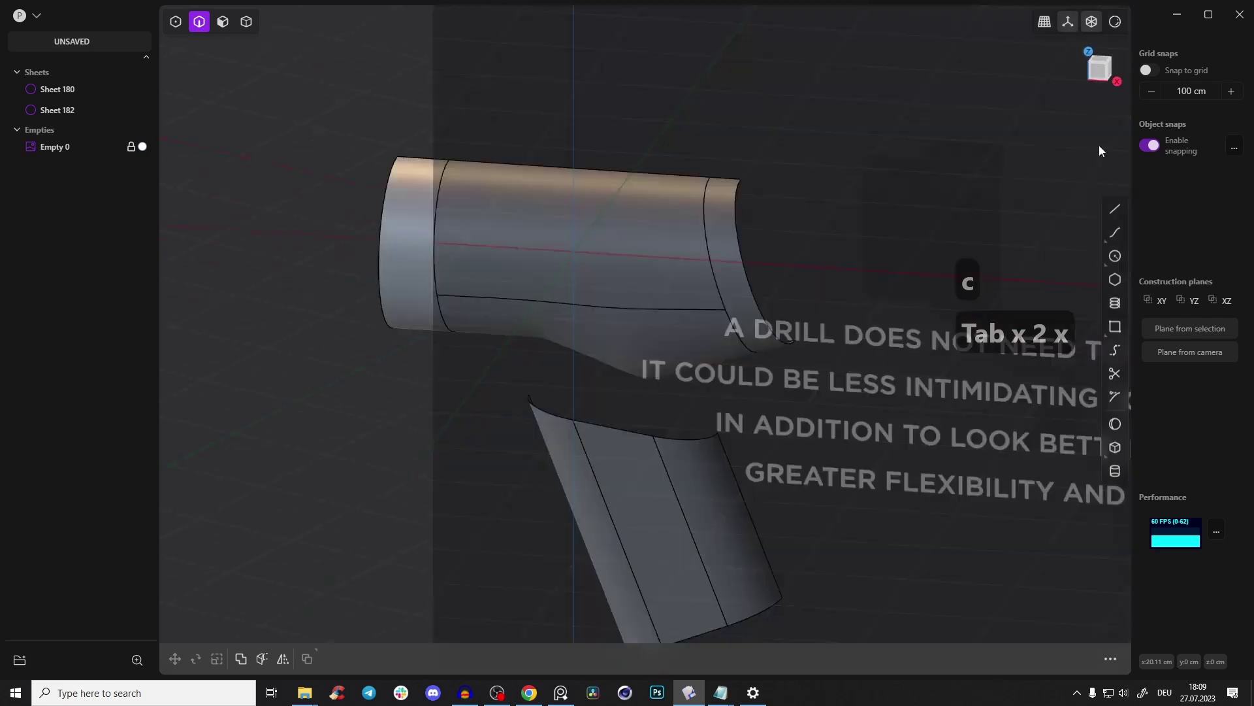
click(1097, 81)
shift+middle_drag(708, 300, 1171, 265)
shift+middle_drag(987, 274, 827, 280)
click(1097, 70)
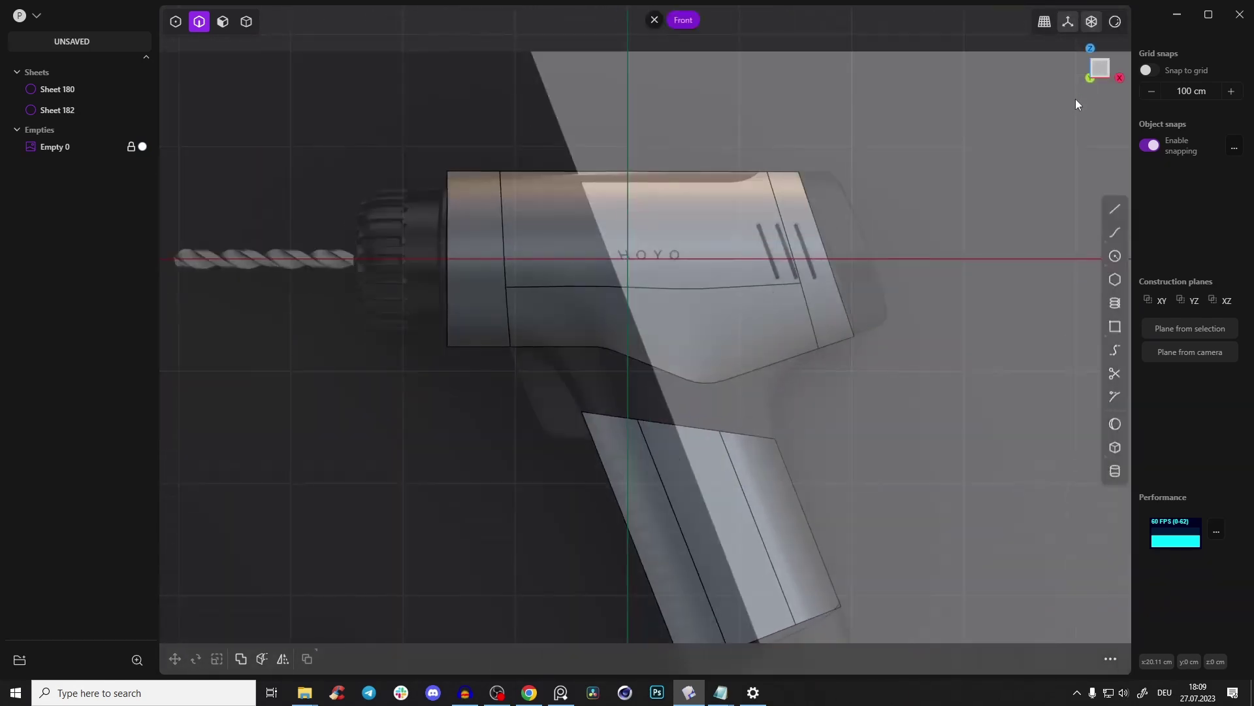
shift+middle_drag(693, 374, 614, 366)
key(Tab)
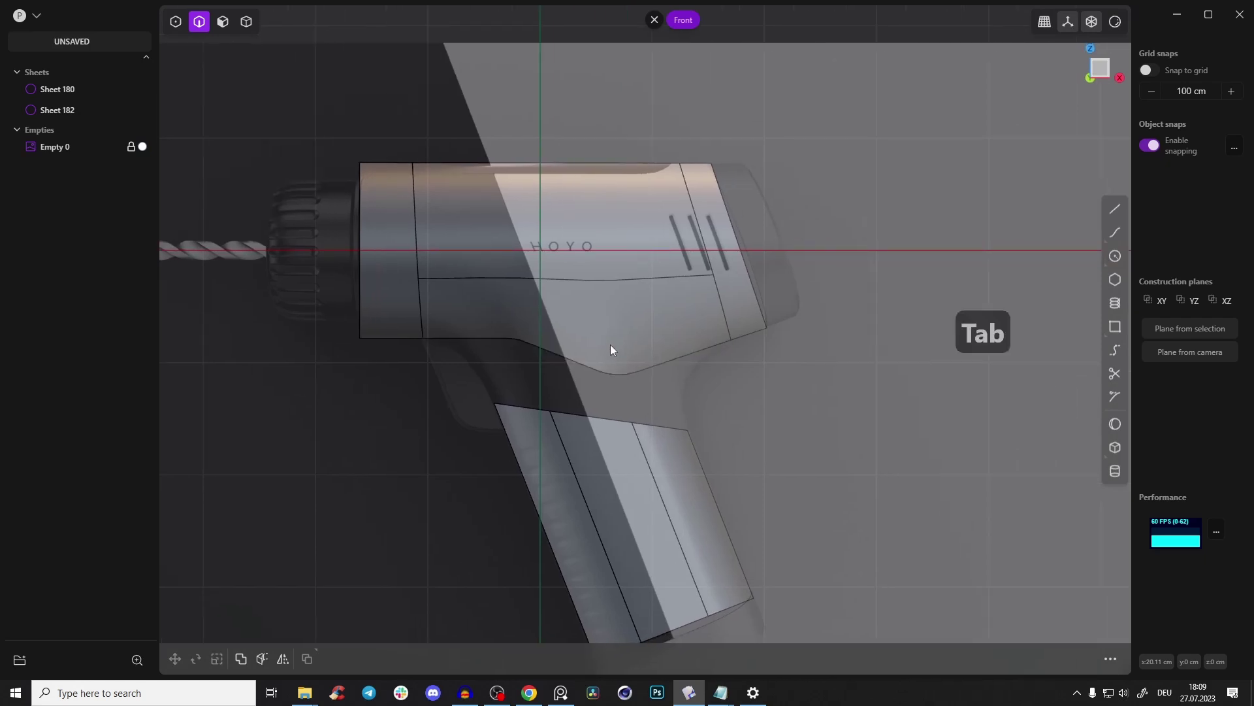
click(555, 320)
click(555, 320)
key(x)
Examine the gap between the body and the handle against the reference image and from an angle
shift+middle_drag(598, 328, 619, 299)
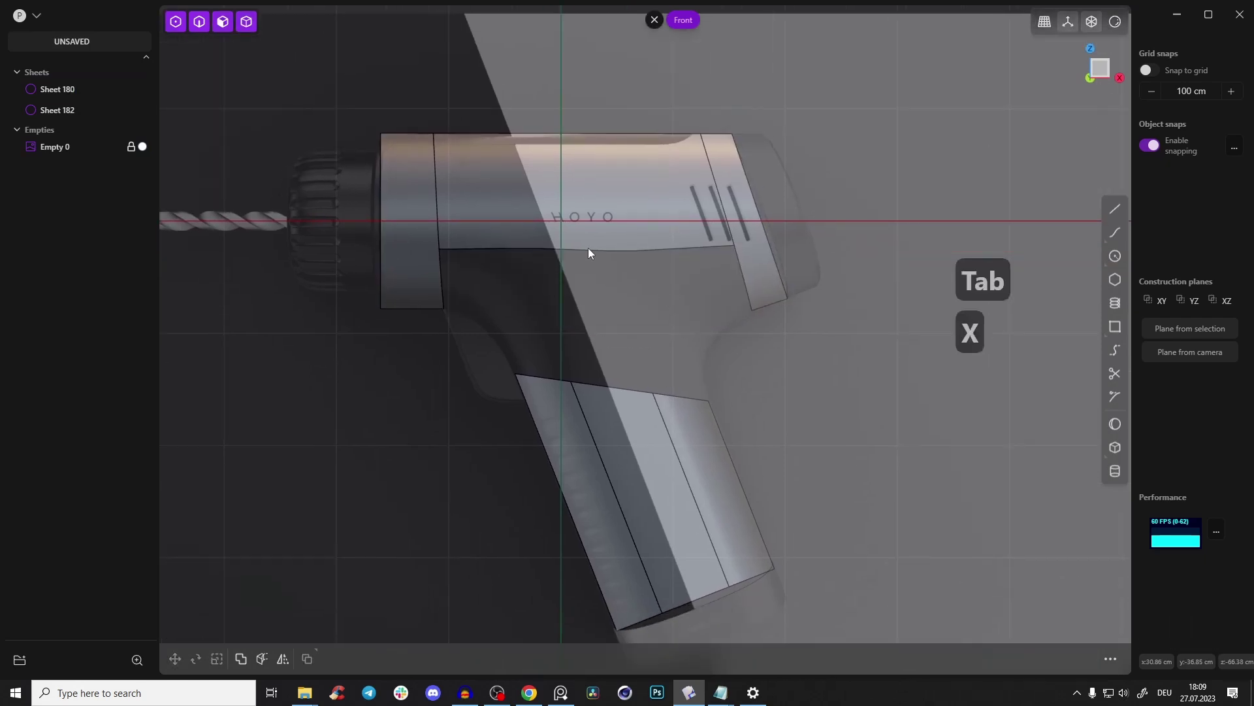
shift+middle_drag(656, 221, 672, 222)
scroll(642, 246, up, 3)
mouse_move(593, 231)
middle_down()
mouse_move(563, 227)
mouse_move(582, 228)
middle_up()
click(1097, 71)
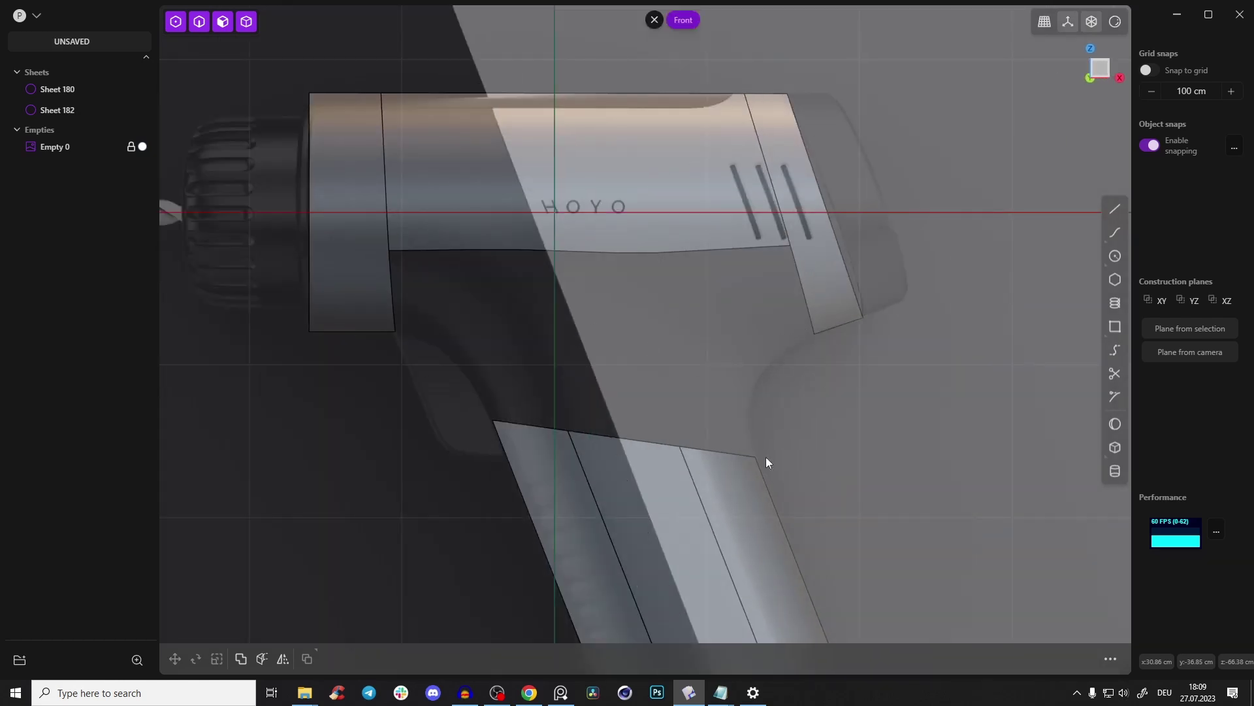
shift+middle_drag(733, 378, 746, 386)
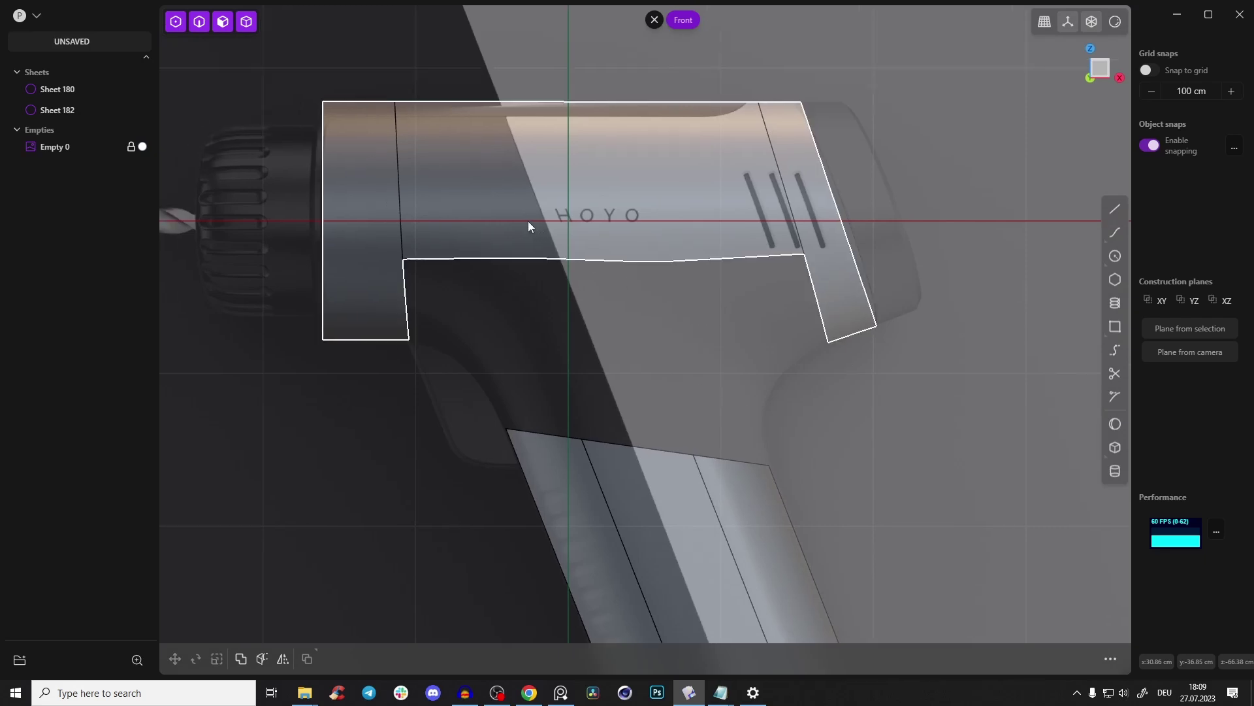
mouse_move(558, 435)
middle_down()
mouse_move(582, 420)
mouse_move(544, 433)
mouse_move(661, 296)
middle_up()
middle_drag(432, 372, 468, 337)
Loft the handle's front top edge to the exposed edge of the body's front band with G1 continuity
key(2)
click(468, 339)
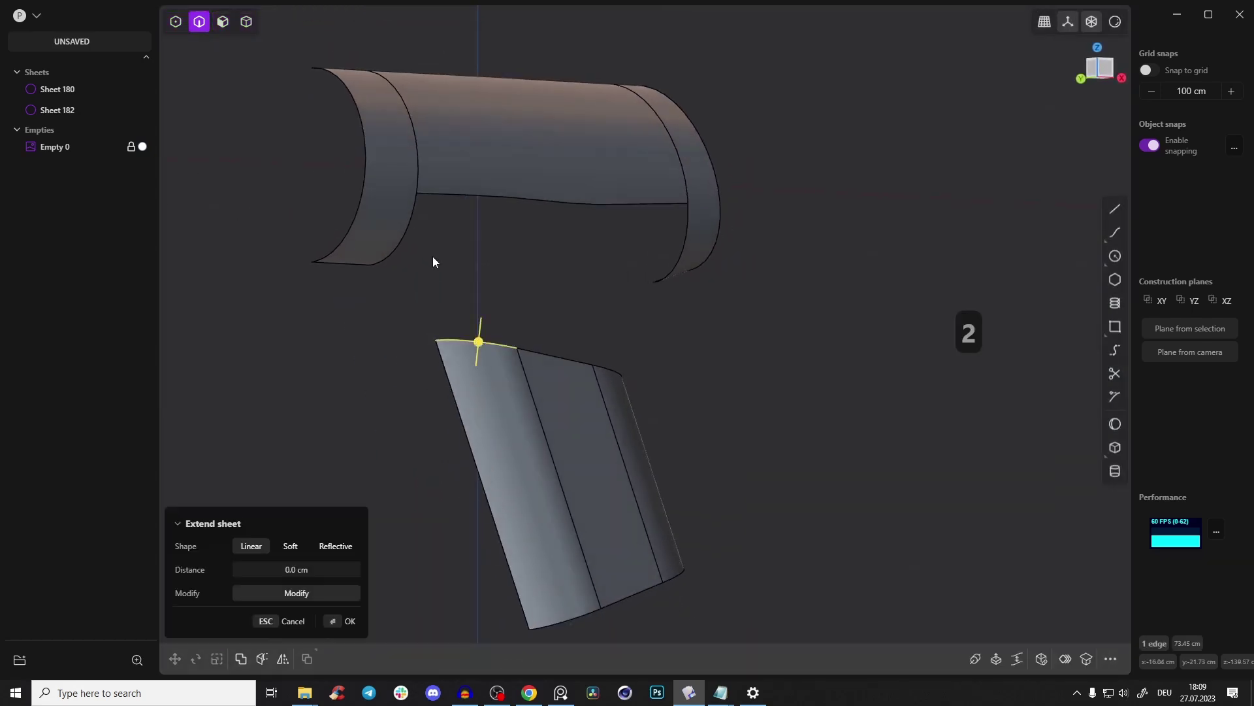
shift+click(406, 233)
key(l)
middle_drag(411, 239, 488, 348)
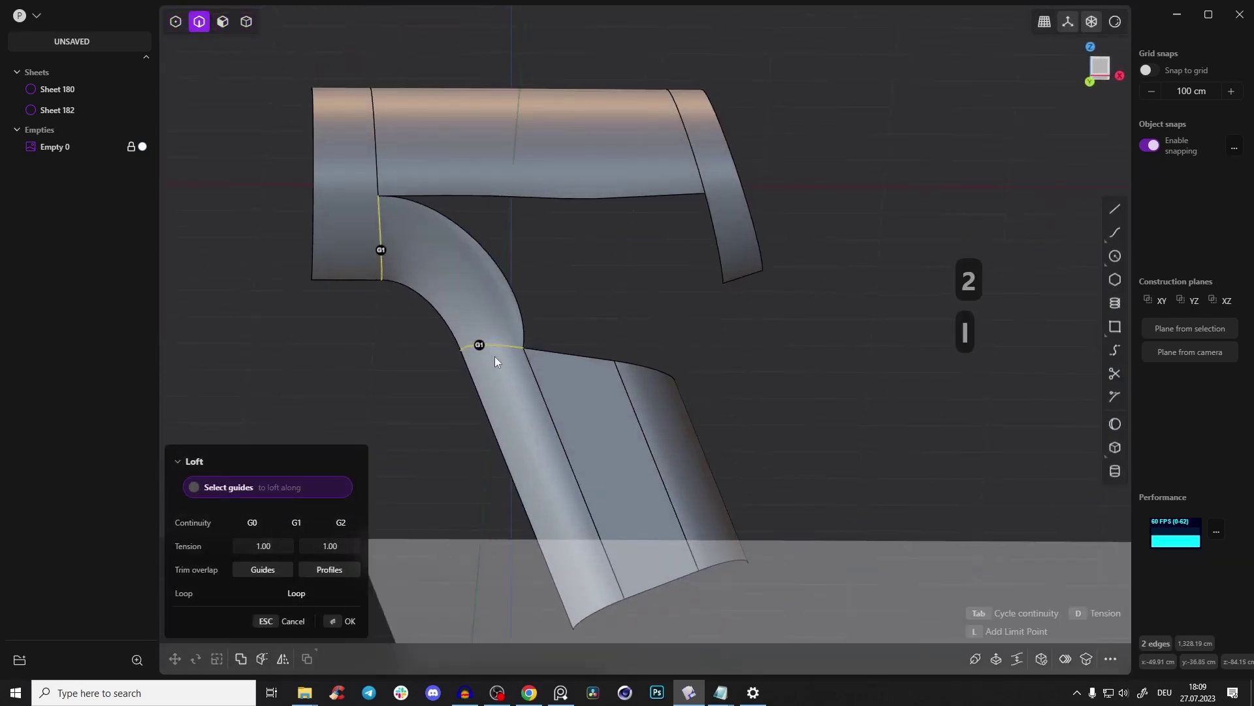
right_click(497, 348)
Loft the handle's rear top edge to the exposed edge of the body's rear band
click(652, 361)
shift+click(720, 260)
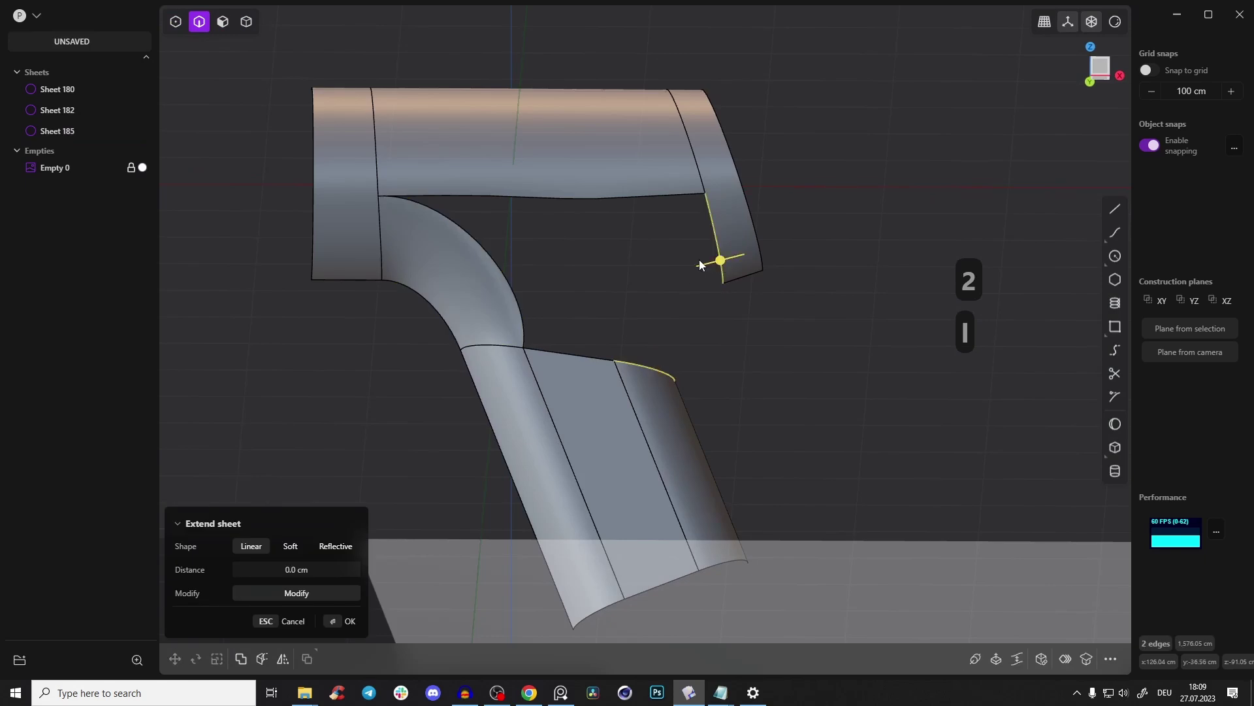
key(l)
middle_drag(630, 249, 597, 260)
key(Return)
Try to loft the handle's middle top edge to the lengthwise lower edge of the middle body face
click(573, 358)
shift+click(572, 208)
middle_drag(572, 208, 527, 230)
key(l)
key(Escape)
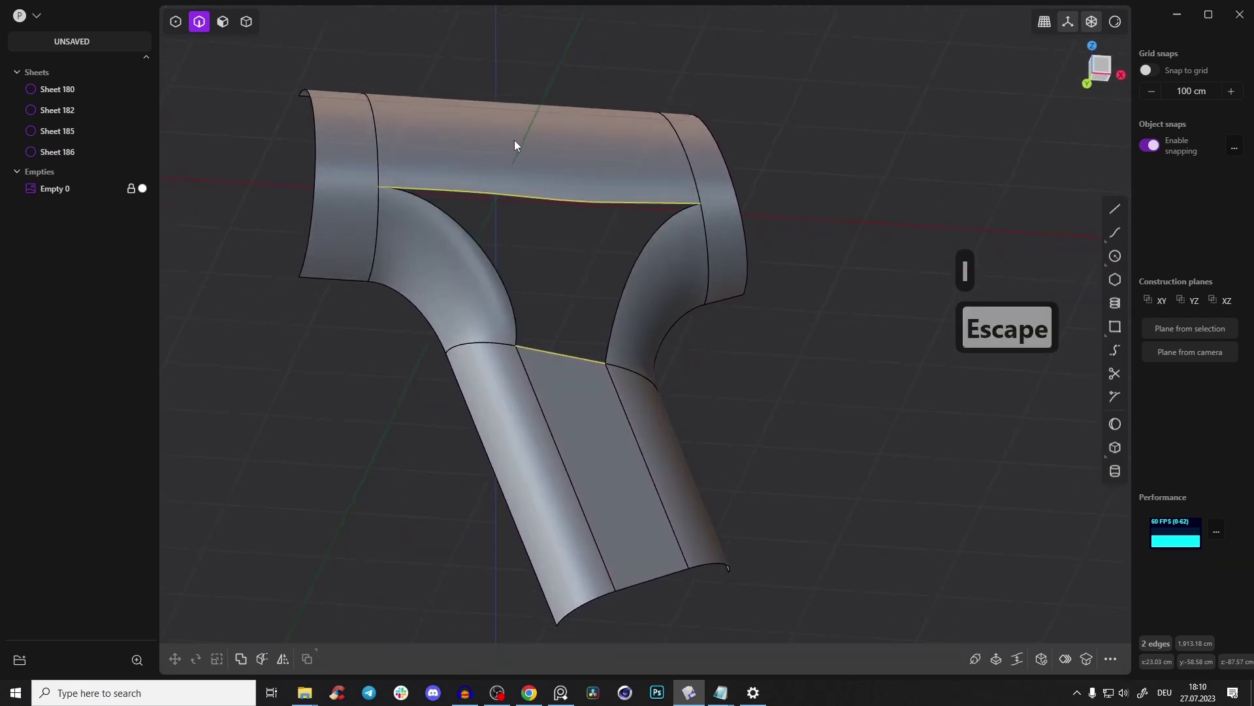
Undo the front and rear lofts between the body and the handle
key(ctrl+z)
key(ctrl+z)
key(ctrl+z)
key(ctrl+z)
key(ctrl+z)
key(ctrl+z)
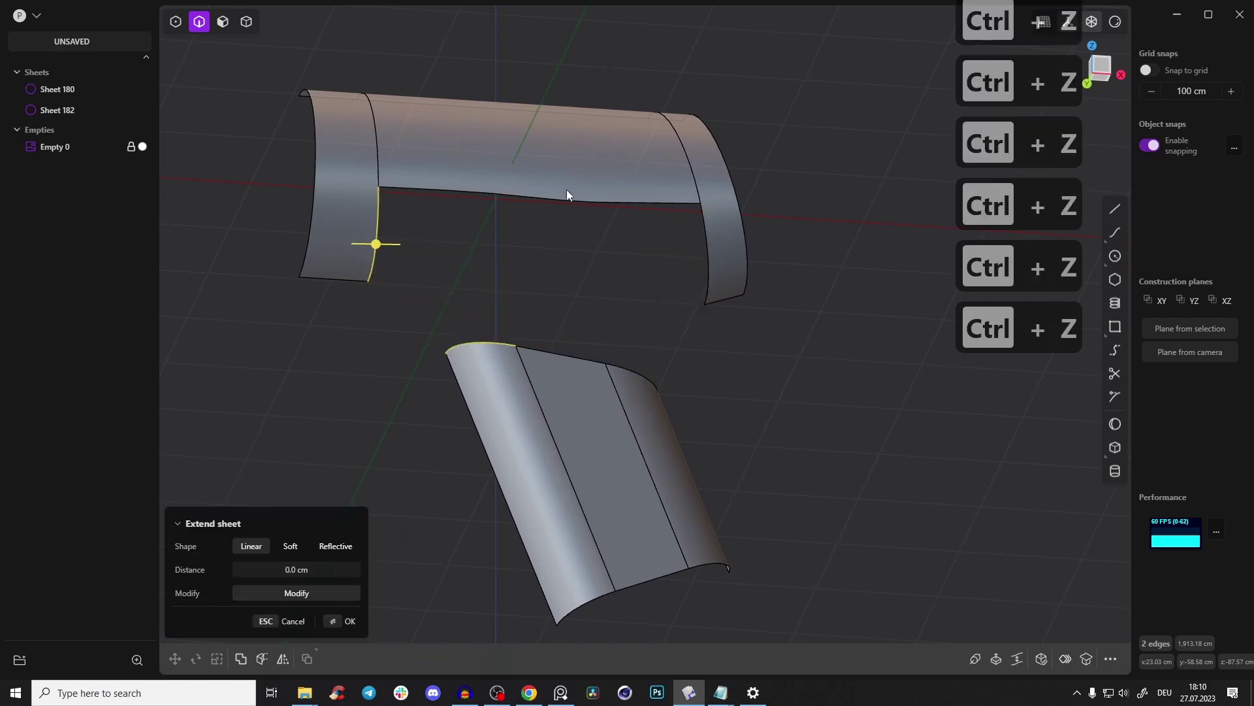
Enable all selection types and pick the handle's faces to compare their division with the body's
key(Tab)
click(534, 427)
click(584, 428)
click(665, 426)
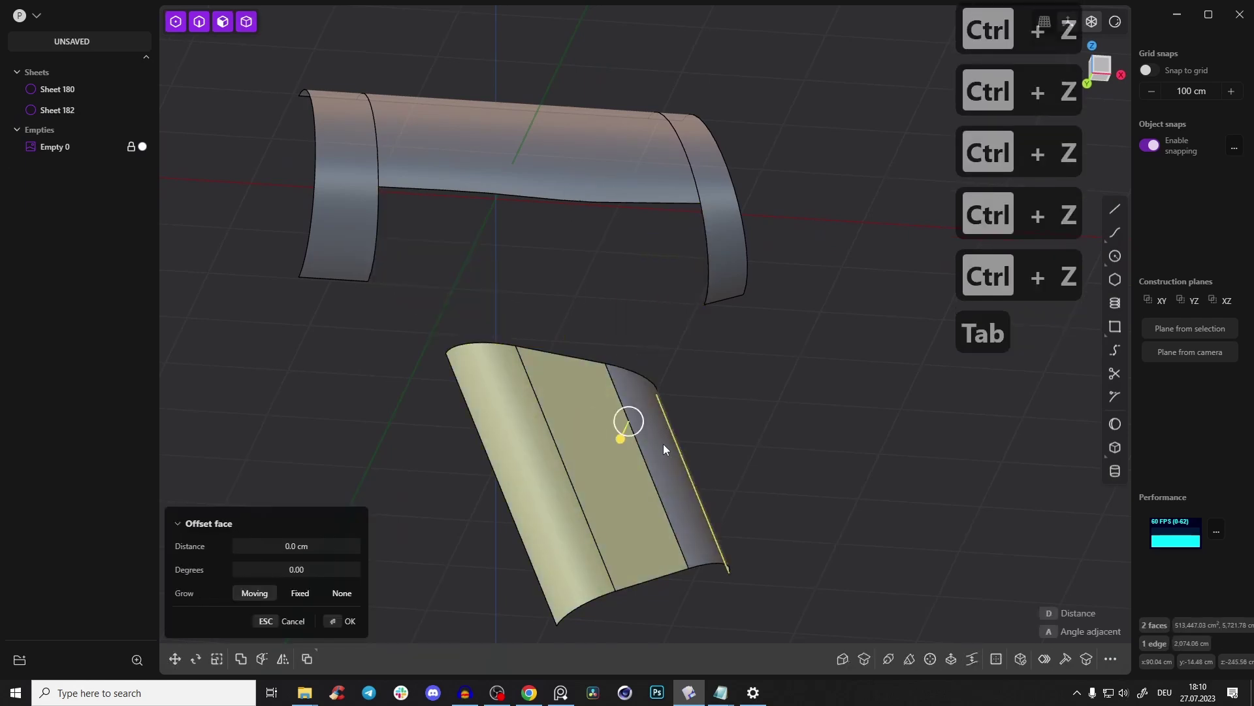
click(664, 449)
Cut the middle body face crosswise with an isoparametric cut just ahead of the HOYO lettering
click(507, 156)
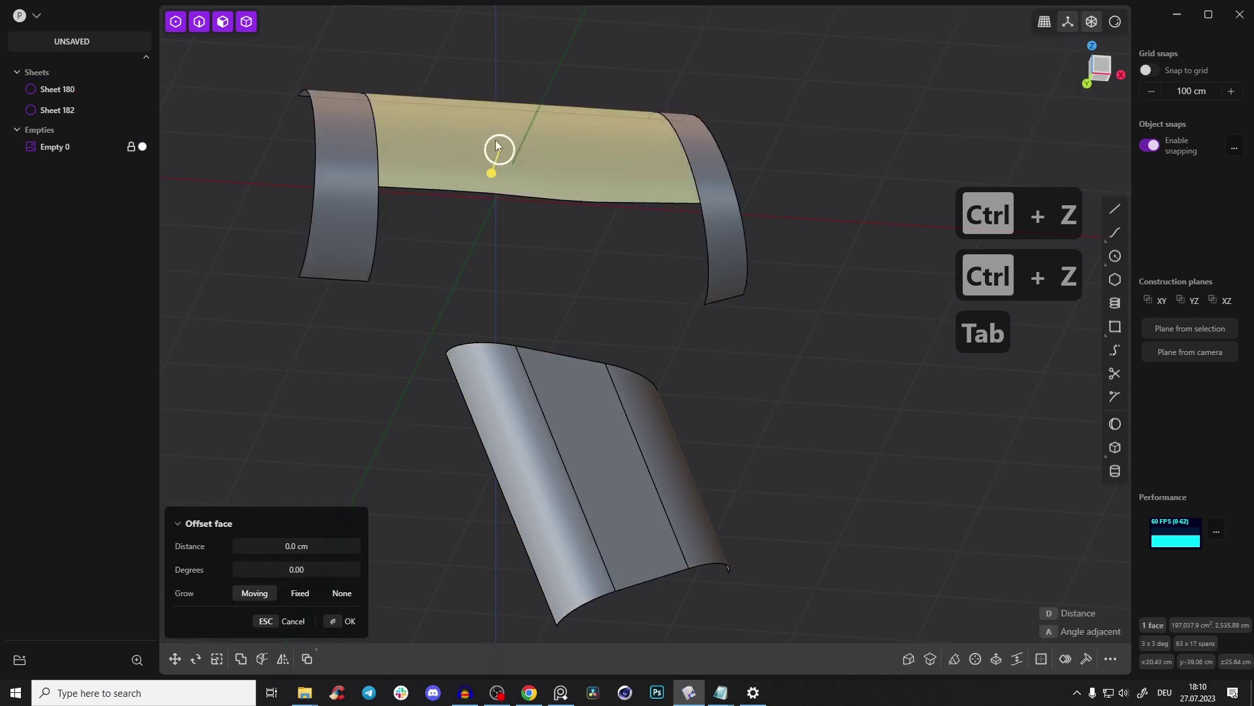
click(1094, 67)
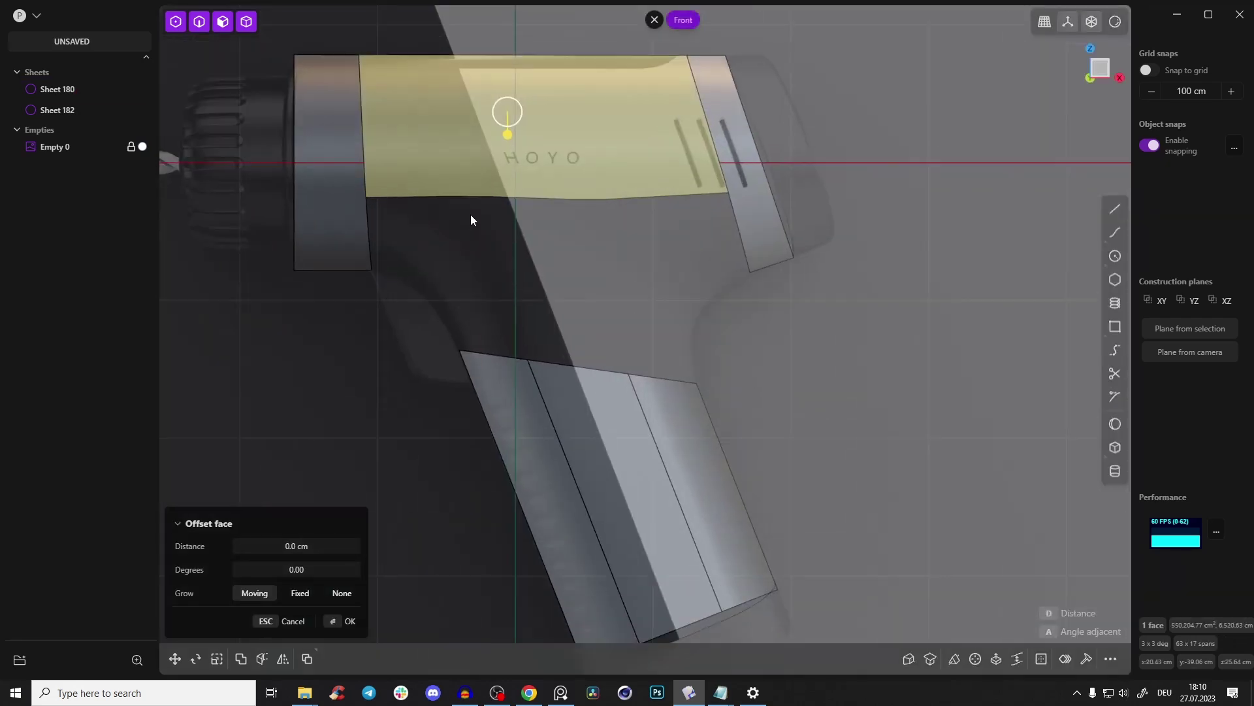
key(ctrl+r)
key(Tab)
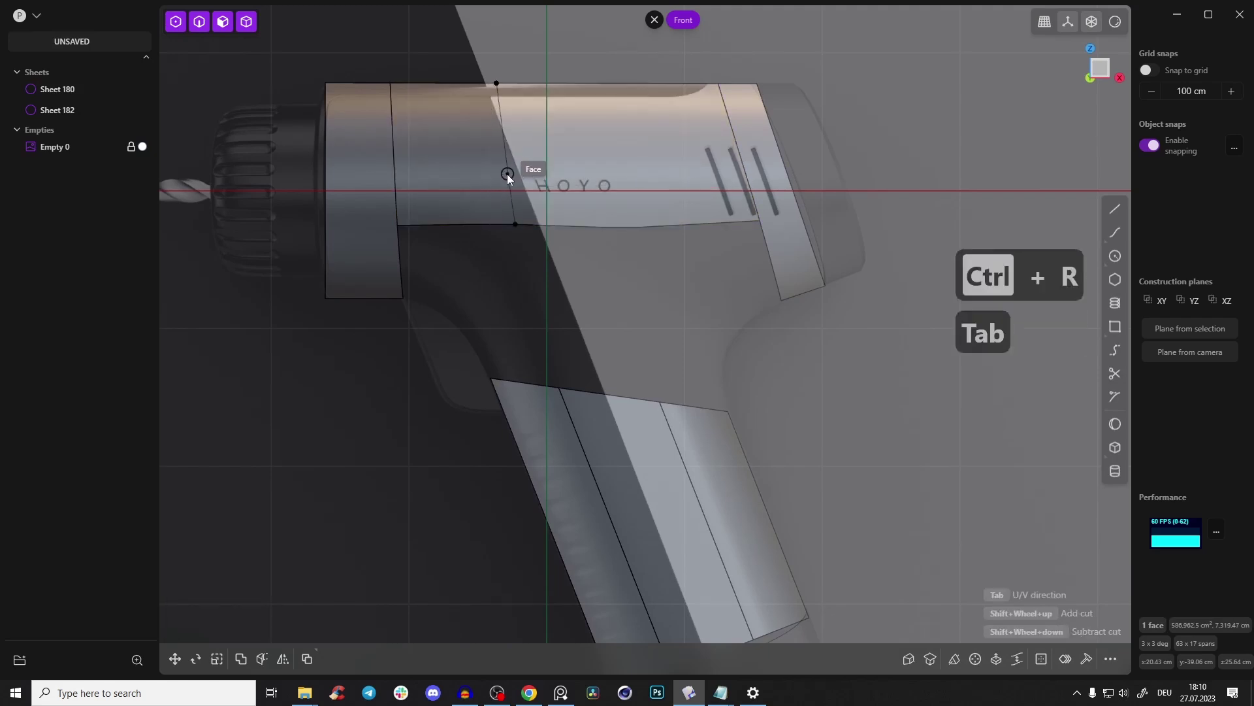
click(504, 173)
Cut the body face behind that cut crosswise between the HOYO lettering and the vent slots
click(671, 162)
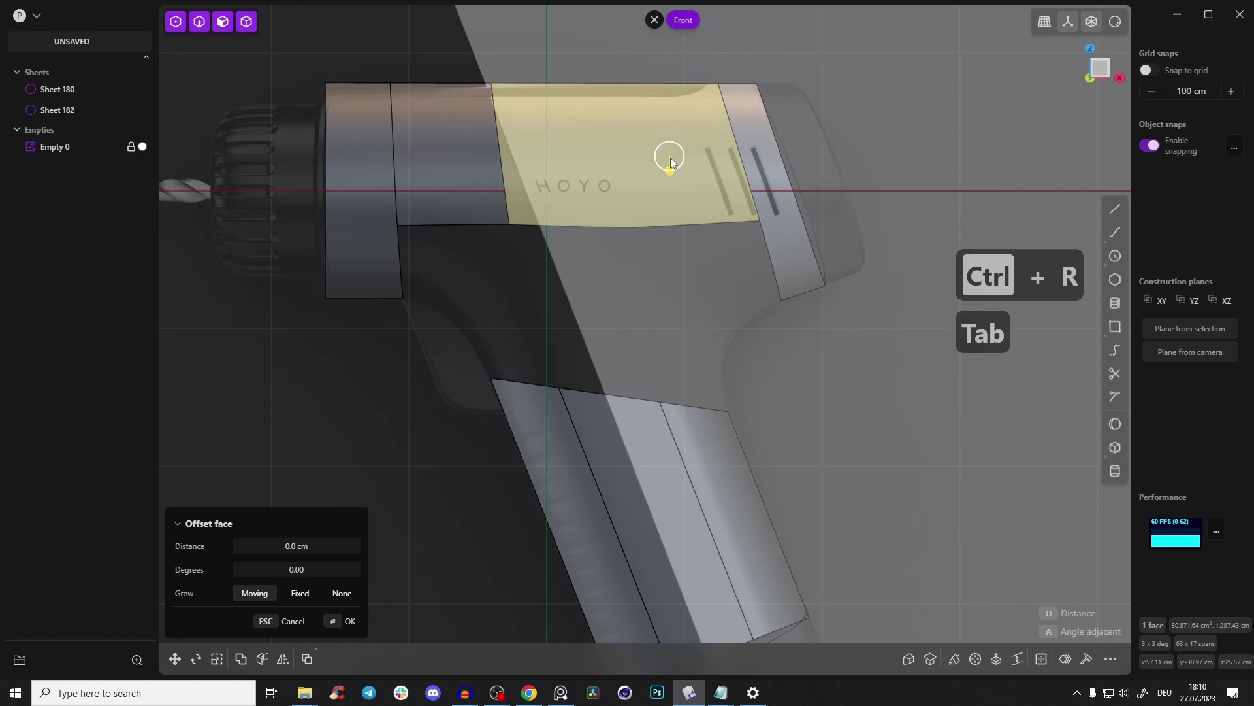
key(ctrl+r)
key(Tab)
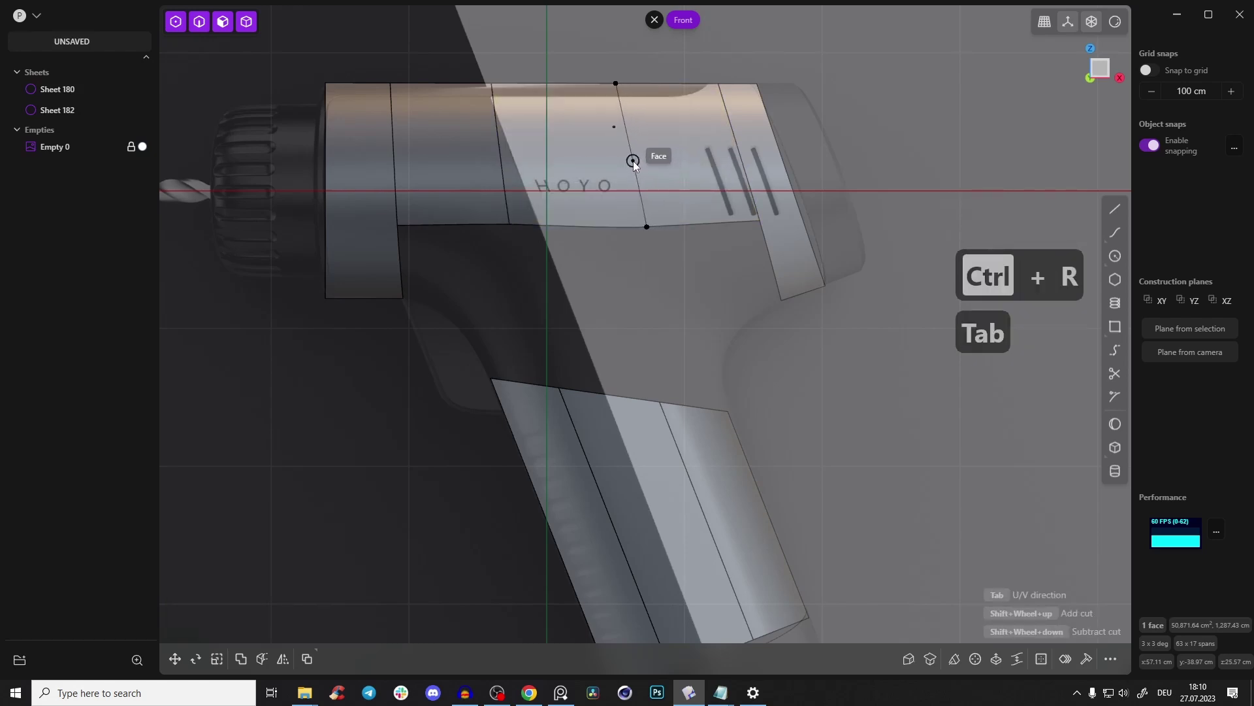
click(640, 162)
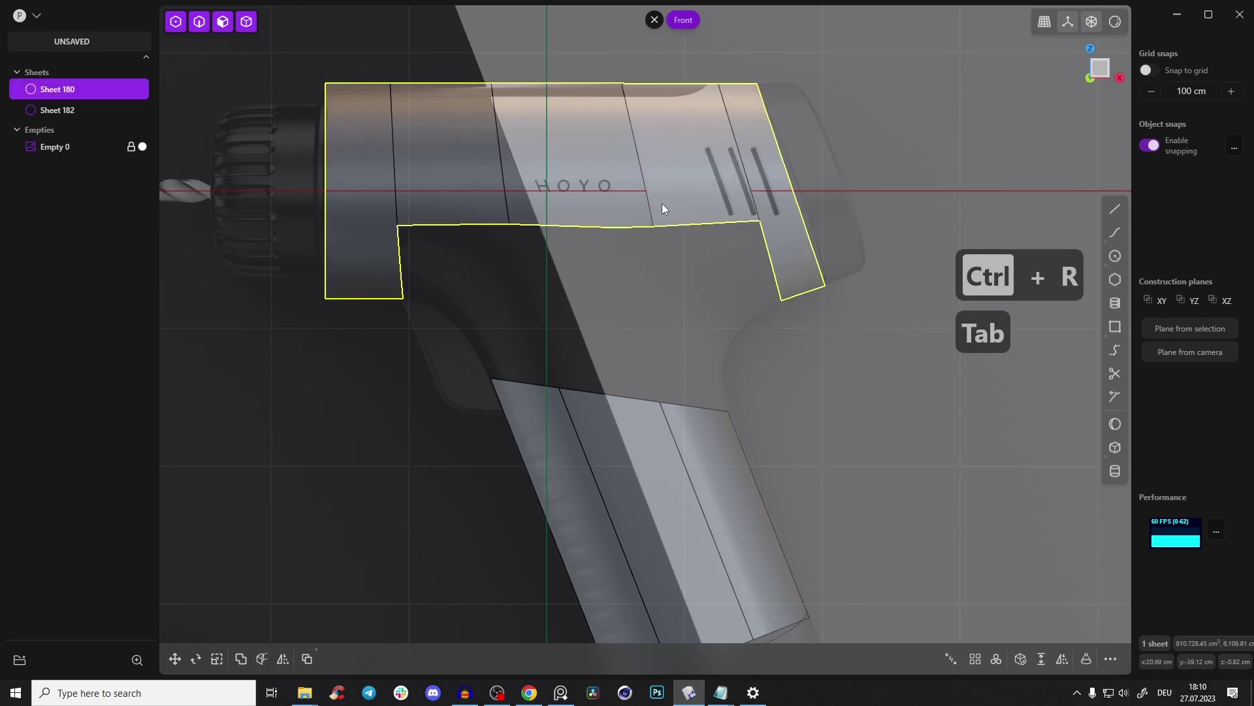
Disable the reference image in the viewport to see the body and handle sheets alone
scroll(662, 206, down, 4)
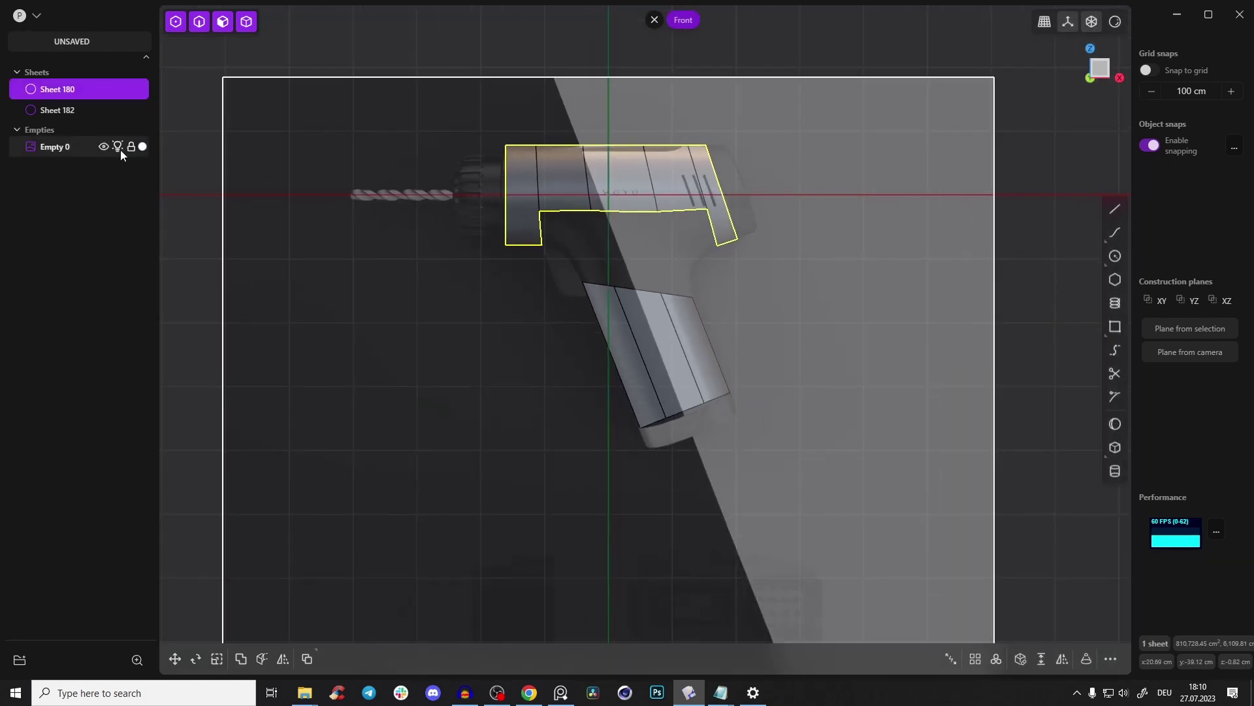
click(117, 147)
middle_drag(723, 201, 758, 369)
scroll(636, 243, up, 3)
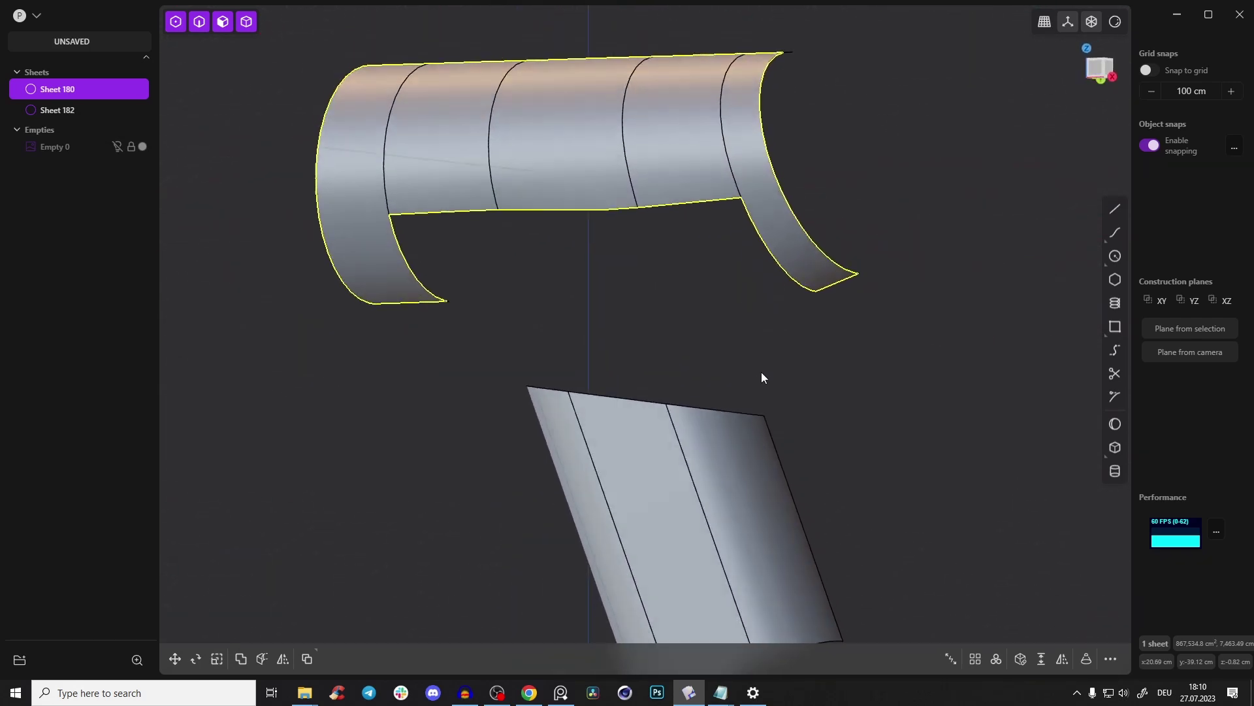
Switch to edge selection and select the handle's rear side edge and the short lower edge of the body's rear band
key(2)
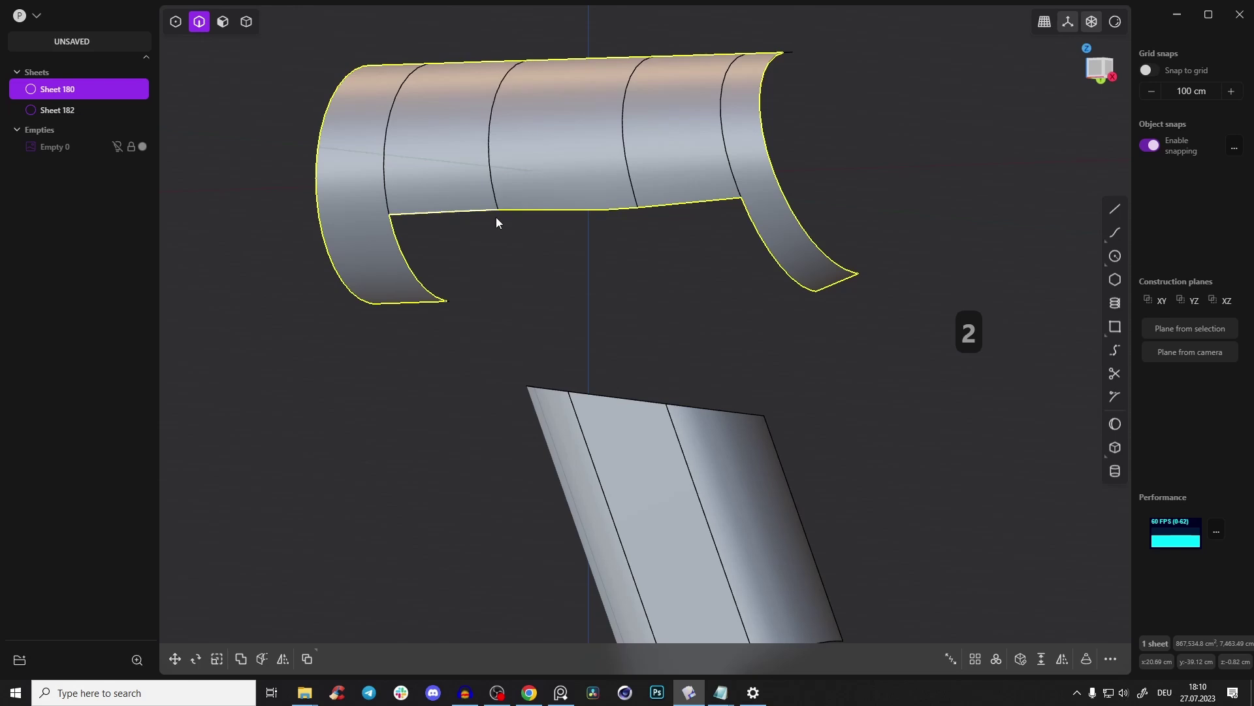
middle_drag(502, 134, 578, 306)
click(578, 306)
middle_drag(578, 405, 503, 275)
middle_drag(529, 219, 734, 409)
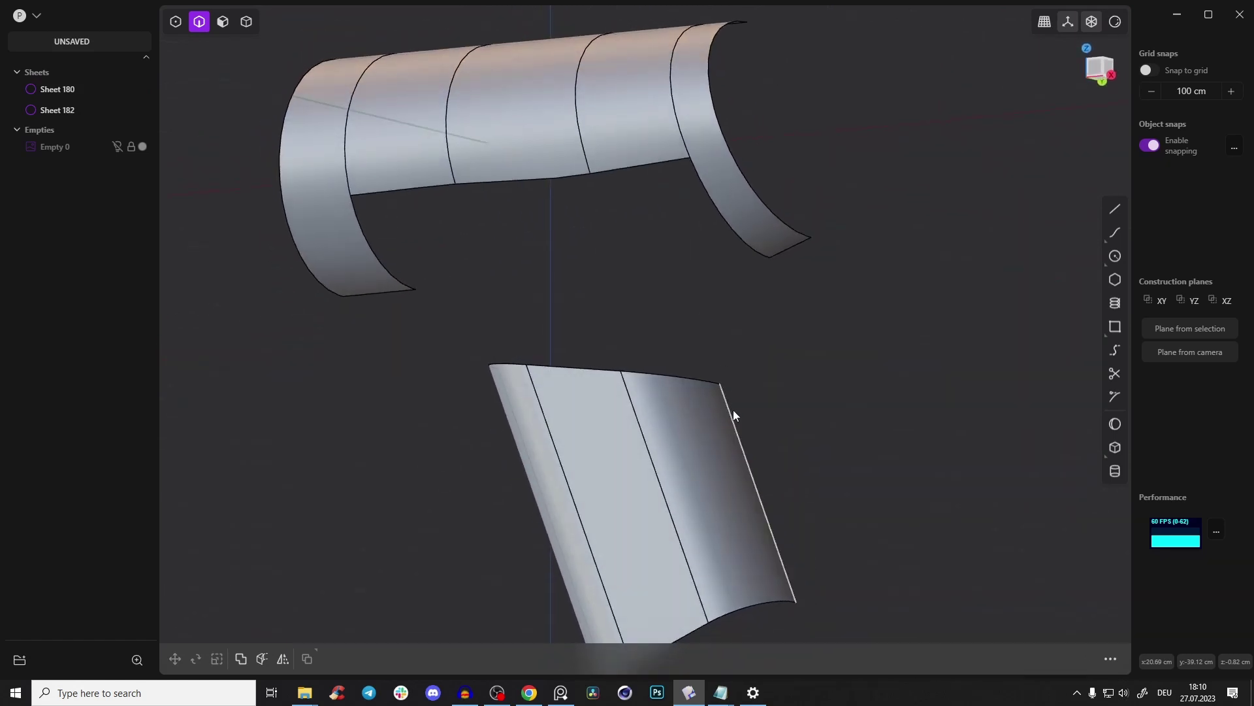
click(733, 409)
click(789, 254)
mouse_move(745, 247)
middle_down()
mouse_move(715, 208)
mouse_move(733, 252)
middle_up()
text(f)
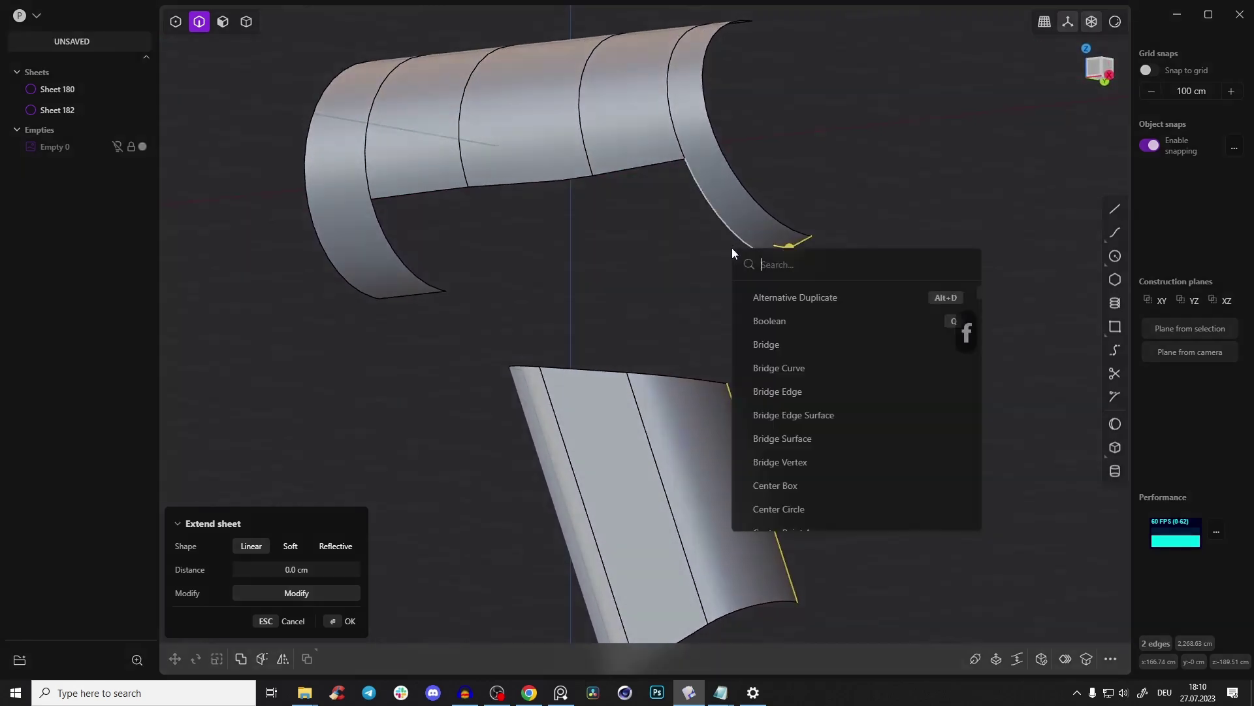
text(br)
click(770, 298)
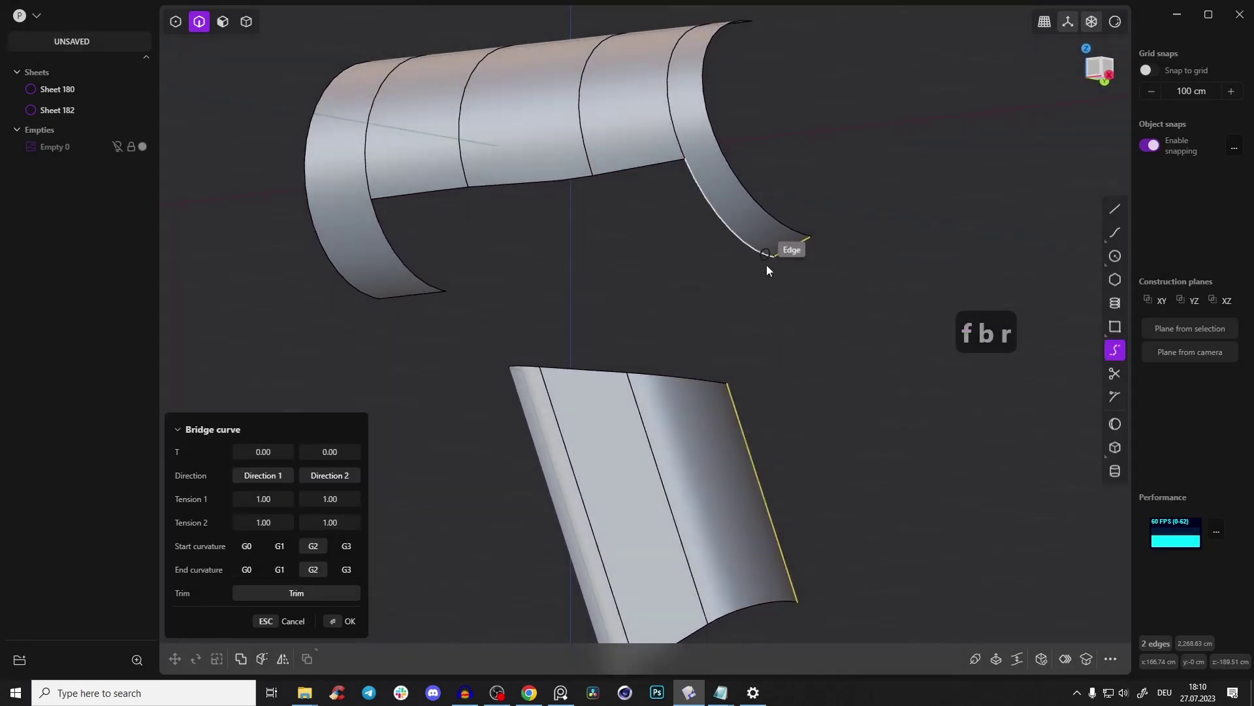
key(Escape)
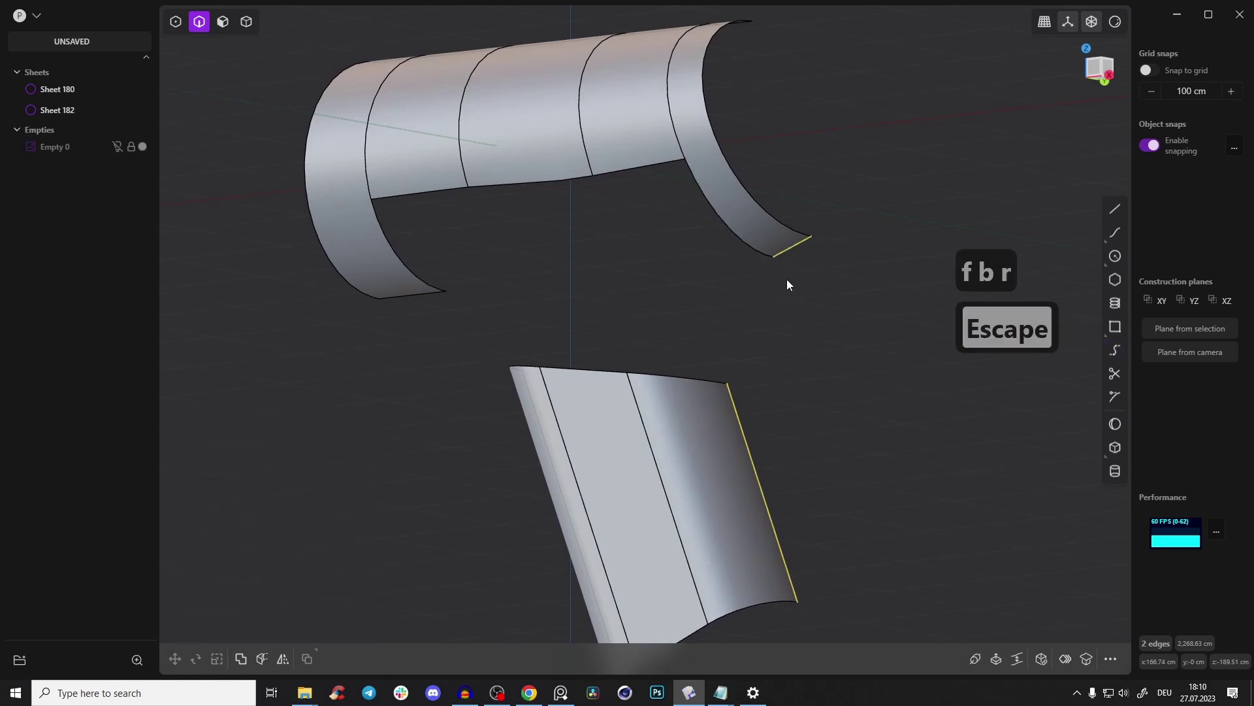
text(fbr)
click(850, 370)
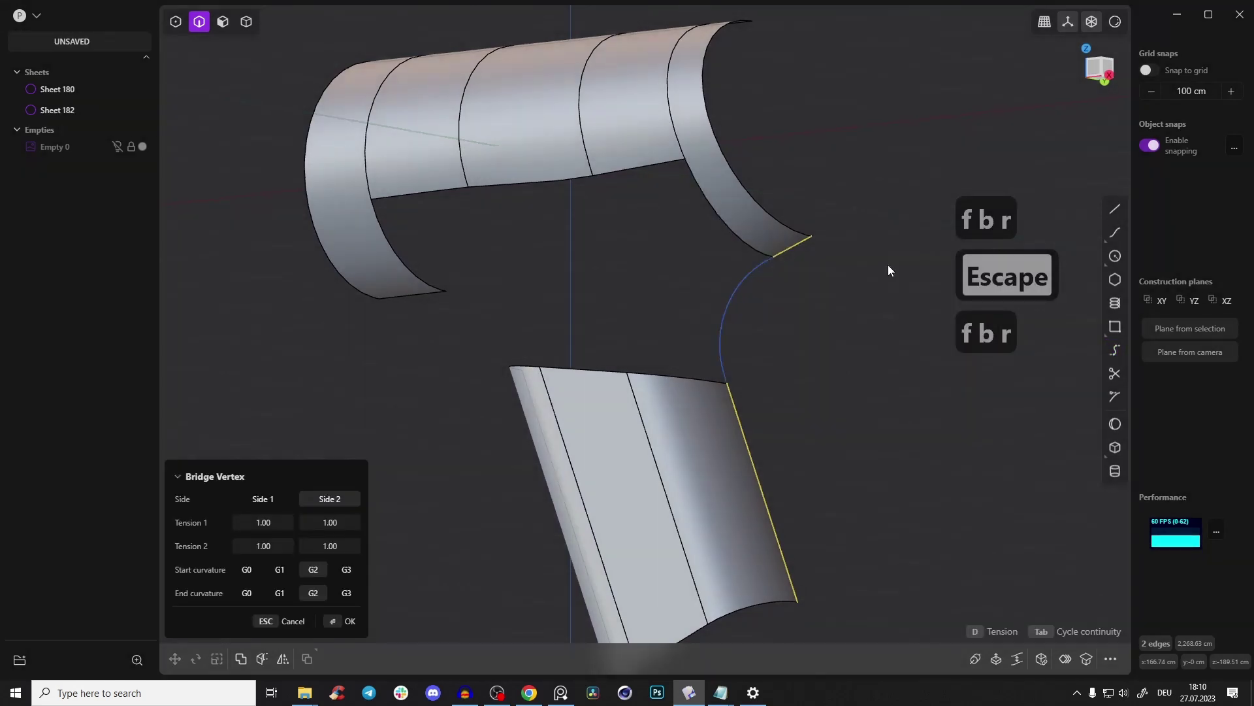
click(1099, 71)
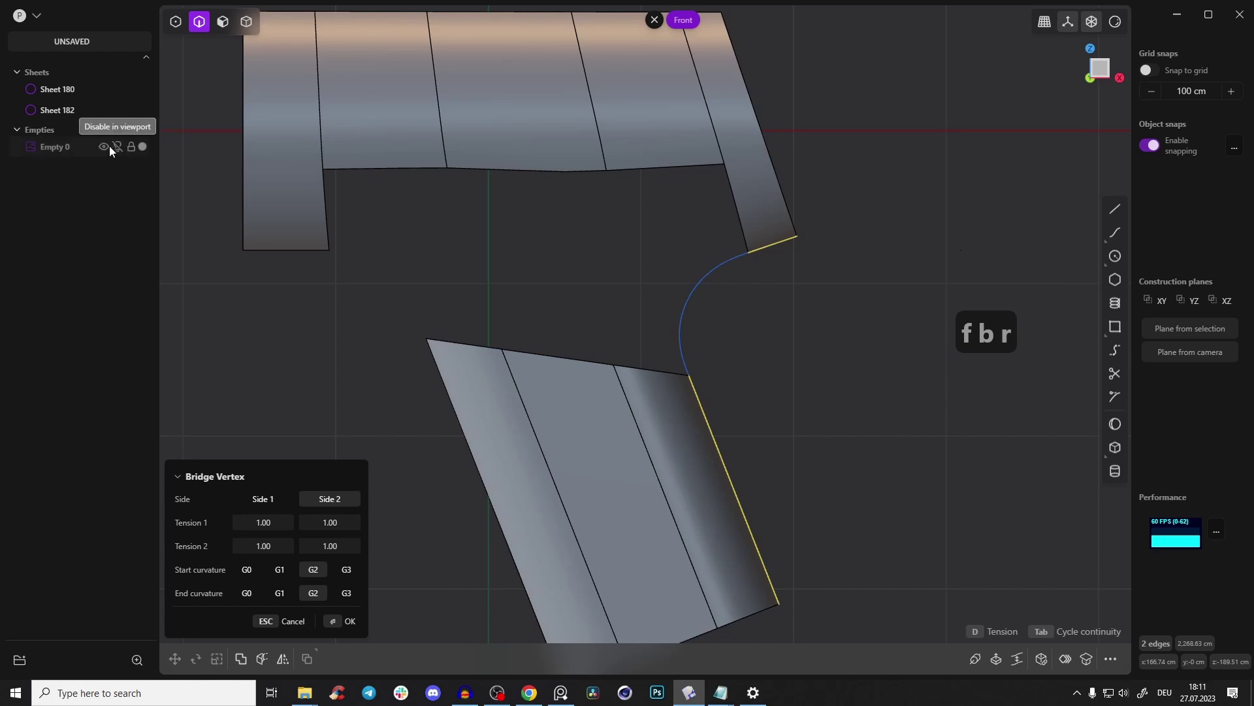
key(Escape)
key(Escape)
Re-enable the reference image and bridge the lower edge of the body's rear band to the handle's rear side edge with a G2 curve
click(103, 147)
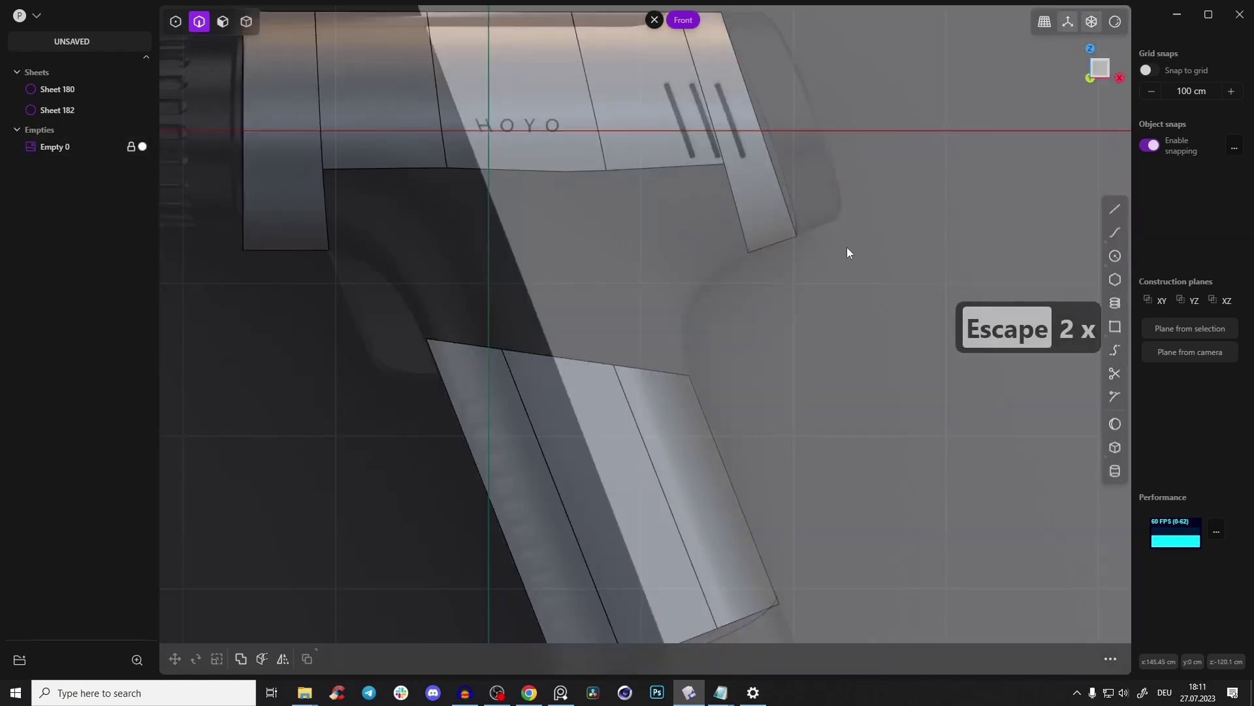
click(764, 246)
shift+click(710, 406)
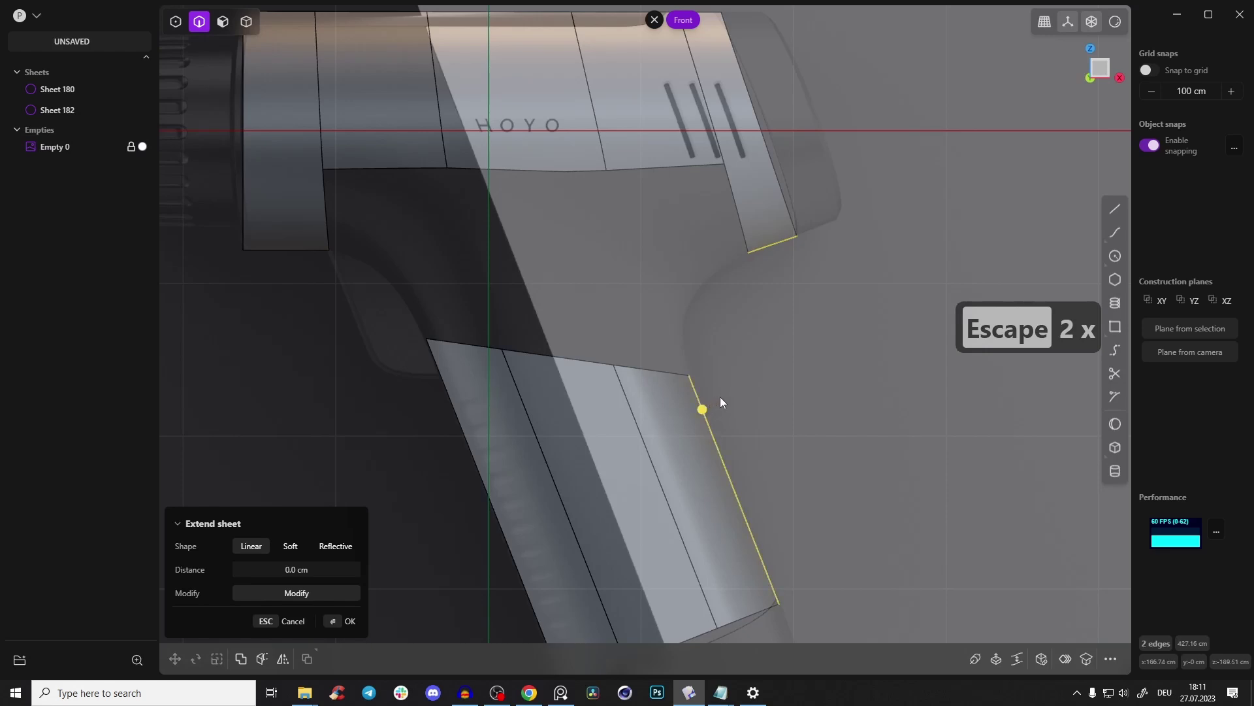
text(fbr)
click(793, 448)
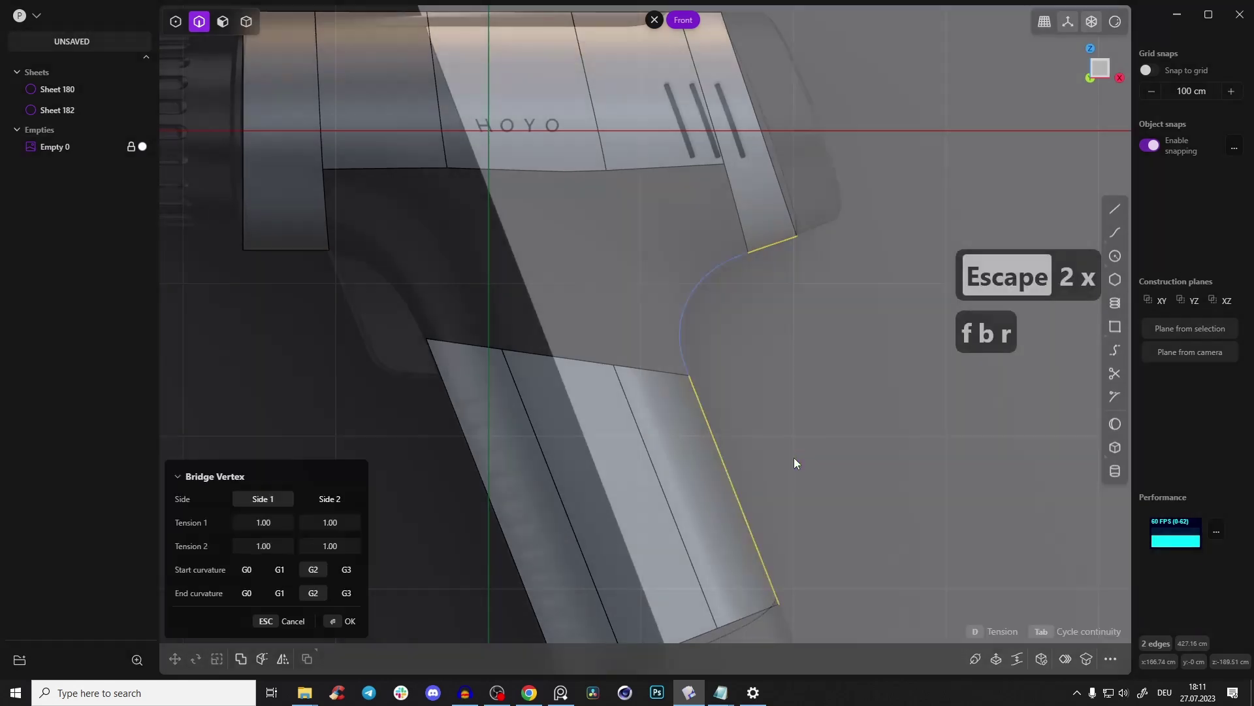
right_click(687, 327)
Bridge the front band's lower edge to the handle's front side edge with a G2 curve, tension 1 set to 0.46 and 1.02
shift+middle_drag(432, 268, 540, 273)
click(547, 371)
click(421, 256)
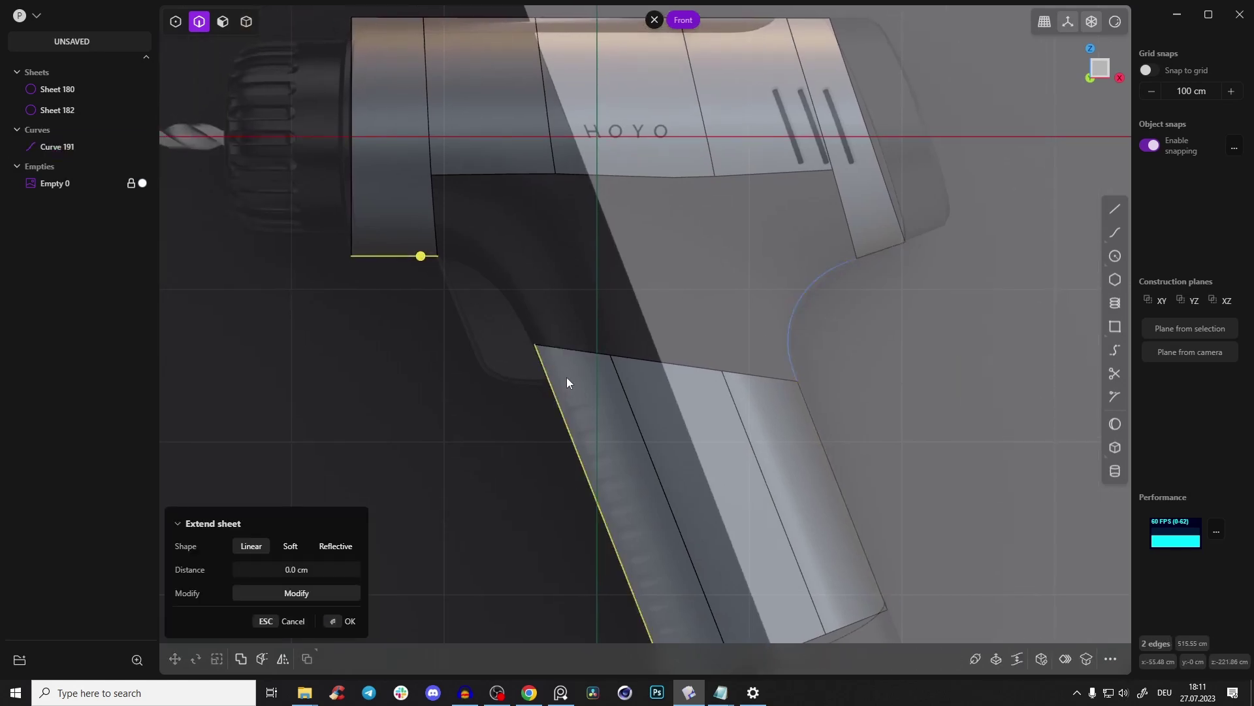
text(fbr)
click(633, 439)
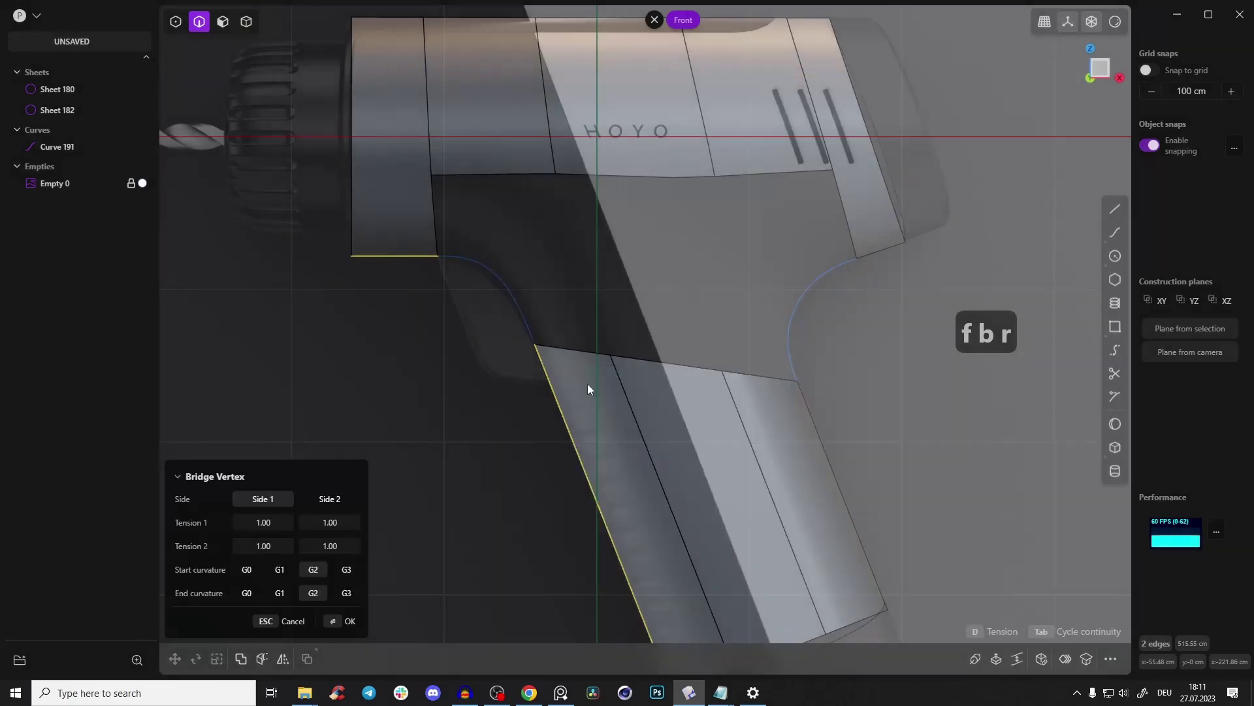
drag(273, 522, 268, 522)
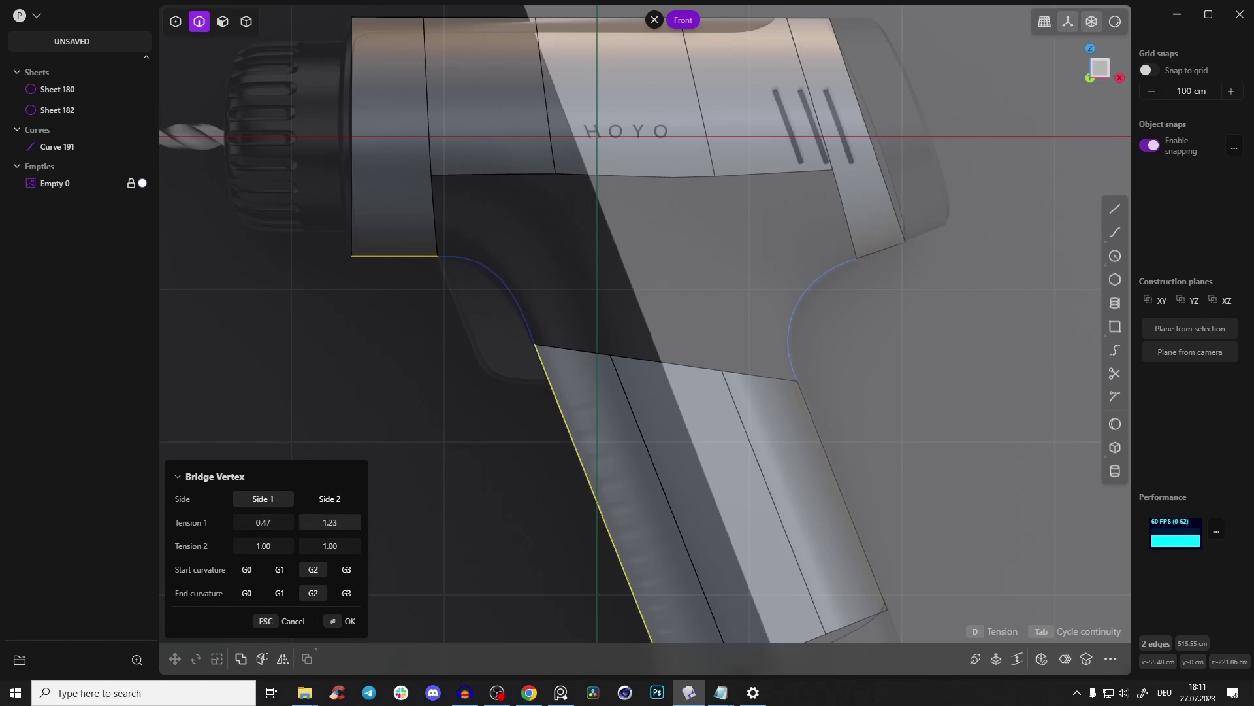
drag(329, 522, 373, 522)
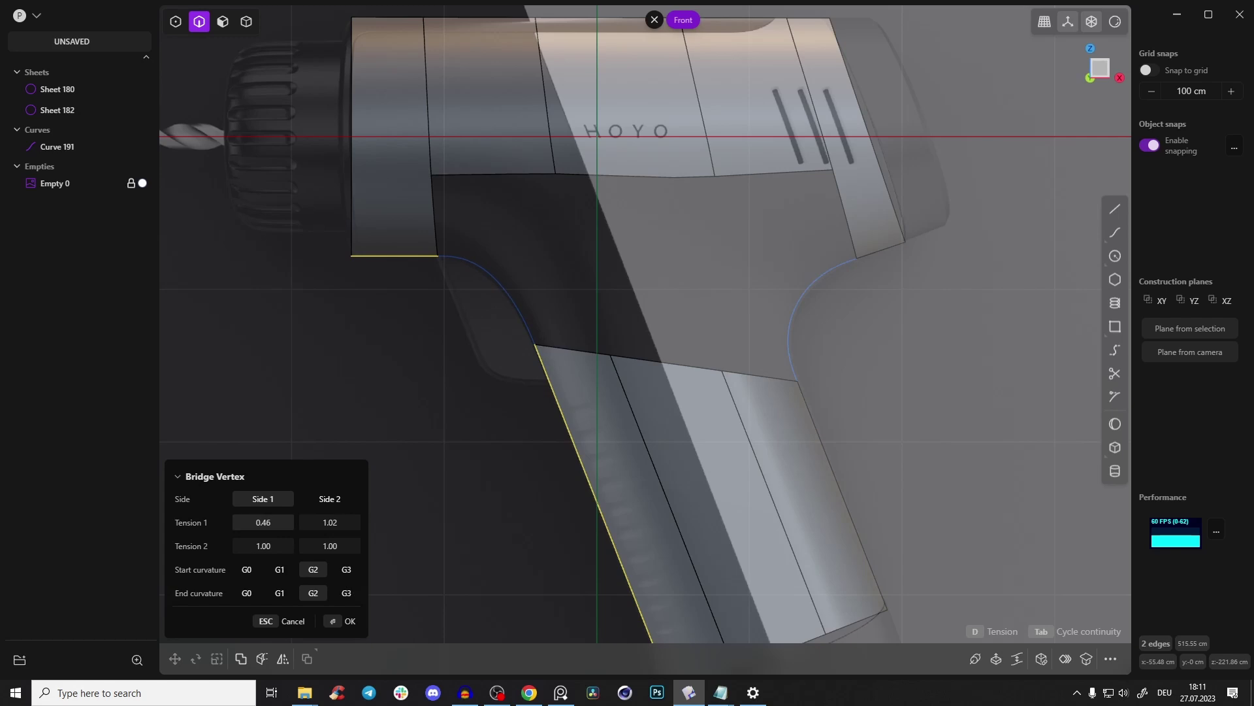
key(Return)
key(2)
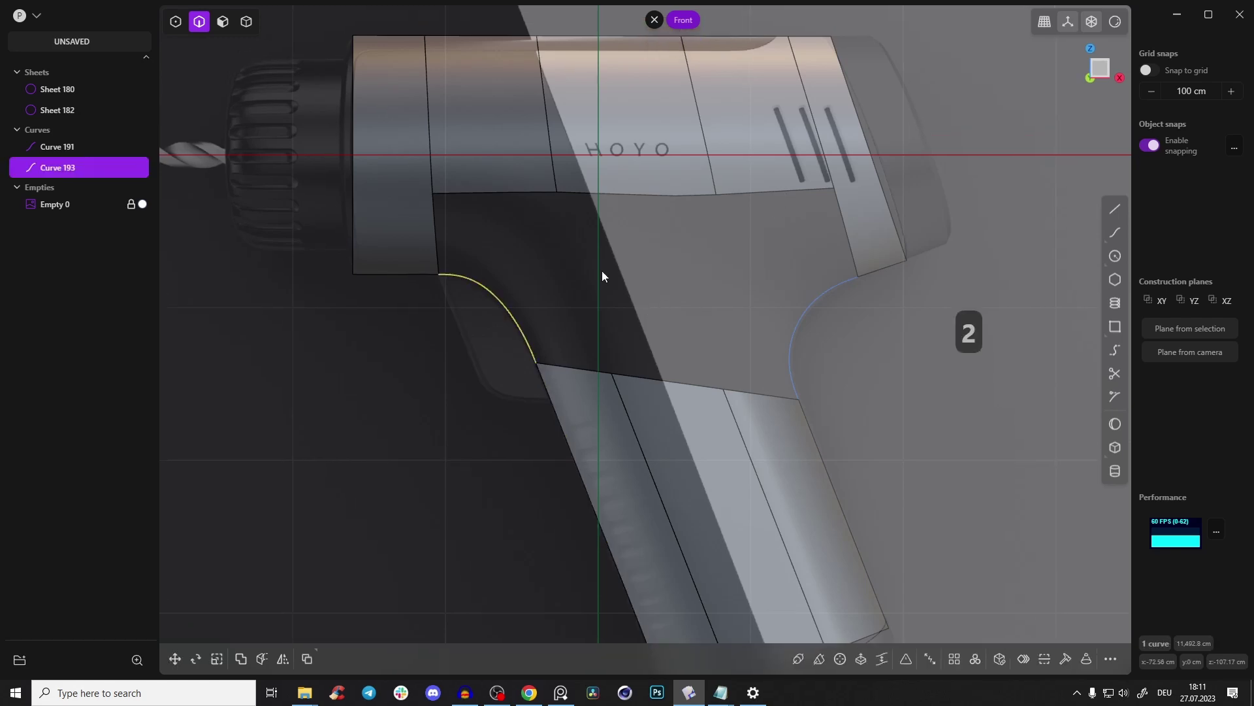
Bridge the body's cut edge ahead of the HOYO lettering to the handle's front lengthwise seam with a curve
scroll(633, 297, down, 2)
middle_drag(600, 167, 554, 170)
click(556, 168)
key(f)
click(639, 401)
text(fbr)
click(723, 393)
mouse_move(683, 183)
middle_down()
mouse_move(717, 109)
mouse_move(621, 135)
mouse_move(504, 196)
mouse_move(523, 155)
mouse_move(691, 164)
middle_up()
right_click(692, 164)
Bridge the body cut behind the HOYO lettering to the handle's rear lengthwise seam with a curve, and disable the reference image in the viewport
key(2)
click(664, 175)
click(711, 418)
text(fbr)
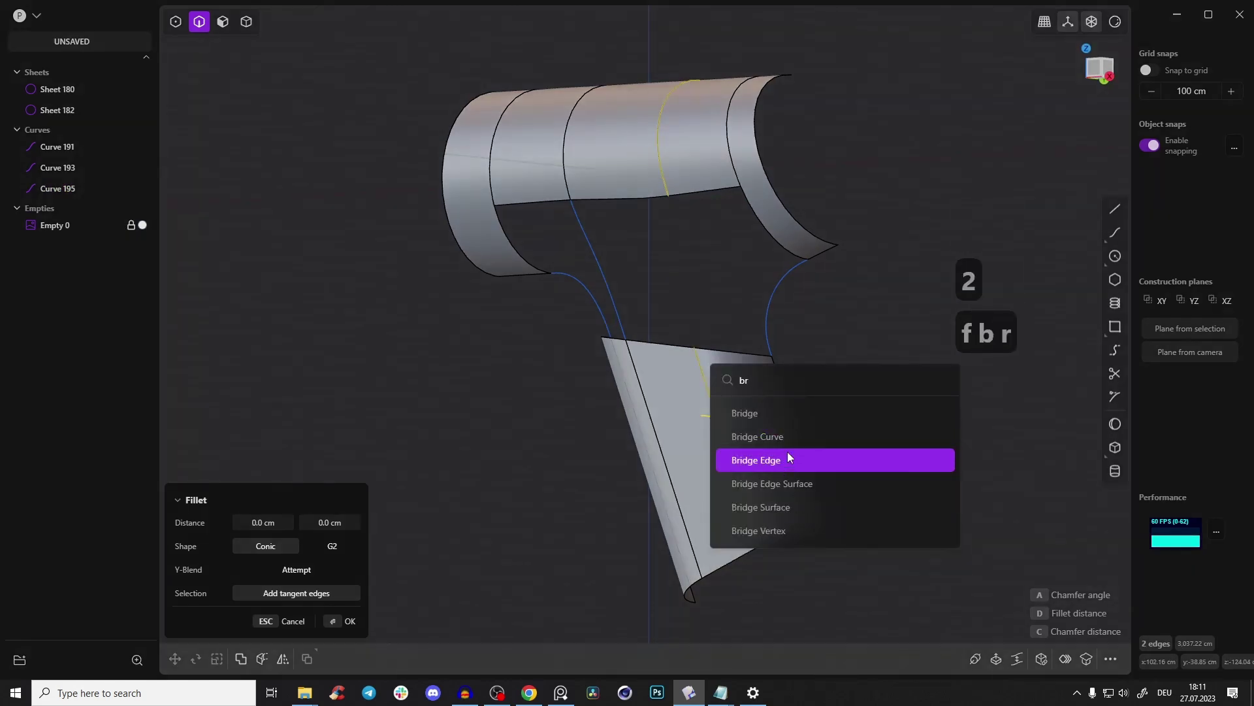
click(788, 457)
middle_drag(700, 260, 811, 214)
key(Return)
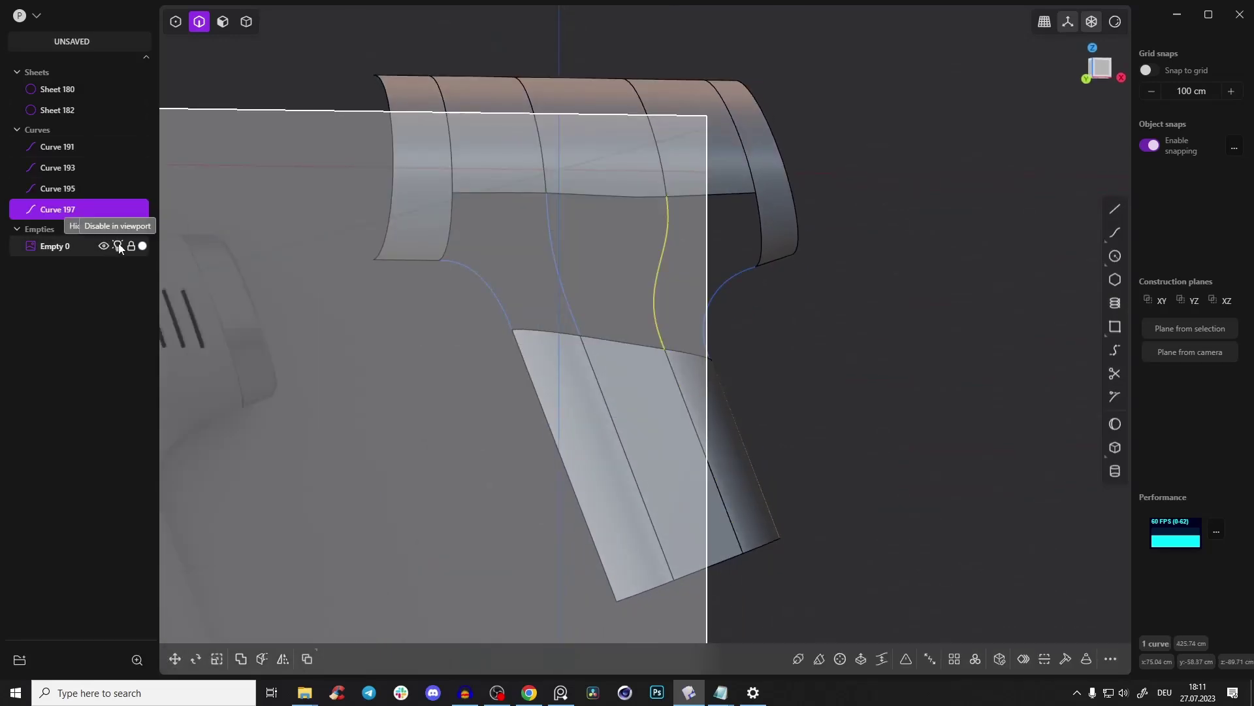
click(118, 246)
Try to patch the rear opening between body and handle using the two rear bridge curves and the three adjoining sheet edges
middle_drag(777, 307, 794, 276)
click(795, 276)
middle_drag(765, 190, 786, 282)
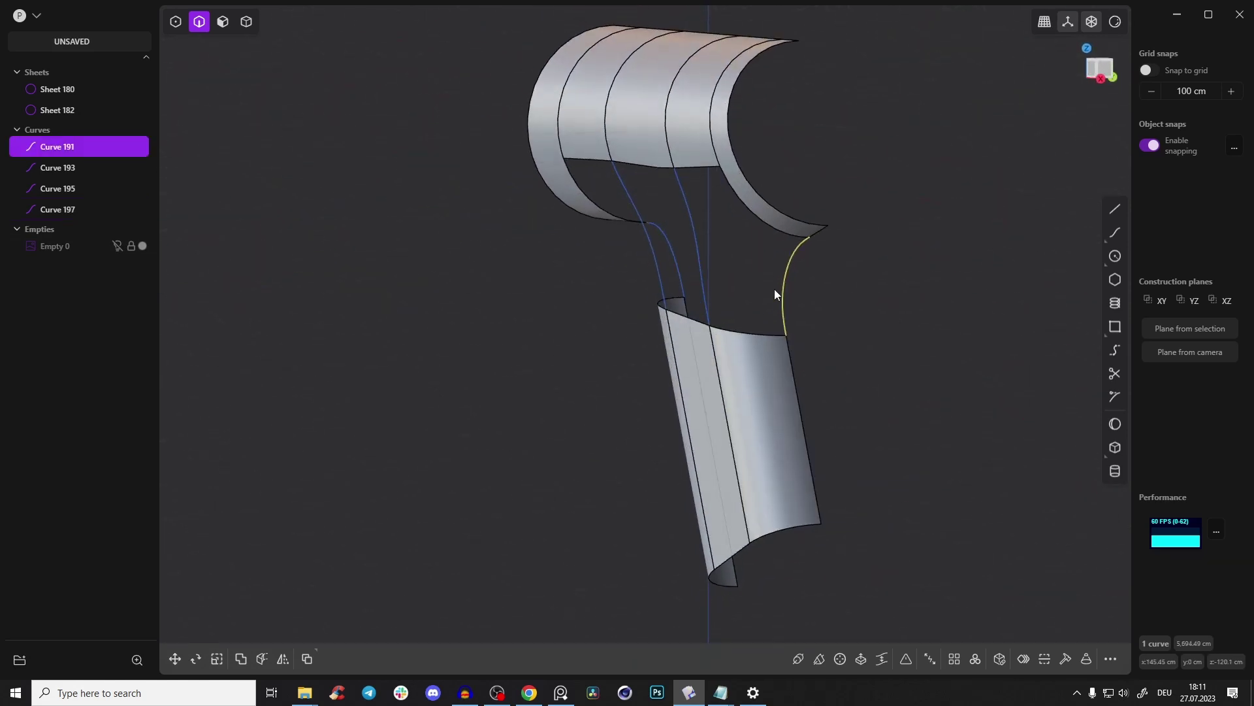
shift+click(699, 238)
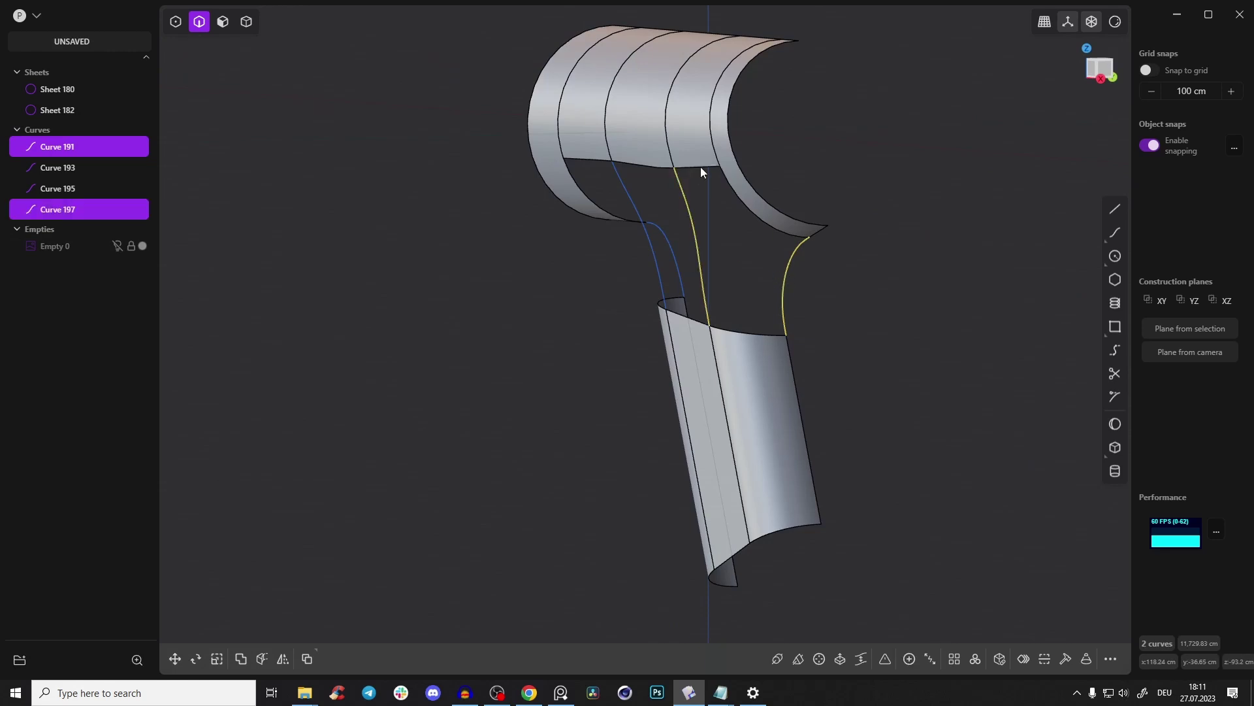
shift+click(700, 167)
shift+click(741, 200)
shift+click(757, 338)
click(978, 659)
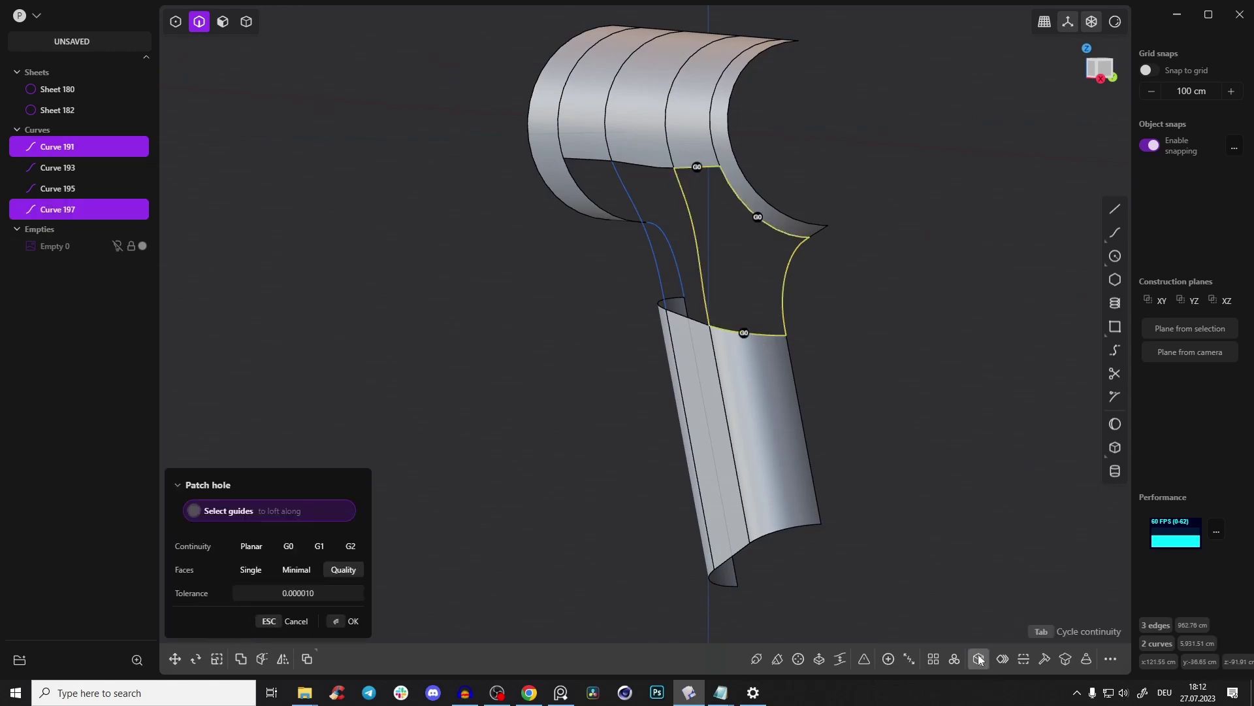
middle_drag(738, 434, 798, 317)
key(Tab)
key(Escape)
Extrude the front and rear outer bridge curves sideways by about 53.4 cm into support sheets
click(778, 297)
click(676, 331)
middle_drag(676, 330, 778, 266)
key(e)
drag(783, 266, 846, 264)
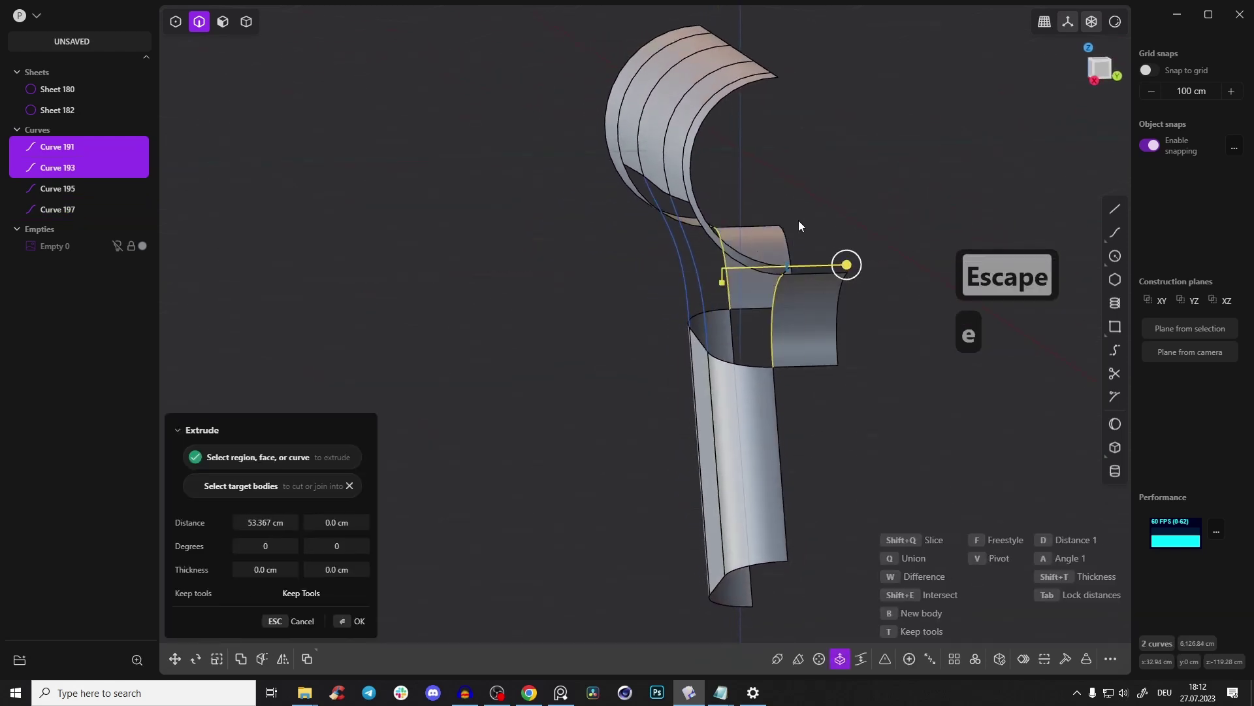
right_click(794, 202)
Delete the two original outer bridge curves beneath the extruded support sheets
click(794, 201)
key(2)
click(773, 319)
key(x)
key(x)
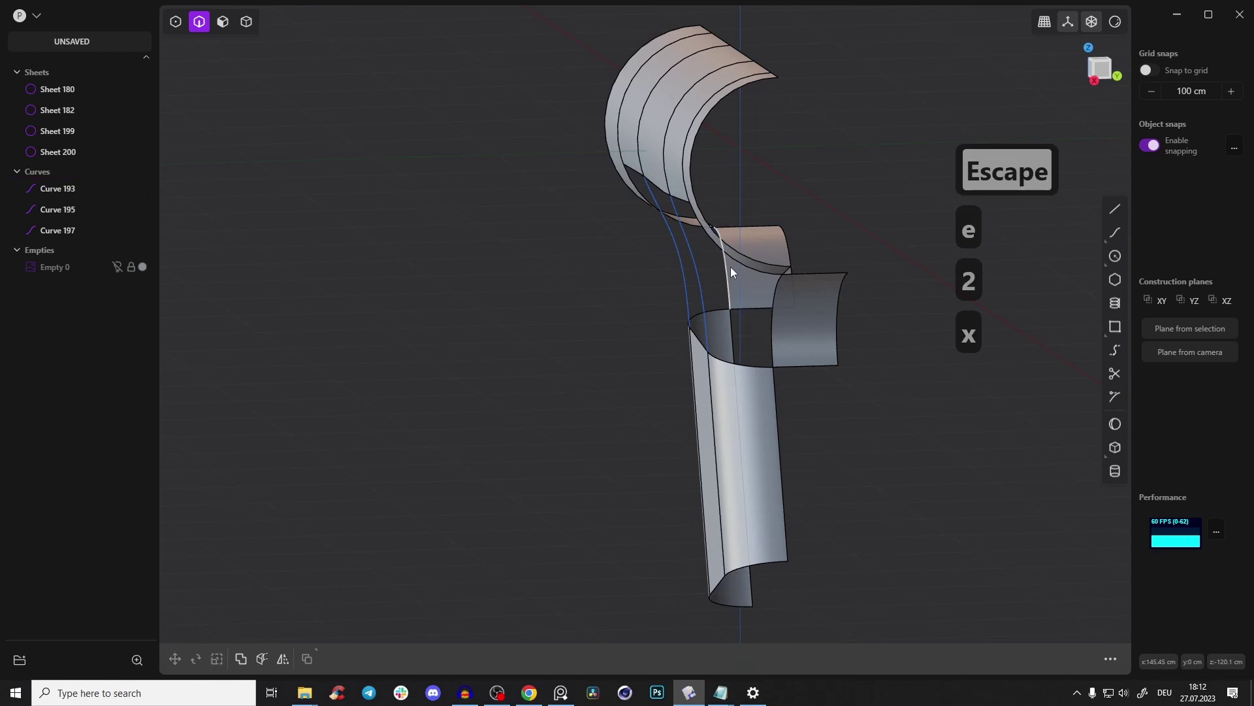
Try to patch the rear opening from the support sheet's edge, the body and handle edges and the inner bridge curve
middle_drag(770, 258, 780, 280)
shift+click(734, 256)
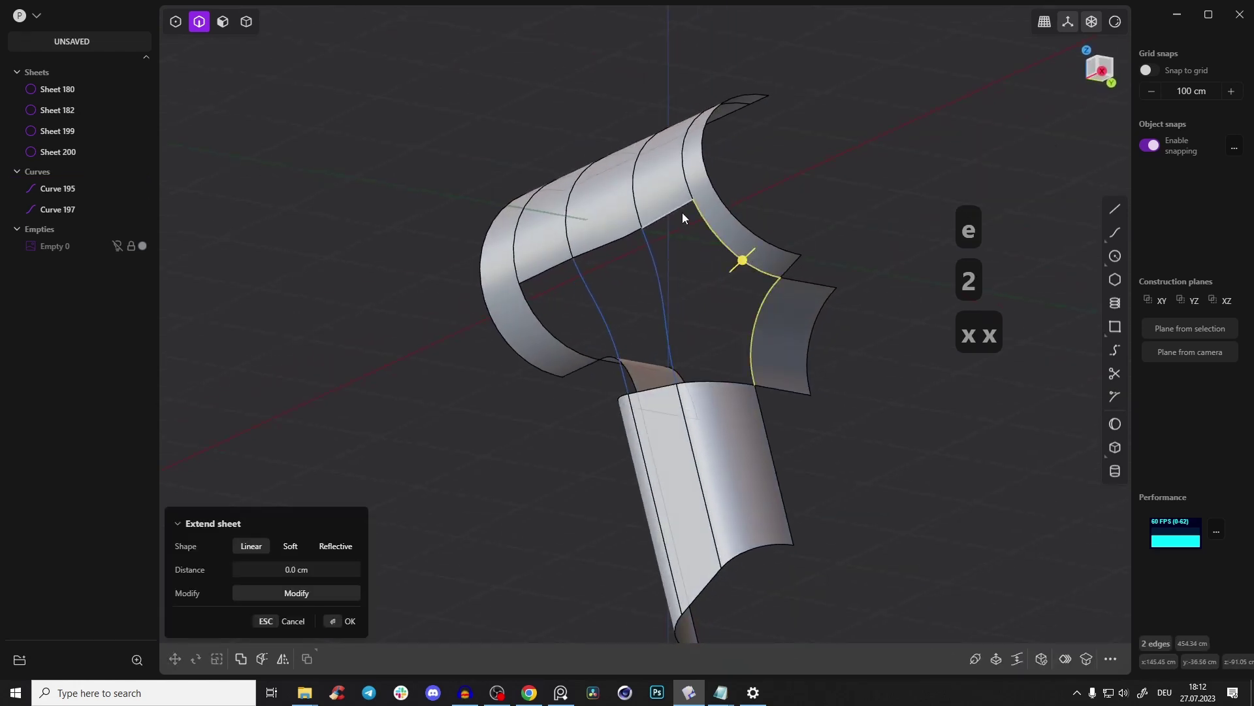
shift+click(671, 213)
shift+click(658, 277)
shift+click(718, 382)
click(976, 660)
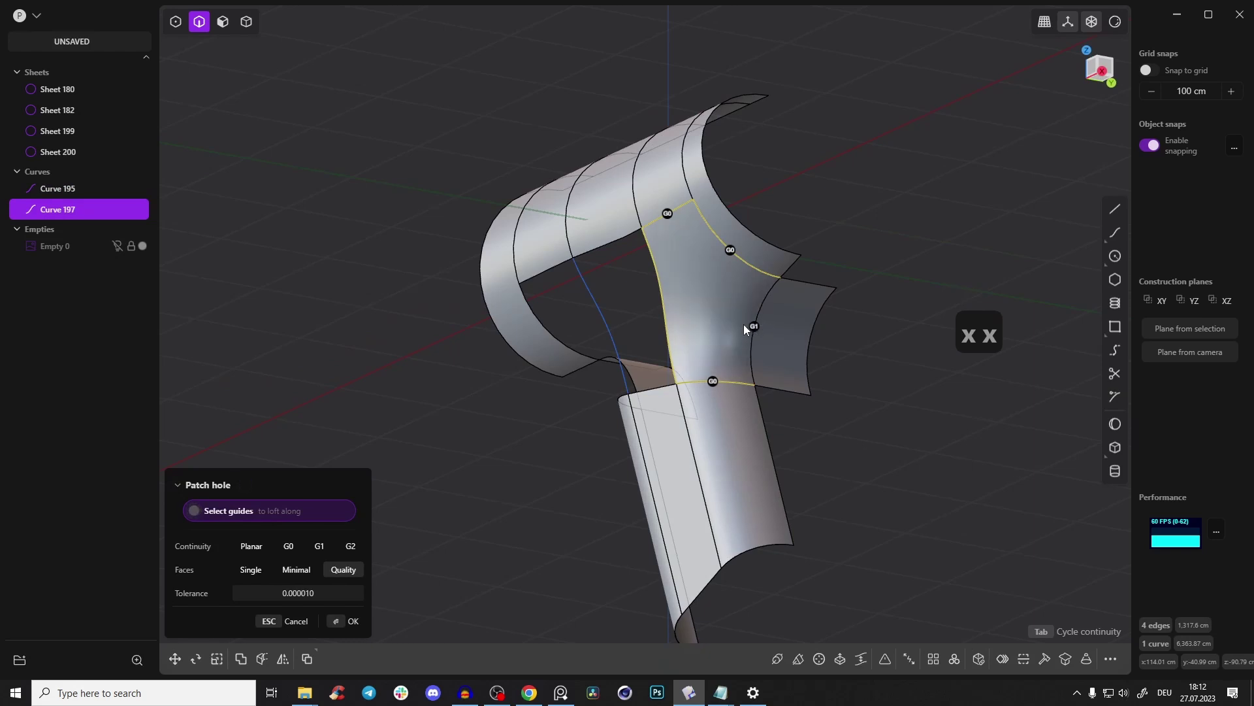
key(Escape)
middle_drag(795, 243, 899, 164)
click(828, 219)
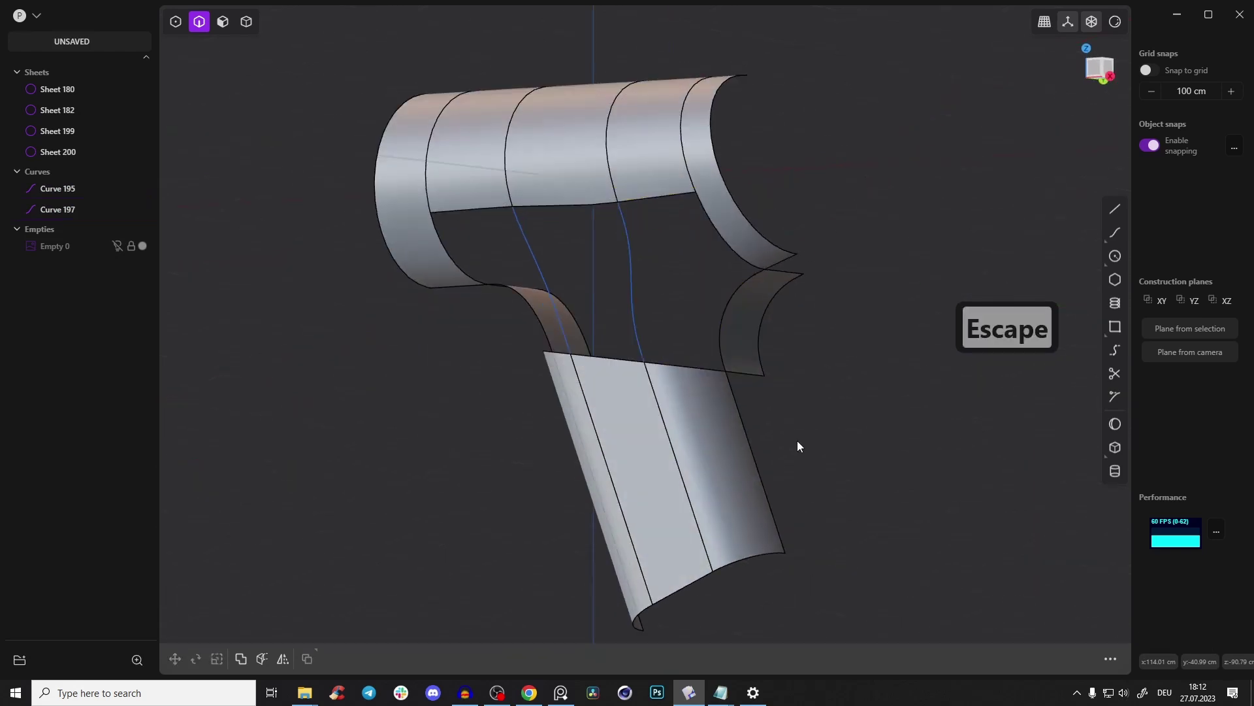
Try to join the body, handle and both extruded support sheets into one sheet
key(4)
drag(886, 464, 339, 146)
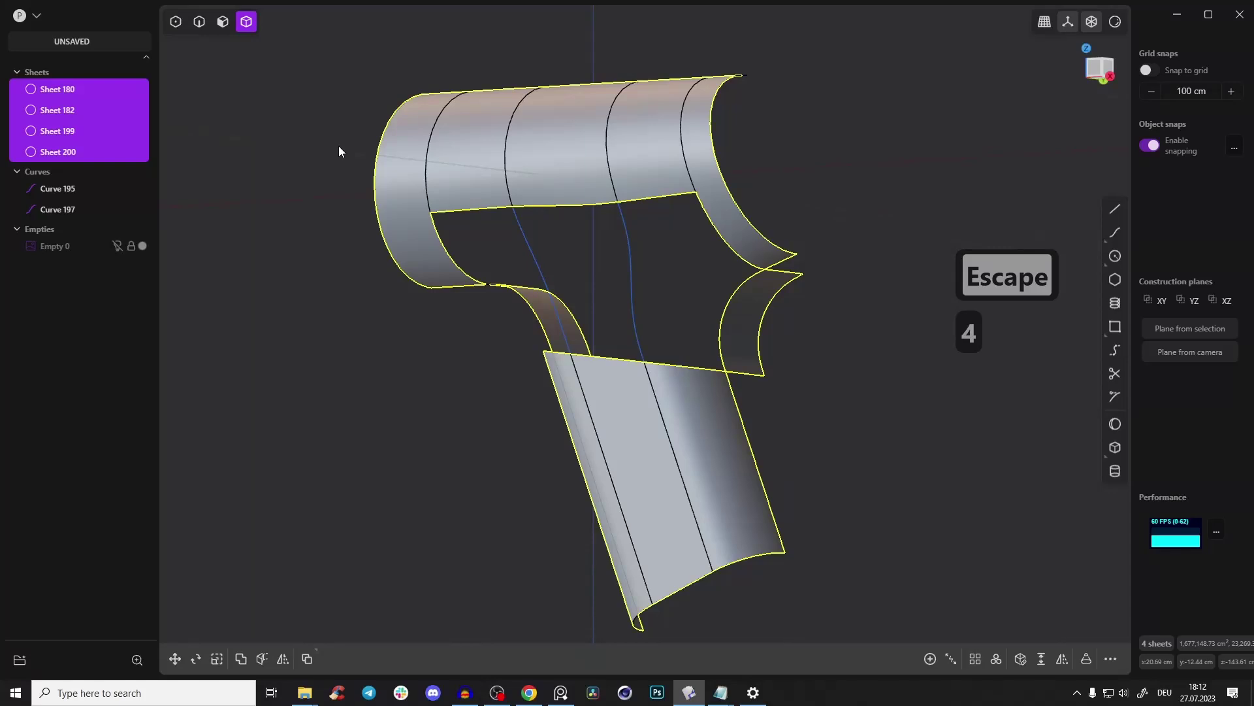
key(j)
key(Escape)
Loft between the middle body section's lower edge and the handle's middle top edge with G1 continuity at both ends
middle_drag(459, 371, 583, 125)
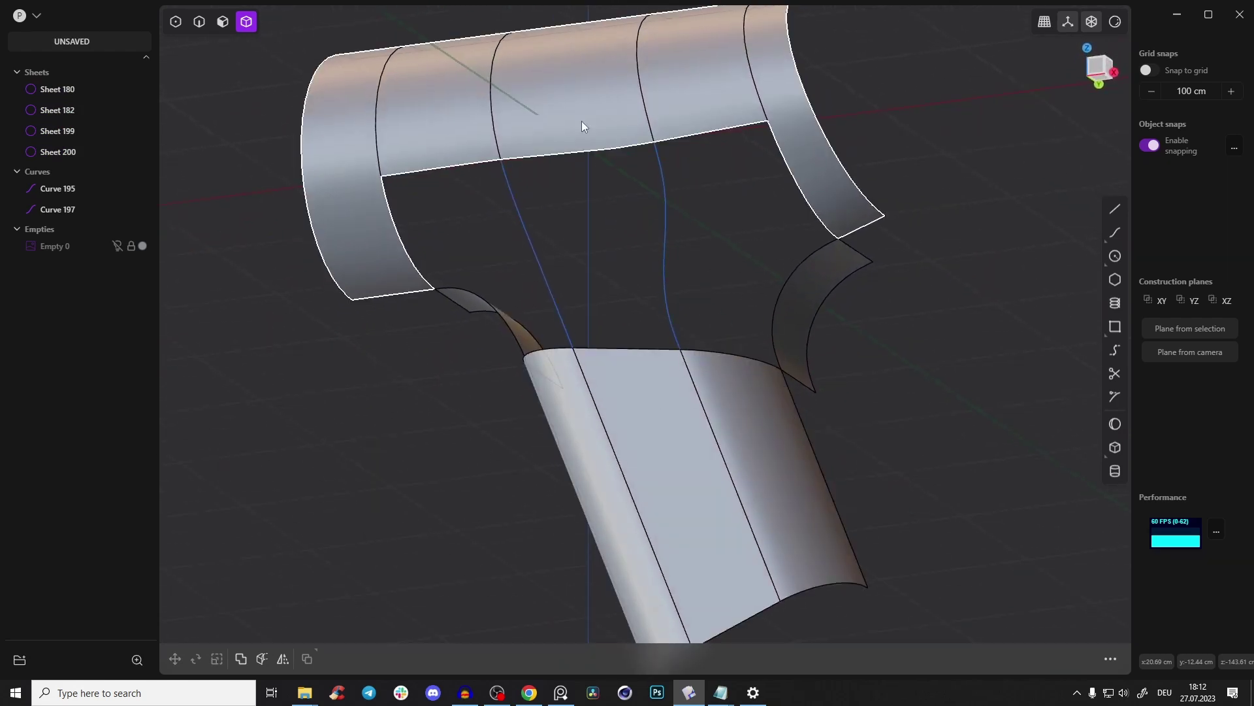
key(2)
click(597, 151)
shift+click(634, 348)
middle_drag(660, 341, 650, 375)
key(l)
middle_drag(625, 185, 579, 154)
middle_drag(640, 360, 677, 258)
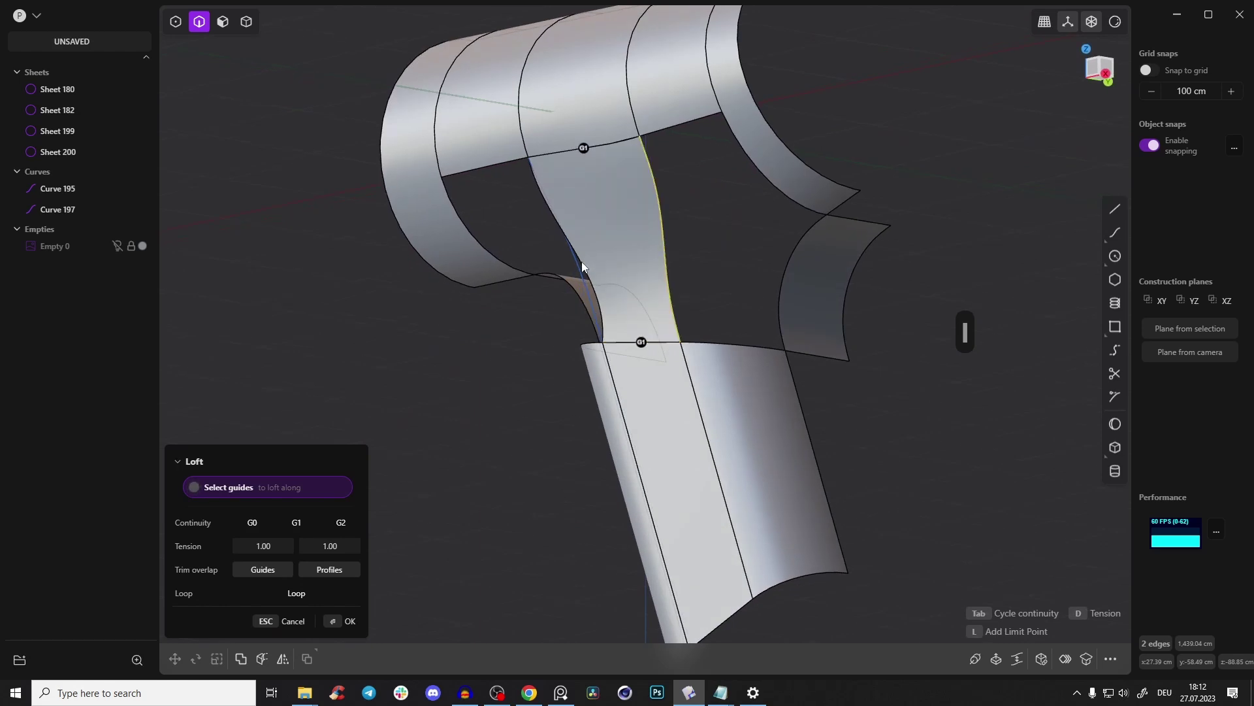
middle_drag(595, 257, 639, 342)
right_click(657, 273)
Delete the two inner bridge curves along the sides of the lofted surface
key(2)
click(673, 243)
key(x)
click(535, 229)
key(x)
Join the body, lofted middle surface and handle into one sheet
key(Tab)
click(519, 305)
shift+click(522, 196)
click(573, 469)
key(j)
click(626, 339)
Patch the rear opening from its five boundary edges with G1 continuity on every side
mouse_move(626, 340)
middle_down()
mouse_move(539, 251)
mouse_move(629, 246)
mouse_move(639, 261)
mouse_move(608, 336)
middle_up()
key(2)
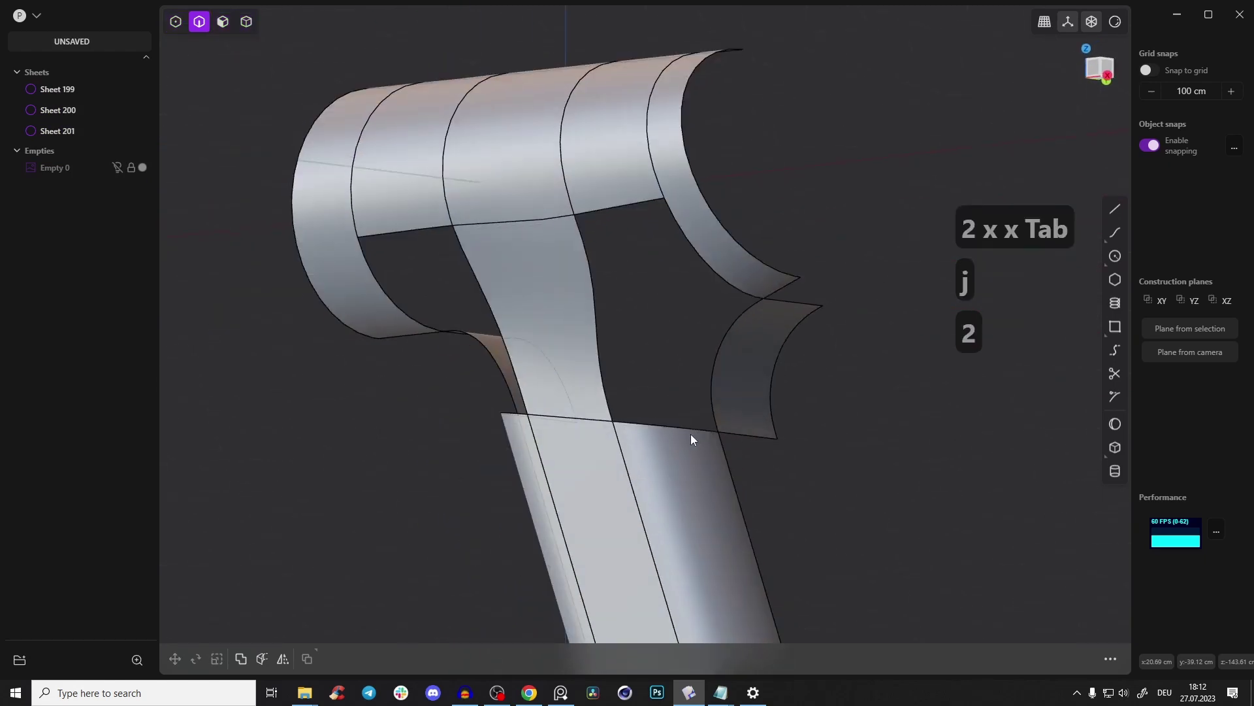
click(688, 429)
click(596, 338)
click(627, 204)
click(705, 261)
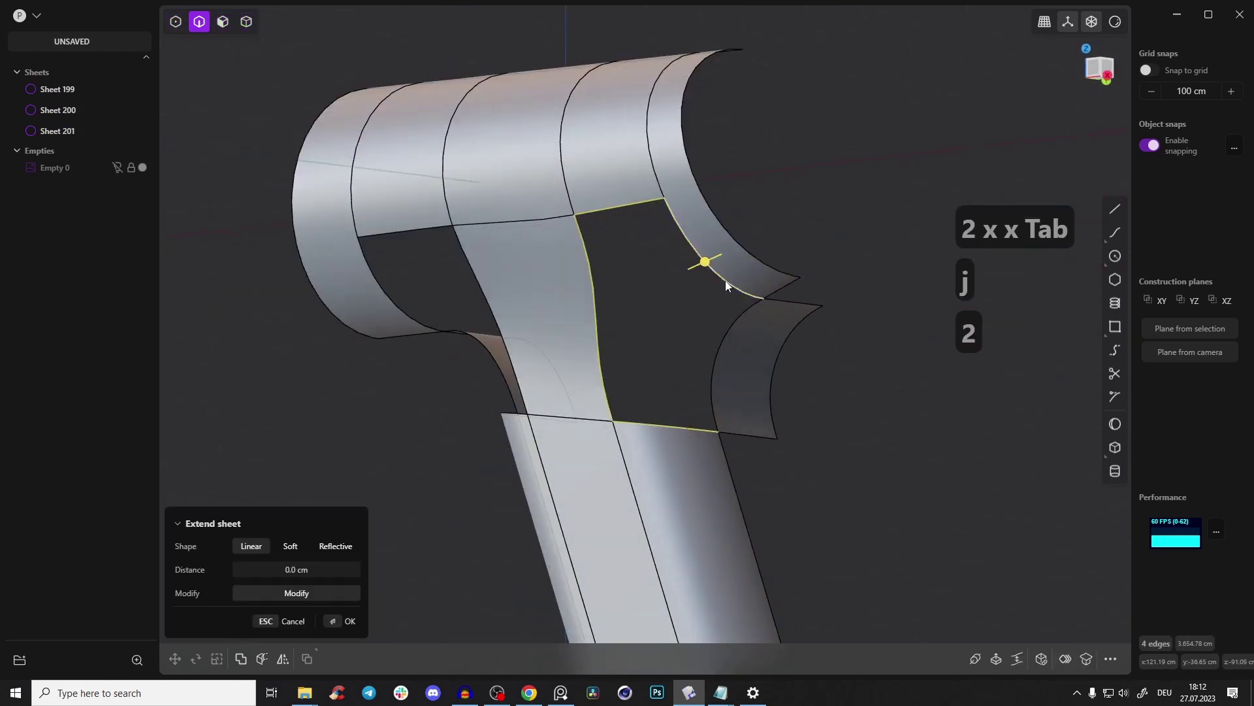
click(712, 353)
middle_drag(712, 352, 961, 619)
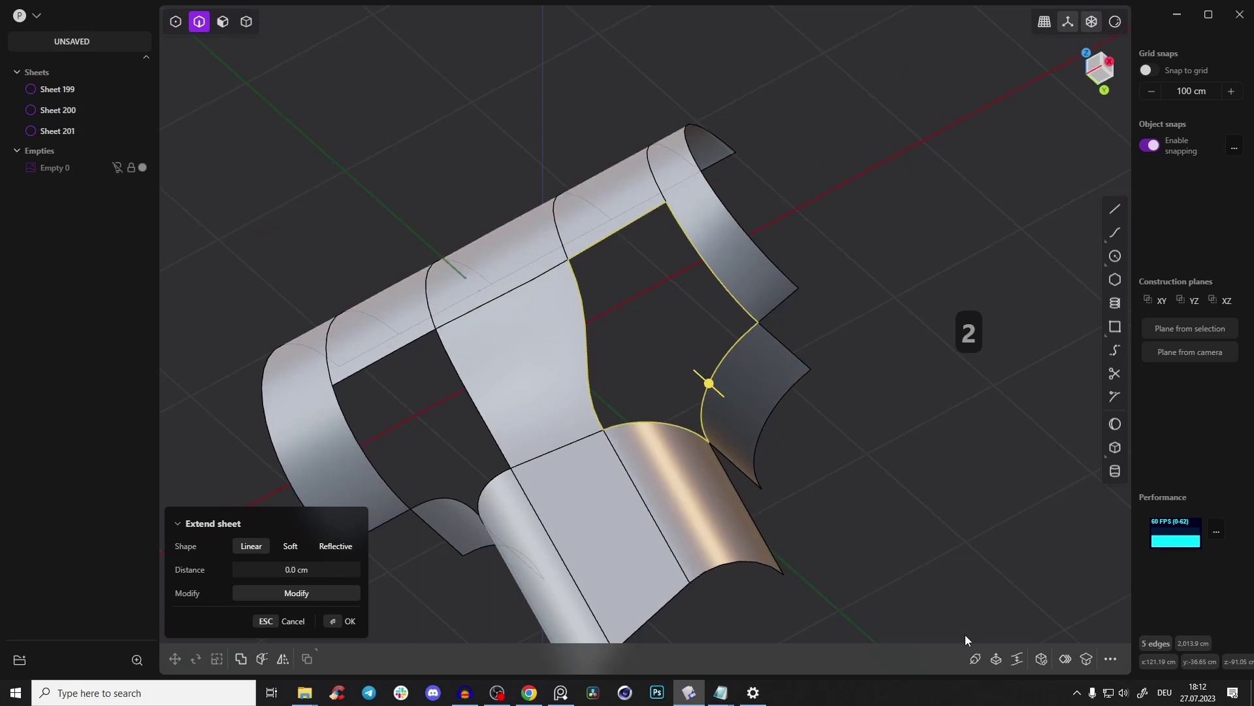
click(1017, 658)
middle_drag(716, 358, 586, 192)
key(Tab)
middle_drag(613, 380, 595, 293)
middle_drag(665, 410, 629, 335)
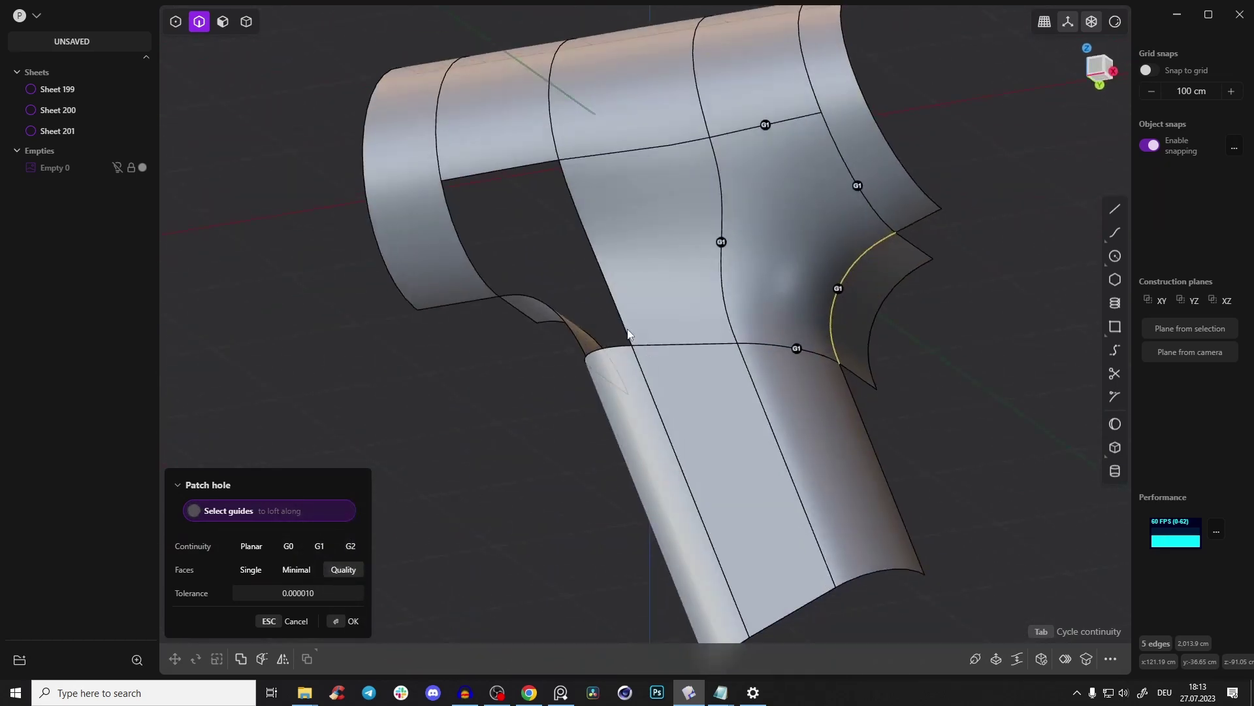
key(Return)
Patch the front opening from its five boundary edges with G1 continuity on every side
key(Tab)
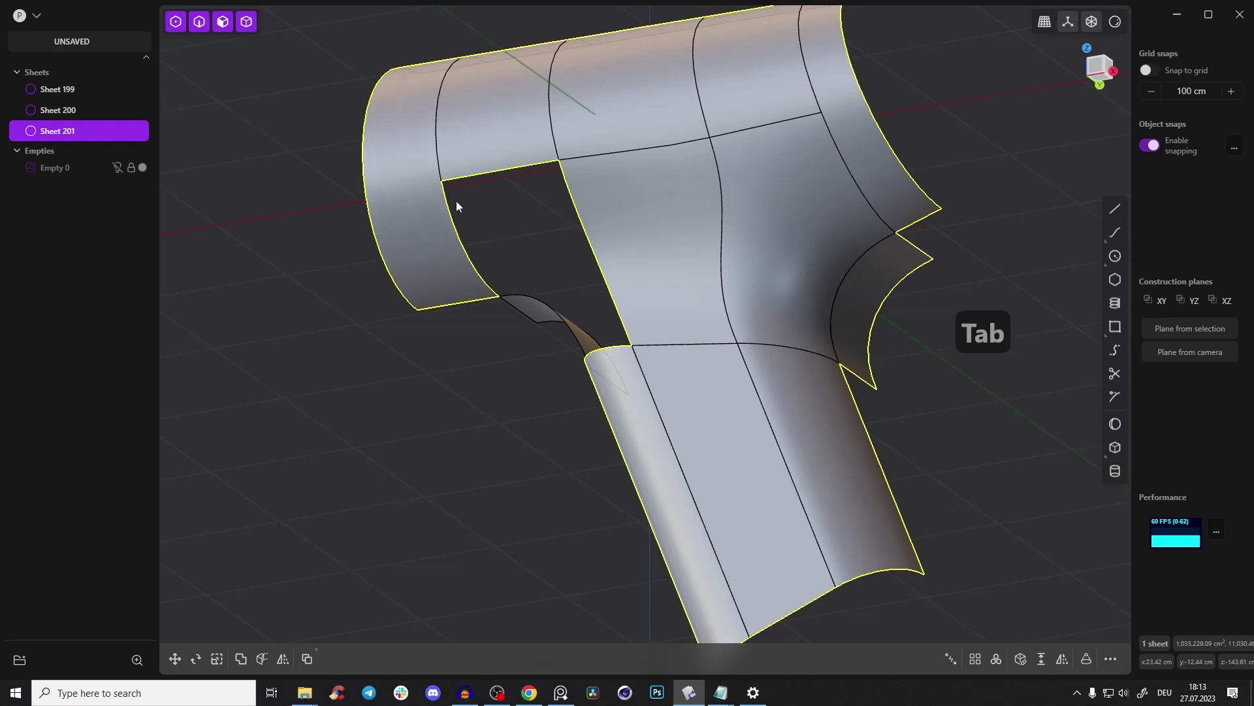
key(2)
click(452, 213)
shift+click(471, 173)
shift+click(584, 224)
shift+click(563, 318)
shift+click(613, 345)
middle_drag(613, 345, 552, 255)
click(973, 660)
key(Tab)
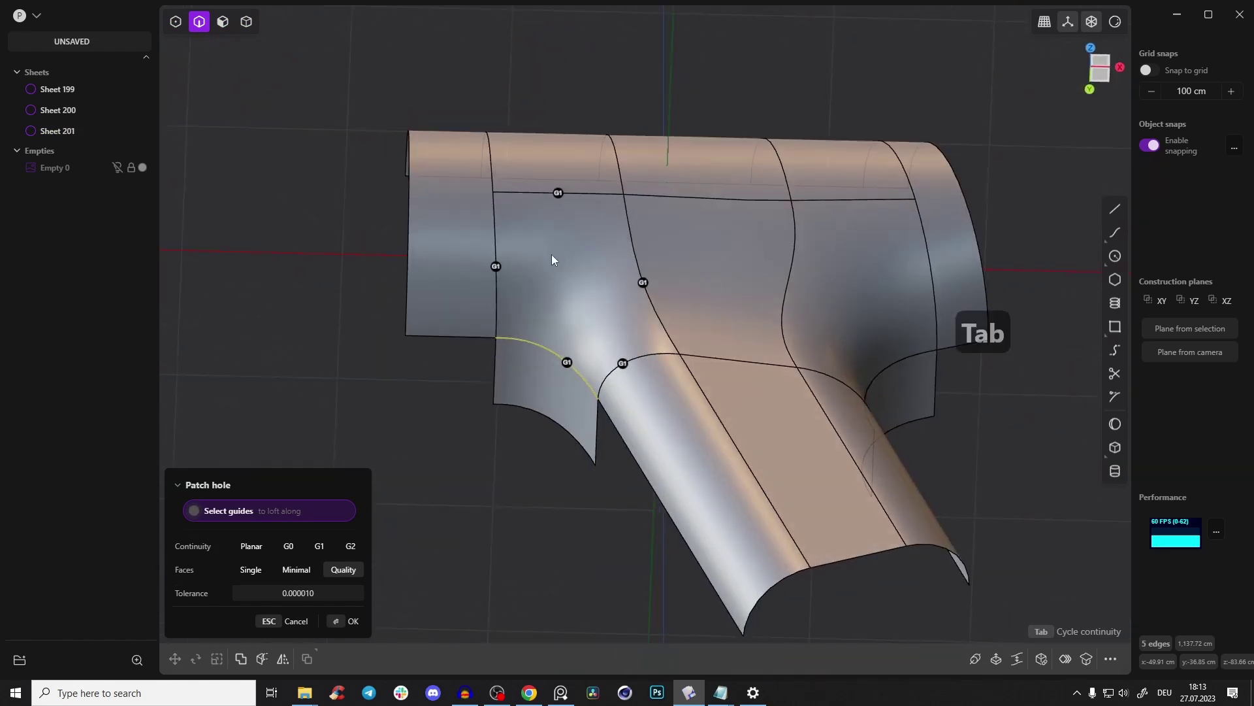
middle_drag(621, 223, 600, 279)
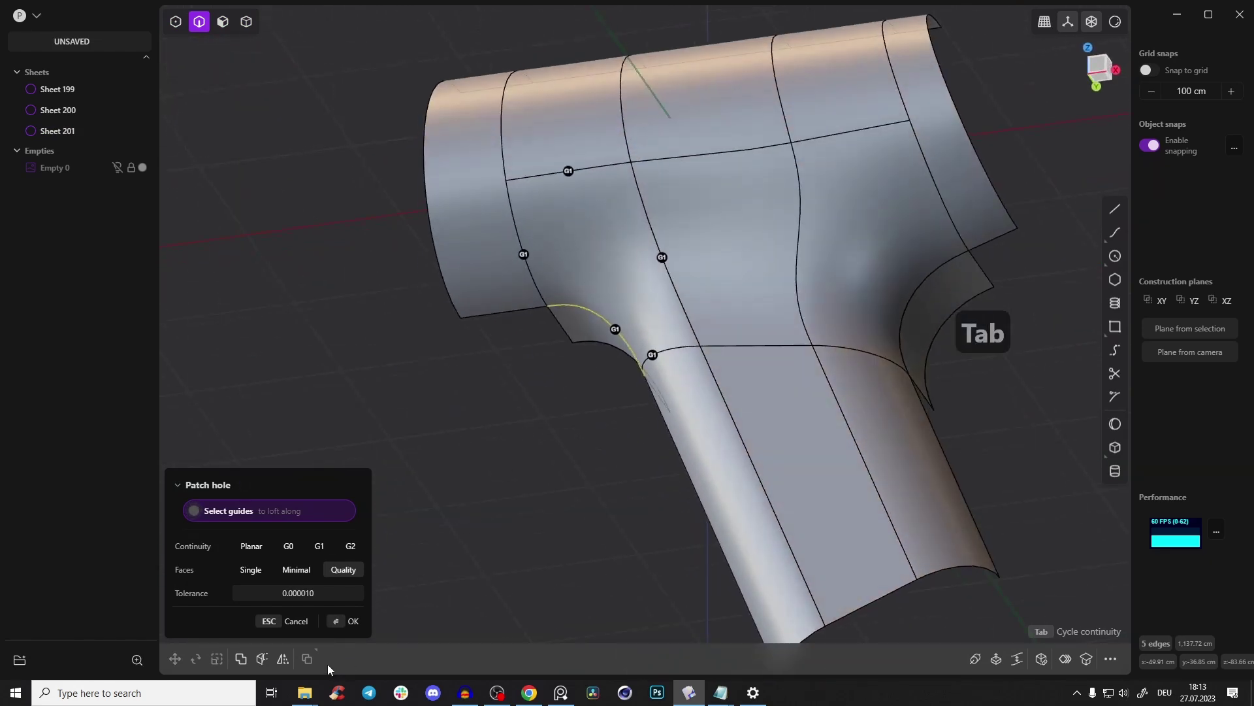
click(351, 621)
Delete the two leftover extruded support sheets, Sheet 200 and Sheet 199, undoing the accidental deletion of the joined drill sheet
key(Tab)
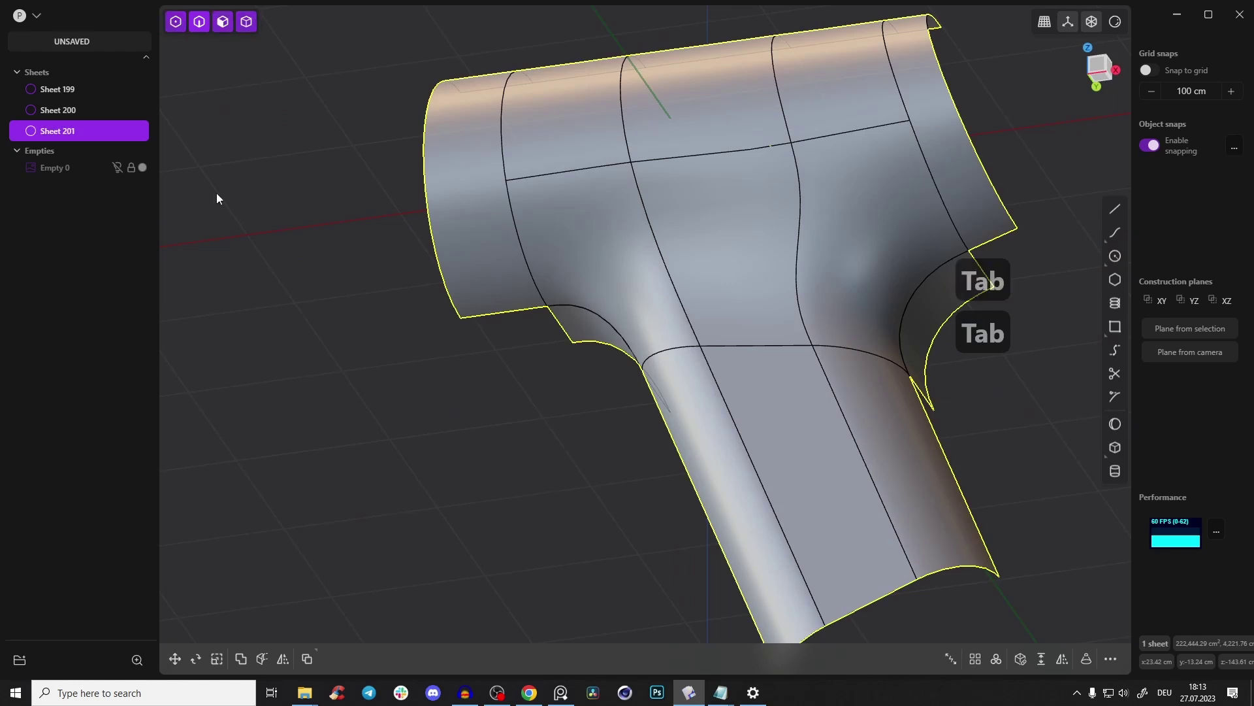
click(65, 115)
key(x)
click(66, 113)
key(x)
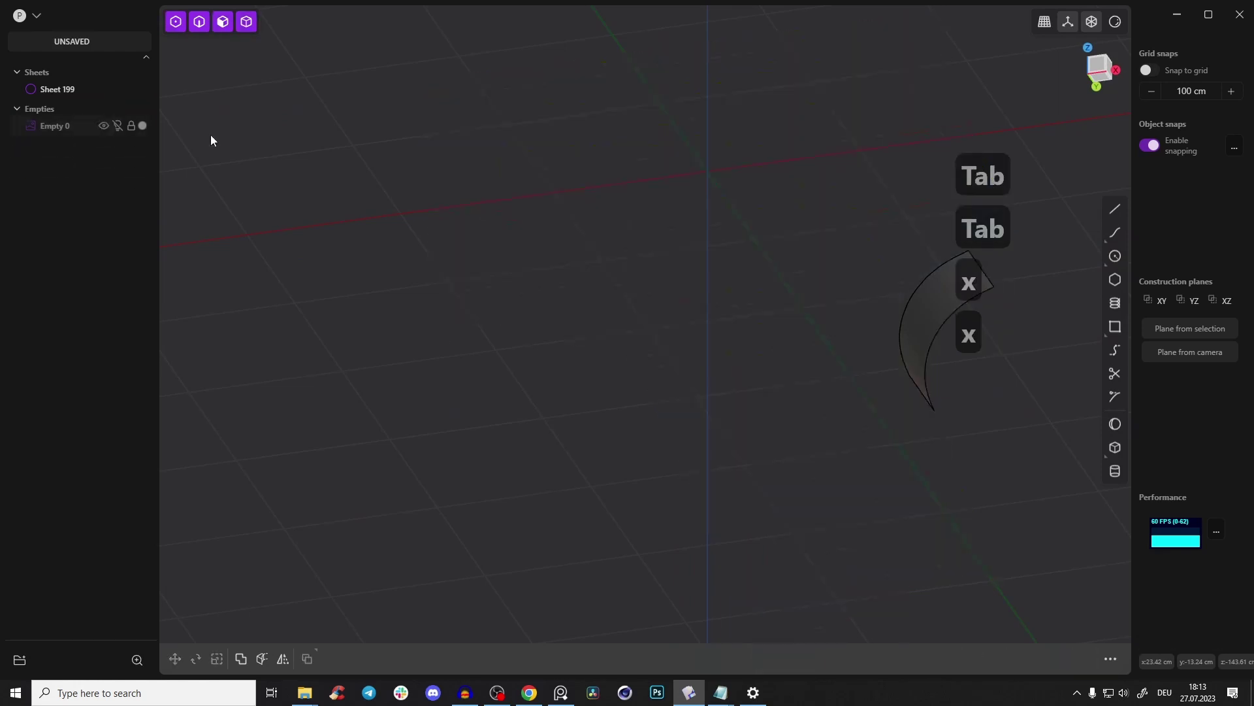
key(ctrl+z)
key(x)
Delete the front and rear extruded support strip faces from the joined drill sheet
key(Tab)
click(586, 333)
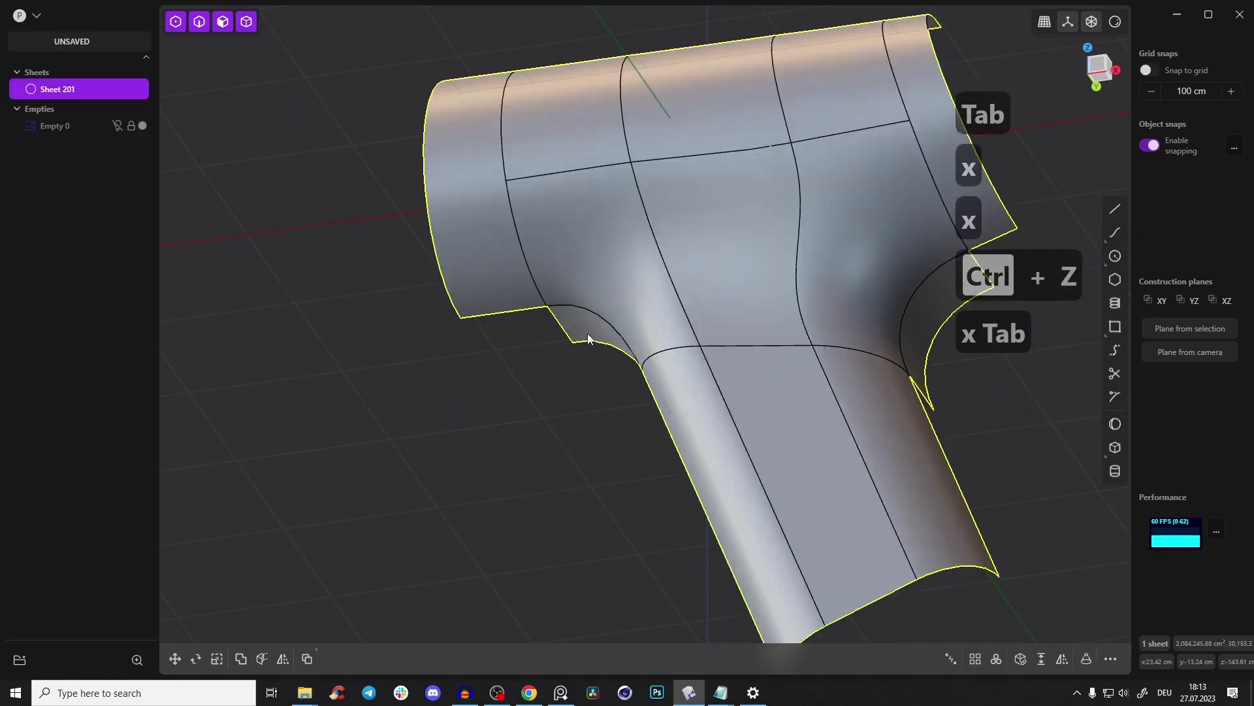
click(587, 332)
key(x)
click(934, 323)
key(x)
Shade the drill surface in glossy red to examine its smoothness, and bring up the drill's reference picture in the image viewer
middle_drag(934, 323, 871, 263)
scroll(871, 263, down, 3)
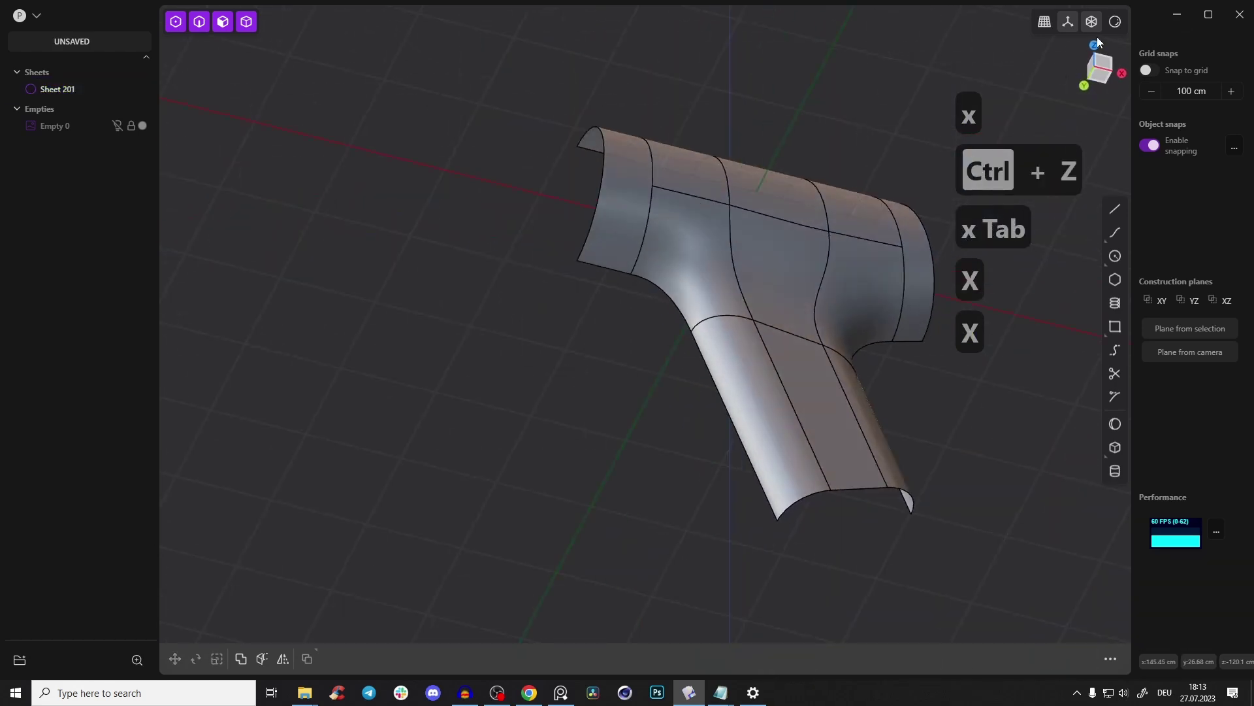
click(1115, 22)
click(1074, 65)
middle_drag(803, 275, 751, 424)
click(559, 692)
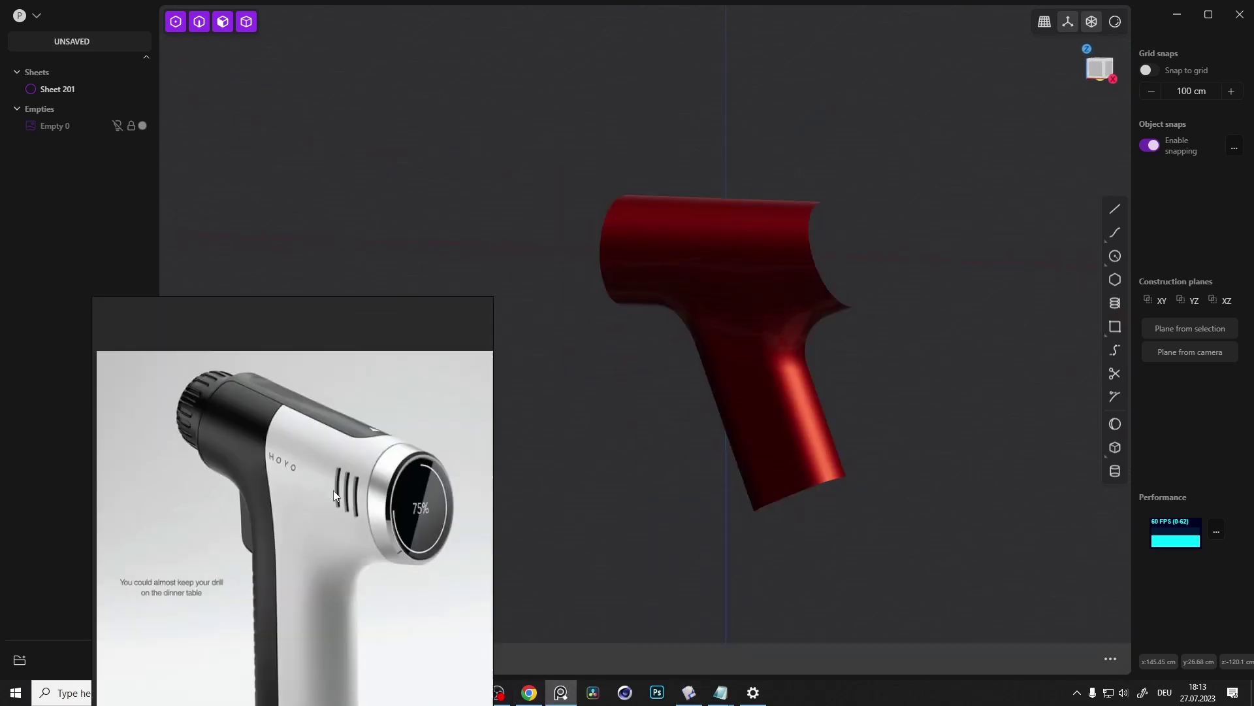
Inspect the glossy red surface, hide the reference picture, and switch the shading to the grey material with edges shown
middle_drag(759, 269, 716, 474)
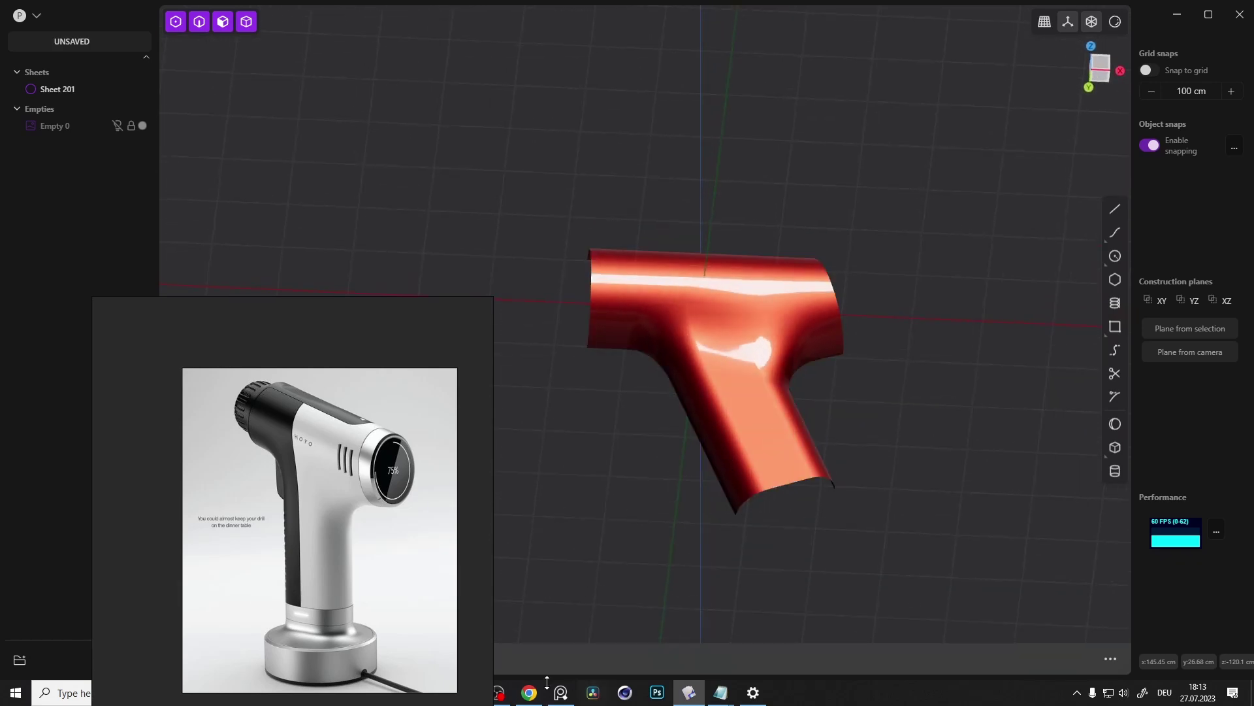
click(569, 691)
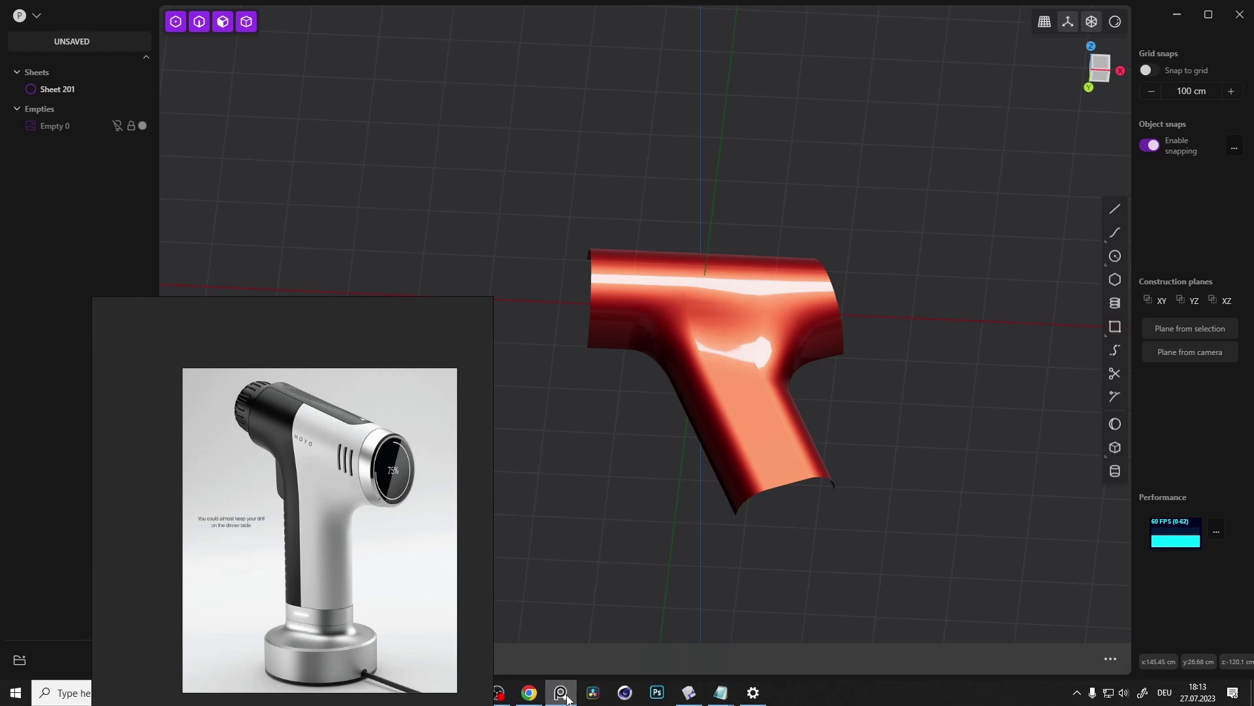
click(562, 691)
middle_drag(700, 377, 602, 449)
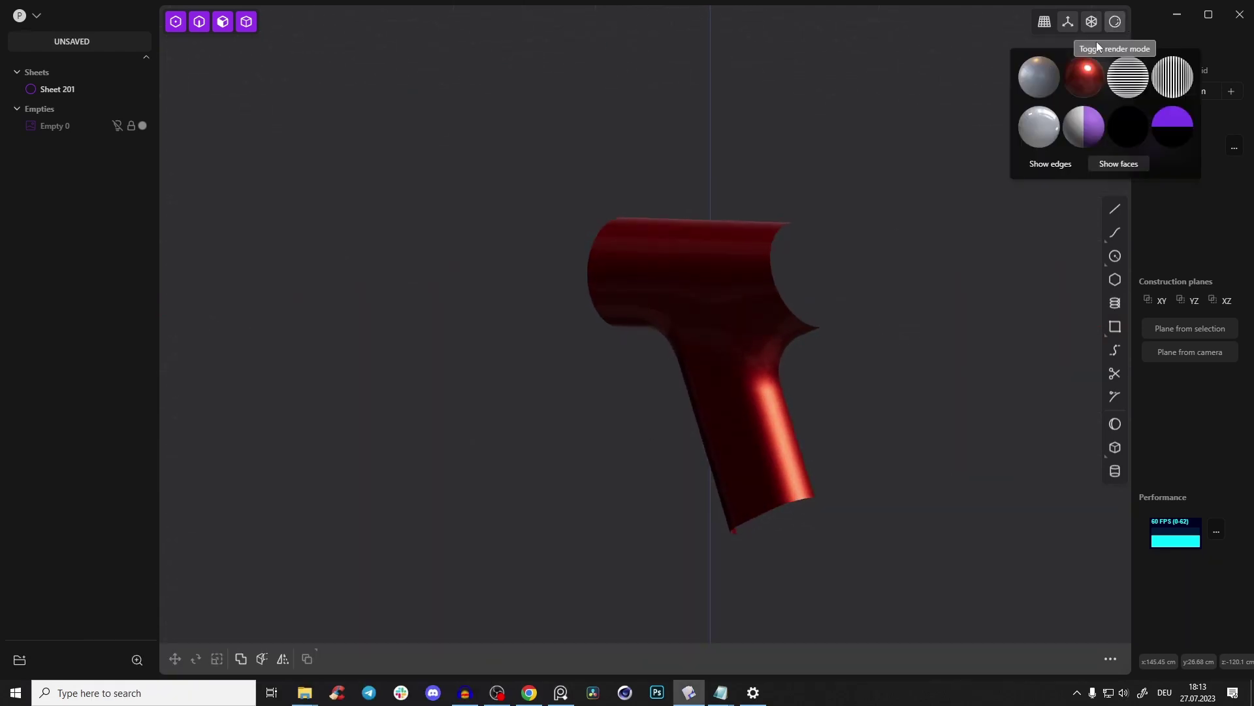
mouse_move(1115, 23)
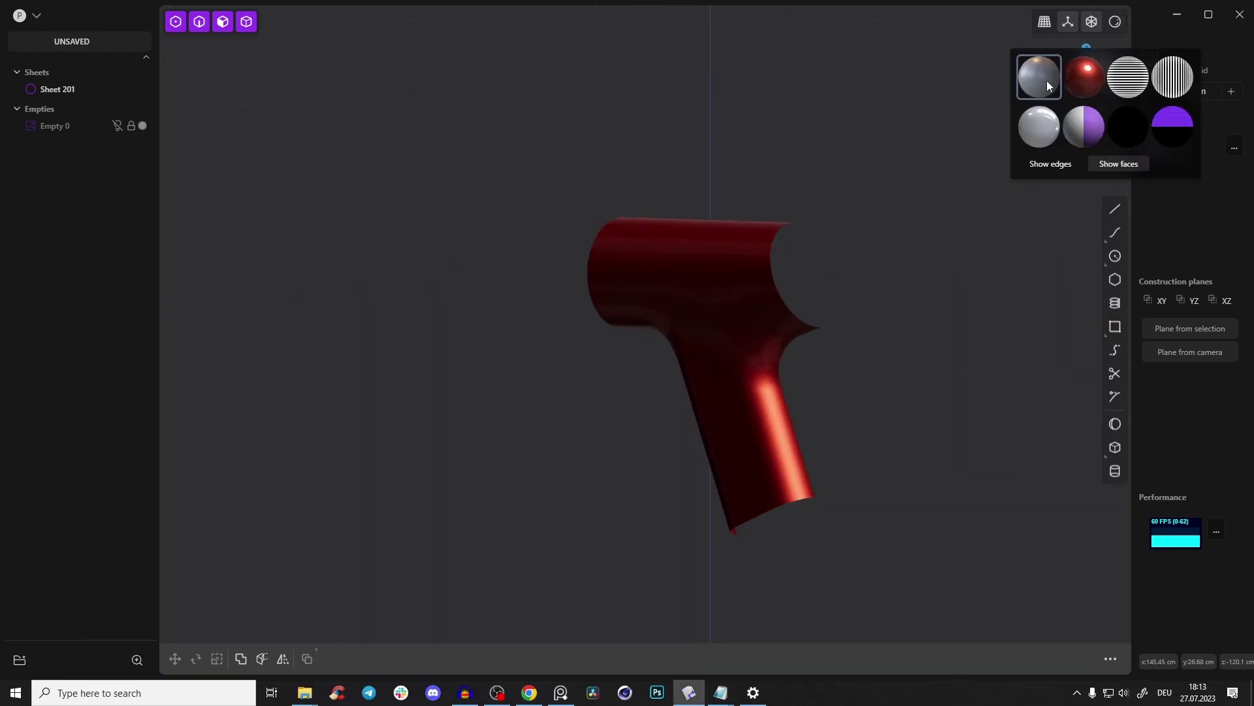
click(1045, 77)
click(1050, 165)
Mirror the half drill sheet along positive Y with the halves merged together, and toggle the X-ray display
middle_drag(656, 228, 714, 291)
click(746, 268)
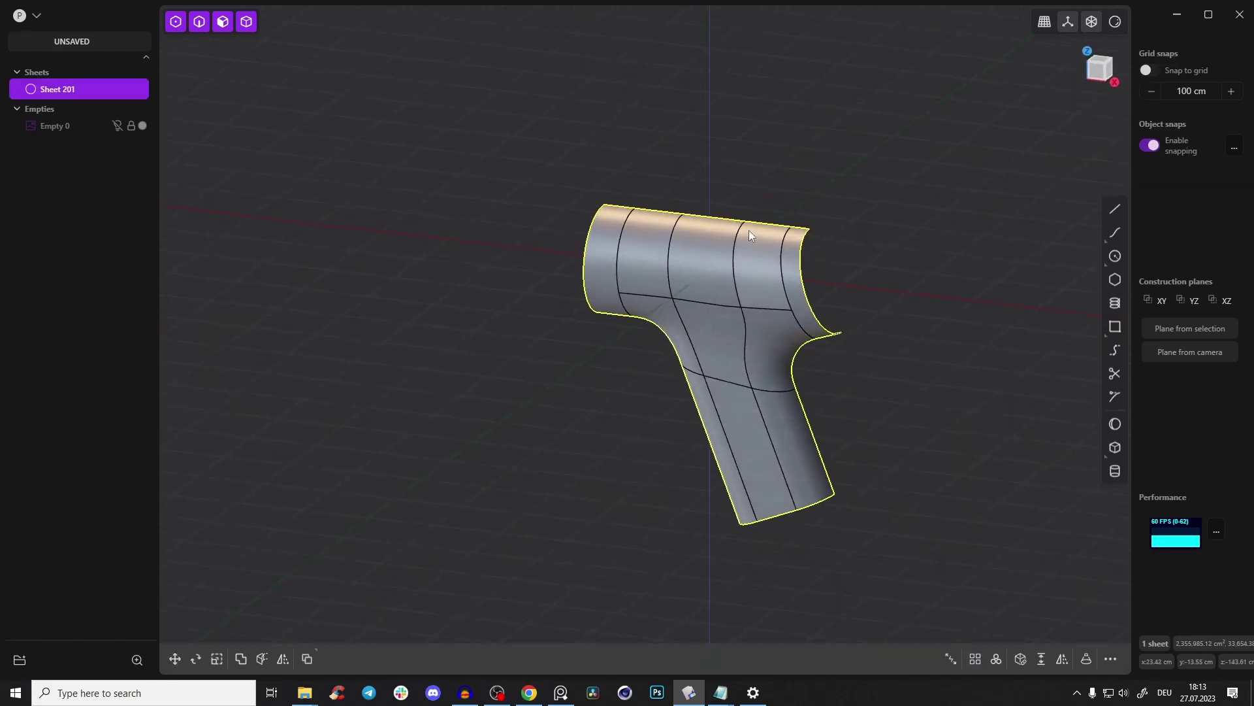
key(alt+x)
key(x)
key(y)
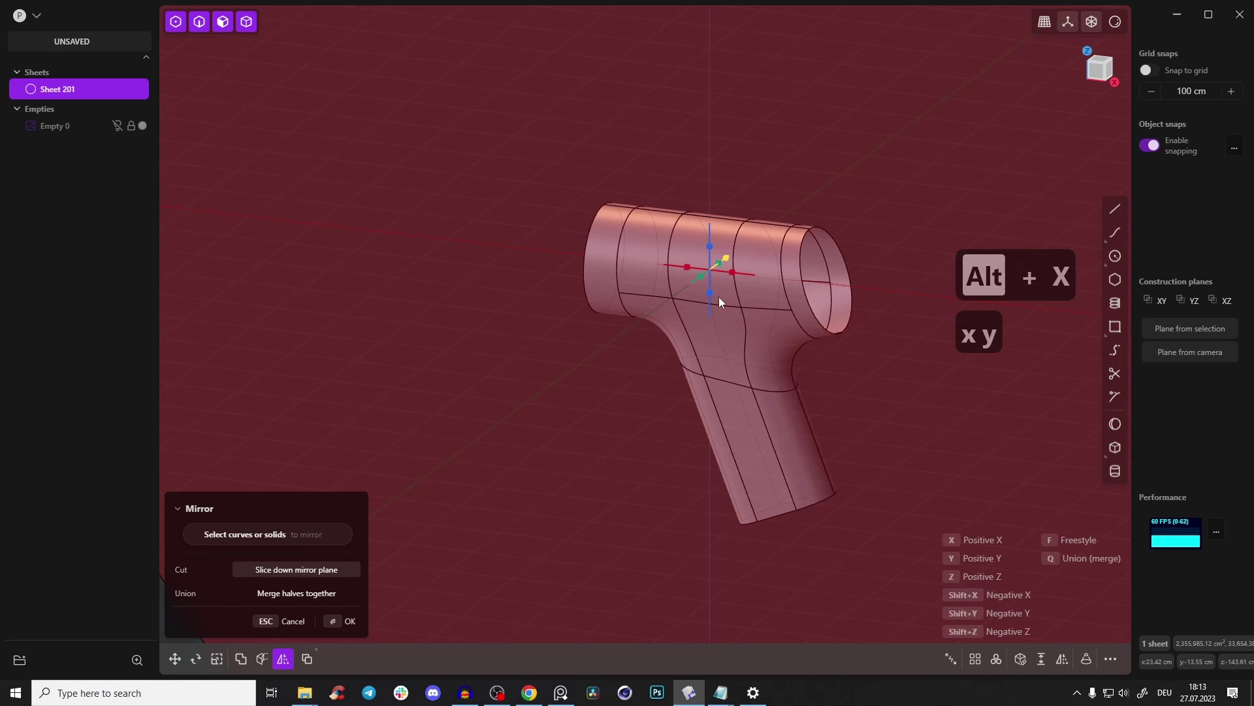
click(296, 592)
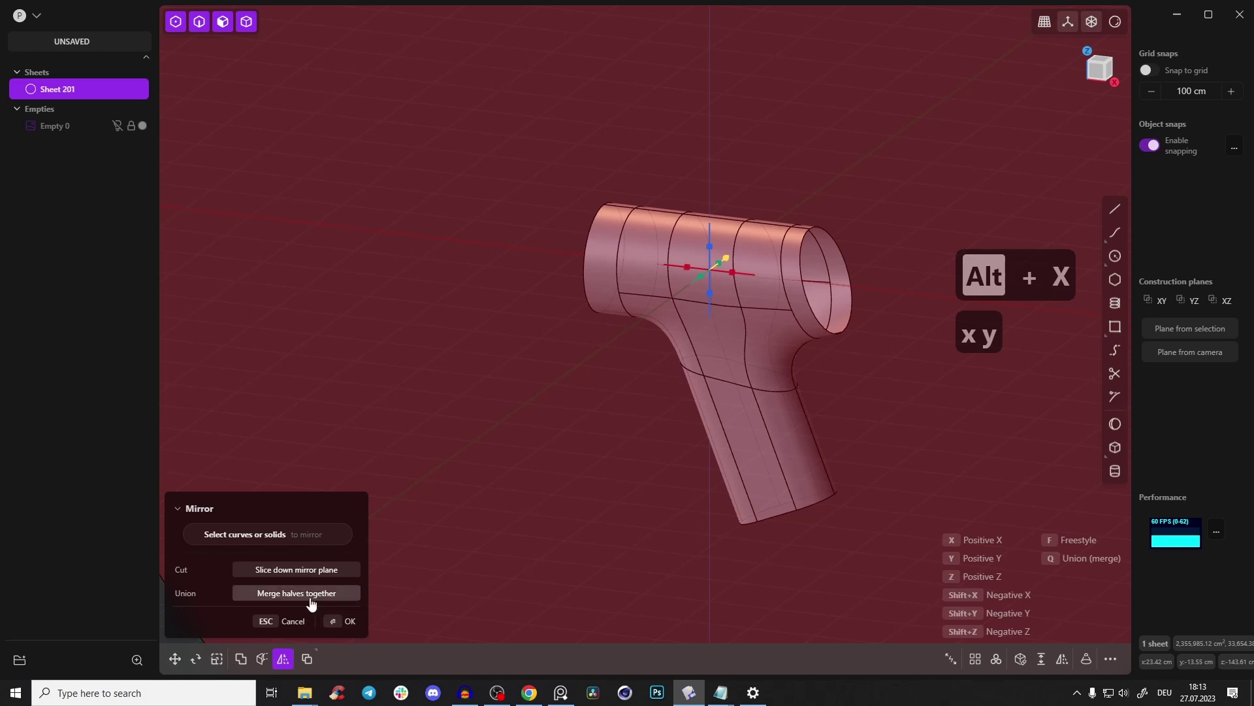
click(351, 621)
click(585, 472)
key(Tab)
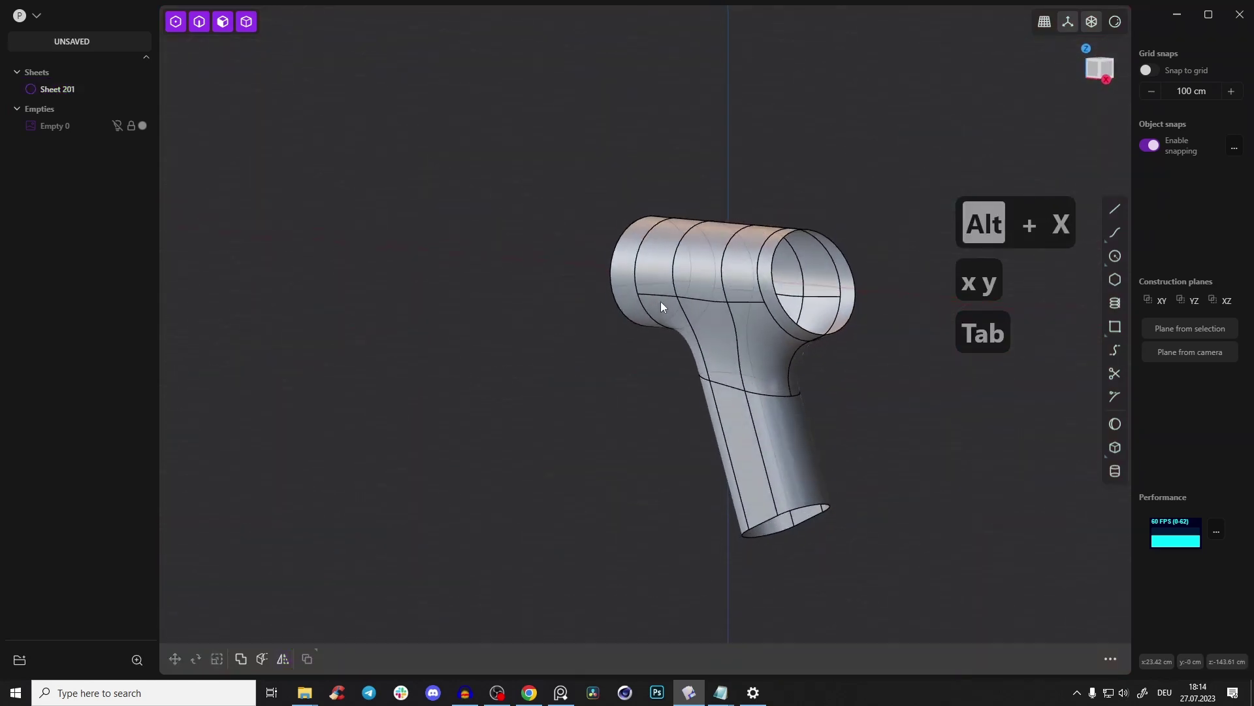
key(alt+z)
middle_drag(733, 277, 662, 366)
Bring up the reference board, examine the side-view pictures of the drill body and chuck, and widen the reference window
click(561, 692)
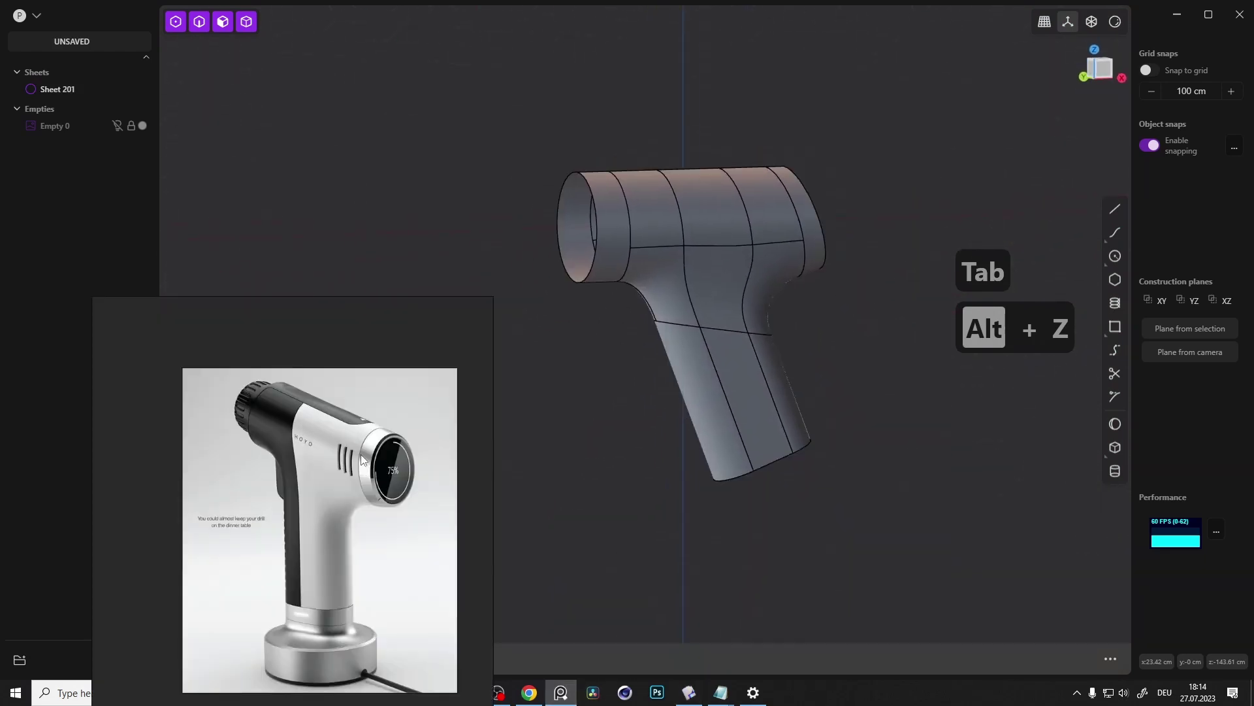
drag(365, 459, 363, 434)
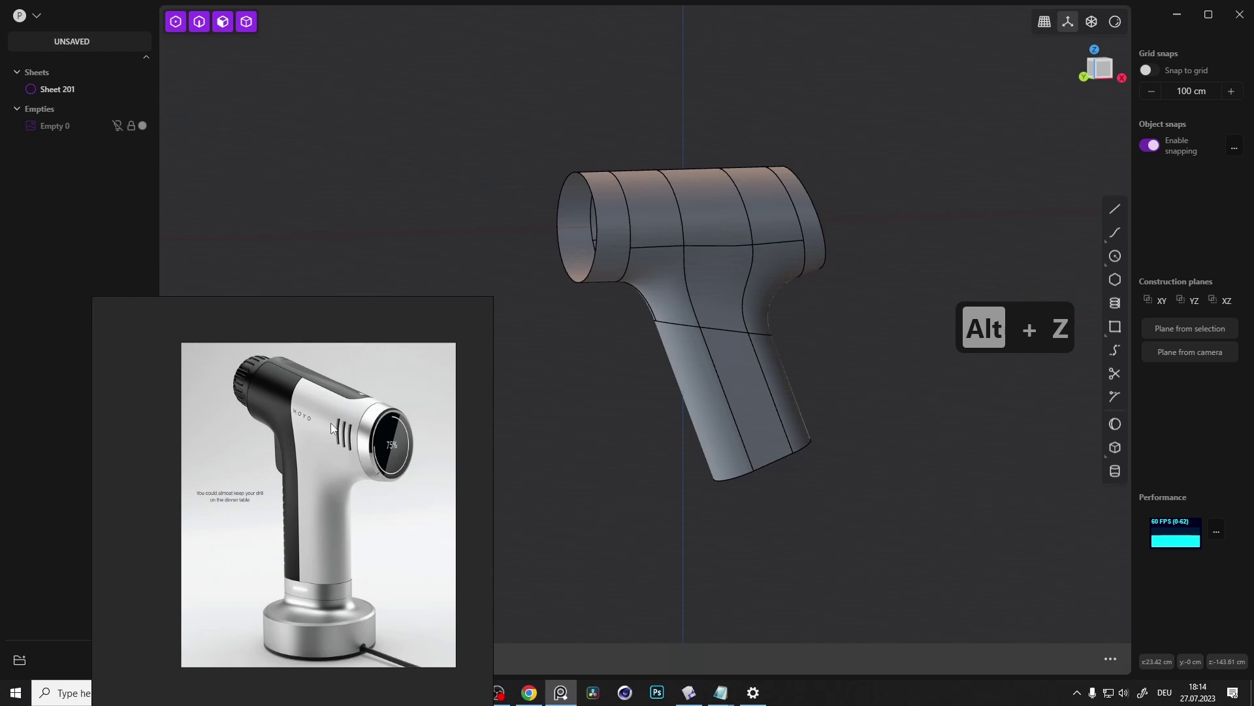
scroll(345, 411, down, 5)
middle_drag(345, 411, 247, 429)
scroll(375, 468, up, 6)
scroll(358, 536, up, 3)
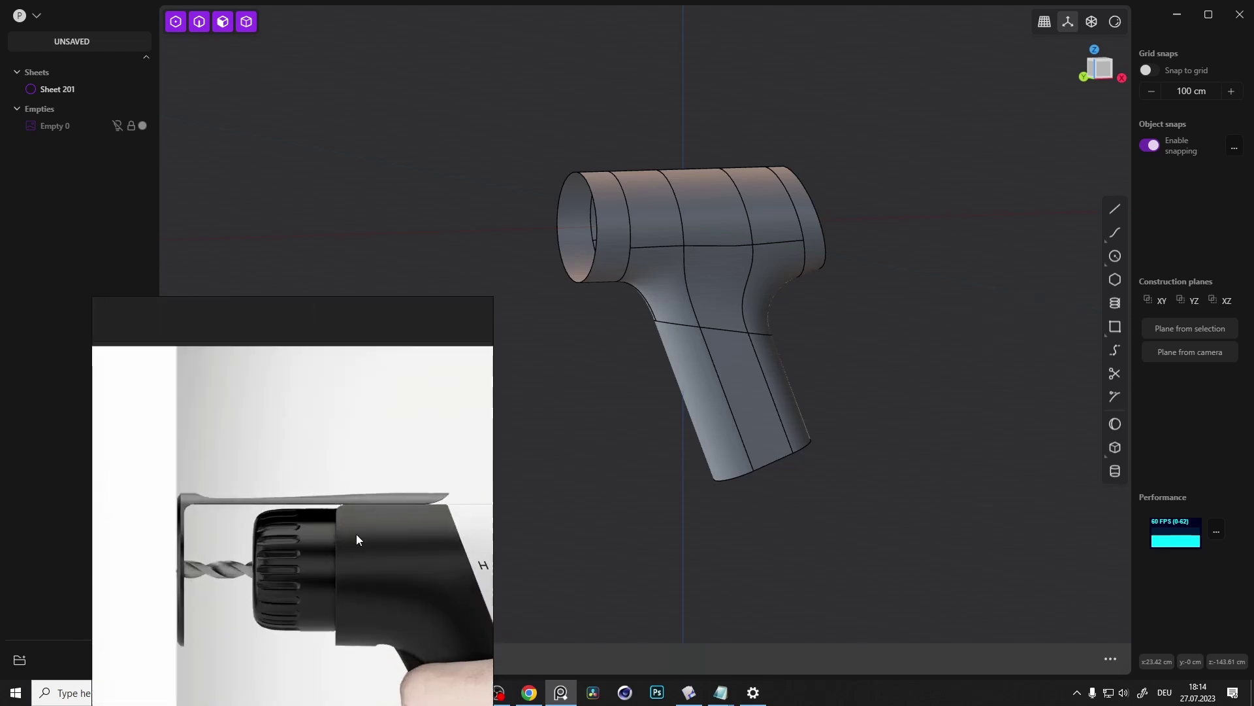
scroll(315, 496, up, 2)
scroll(345, 428, down, 6)
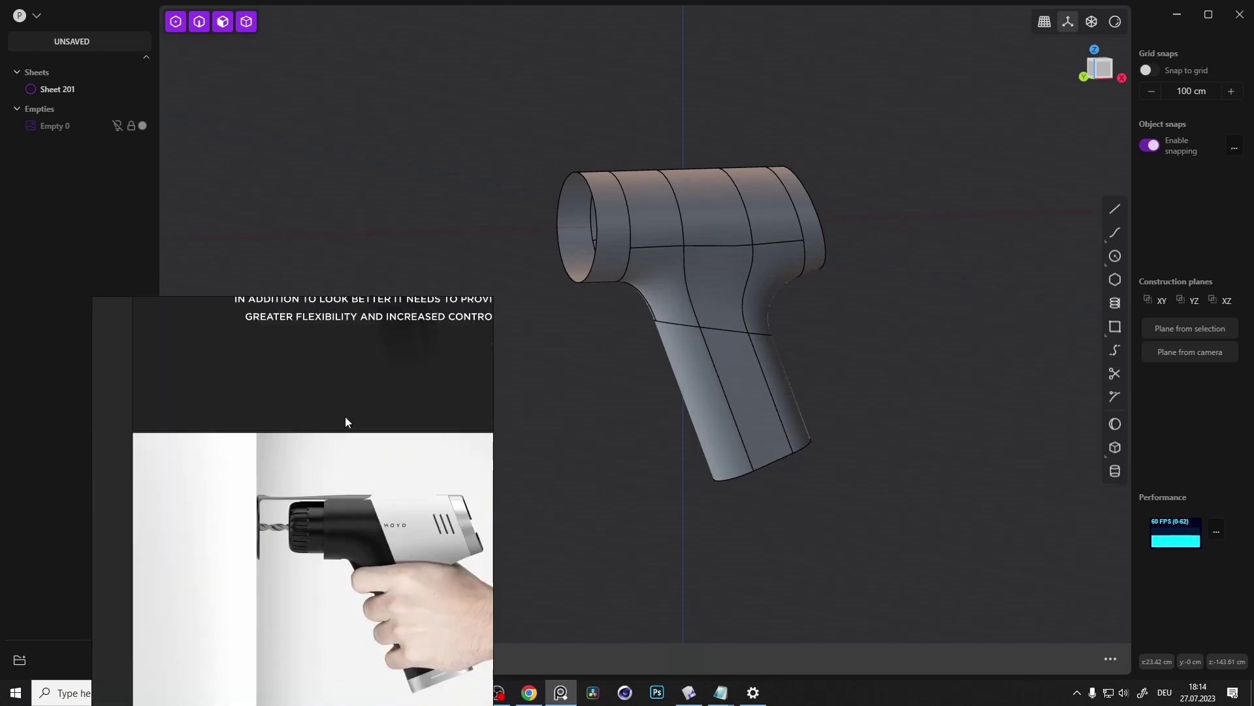
scroll(357, 523, down, 1)
scroll(405, 404, up, 8)
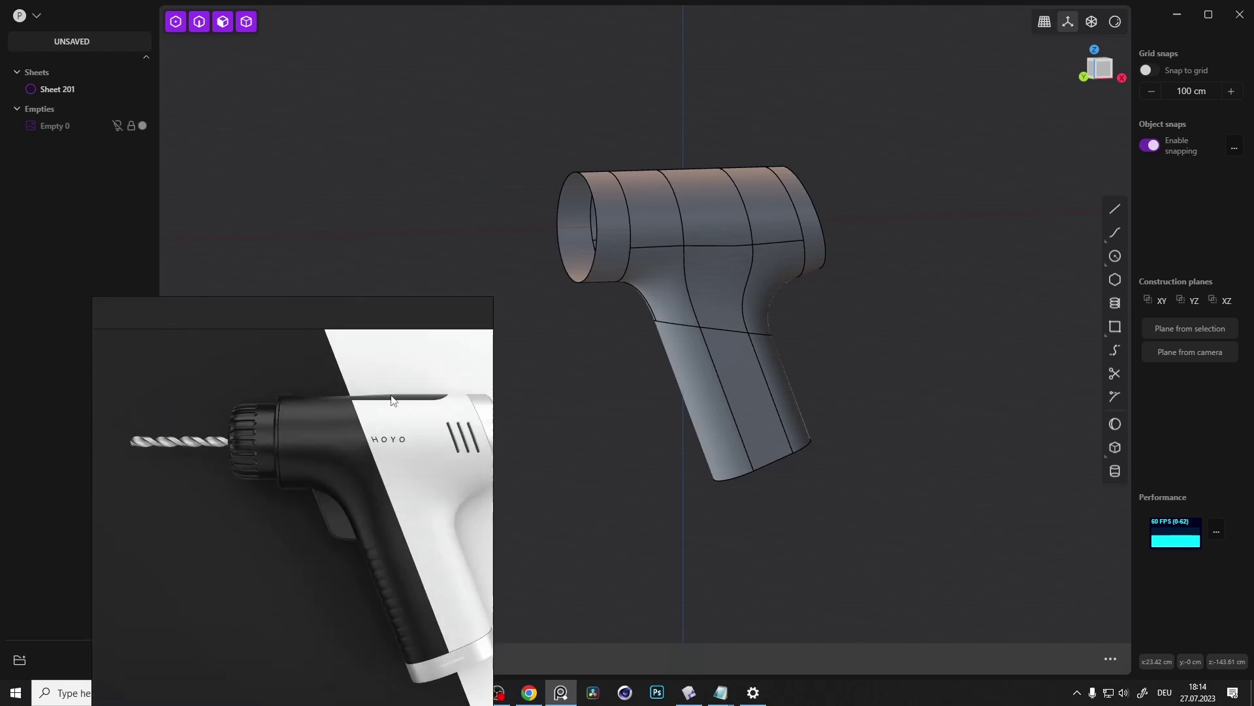
scroll(374, 405, down, 3)
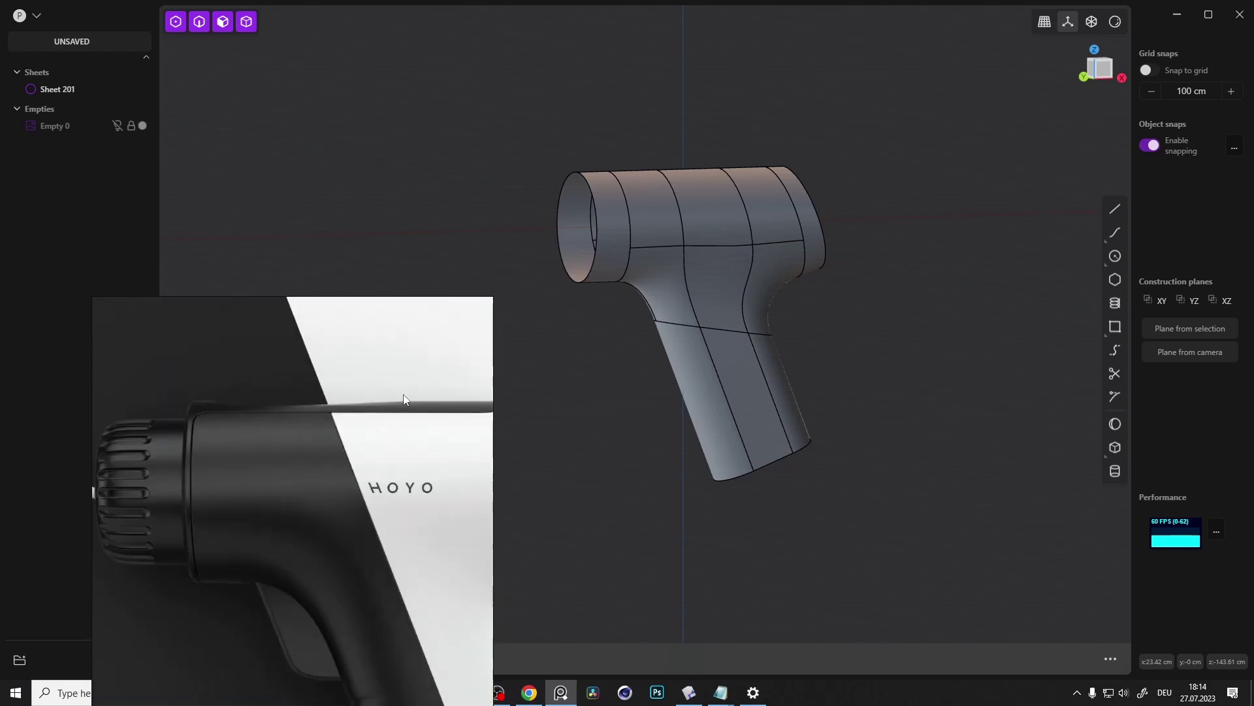
scroll(360, 401, up, 4)
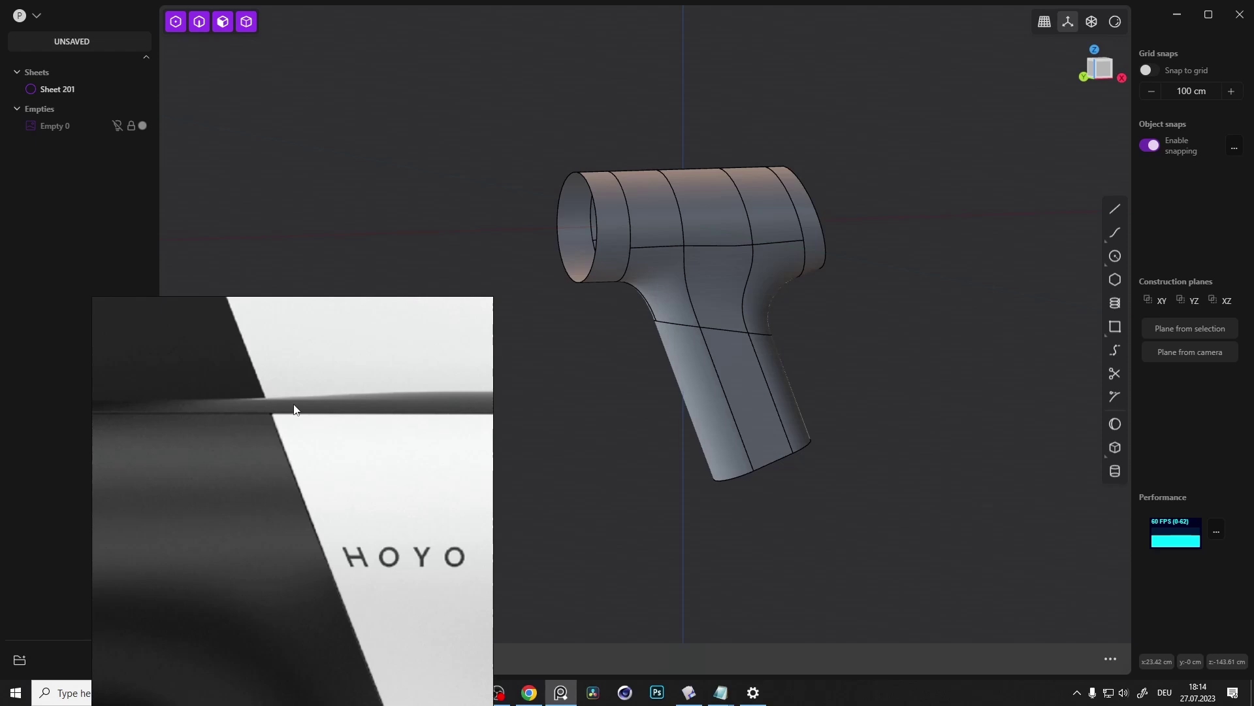
middle_drag(278, 407, 341, 403)
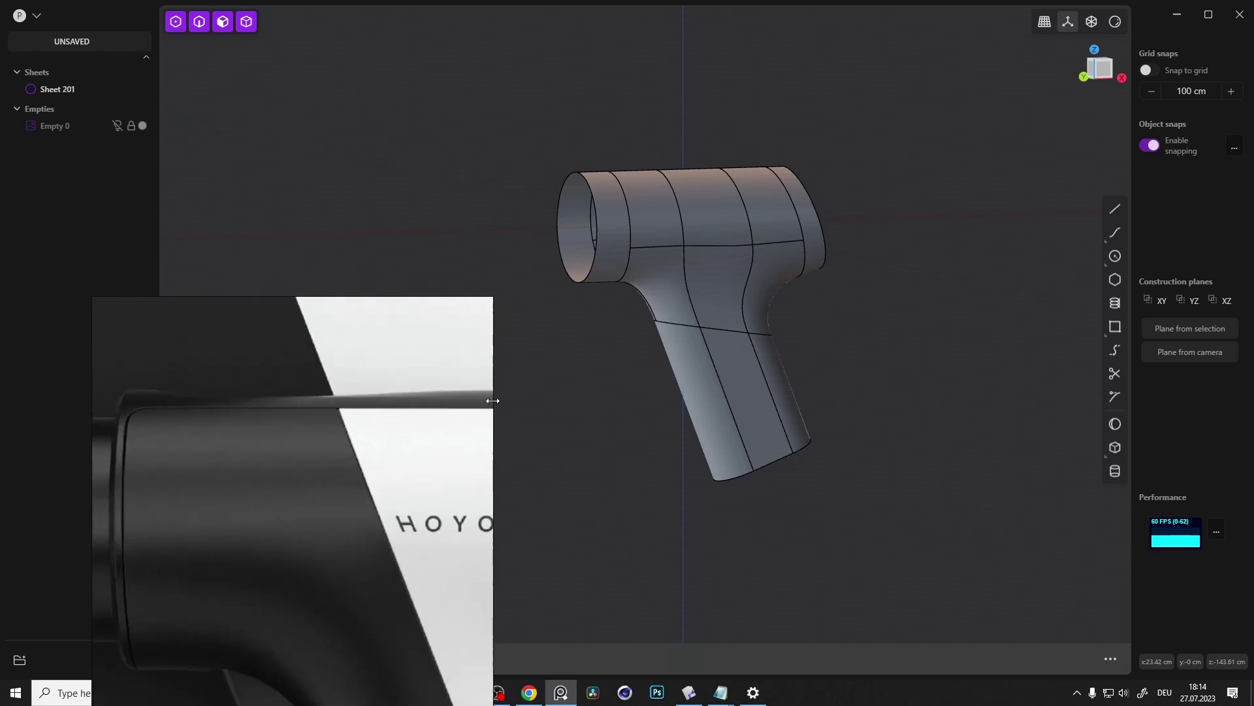
drag(493, 400, 671, 400)
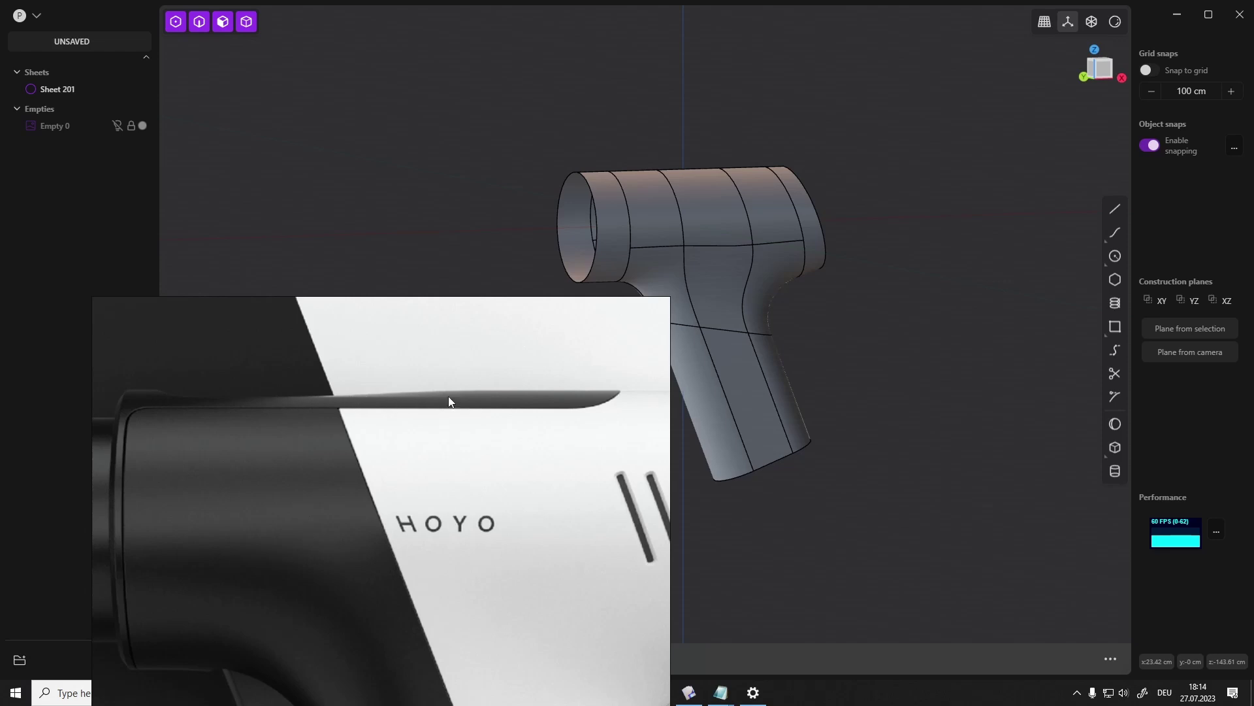
Examine the thin dark strip along the top of the drill body in the side-view and perspective pictures
scroll(416, 403, up, 3)
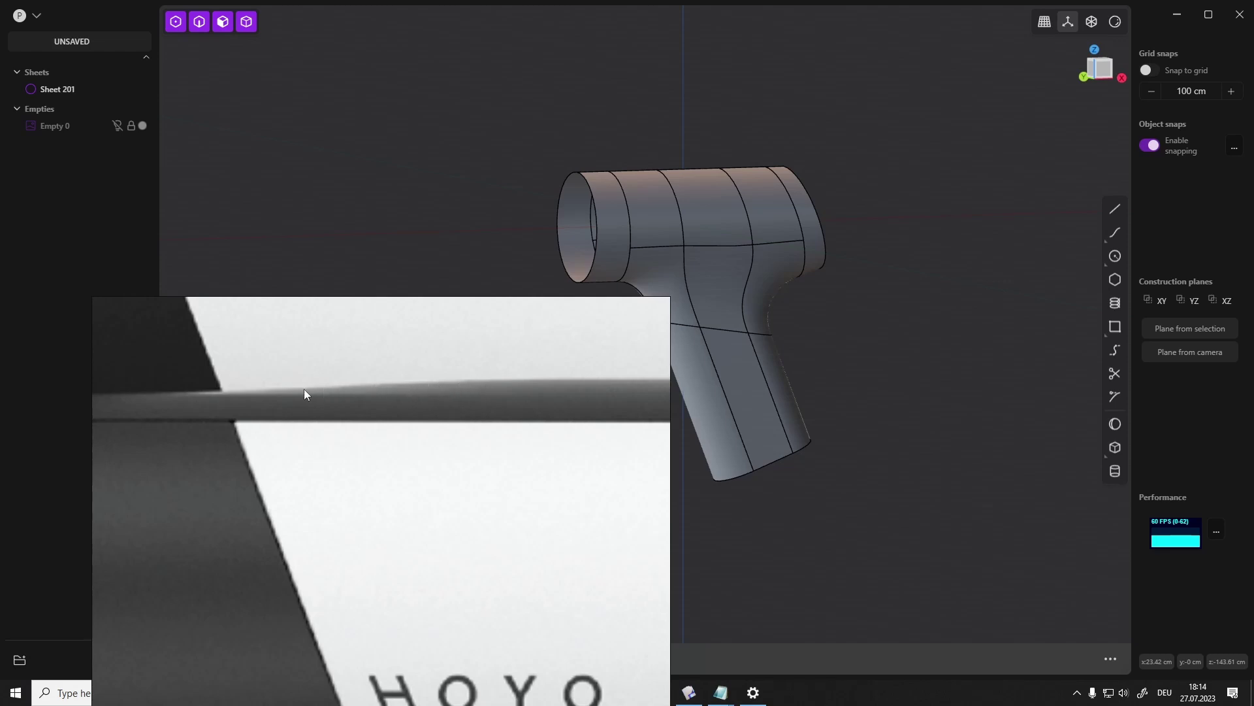
scroll(513, 398, down, 5)
scroll(472, 370, up, 5)
scroll(532, 450, down, 1)
scroll(459, 425, down, 4)
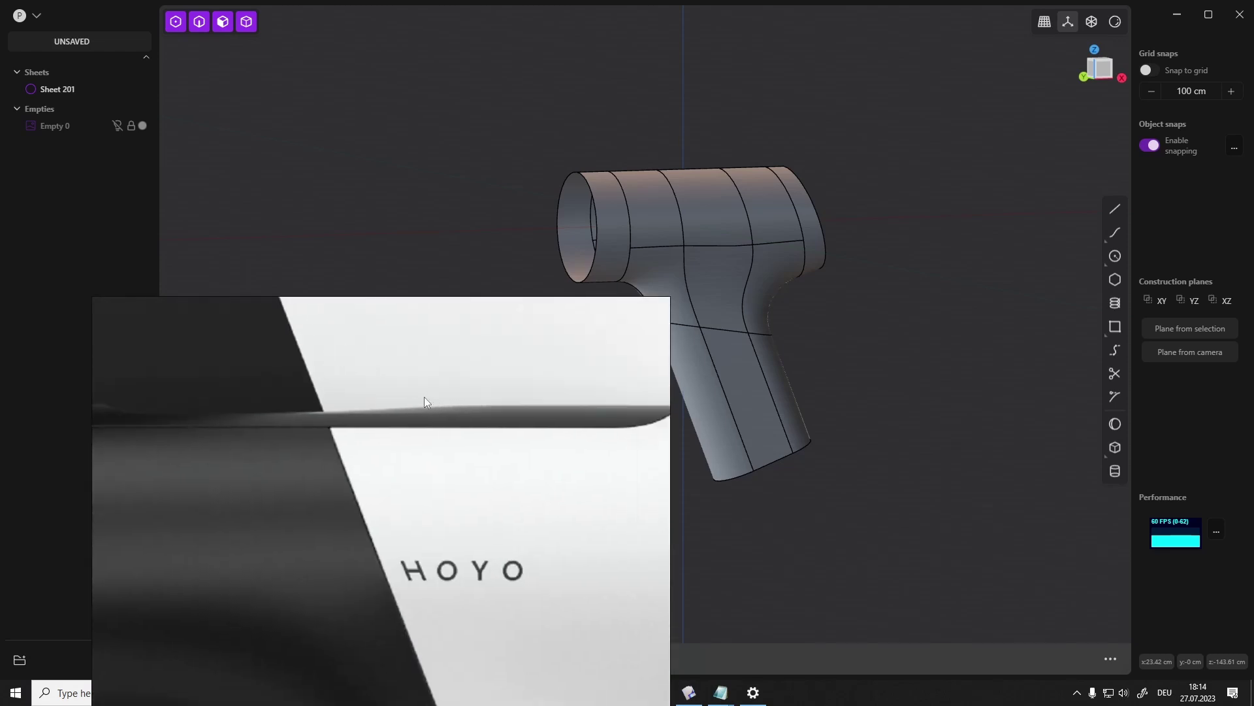
scroll(437, 397, down, 4)
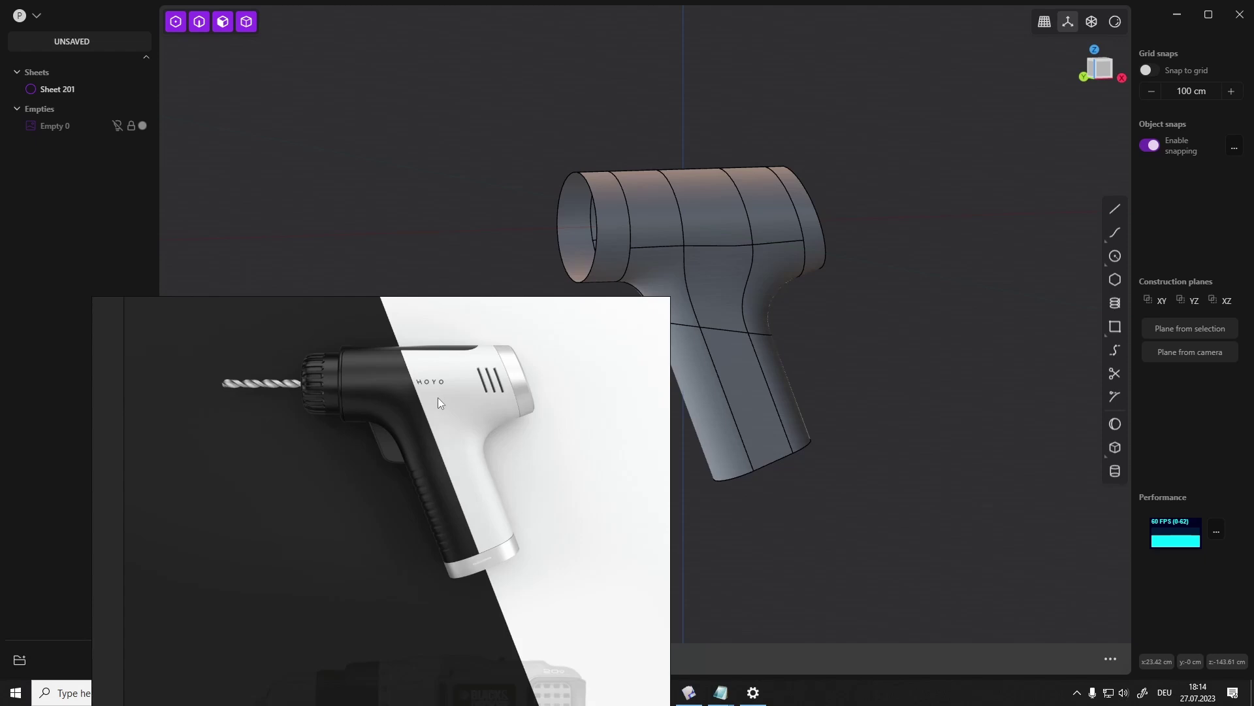
scroll(225, 414, up, 8)
scroll(309, 458, down, 3)
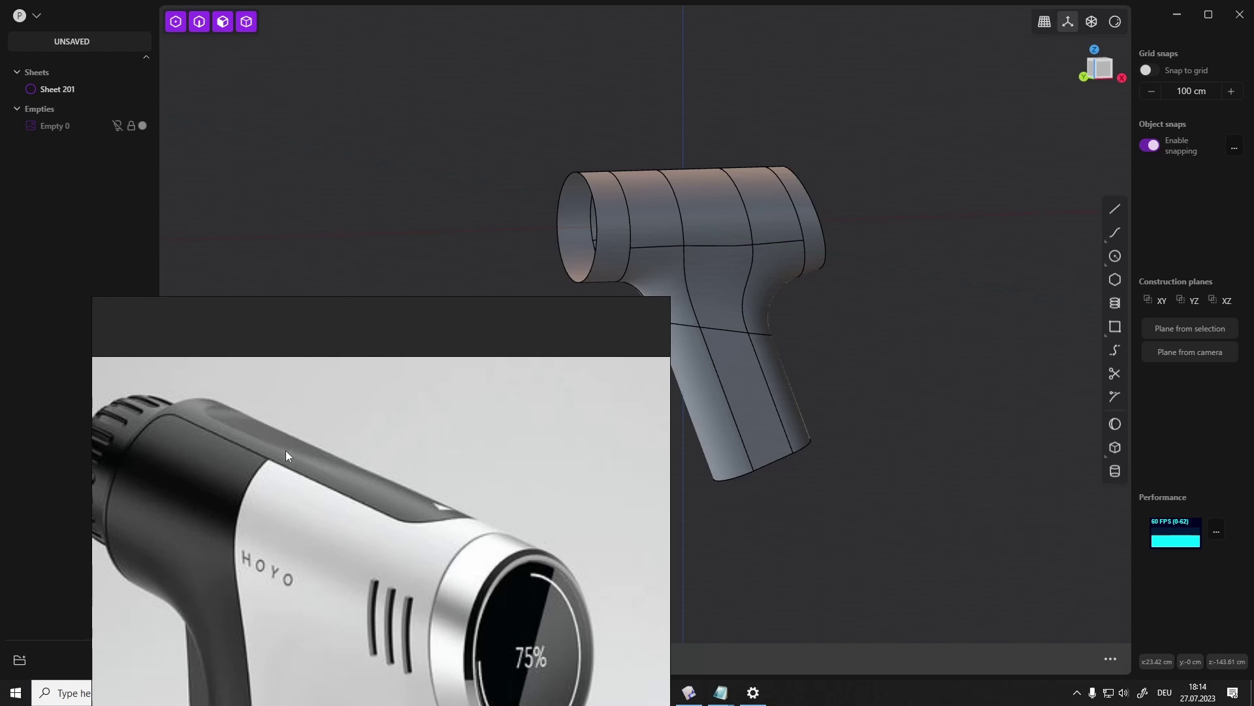
scroll(339, 475, up, 3)
scroll(294, 461, down, 5)
Reposition and narrow the reference window, examine the drill's chuck end in the perspective picture, and hide the references
right_drag(537, 529, 540, 313)
drag(670, 499, 479, 475)
scroll(353, 294, up, 5)
middle_drag(353, 288, 347, 250)
scroll(433, 324, down, 4)
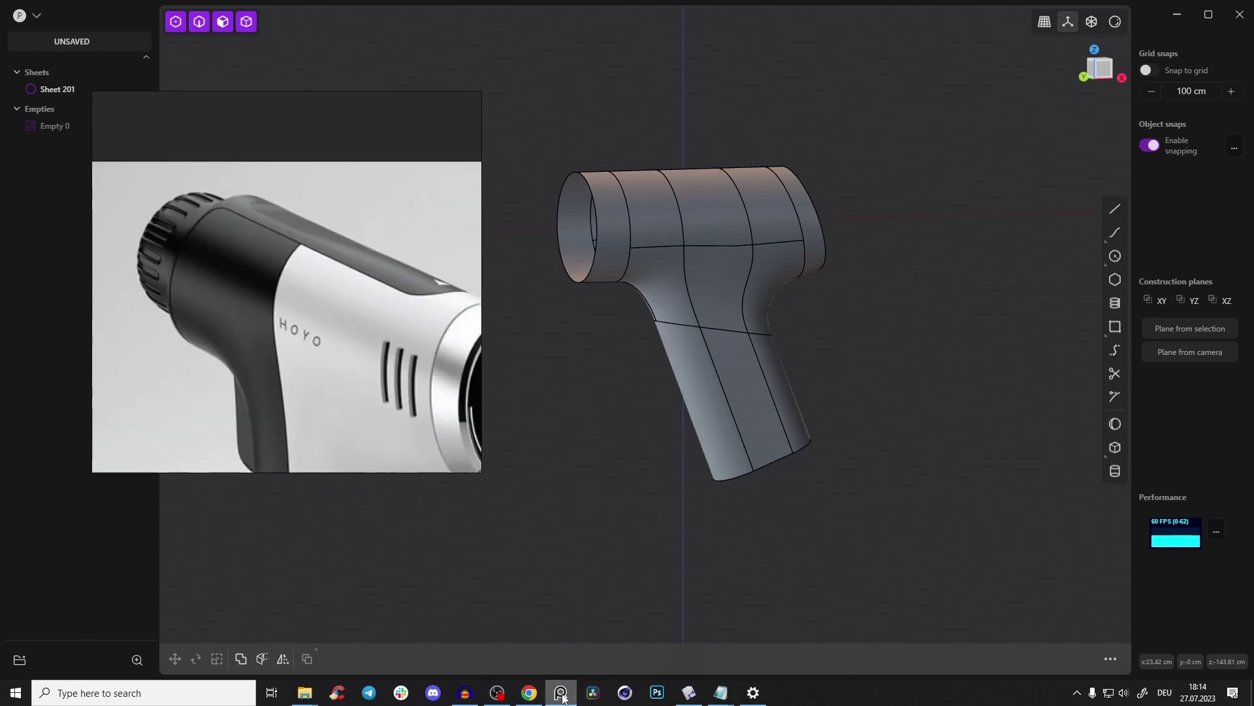
click(561, 693)
Cap the open ends of the mirrored drill sheet to turn it into a solid, and deselect it
middle_drag(781, 283, 751, 288)
click(730, 202)
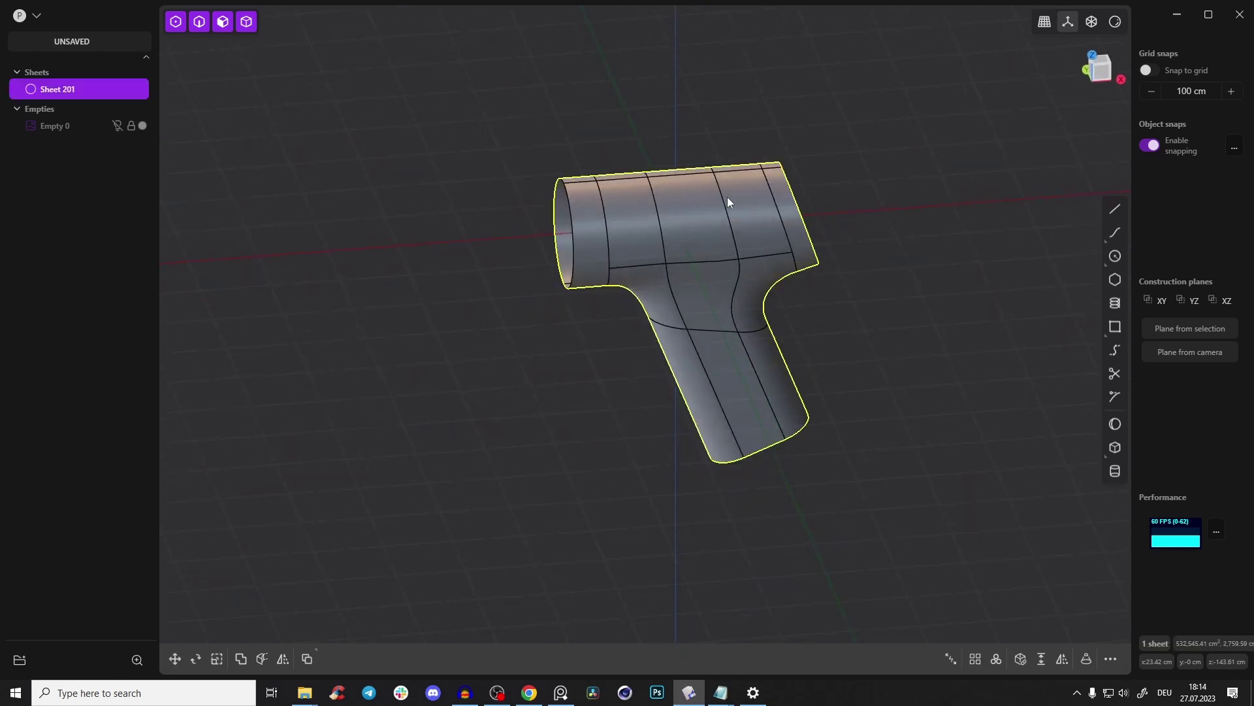
click(1020, 658)
middle_drag(692, 258, 536, 196)
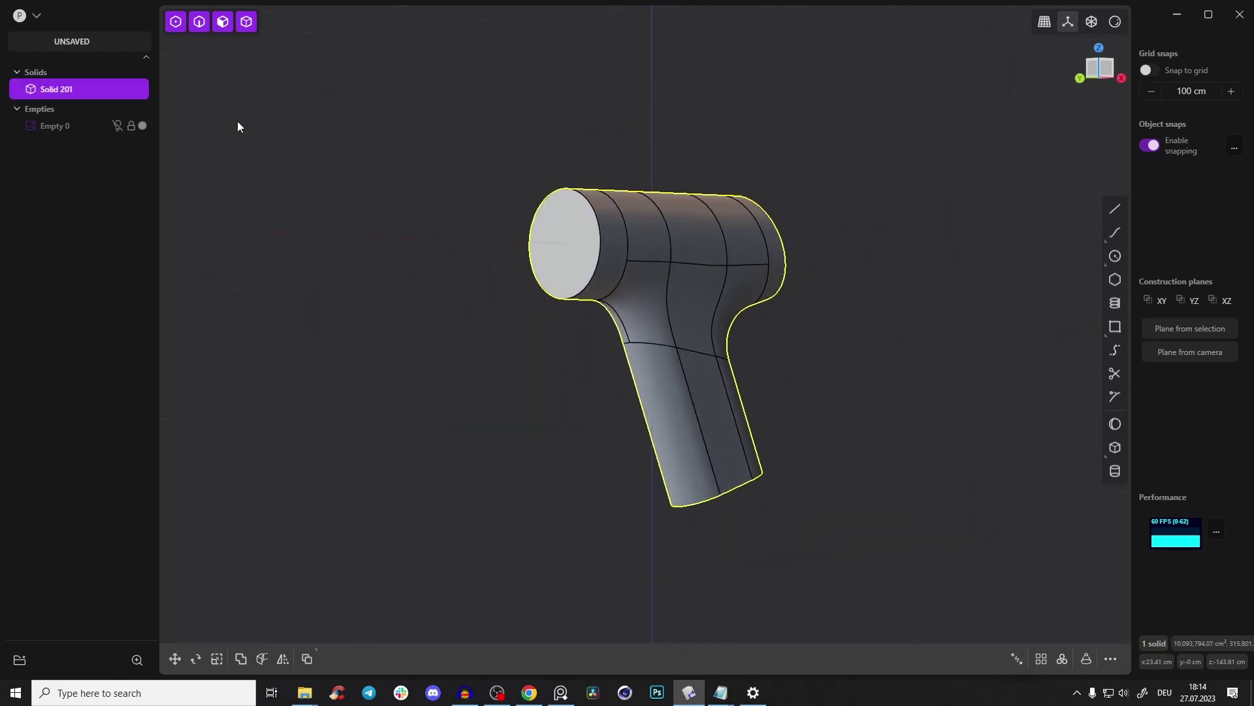
click(1109, 72)
scroll(668, 293, up, 4)
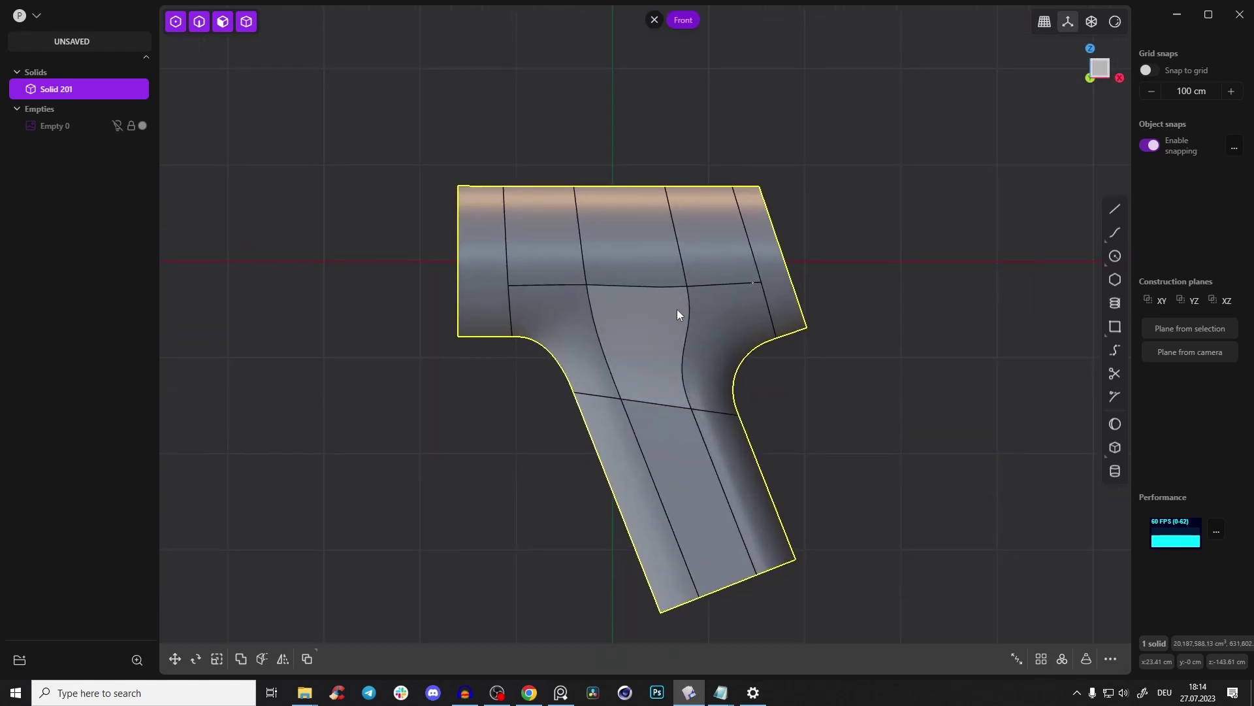
click(204, 164)
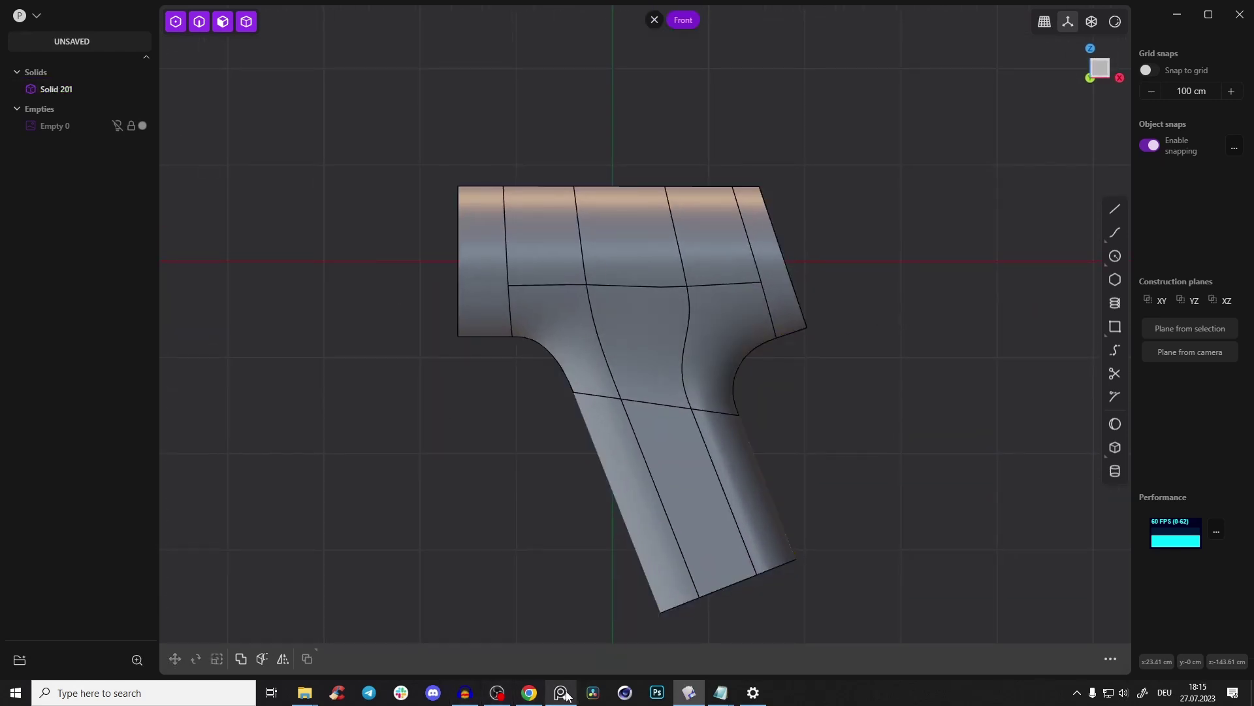
Bring the references back beside the front view and examine how the upper strip meets the body near the chuck
click(560, 693)
scroll(290, 285, down, 6)
middle_drag(337, 285, 248, 315)
scroll(375, 228, up, 5)
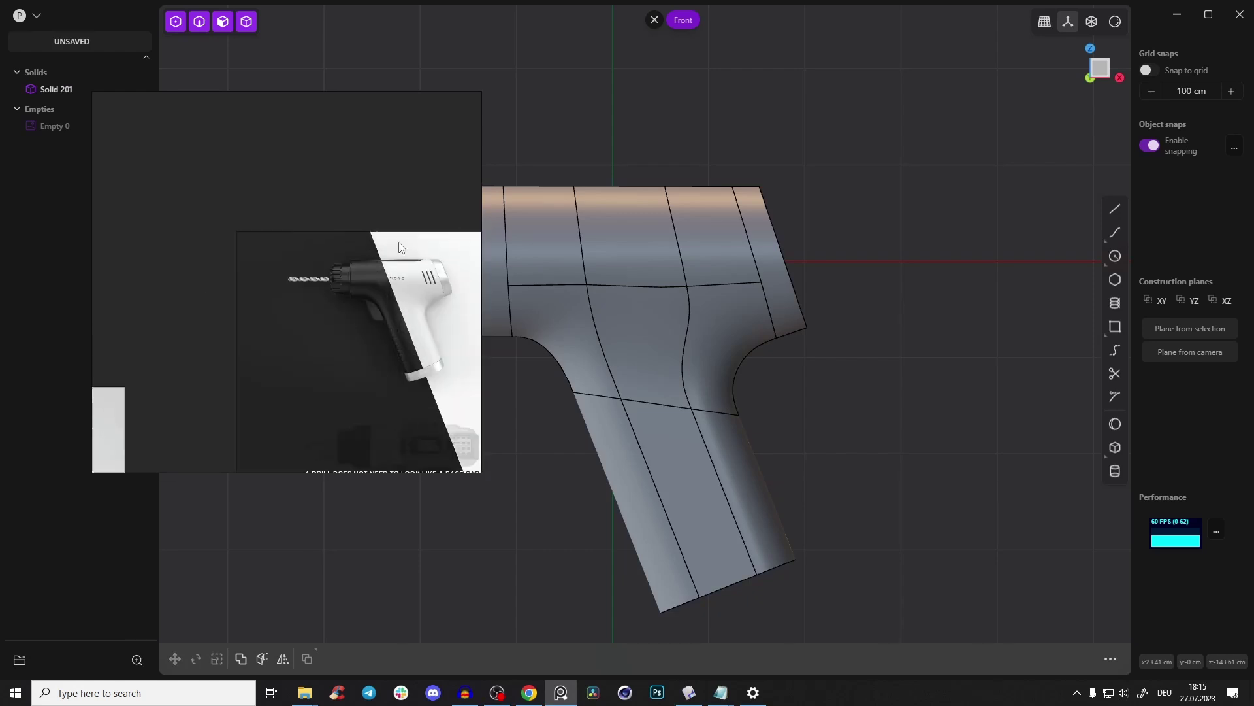
scroll(381, 274, up, 2)
scroll(294, 290, up, 2)
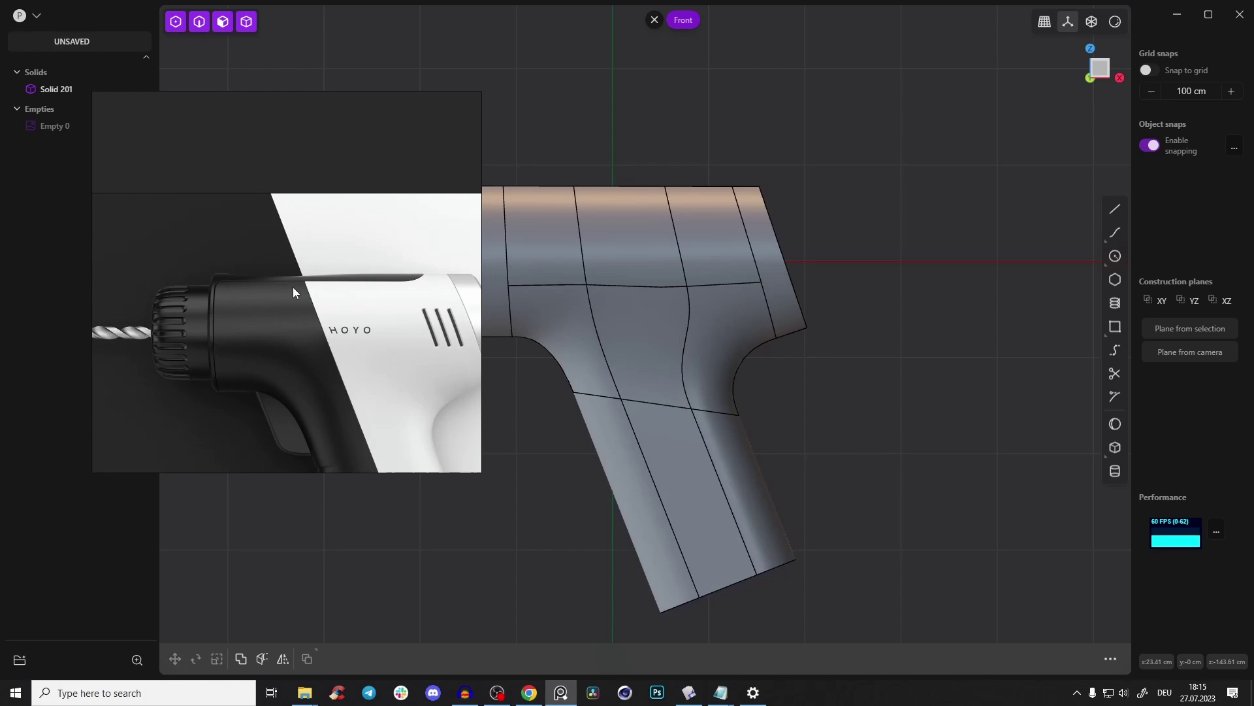
right_drag(389, 258, 251, 305)
scroll(186, 336, up, 1)
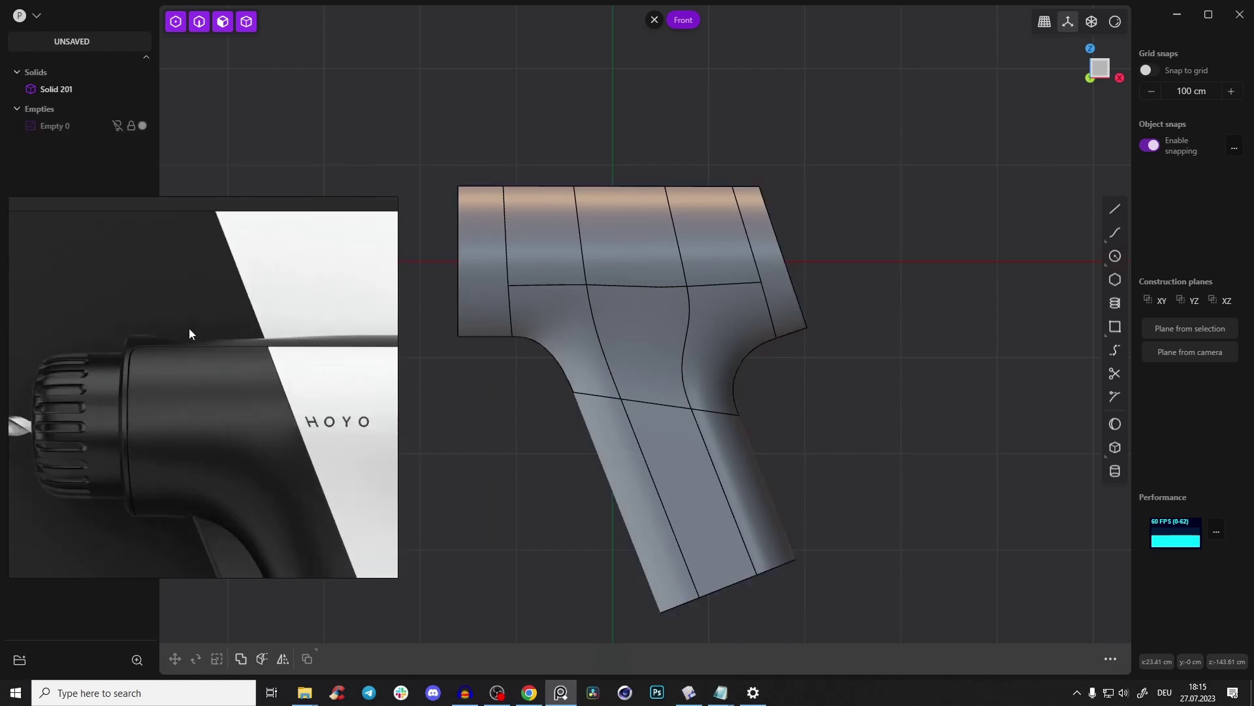
scroll(159, 359, down, 5)
scroll(195, 408, up, 5)
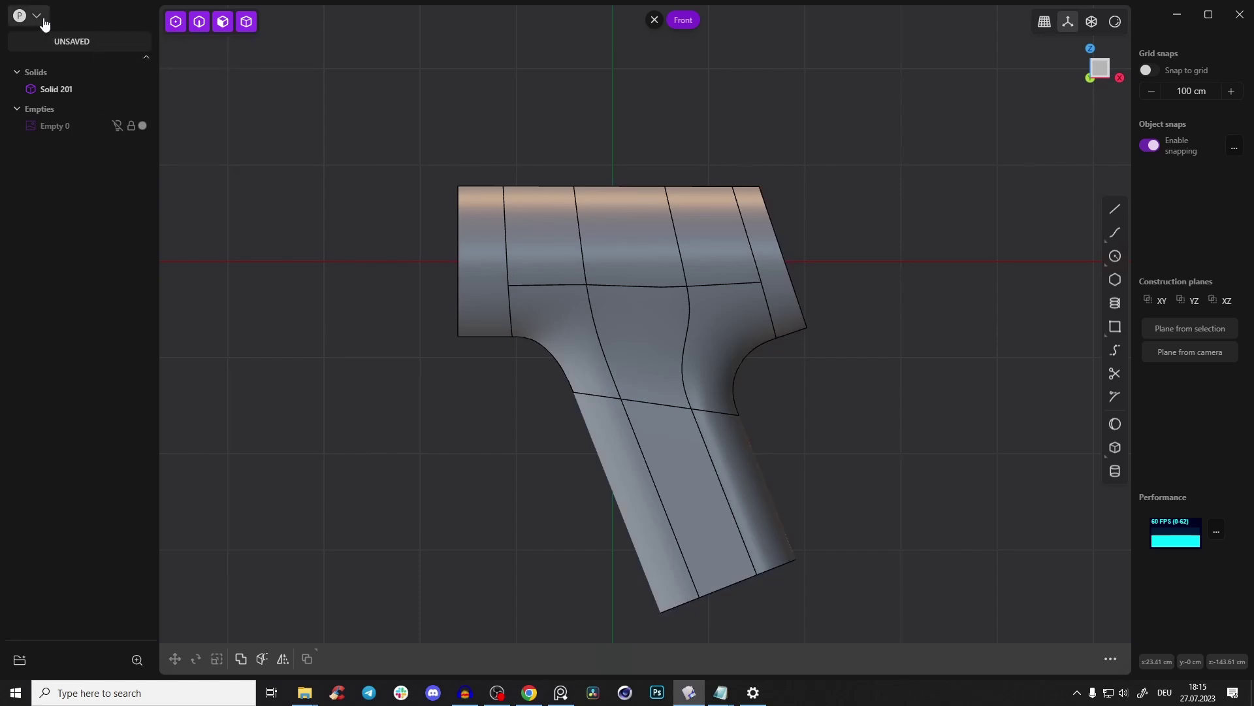
Enable the Empty 0 reference image in the viewport for comparison with the solid's chuck end
click(118, 127)
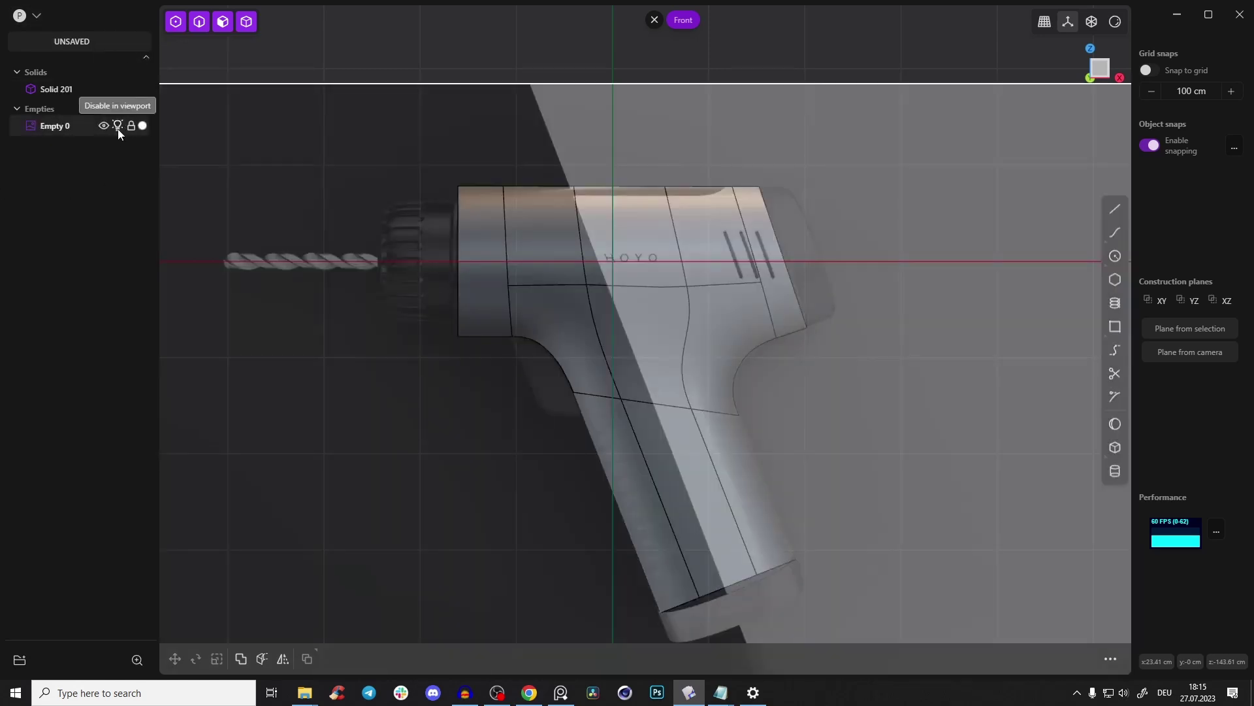
scroll(669, 168, up, 3)
scroll(502, 193, up, 3)
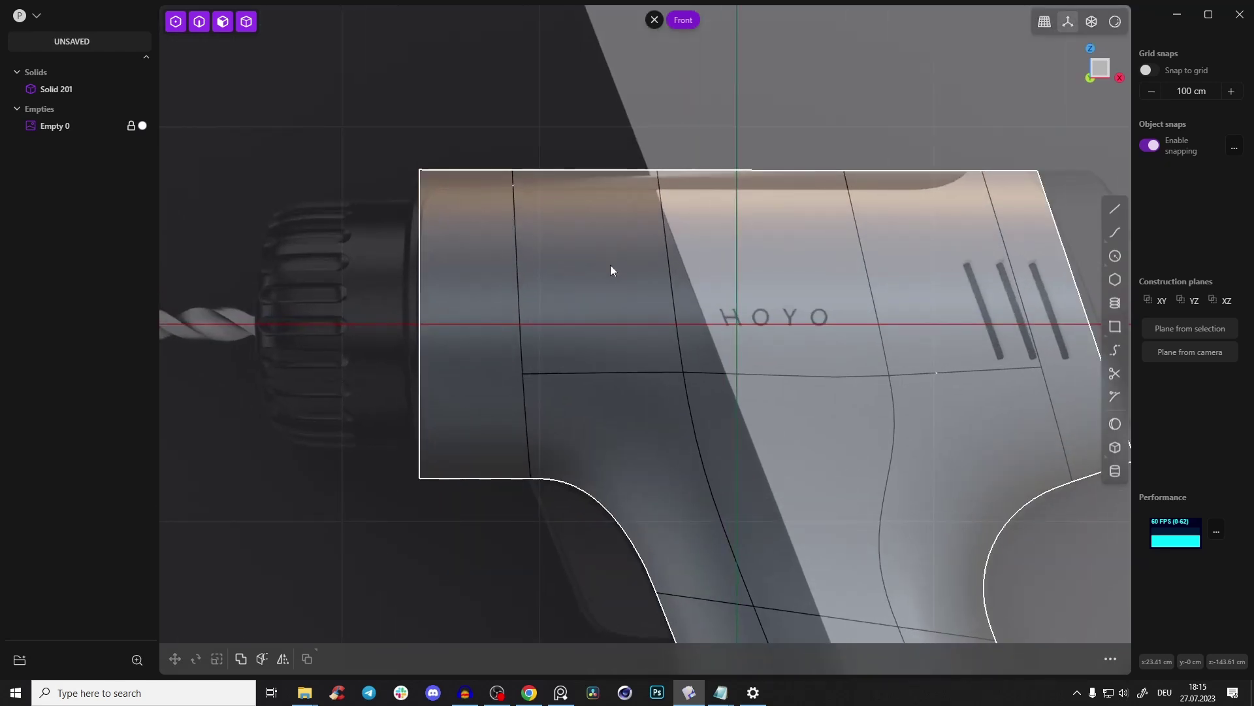
Offset the drill body's round chuck-end face slightly outward to lengthen the body toward the chuck
middle_drag(392, 283, 660, 190)
click(660, 192)
key(o)
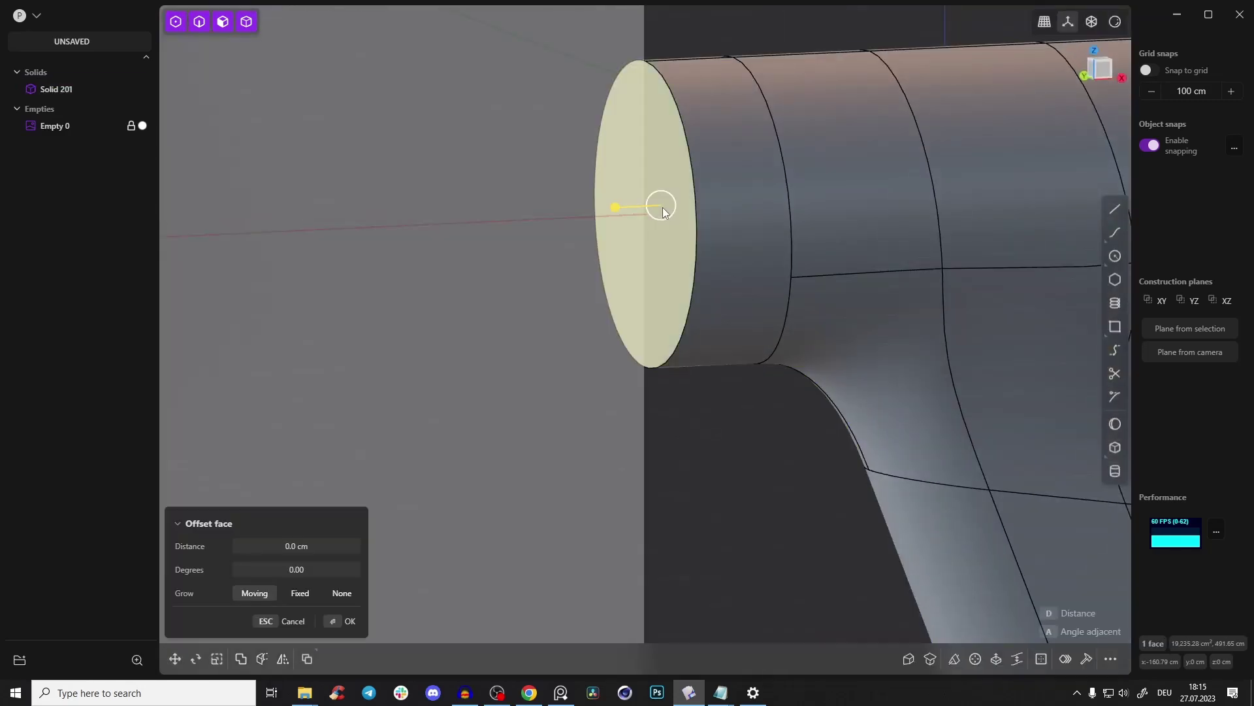
drag(616, 210, 602, 210)
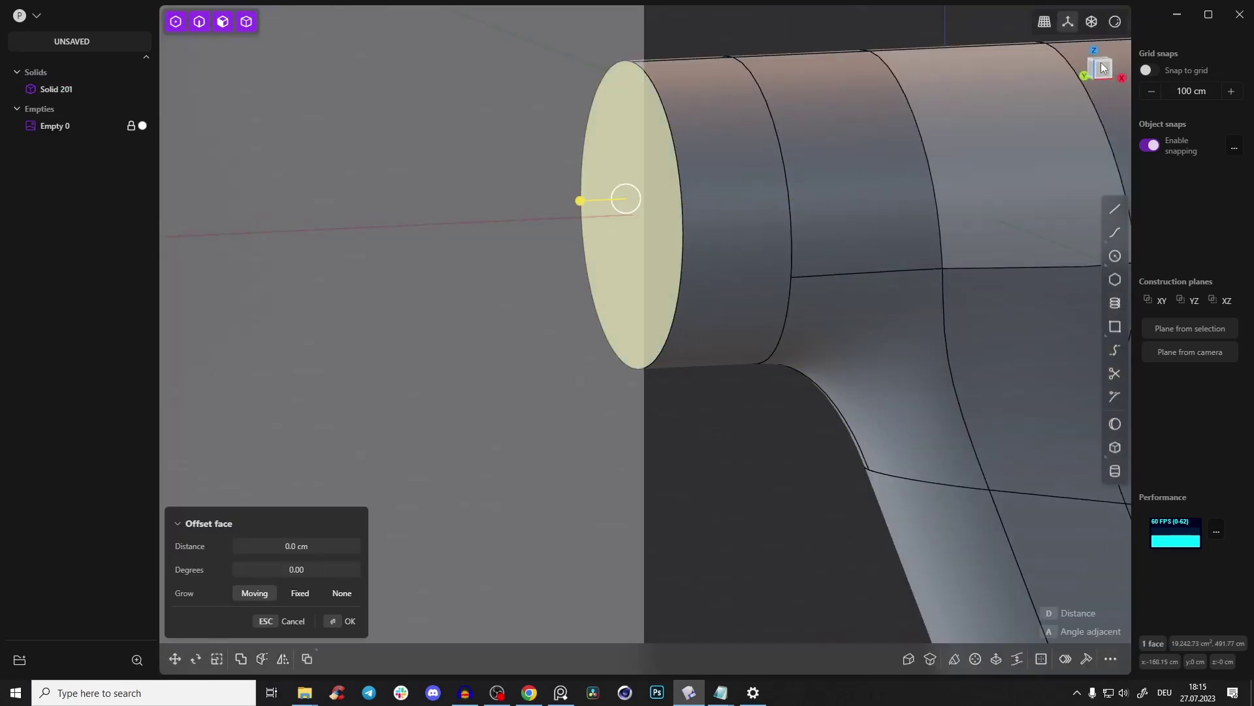
Compare the solid's chuck end and outline with the reference image in the front view and in perspective
click(1102, 68)
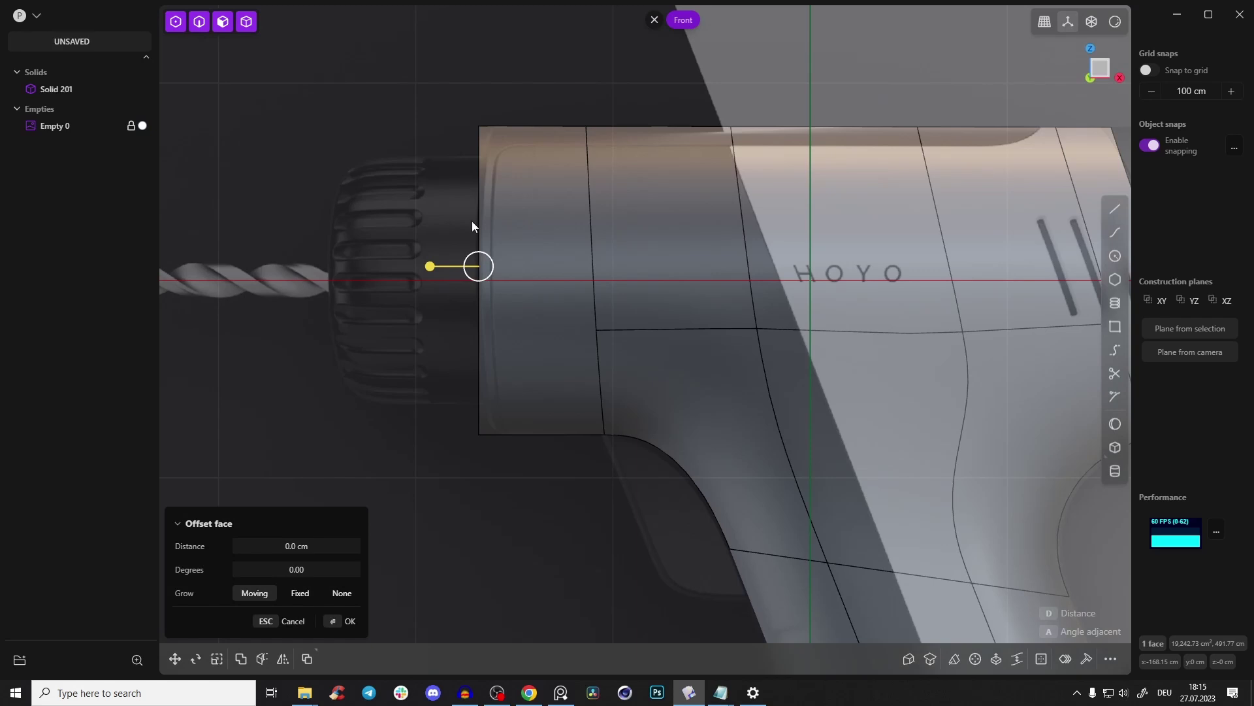
scroll(543, 304, down, 3)
scroll(472, 228, up, 2)
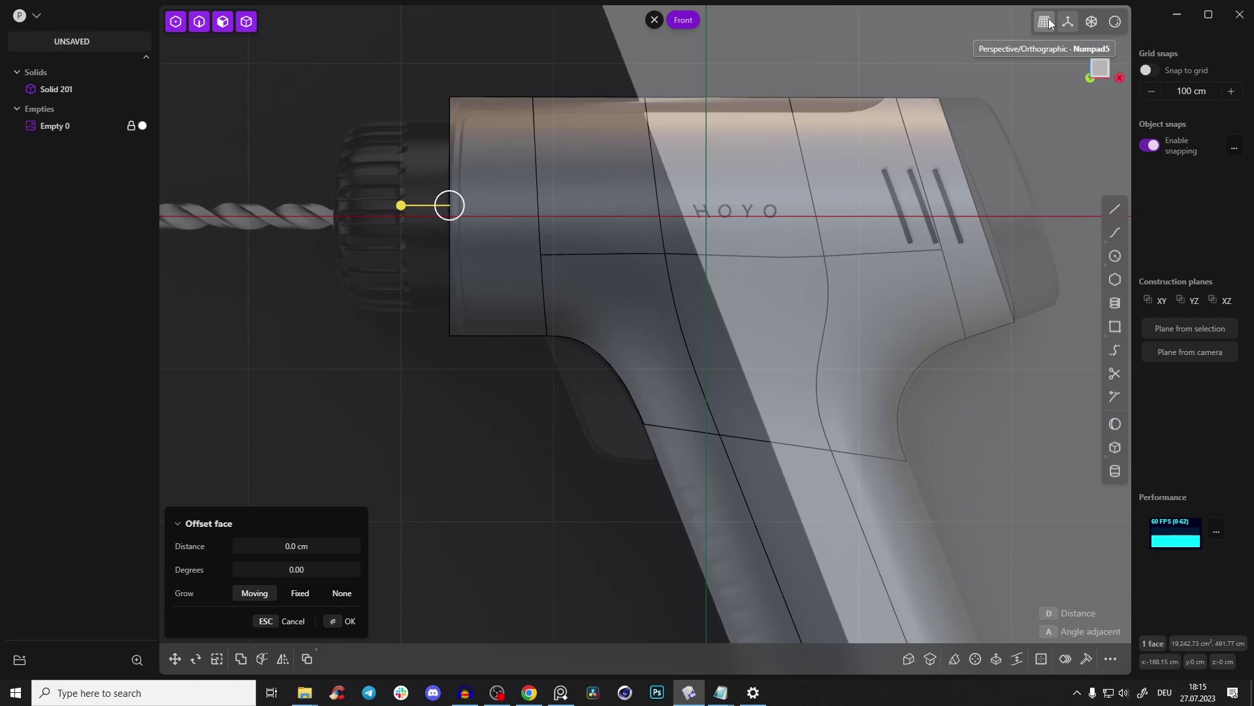
scroll(475, 149, up, 2)
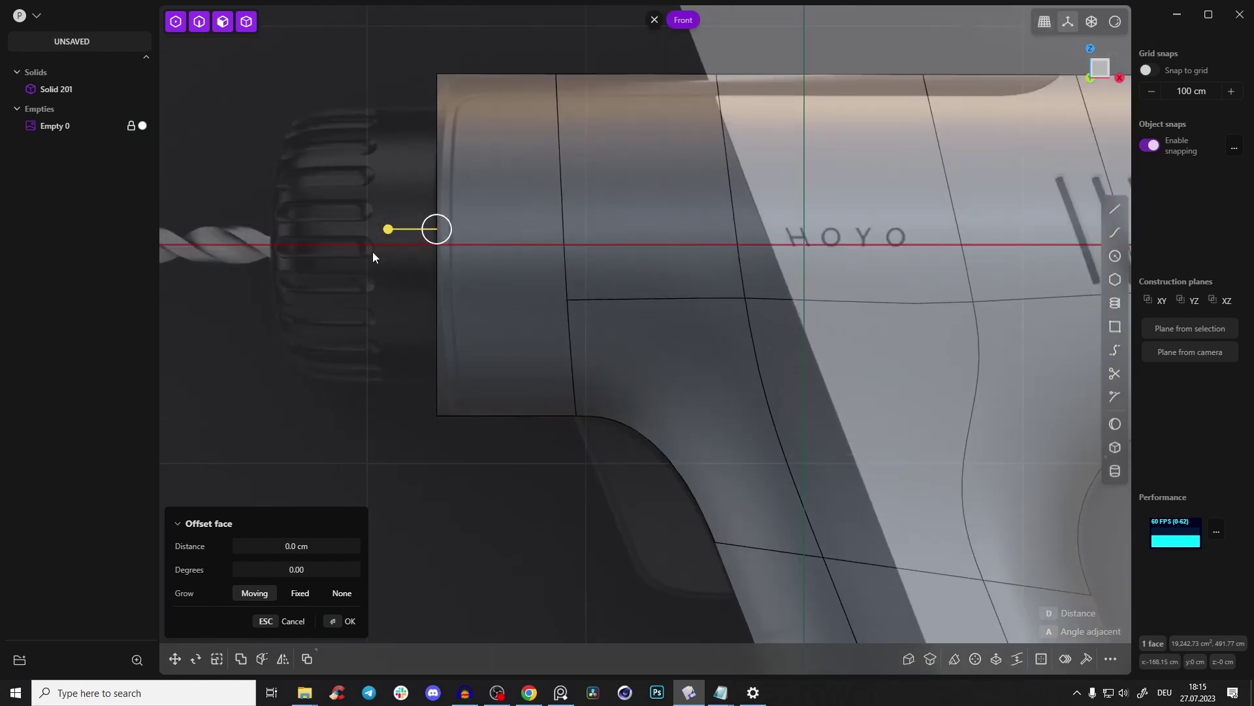
shift+middle_drag(402, 188, 442, 260)
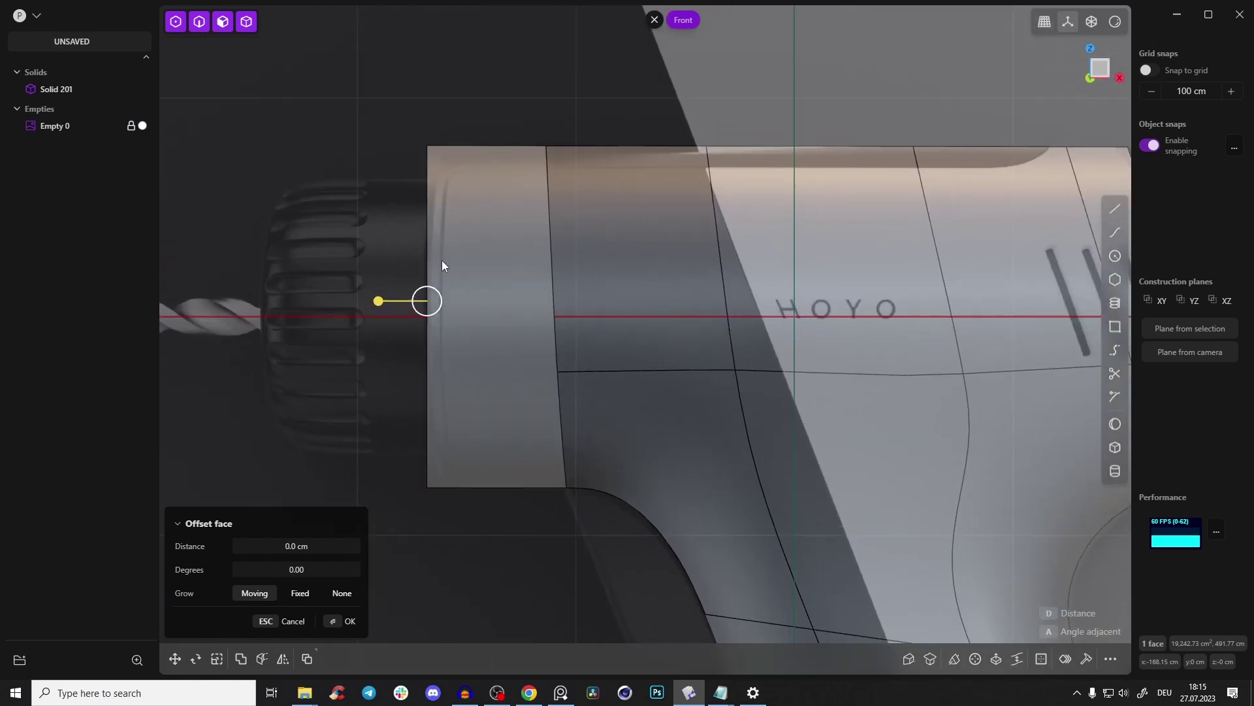
click(1044, 24)
scroll(878, 188, down, 6)
mouse_move(539, 320)
middle_down()
mouse_move(571, 323)
mouse_move(522, 323)
middle_up()
scroll(716, 327, up, 4)
middle_drag(743, 326, 777, 316)
scroll(570, 289, up, 2)
click(1100, 68)
scroll(931, 155, down, 5)
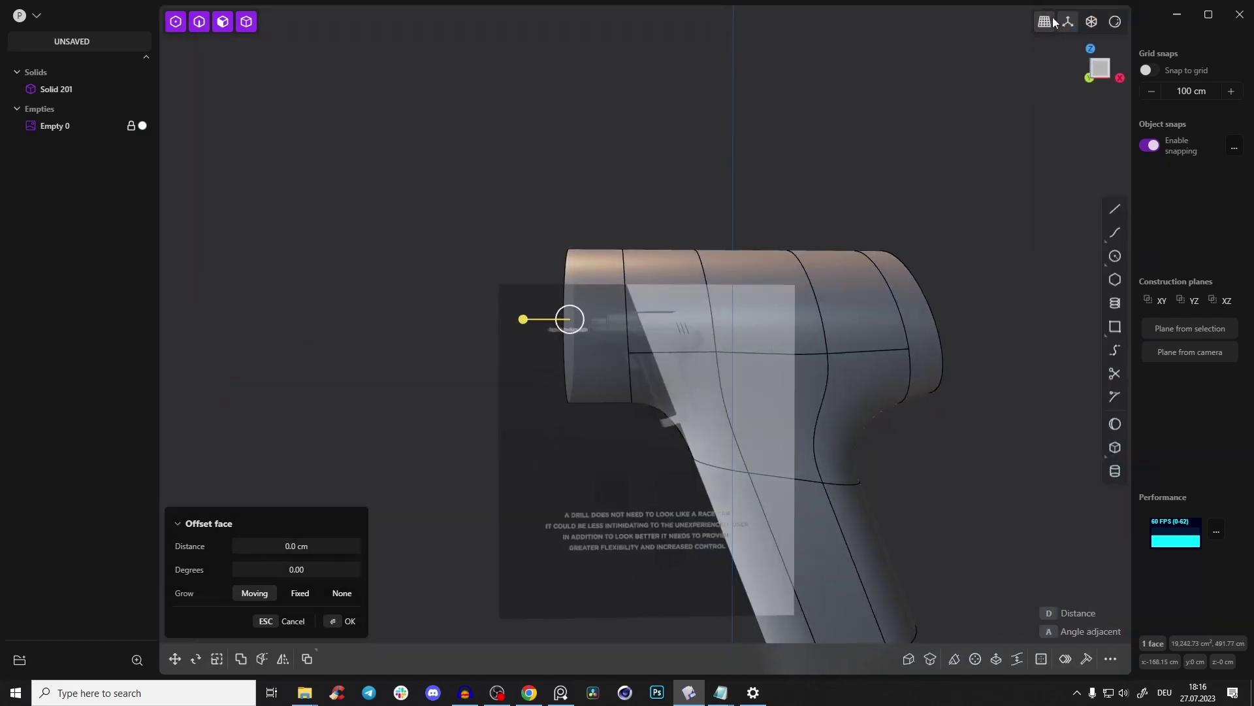
middle_drag(1050, 27, 1059, 56)
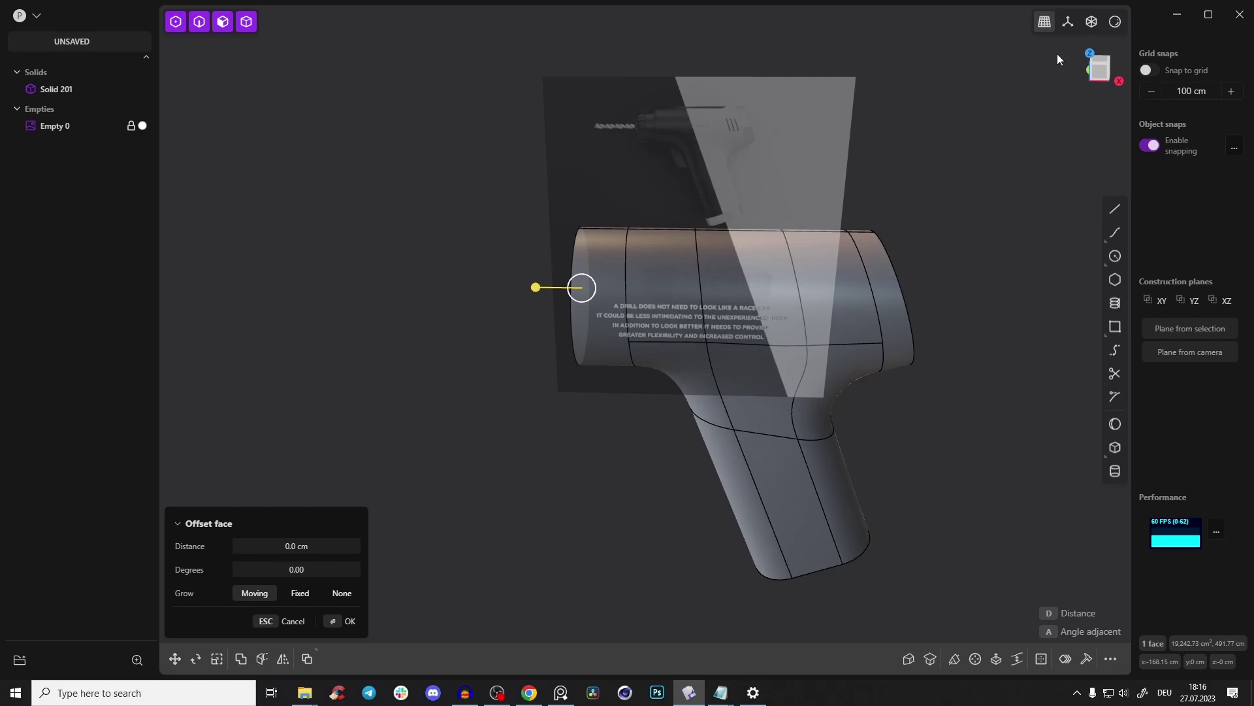
middle_drag(684, 303, 804, 313)
scroll(680, 288, up, 4)
middle_drag(692, 215, 503, 201)
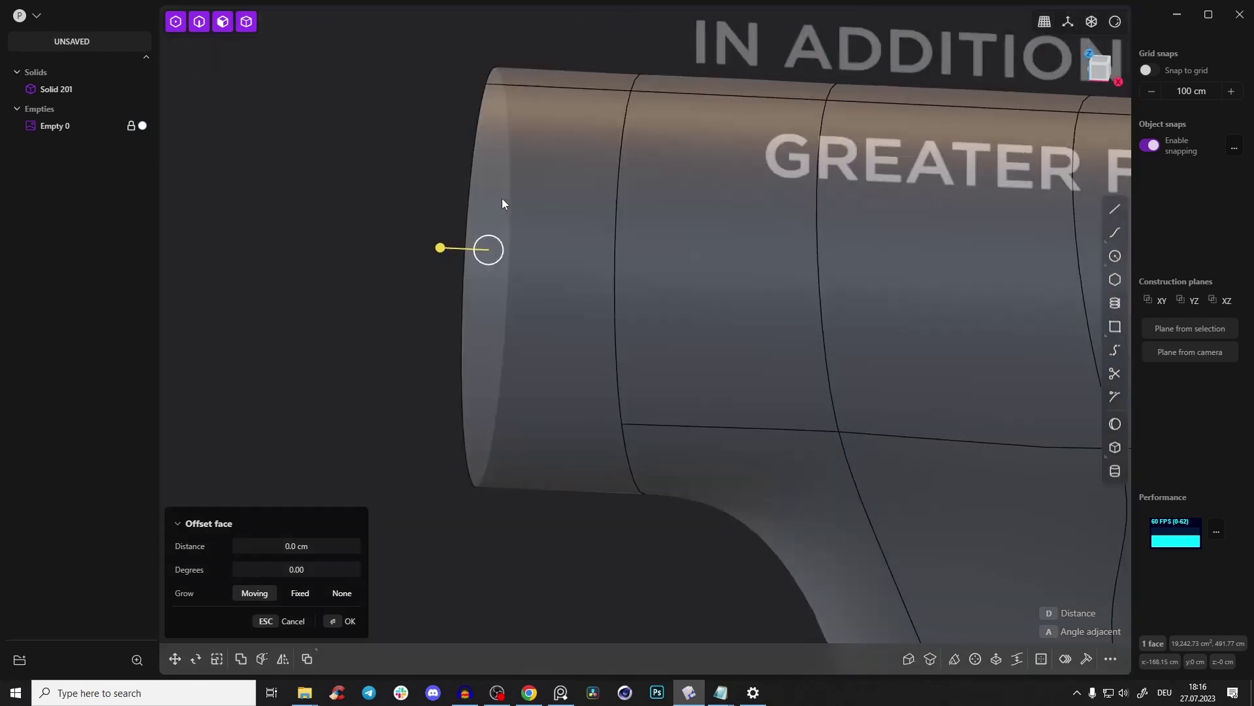
scroll(621, 207, down, 2)
shift+middle_drag(958, 174, 802, 237)
click(1097, 74)
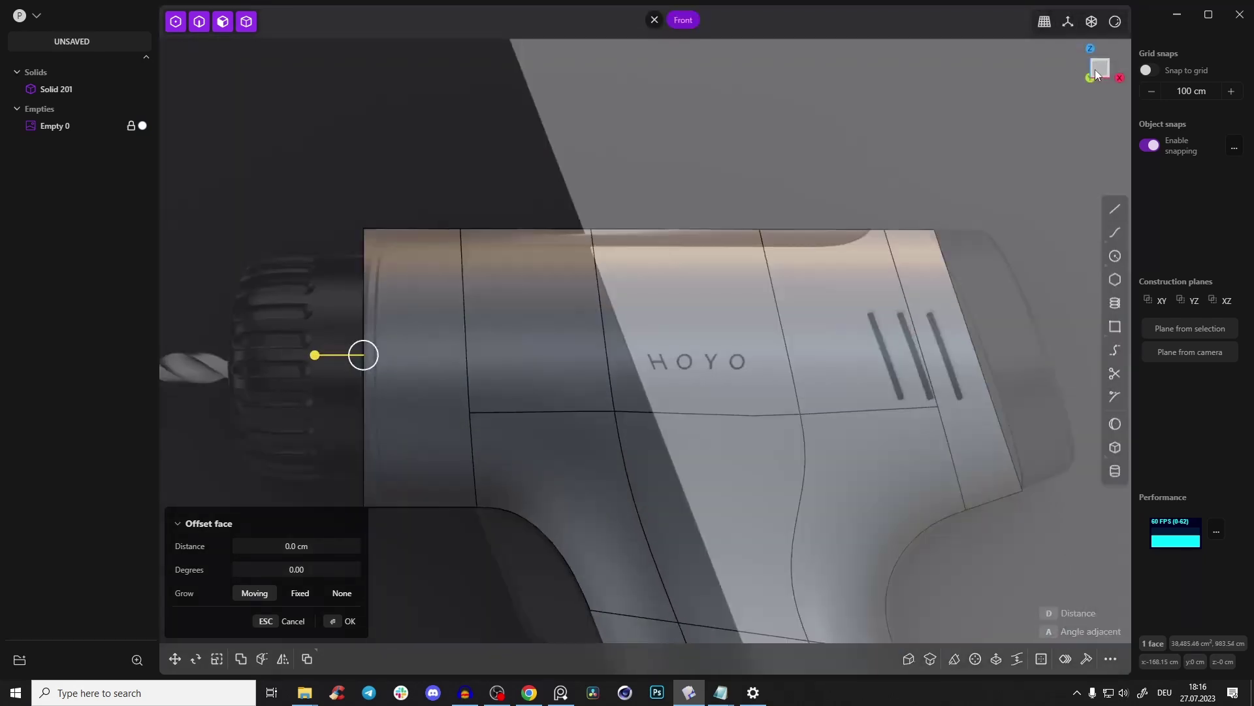
scroll(496, 330, up, 2)
Draw a line from below the chuck end up to the upper strip, along its lower edge, and diagonally out past the top near the rear
key(a)
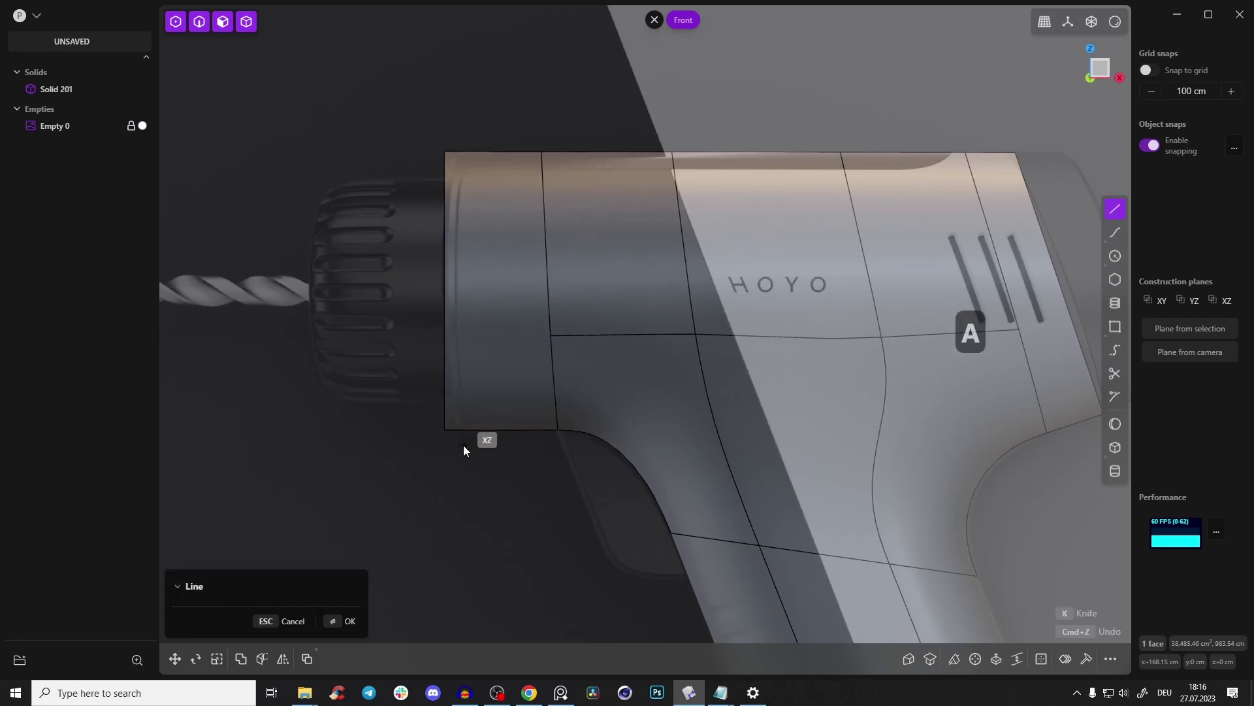
click(461, 445)
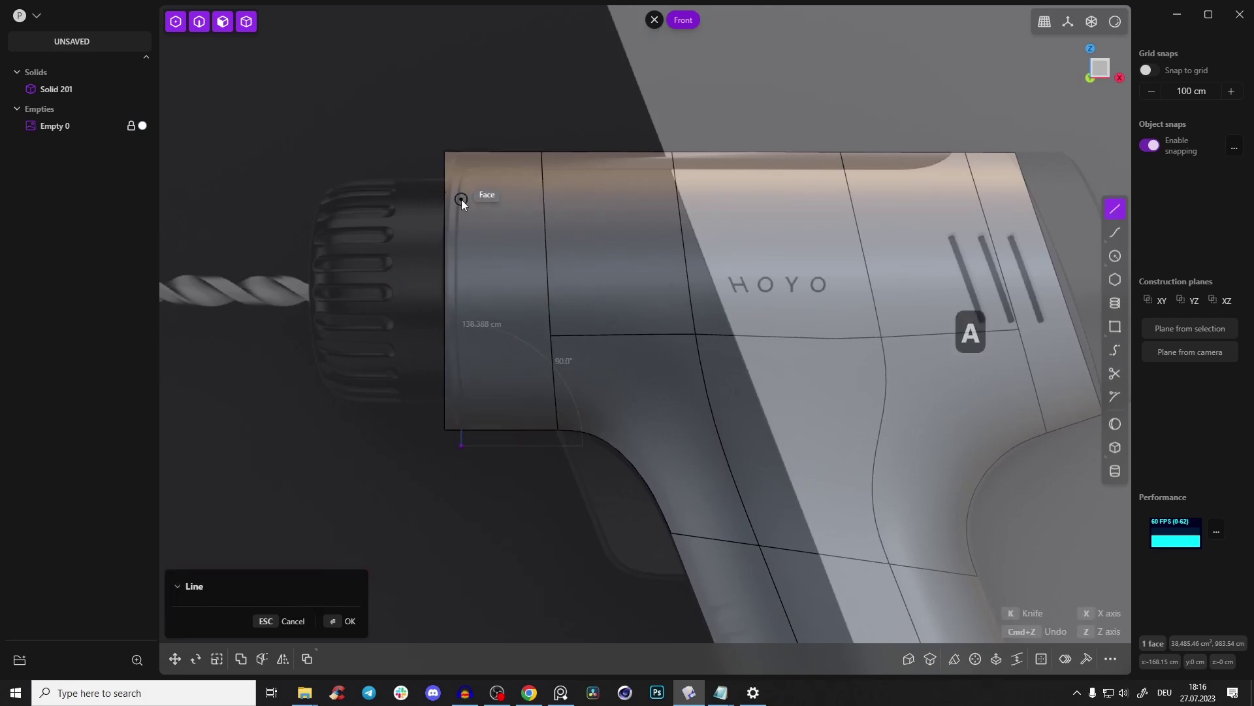
key(alt+z)
click(464, 170)
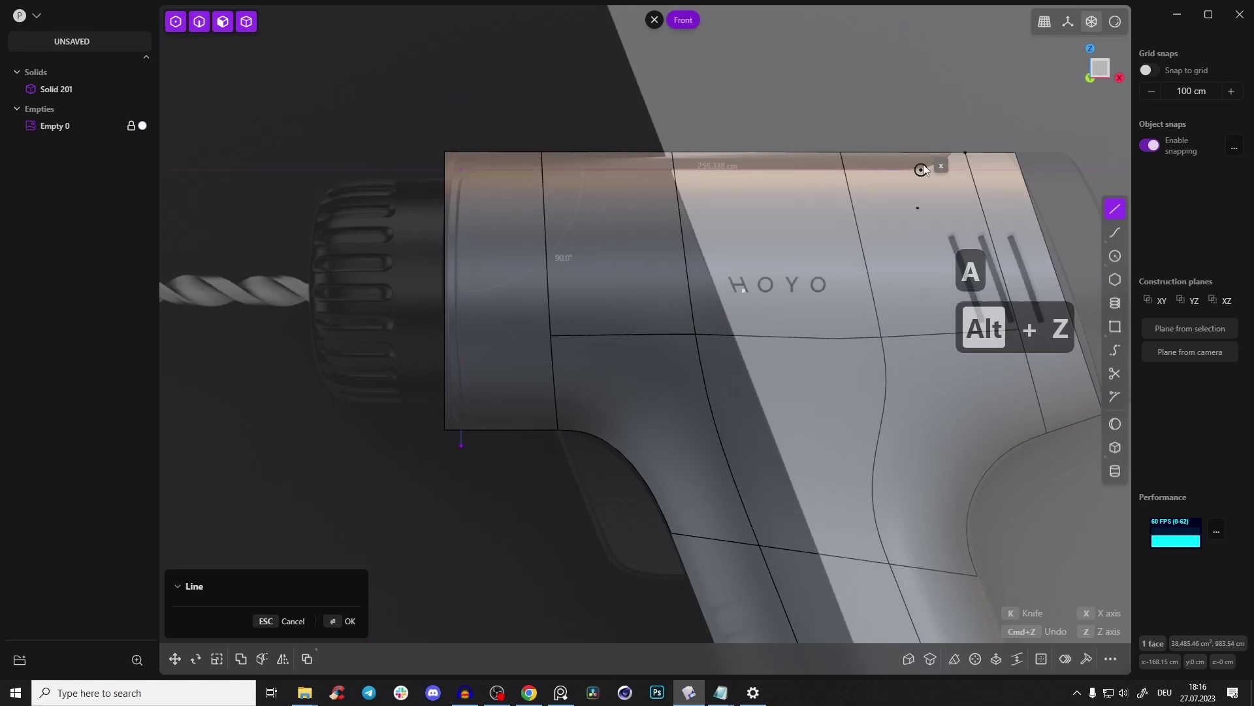
scroll(905, 169, up, 6)
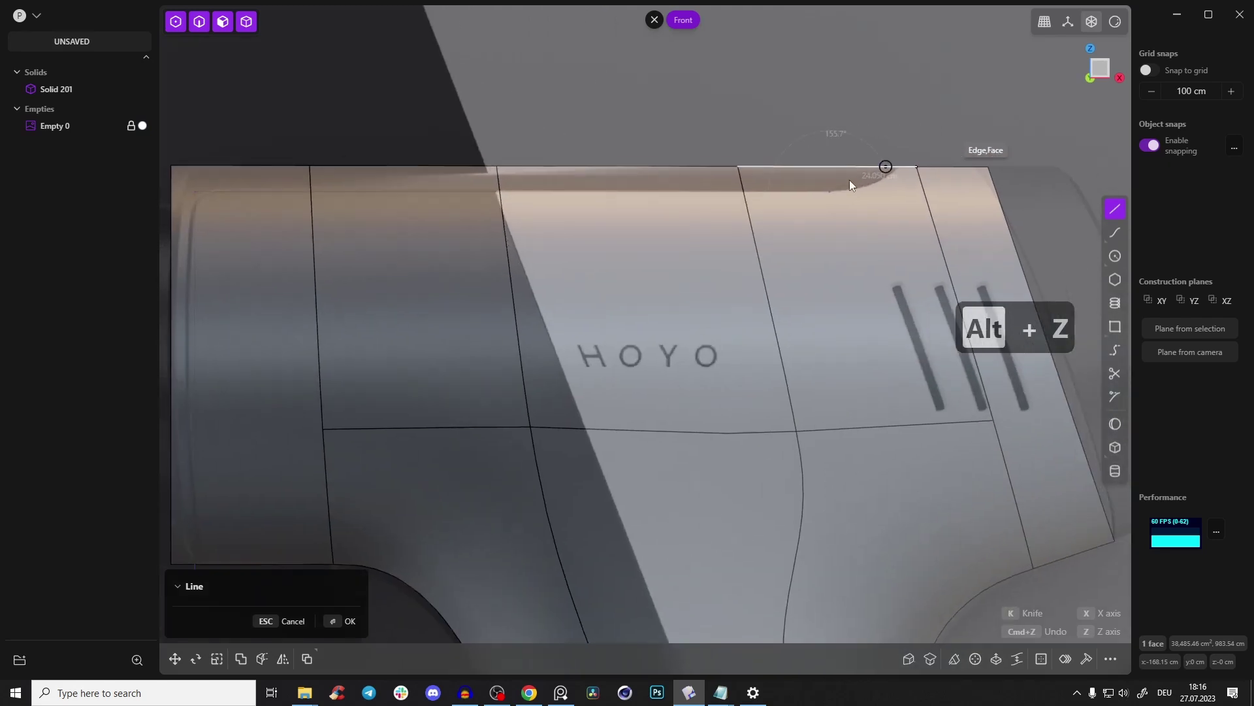
key(ctrl+z)
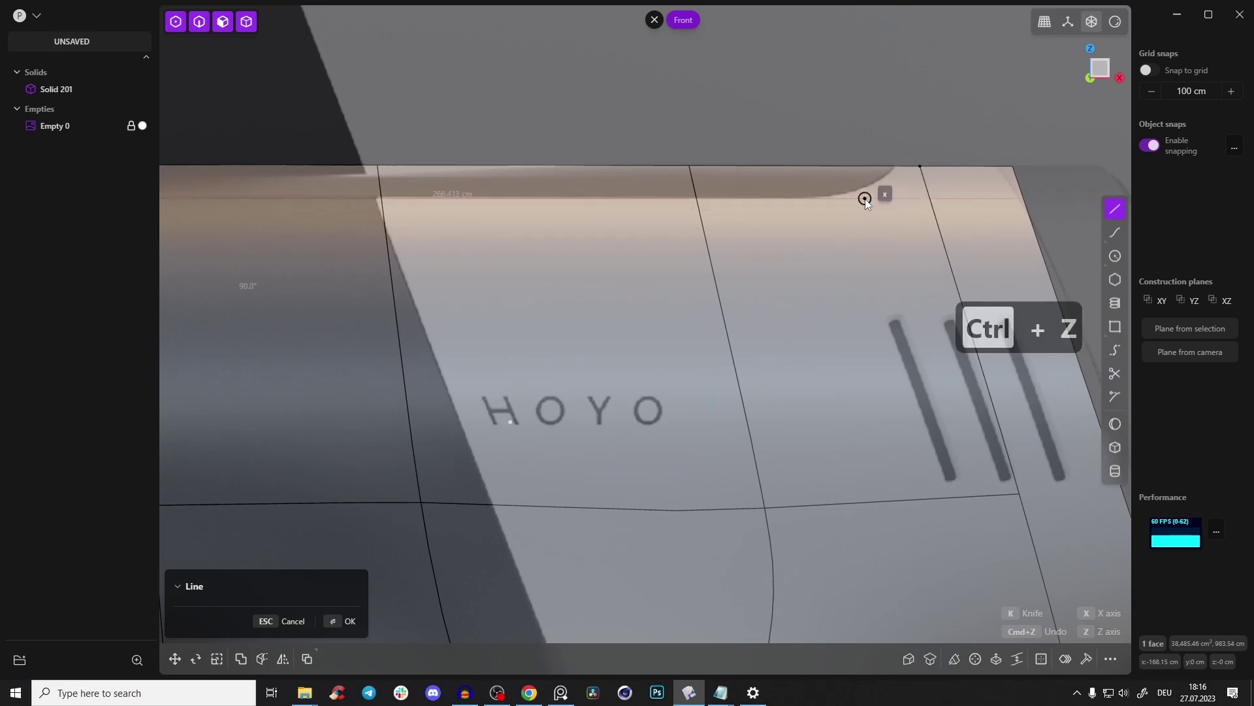
double_click(980, 84)
Fillet the line's rear and front corners to follow the rounded ends of the strip in the reference
key(1)
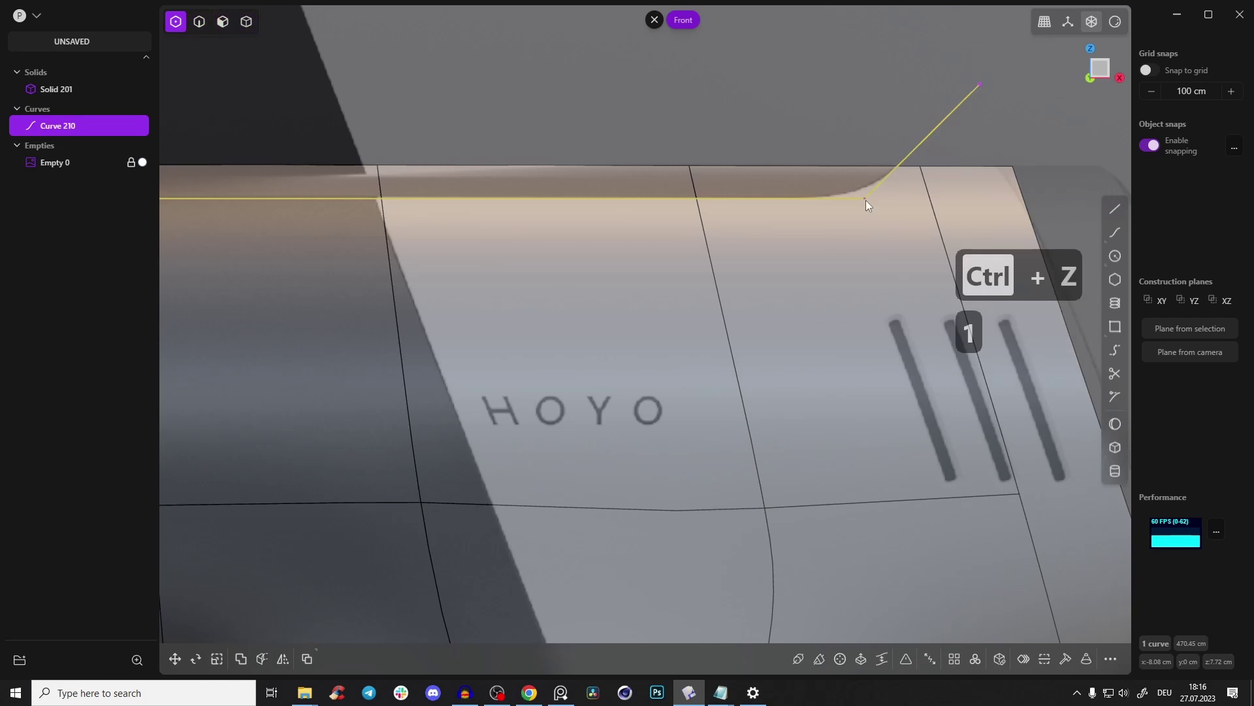
key(b)
drag(845, 200, 892, 305)
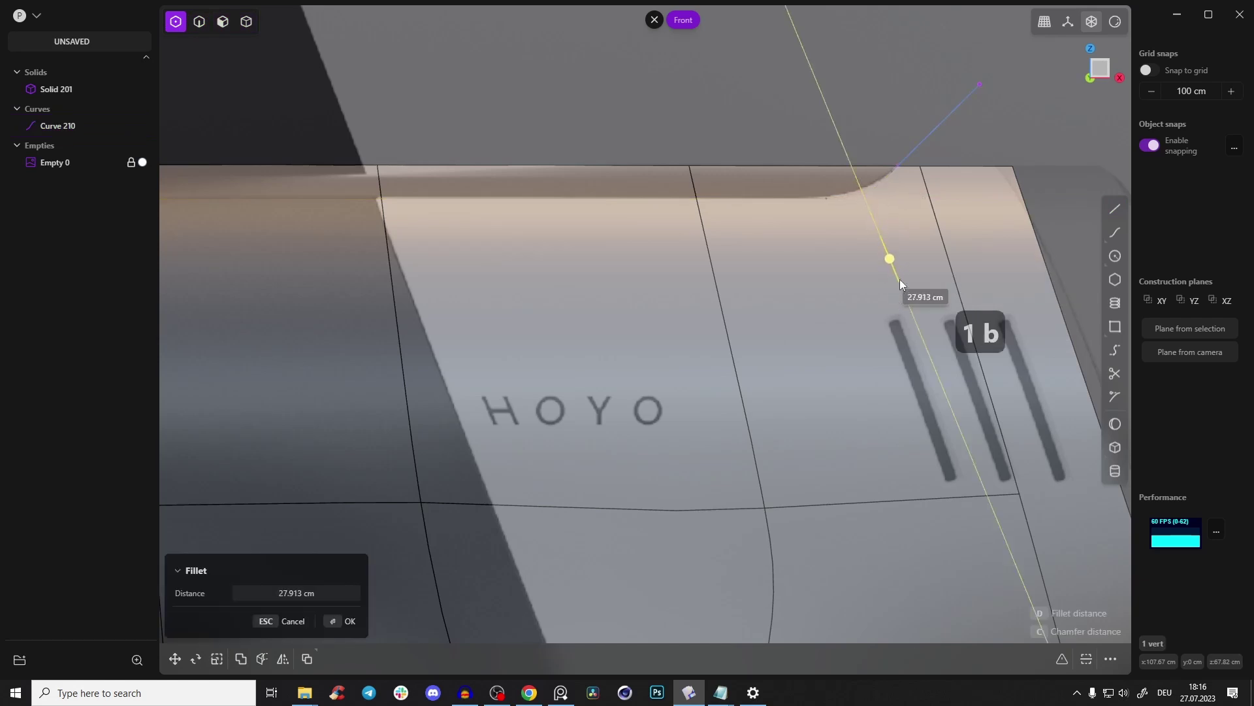
drag(900, 293, 902, 301)
right_click(917, 228)
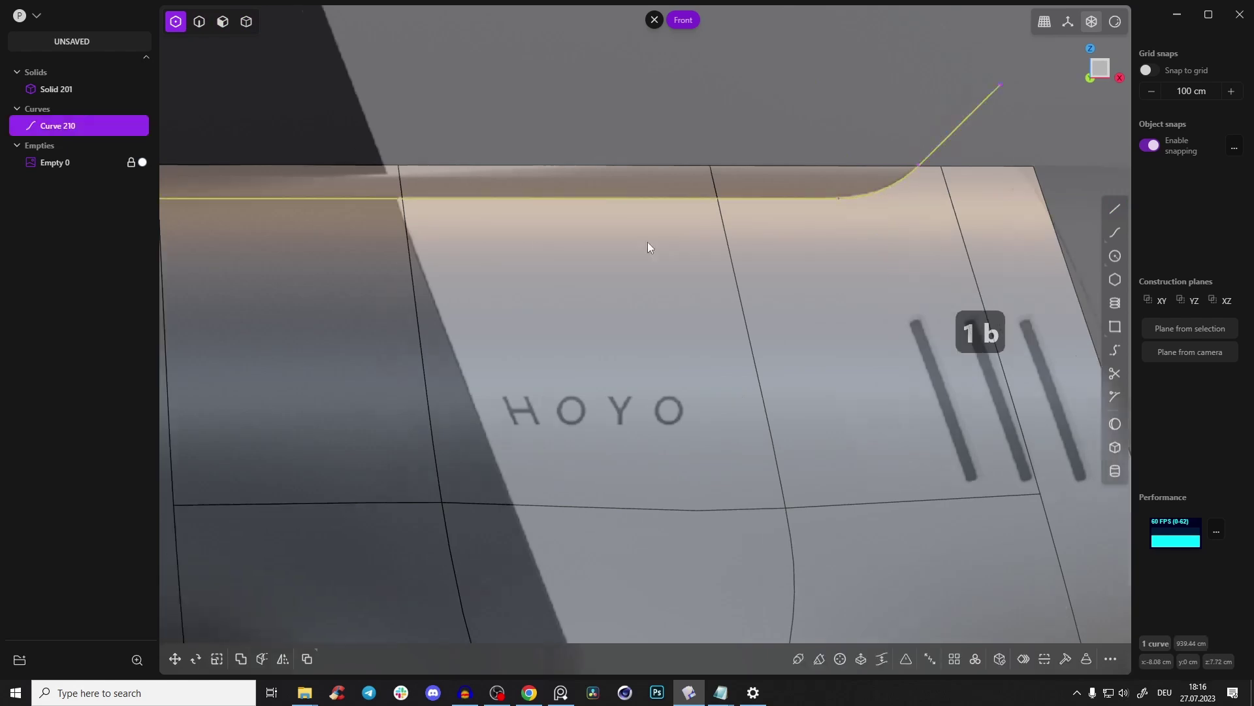
shift+middle_drag(548, 241, 978, 245)
click(417, 203)
key(b)
drag(422, 207, 395, 183)
Cut the drill solid along the filleted line and delete the line
key(2)
right_drag(496, 218, 758, 177)
key(c)
click(758, 175)
key(2)
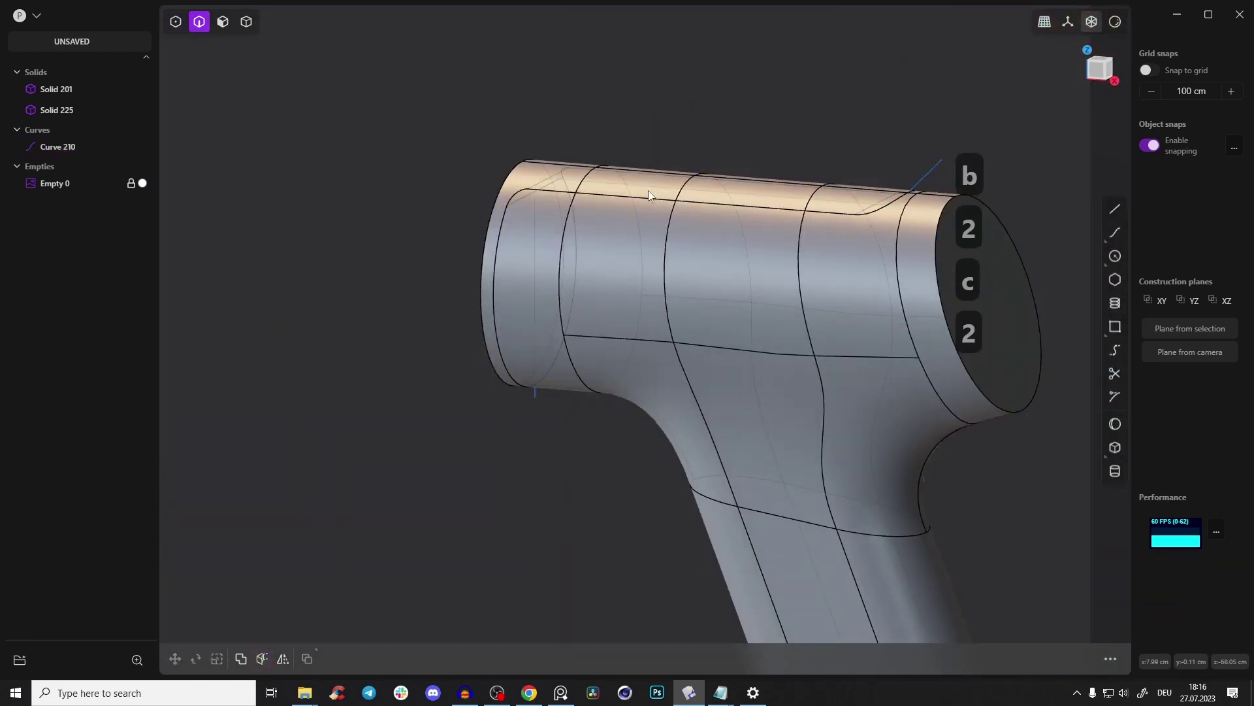
key(2)
middle_drag(633, 160, 666, 199)
key(alt+z)
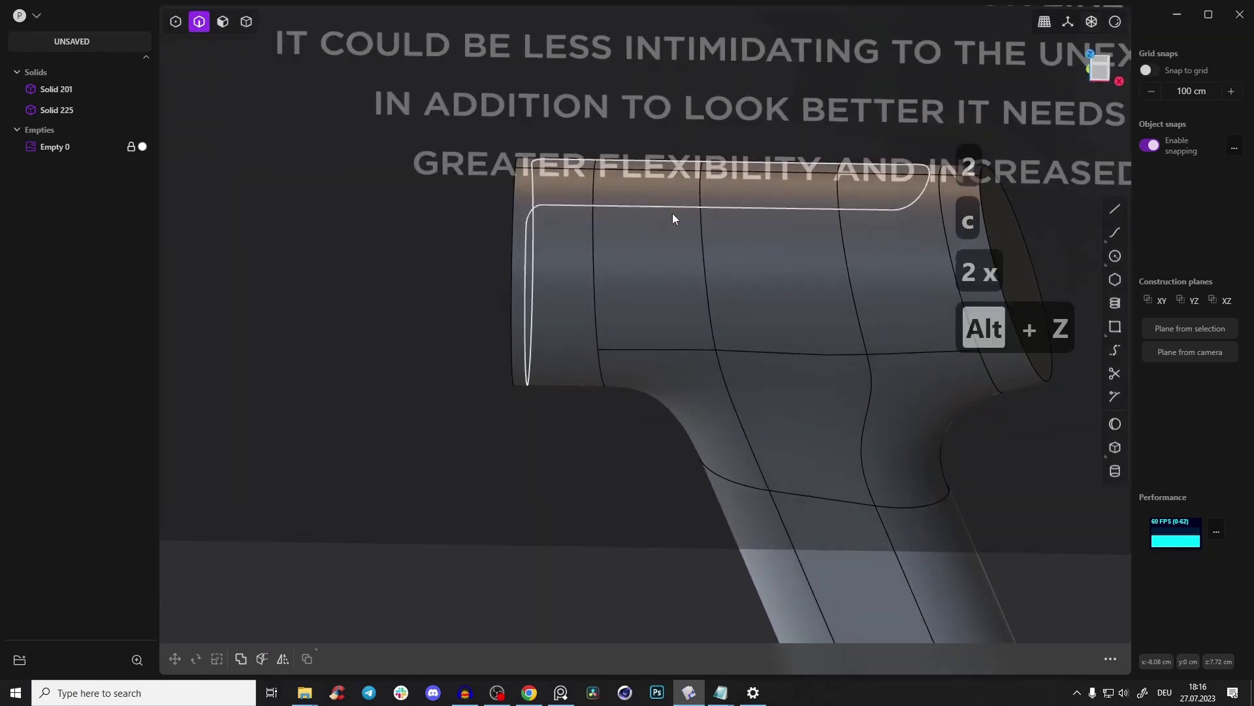
Try pulling the separated strip-and-ring solid about 87 cm along negative X to check the cut, and undo the move
scroll(659, 218, up, 3)
click(655, 155)
key(Tab)
click(537, 185)
scroll(539, 192, down, 3)
right_click(539, 192)
click(512, 191)
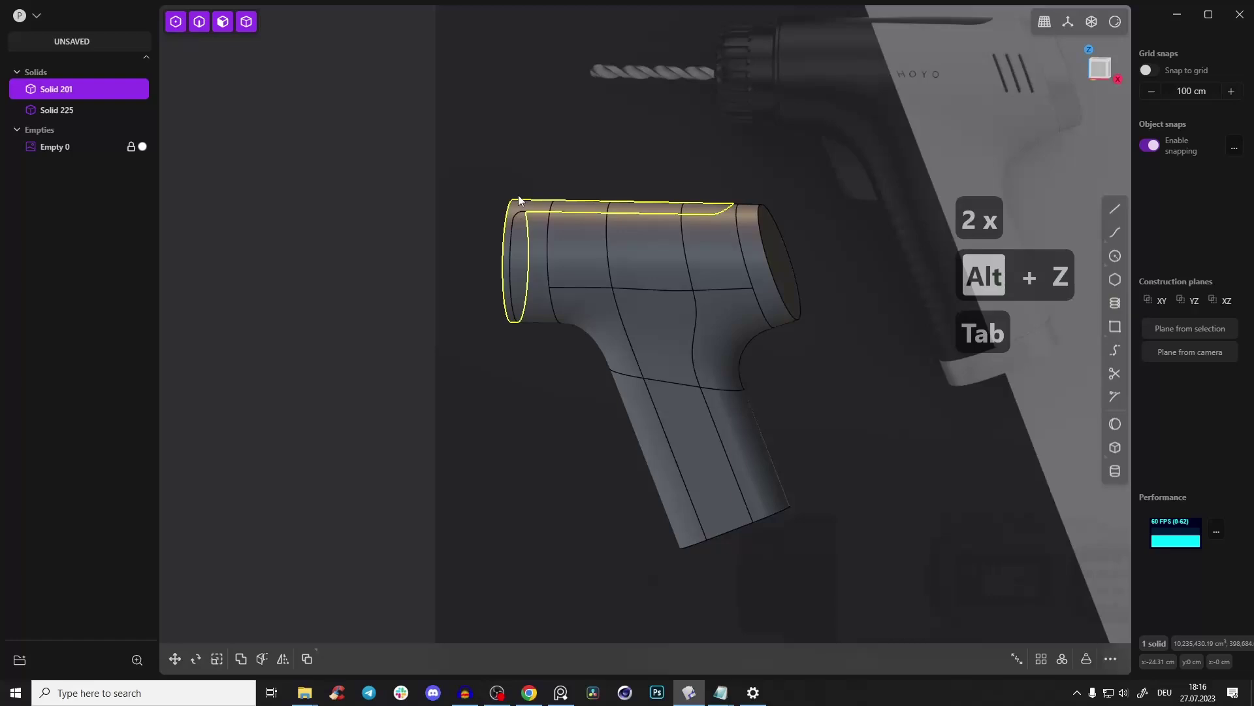
click(1109, 74)
key(g)
middle_drag(608, 261, 520, 282)
drag(677, 255, 756, 233)
middle_drag(640, 261, 915, 235)
drag(569, 251, 613, 263)
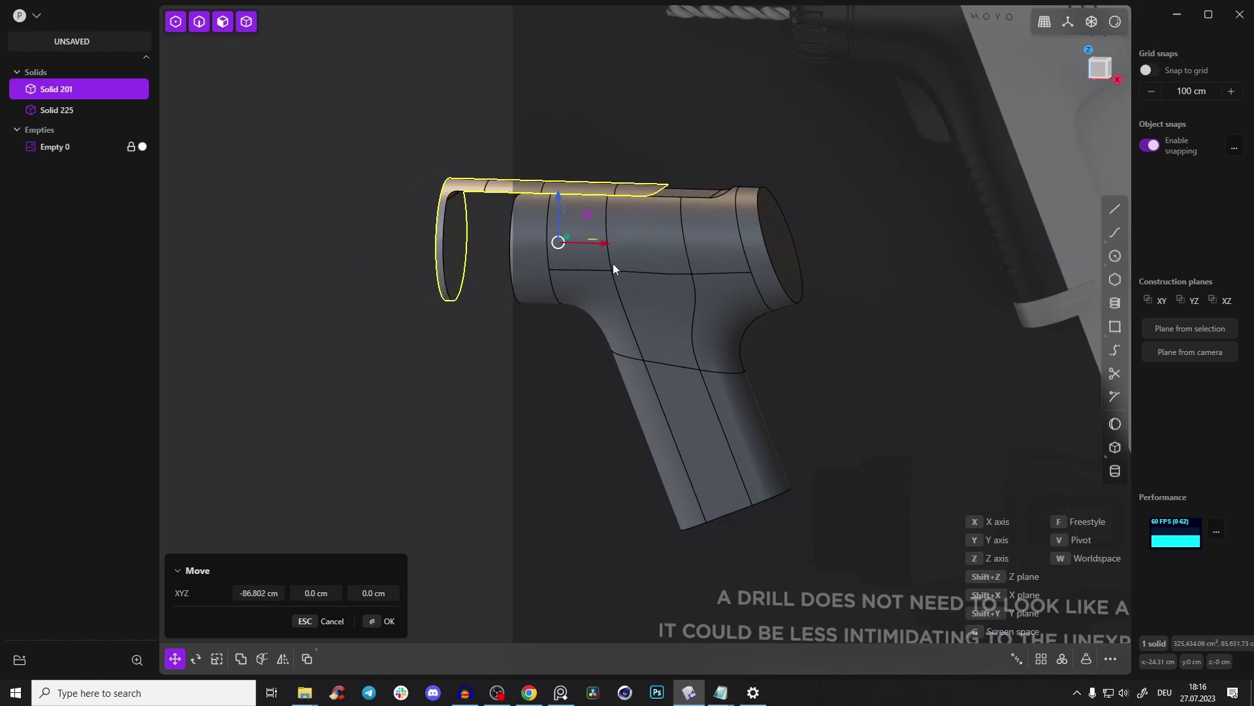
key(ctrl+z)
Deselect the strip solid in the front view and hide the Empty 0 reference image
click(1097, 76)
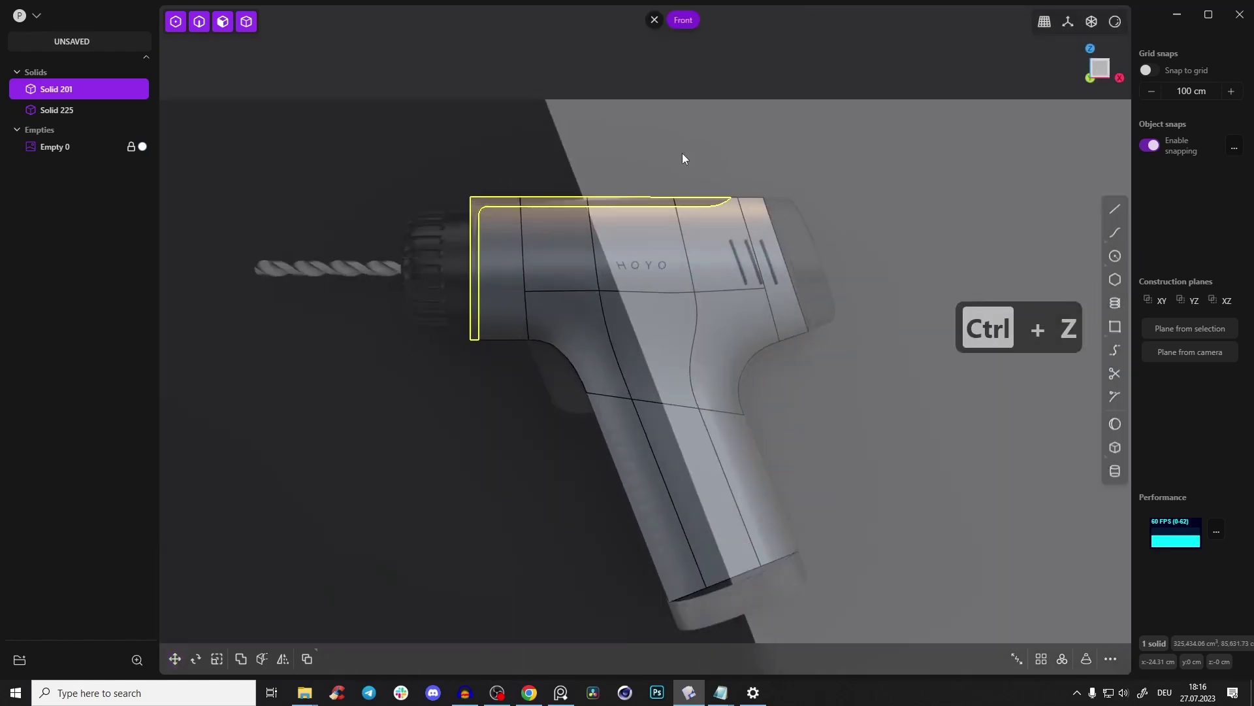
scroll(511, 216, up, 3)
click(535, 182)
scroll(536, 182, up, 2)
scroll(532, 186, up, 2)
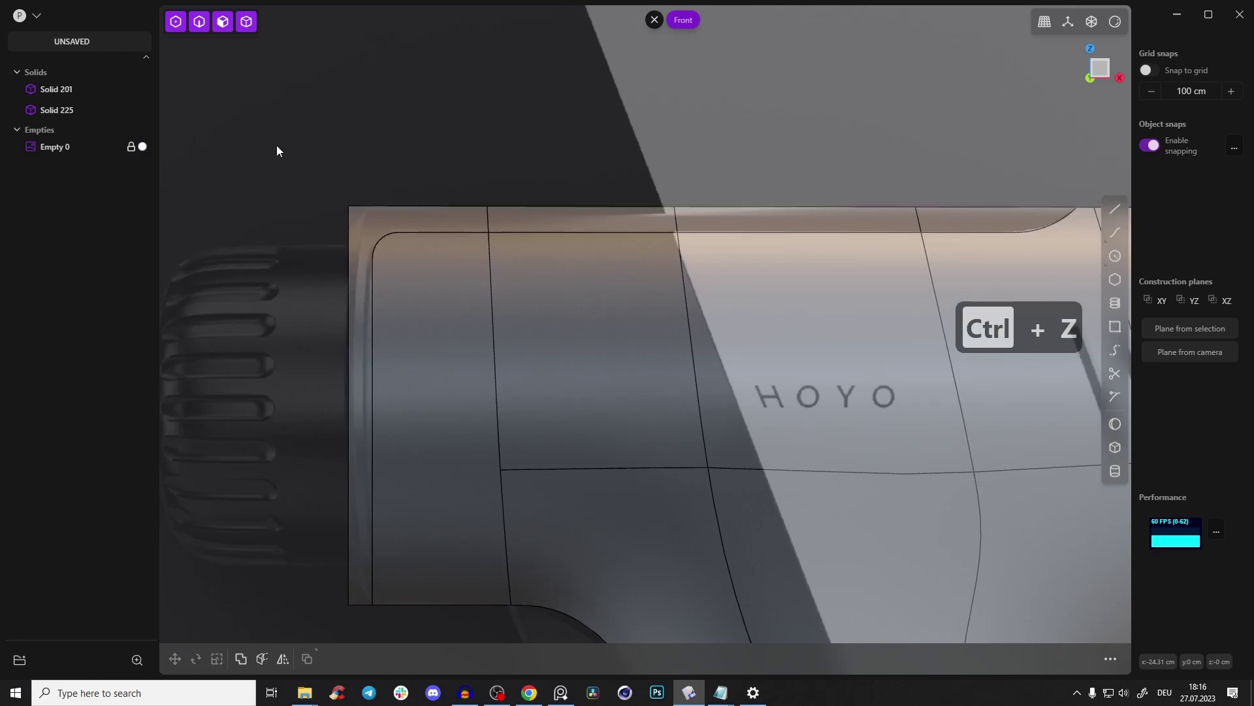
click(118, 148)
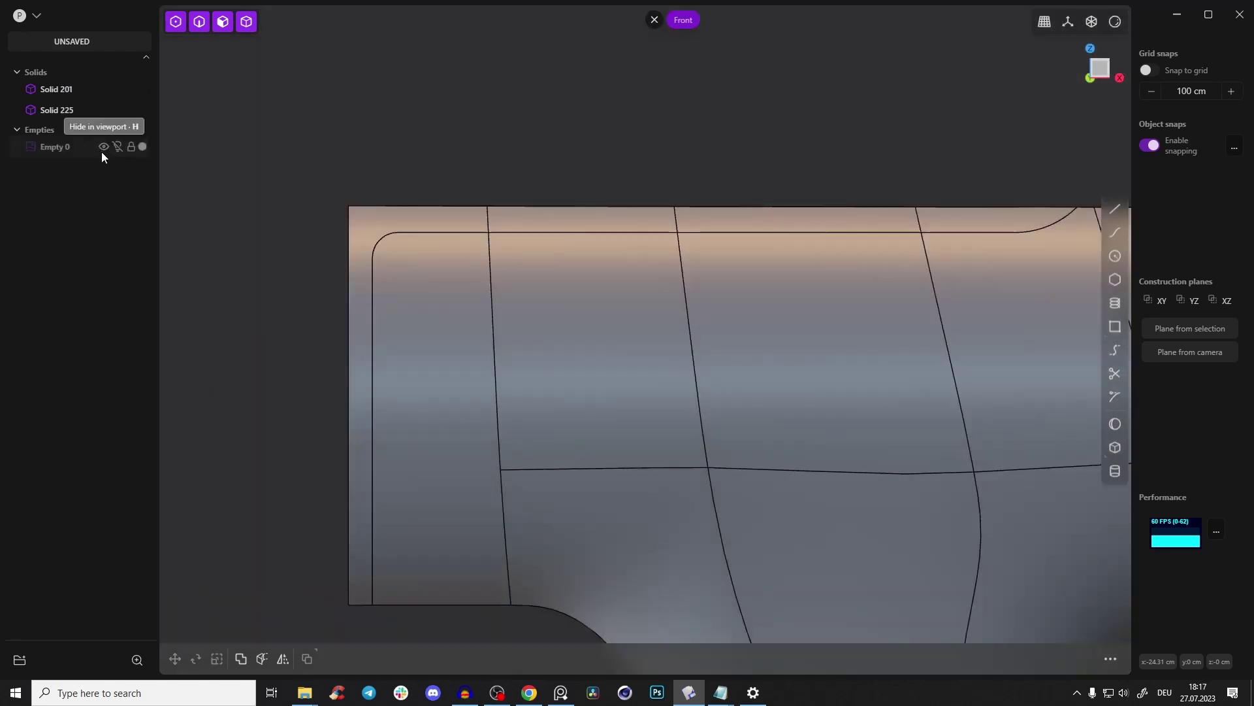
Bring up the reference pictures and examine the upper strip's shape in the perspective and side views
click(558, 698)
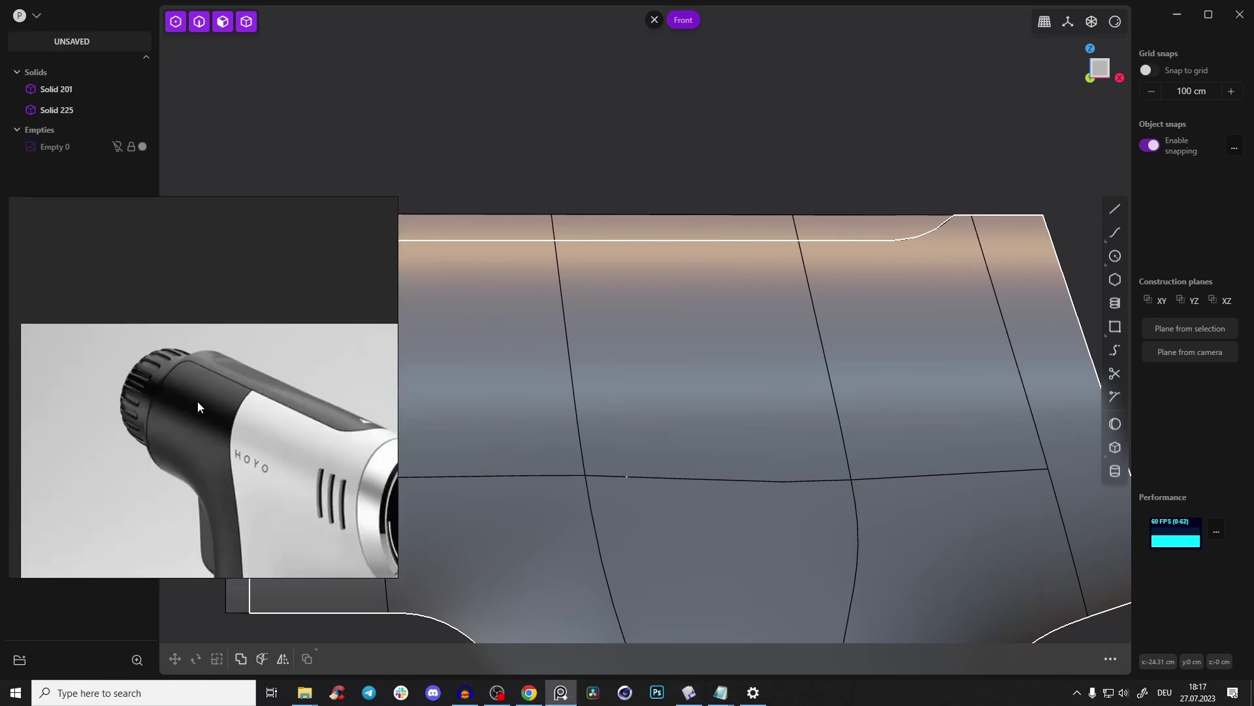
scroll(198, 402, down, 10)
middle_drag(280, 403, 259, 405)
scroll(281, 370, up, 10)
middle_drag(294, 337, 233, 378)
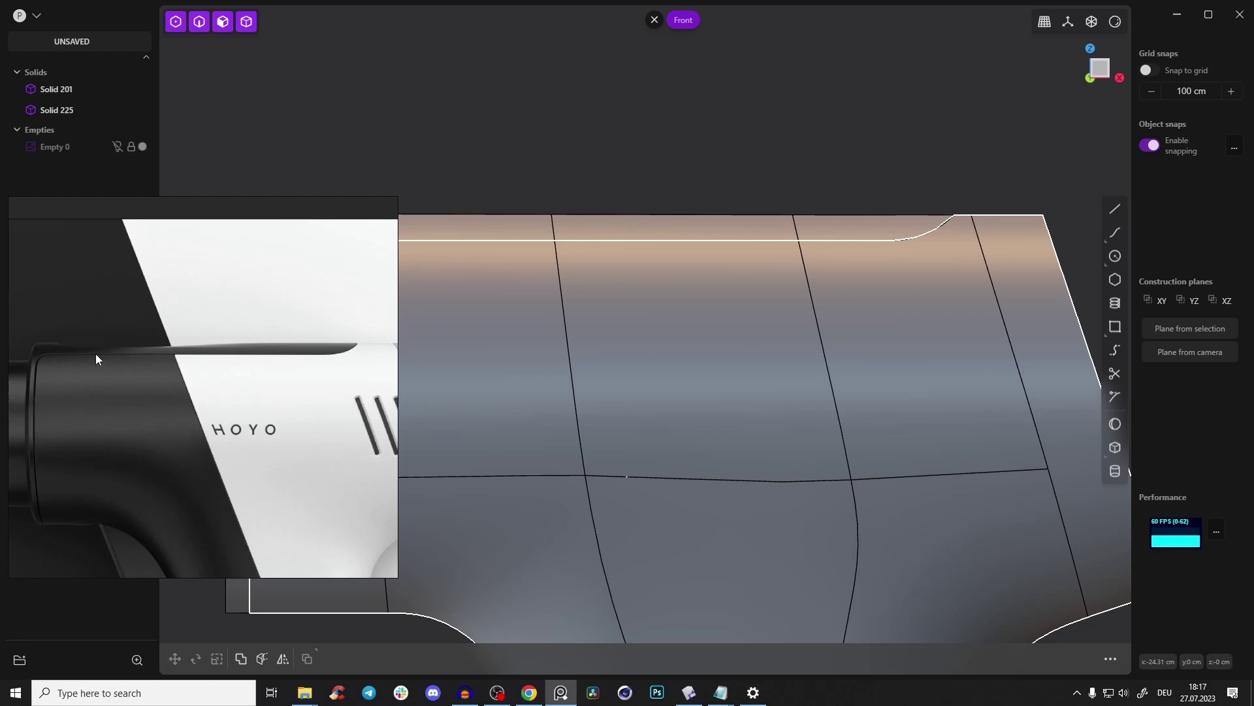
Sketch a short control-point curve that starts above the body's top edge near the chuck and flattens out inside the upper strip
shift+middle_drag(514, 292, 735, 283)
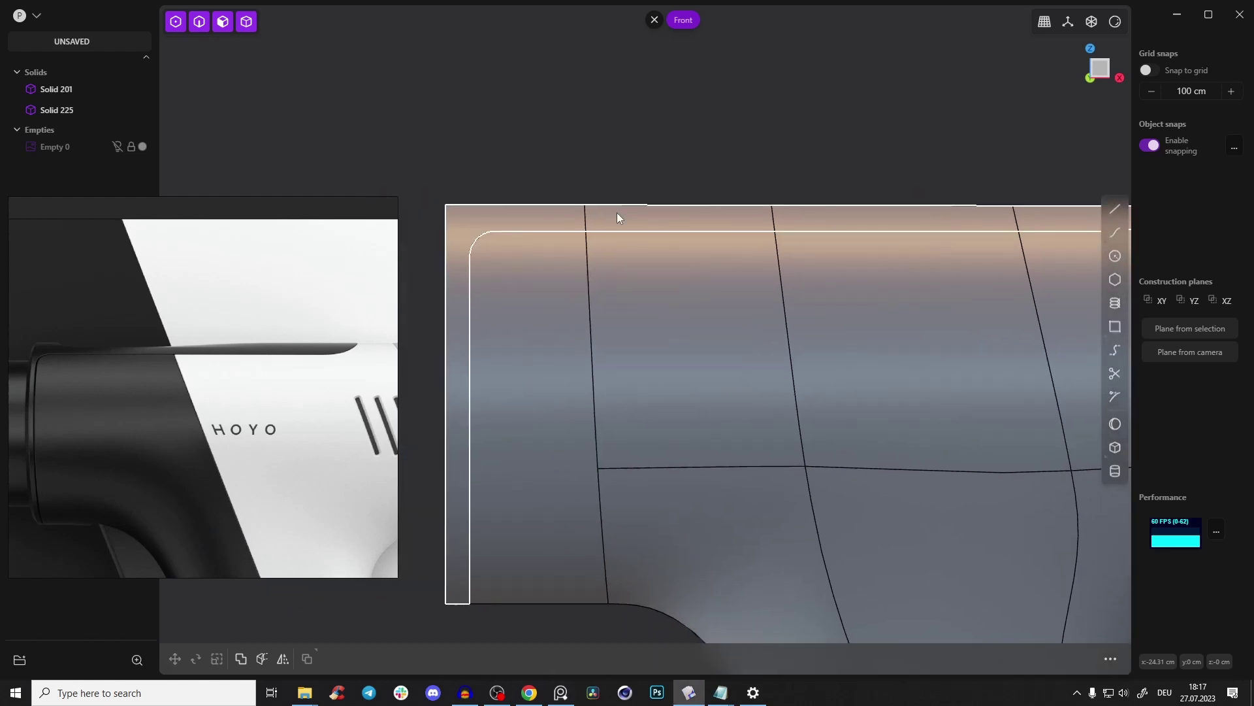
key(f)
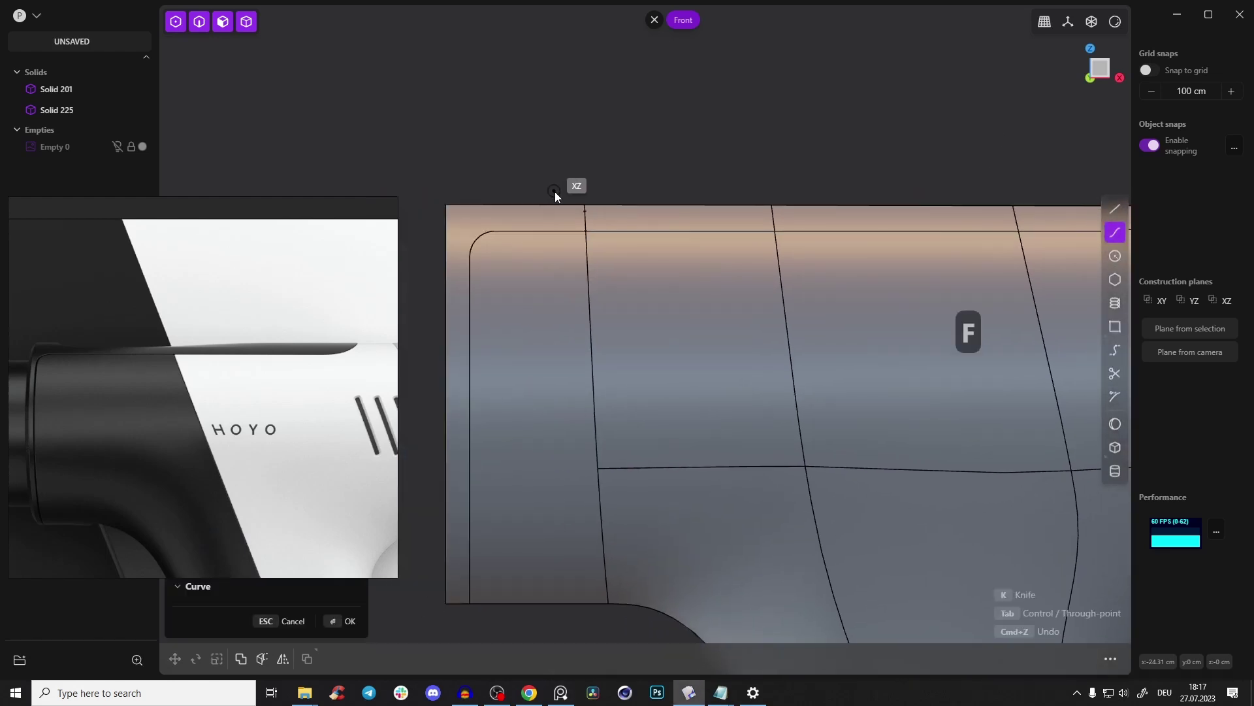
click(528, 190)
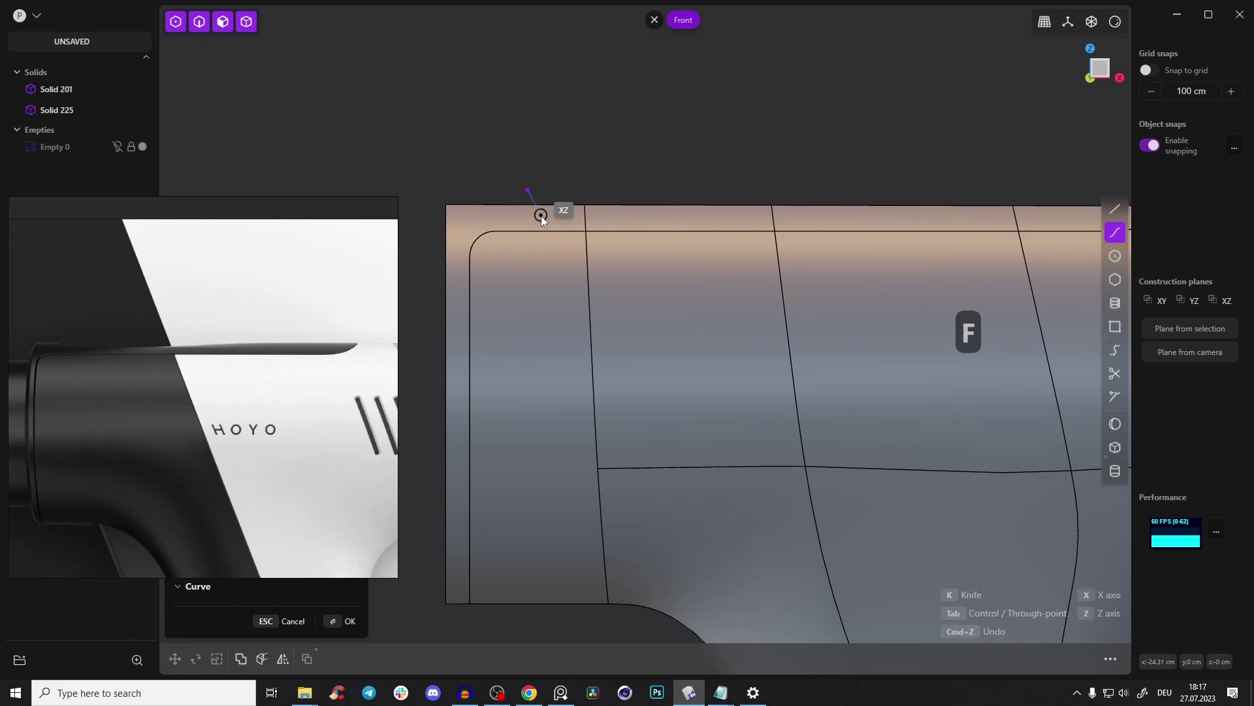
key(alt+z)
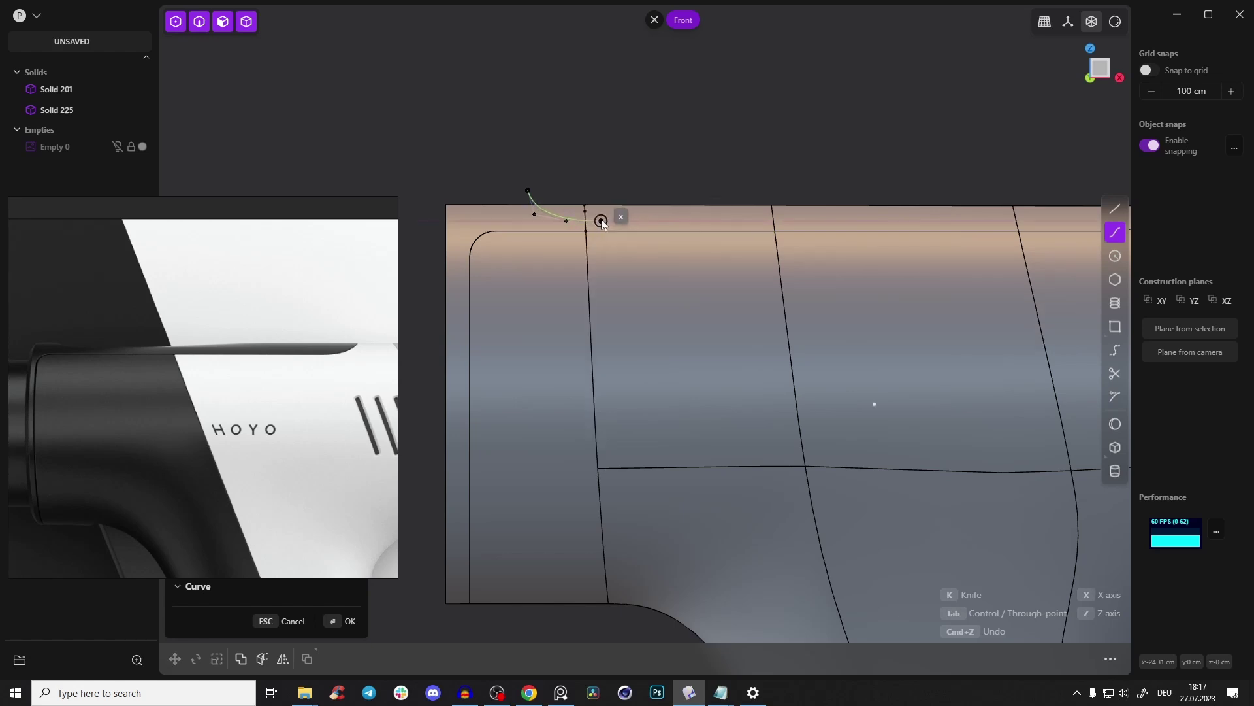
click(601, 221)
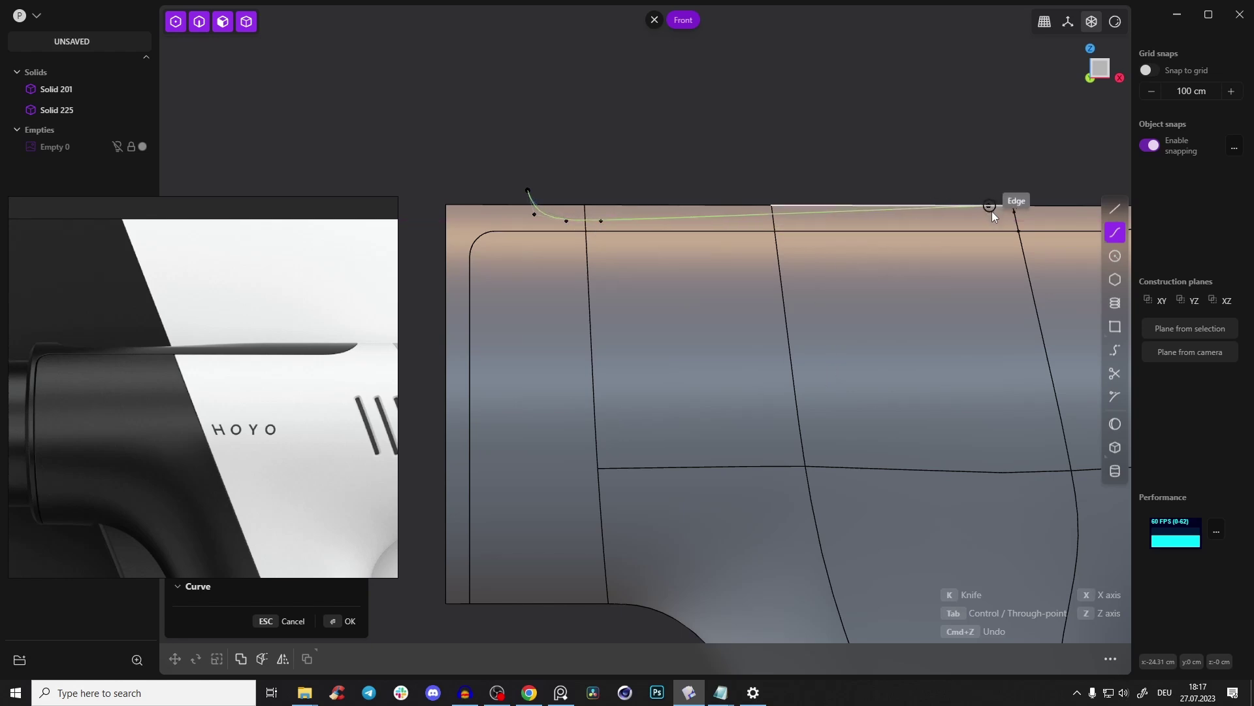
shift+middle_drag(1001, 218, 815, 228)
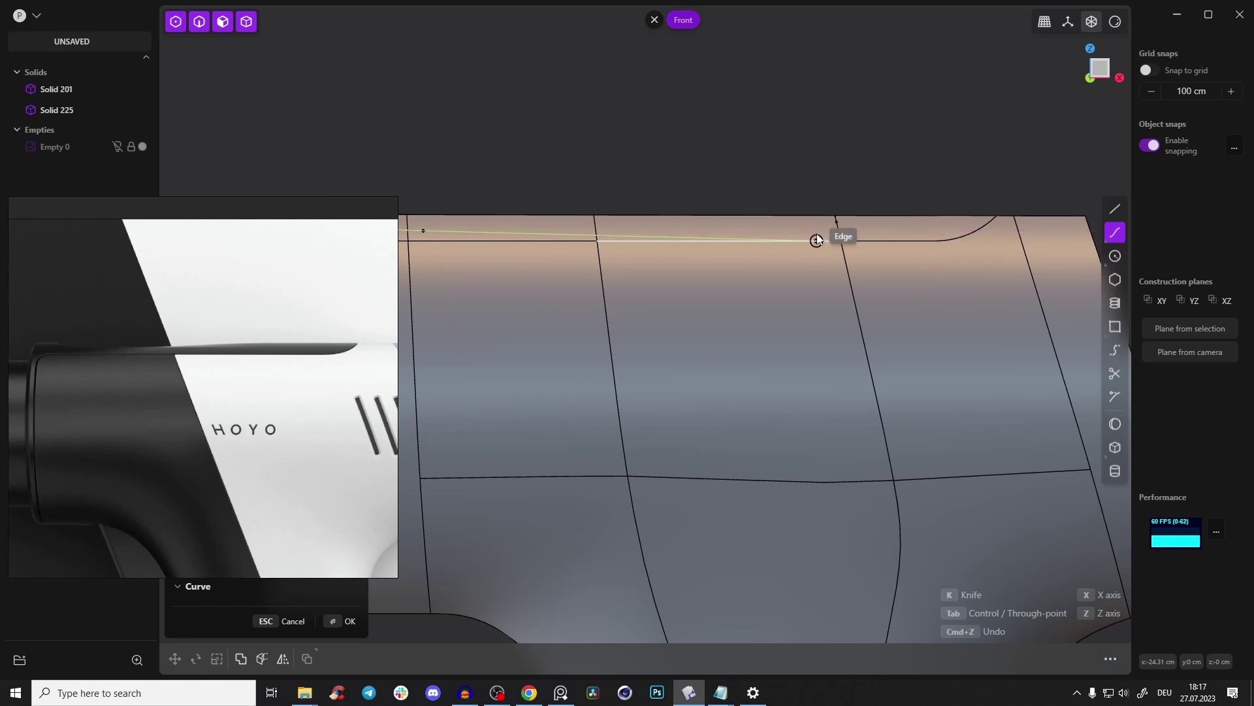
click(853, 229)
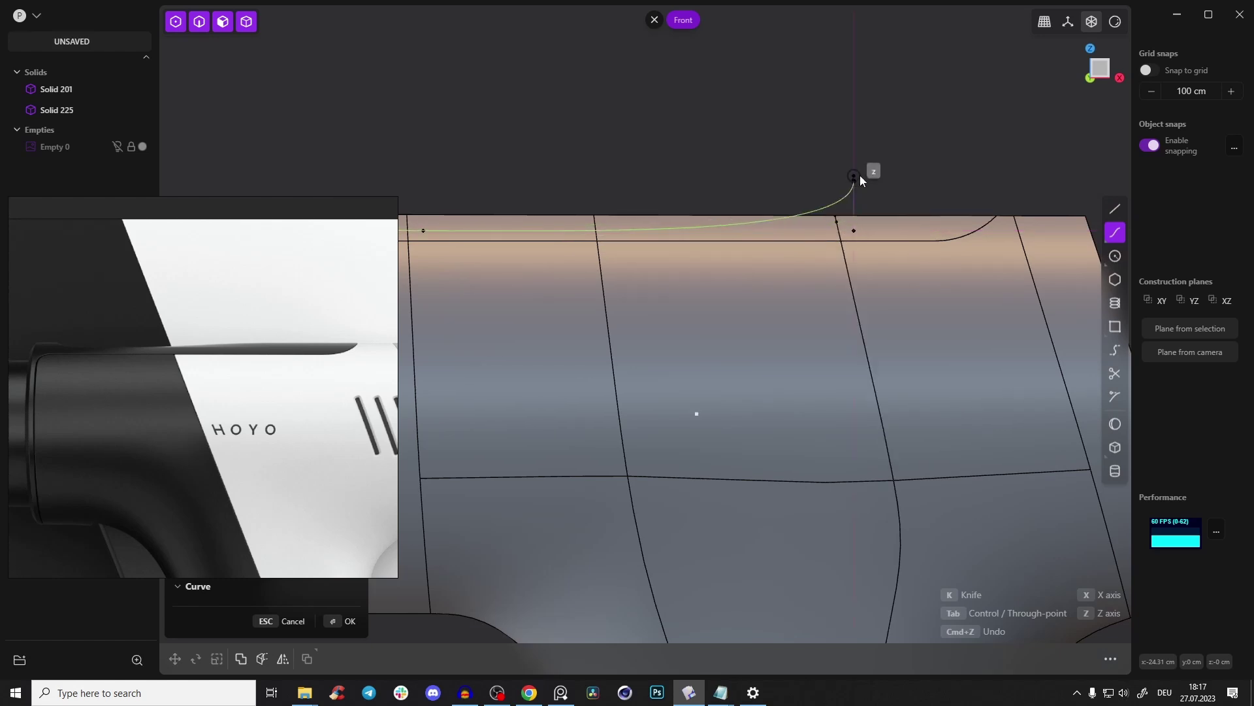
key(Return)
Draw a line within the upper strip that rises vertically past the body's top edge near the rear seam
shift+middle_drag(813, 189, 903, 164)
key(a)
click(941, 199)
click(936, 136)
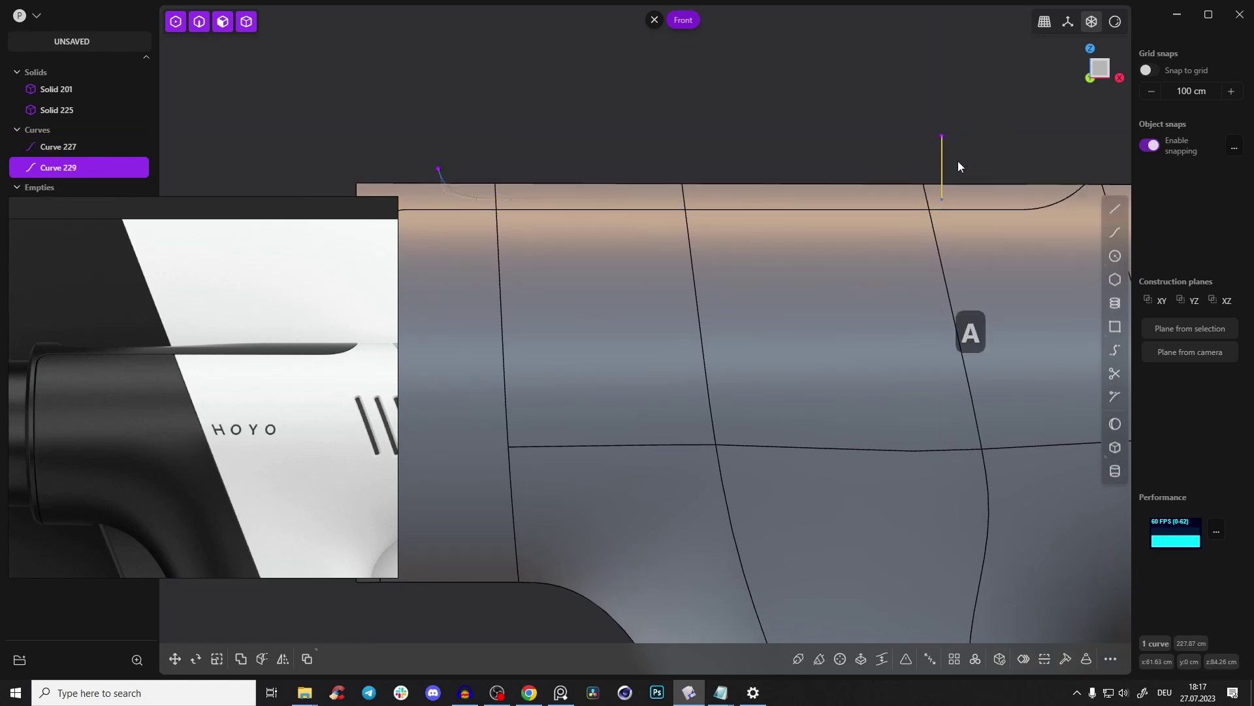
Bridge the control-point curve and the vertical line with a flat segment and join them into one open profile
key(2)
key(alt+z)
key(alt+z)
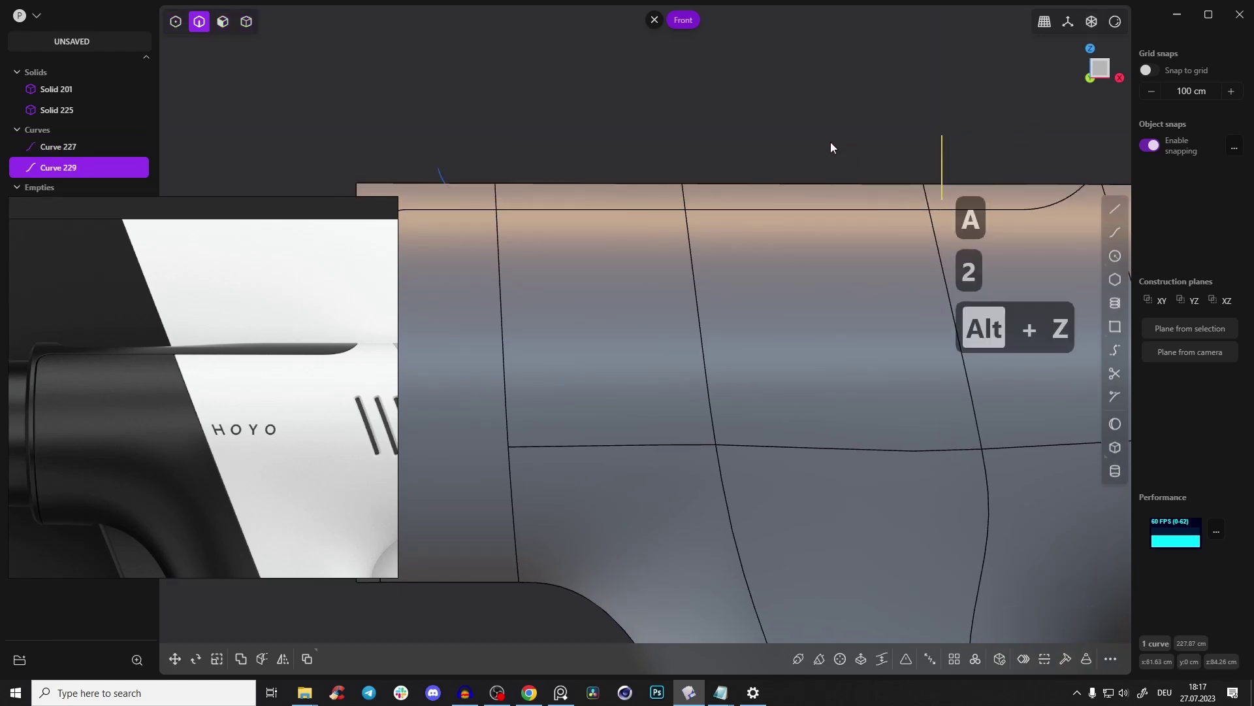
click(701, 199)
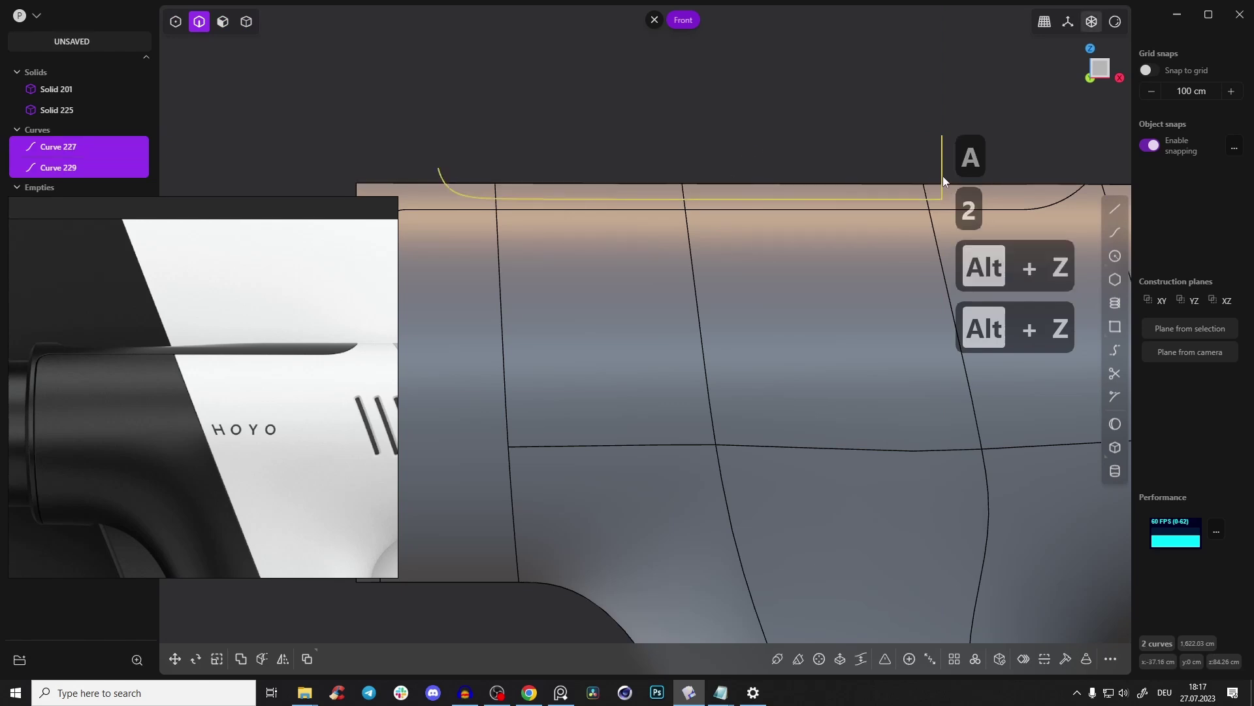
key(j)
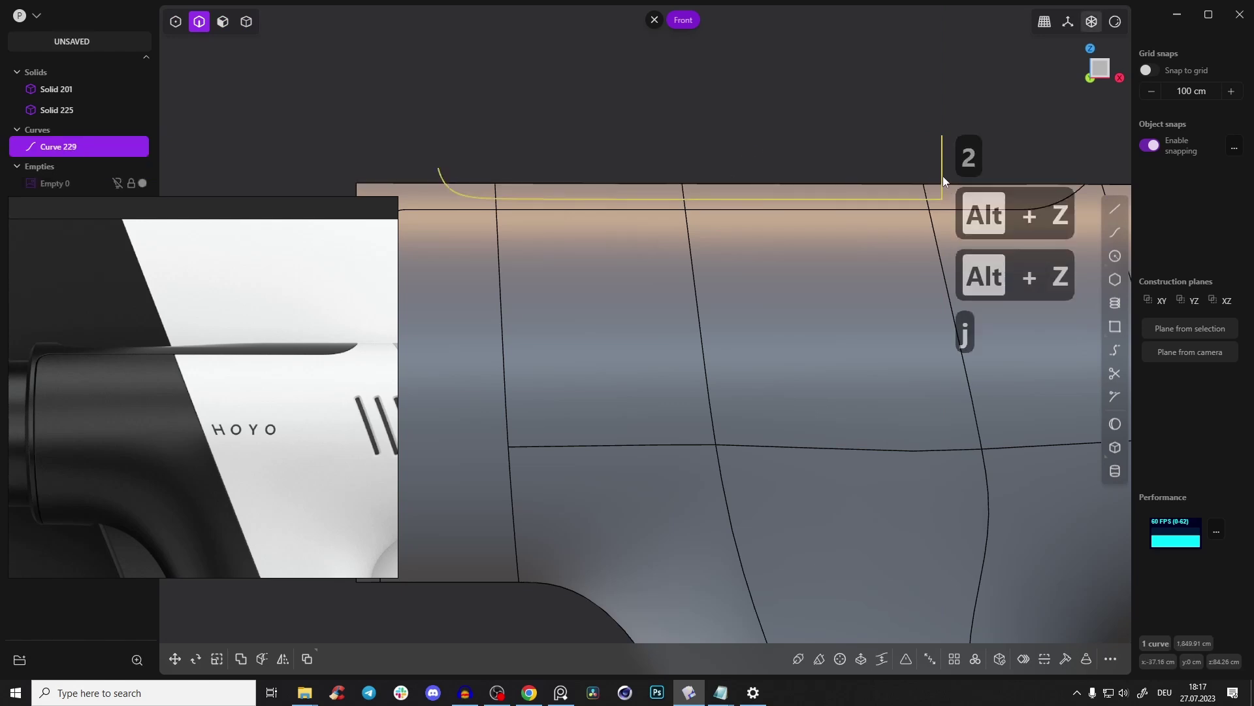
Cut the upper strip solid with the joined profile and delete the cut-off piece above it to form a recess
key(c)
click(801, 188)
middle_drag(743, 165, 675, 249)
key(alt+z)
key(Tab)
middle_drag(806, 201, 608, 85)
key(x)
key(ctrl+z)
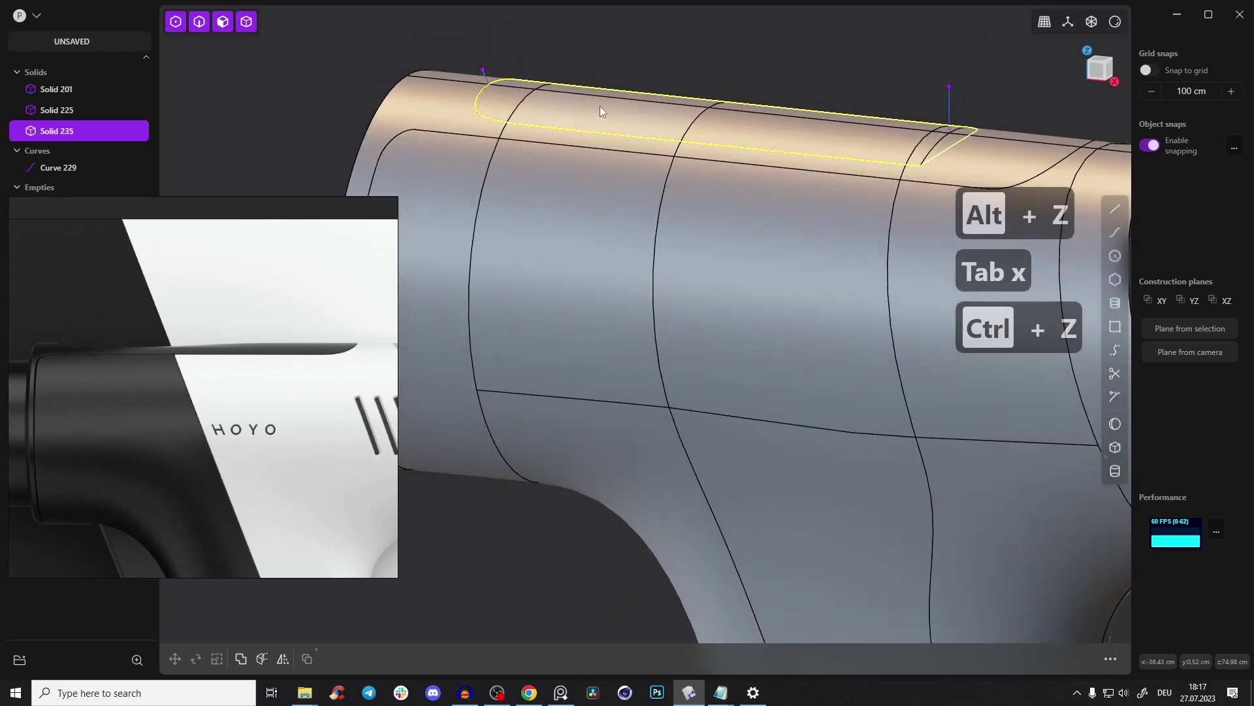
key(x)
Delete the leftover profile curve used for the recess cut
middle_drag(739, 113, 255, 320)
key(2)
click(673, 175)
key(x)
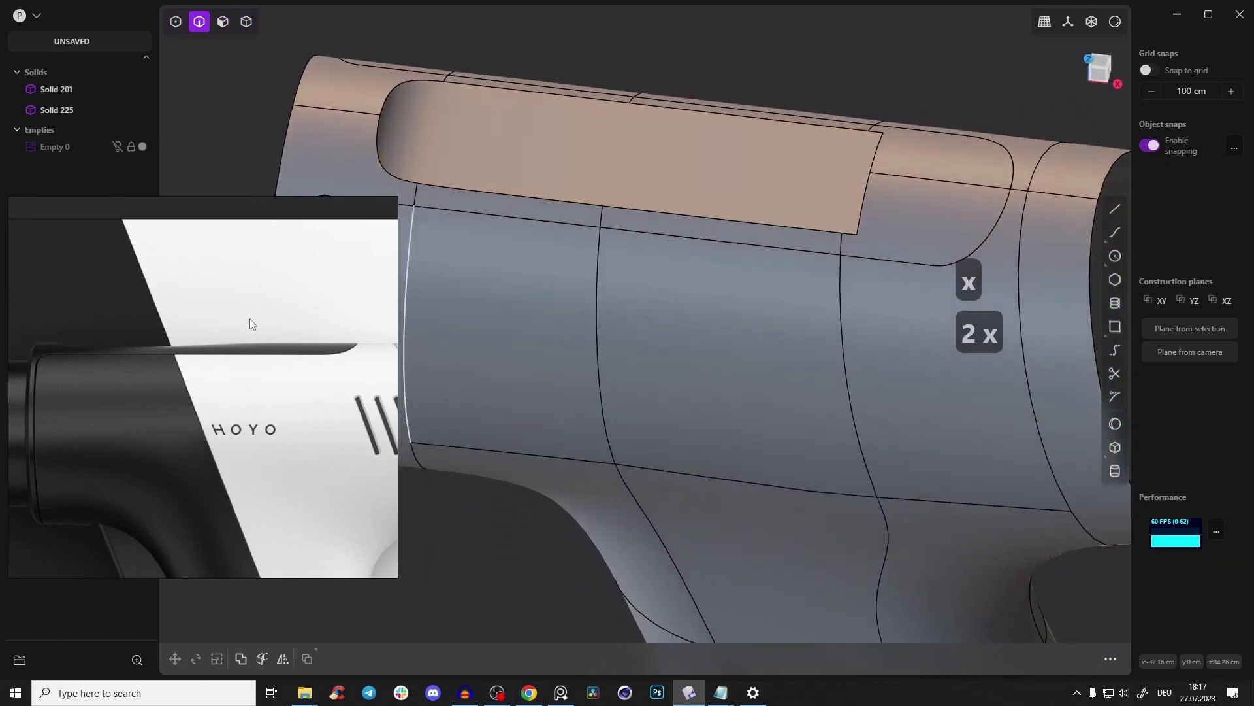
Insert a crosswise edge at about the middle of the flat recess floor on the strip solid
middle_drag(622, 176, 673, 203)
scroll(217, 353, up, 2)
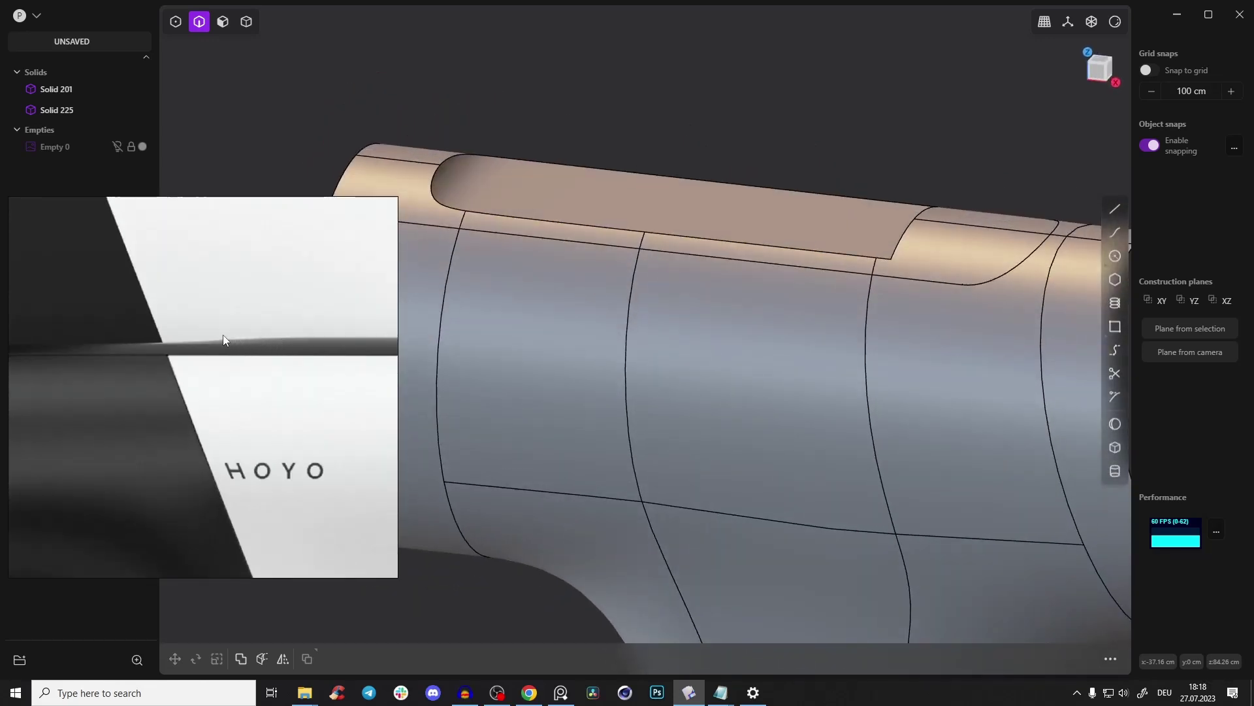
middle_drag(745, 262, 709, 243)
key(Tab)
click(737, 192)
click(738, 193)
middle_drag(739, 193, 794, 162)
key(ctrl+r)
click(718, 143)
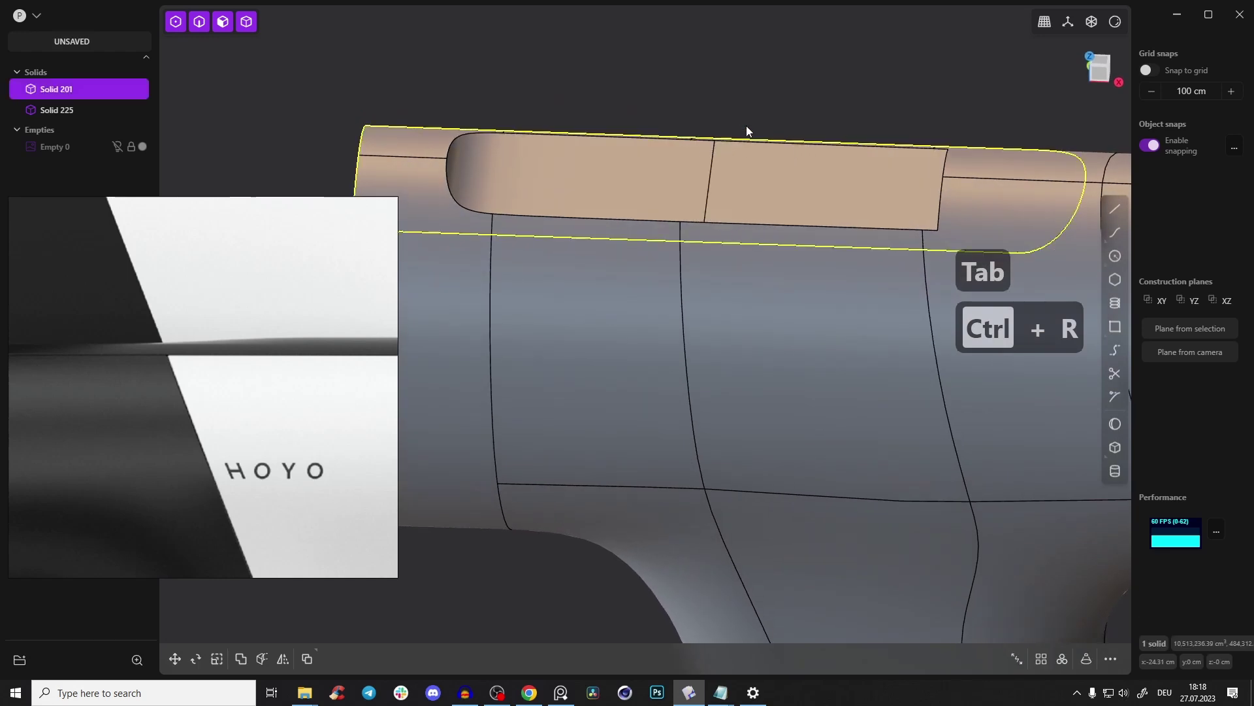
Delete the recess faces behind the inserted crosswise edge to open the rear part of the strip
mouse_move(750, 110)
middle_down()
mouse_move(825, 202)
mouse_move(821, 147)
mouse_move(907, 113)
mouse_move(836, 52)
mouse_move(745, 85)
mouse_move(731, 110)
middle_up()
key(3)
key(x)
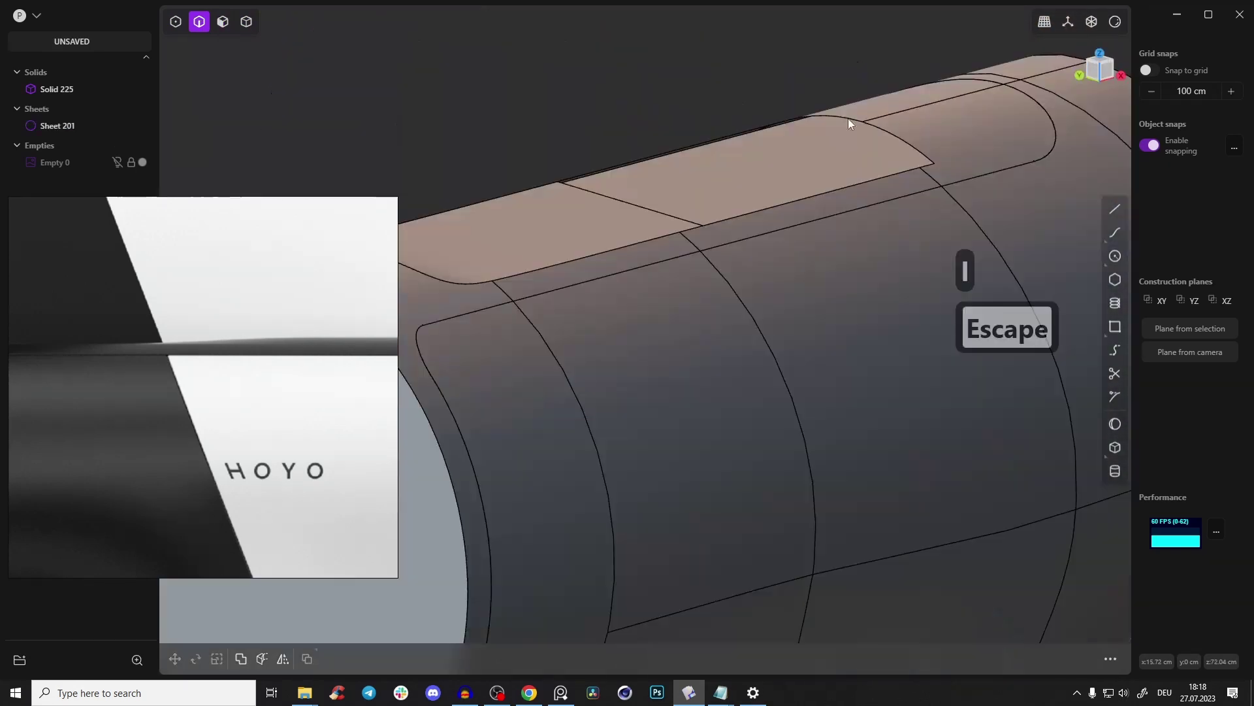
Duplicate the two long side edges of the rear opening as separate curves
middle_drag(875, 186, 926, 164)
click(926, 163)
click(887, 181)
middle_drag(715, 165, 751, 135)
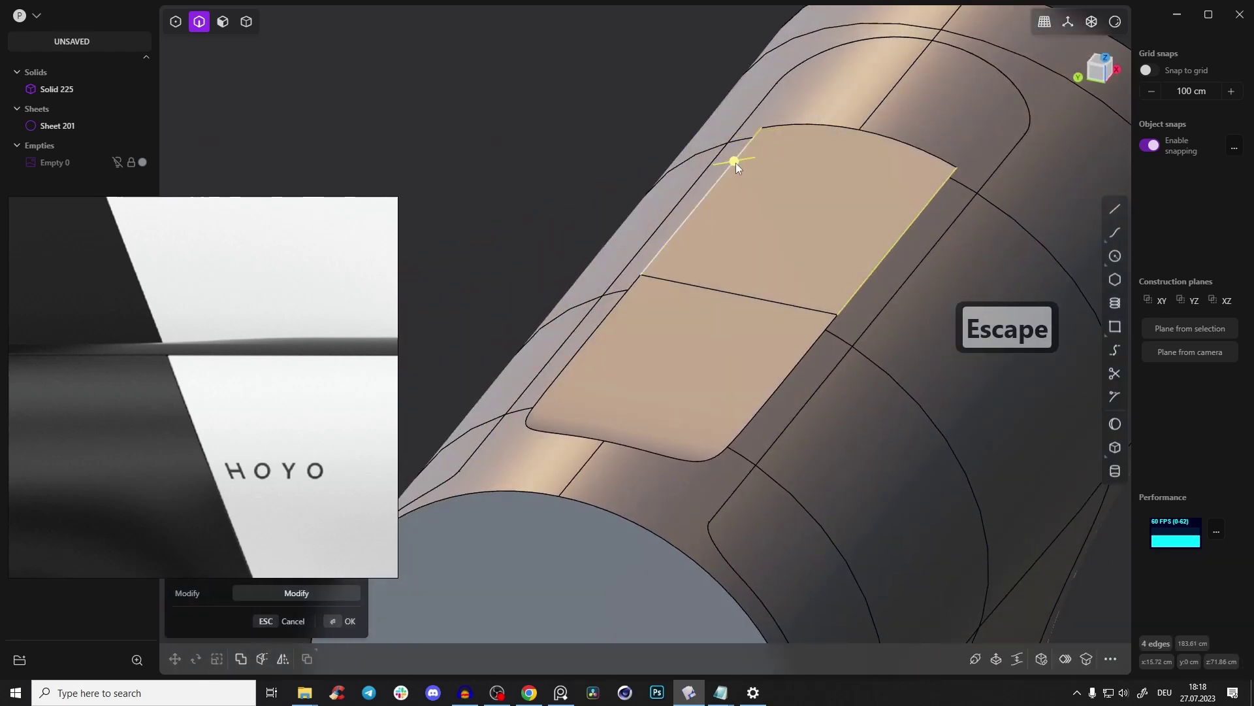
key(d)
Loft a surface from the floor's crosswise edge to the opening's rear edge with G1 continuity at both ends
middle_drag(756, 185, 852, 140)
click(690, 118)
click(852, 140)
shift+click(907, 156)
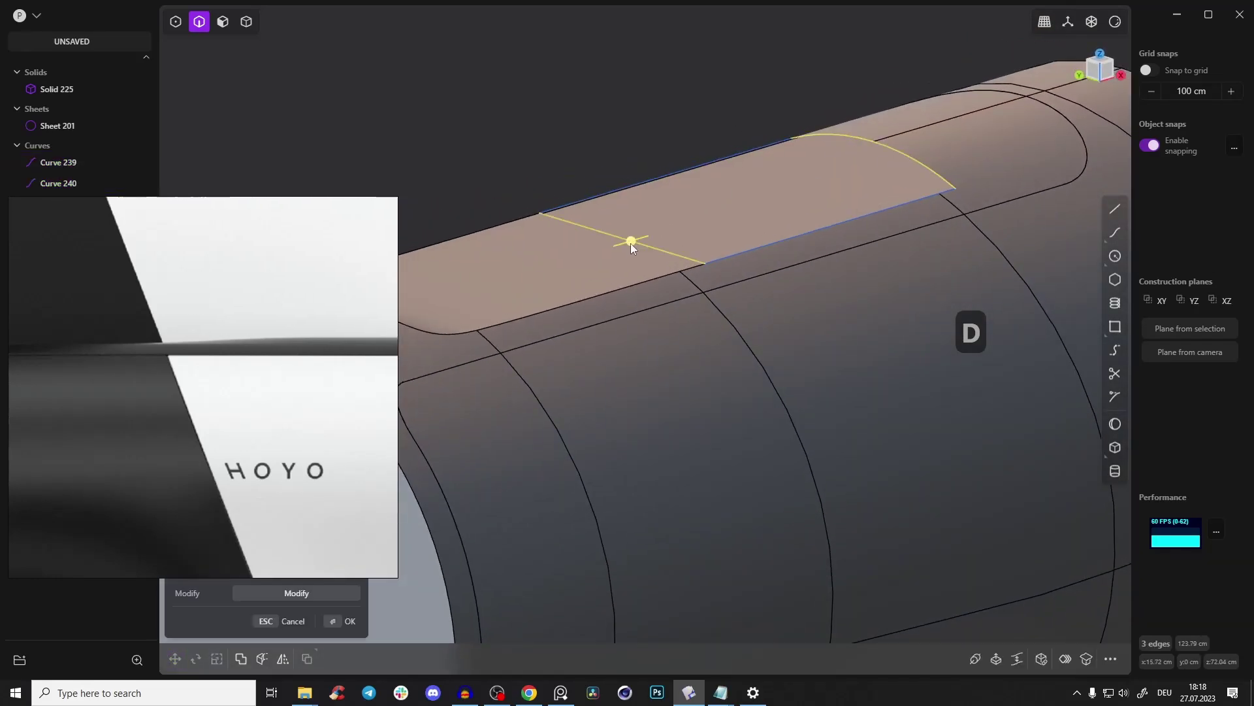
key(l)
middle_drag(872, 156, 855, 205)
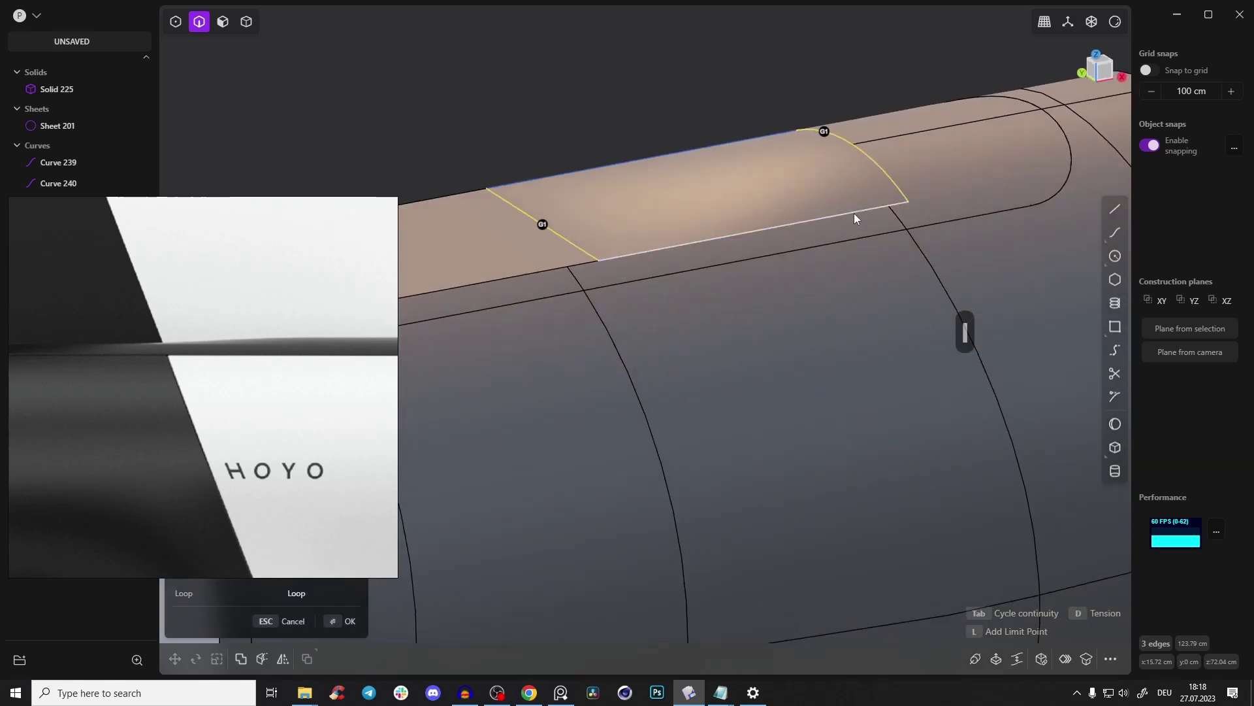
key(Return)
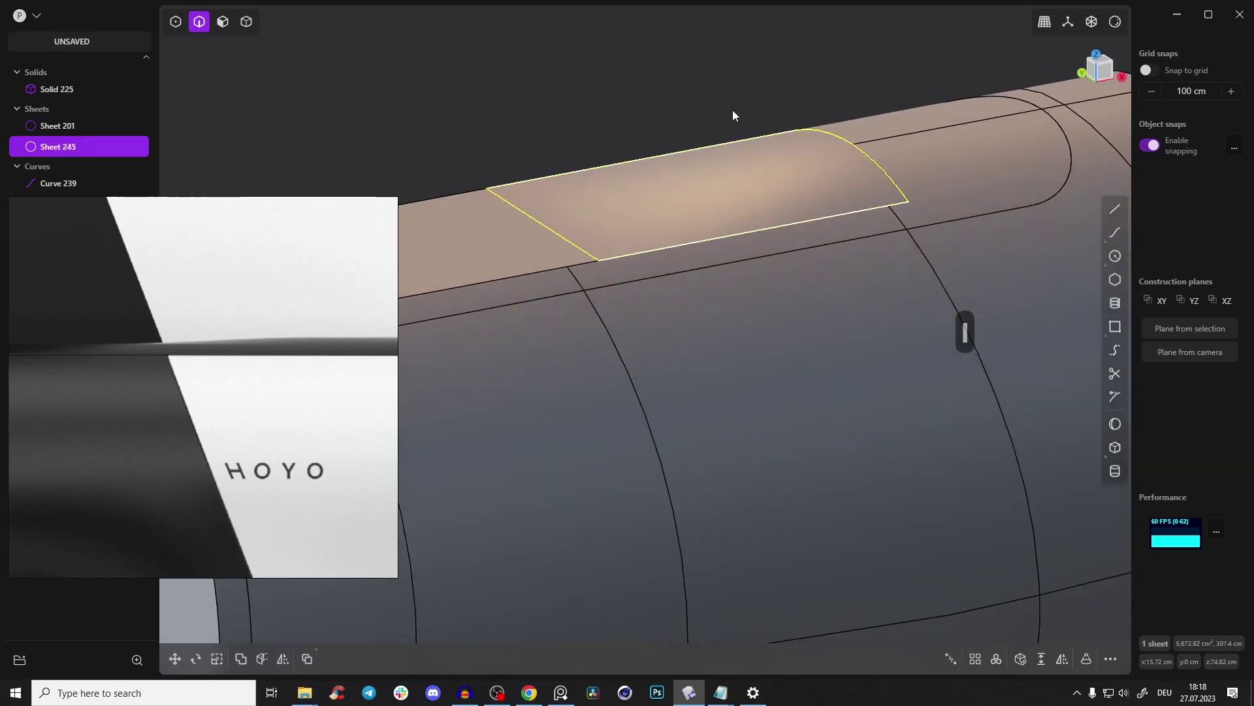
Delete the two duplicated side curves along the lofted surface
click(732, 110)
key(2)
click(675, 245)
key(x)
click(642, 158)
key(x)
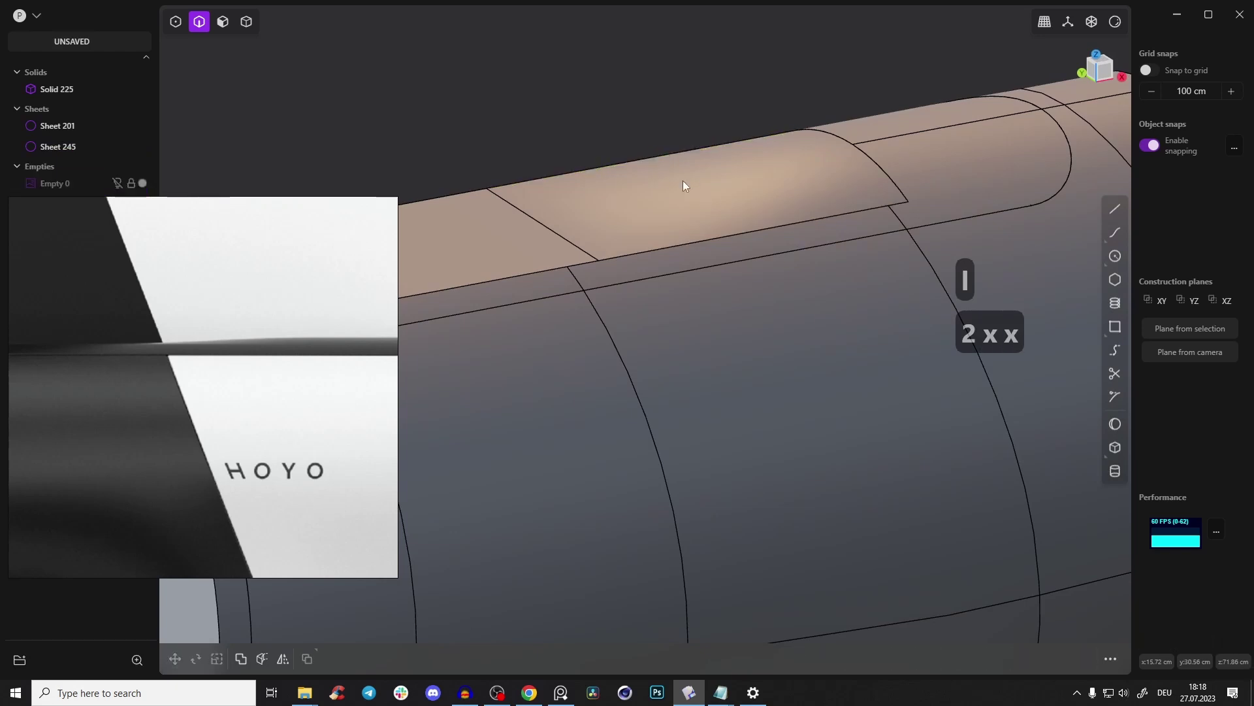
Try to join the lofted sheet with the main body solid
key(Tab)
click(642, 187)
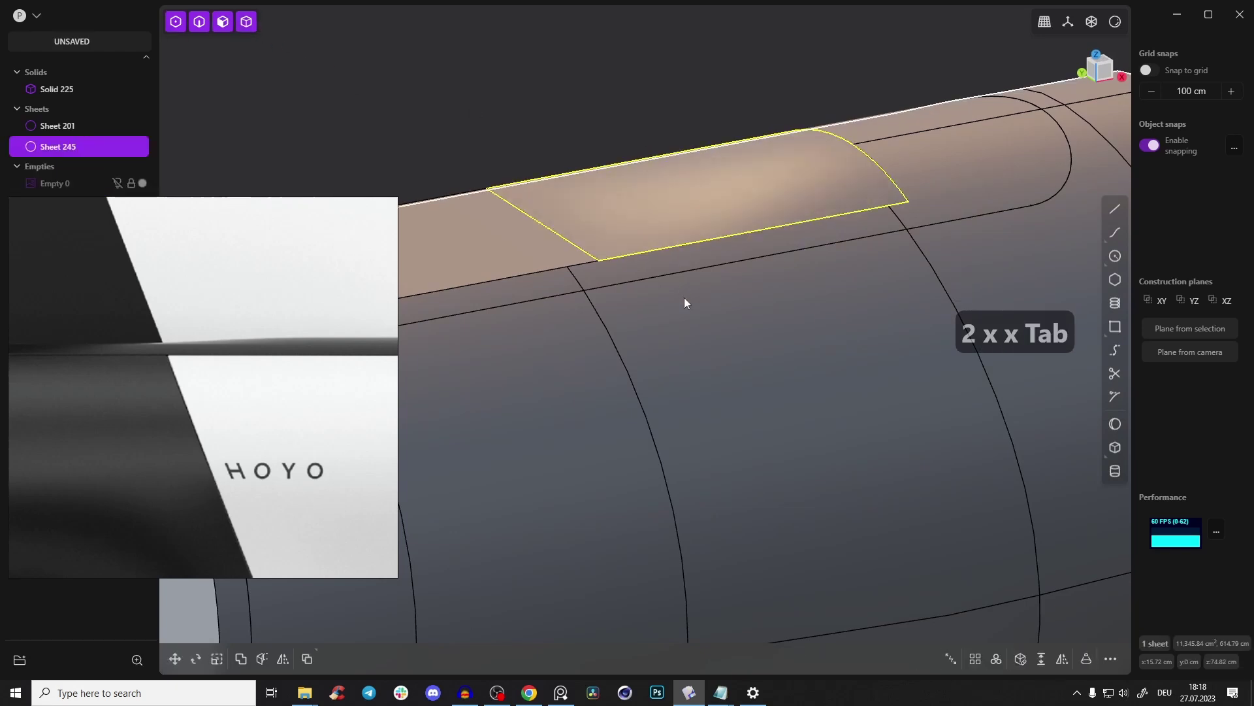
click(683, 294)
key(j)
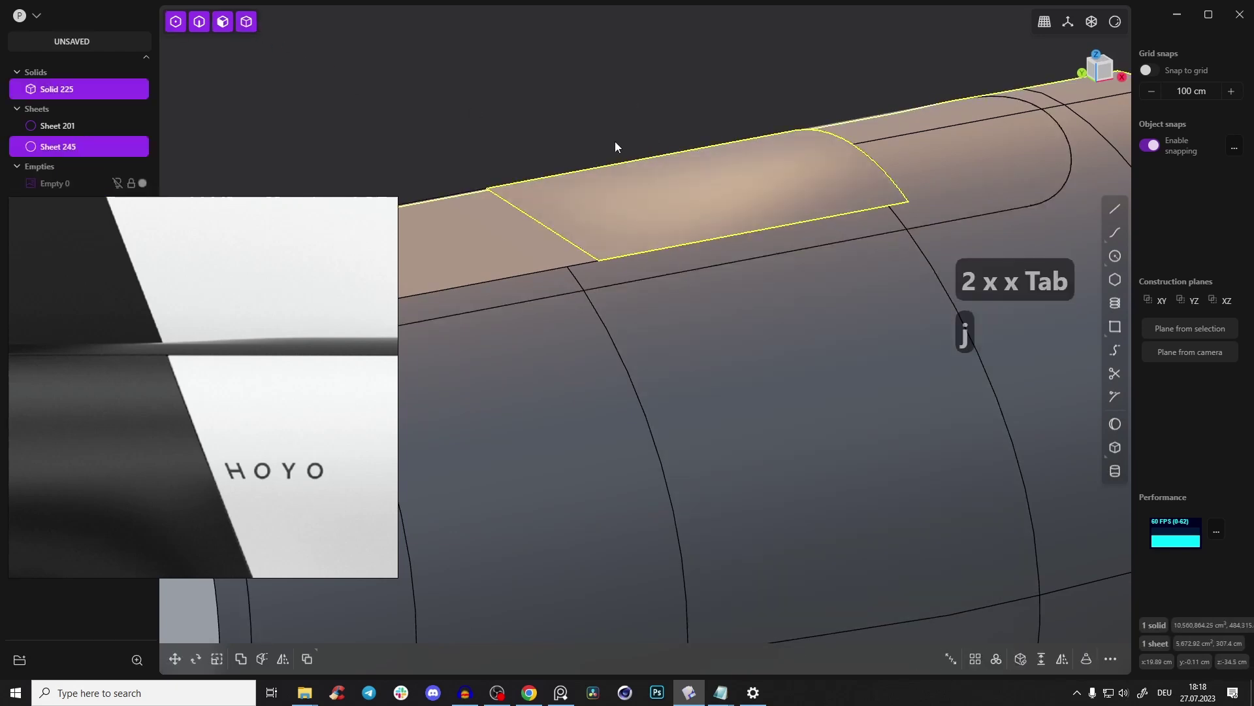
key(j)
key(h)
middle_drag(680, 190, 480, 200)
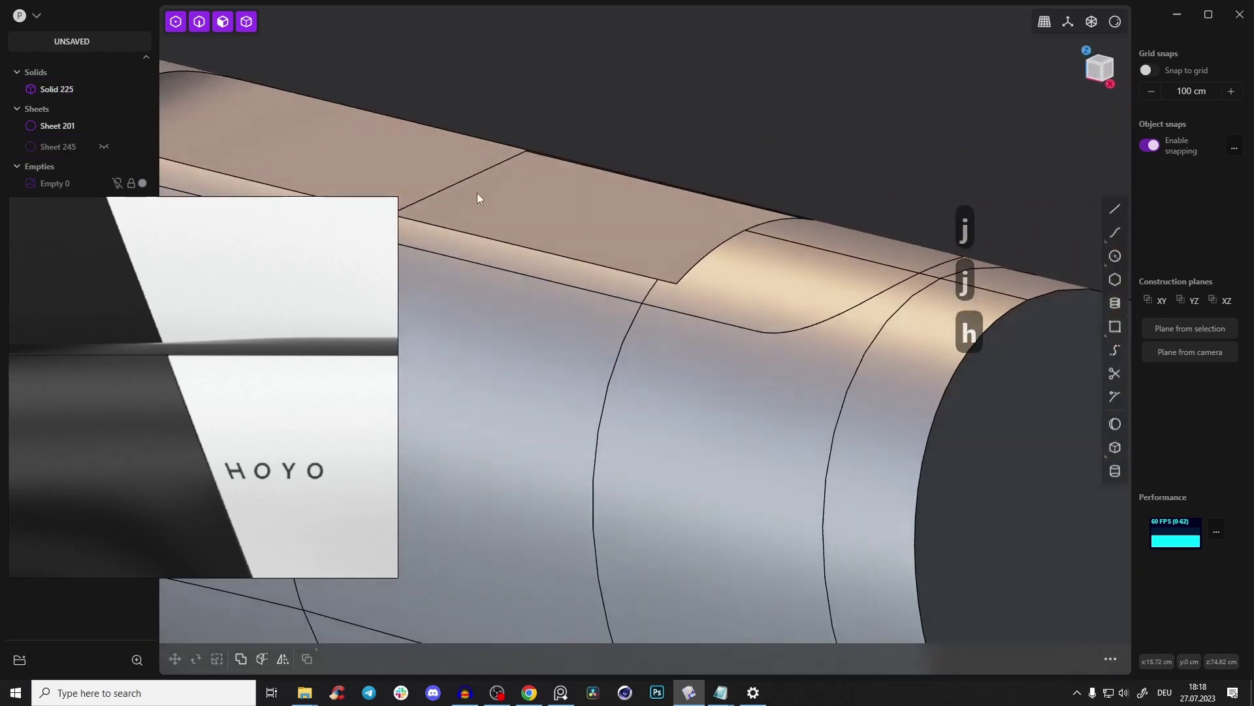
key(ctrl+z)
key(Tab)
key(j)
key(ctrl+z)
key(ctrl+z)
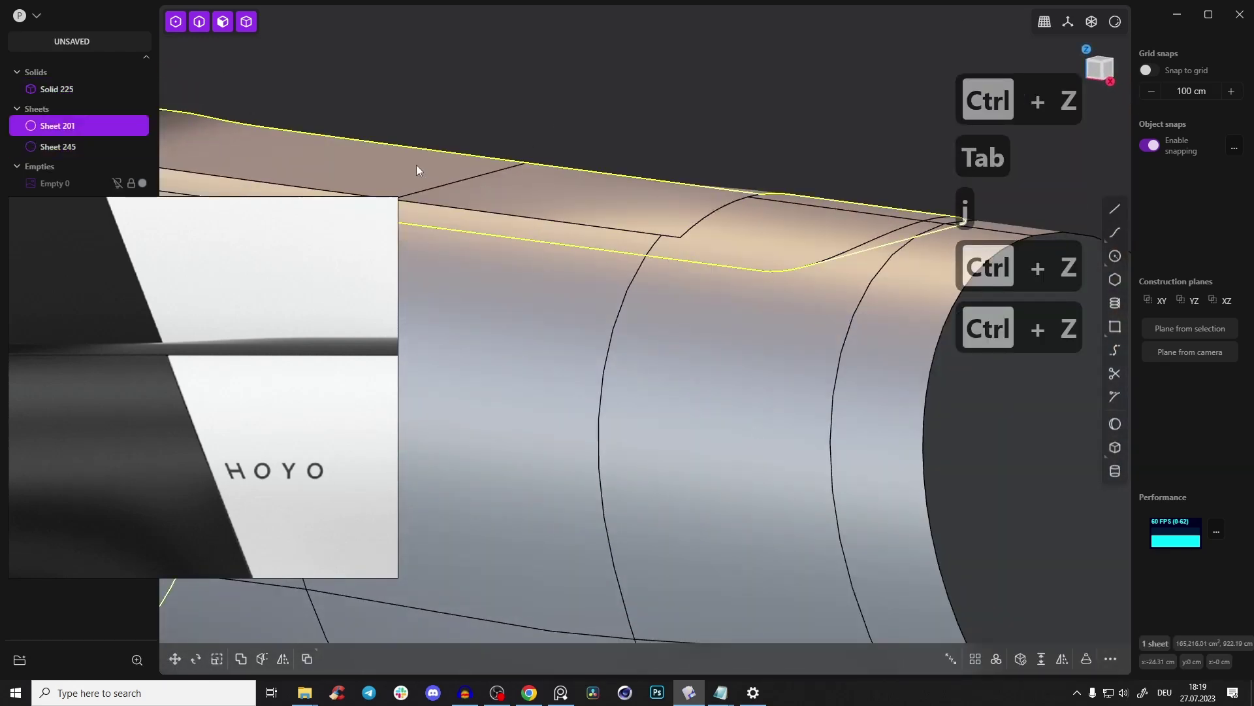
Join the strip sheet and the lofted sheet into one closed solid
middle_drag(417, 165, 547, 191)
shift+click(529, 175)
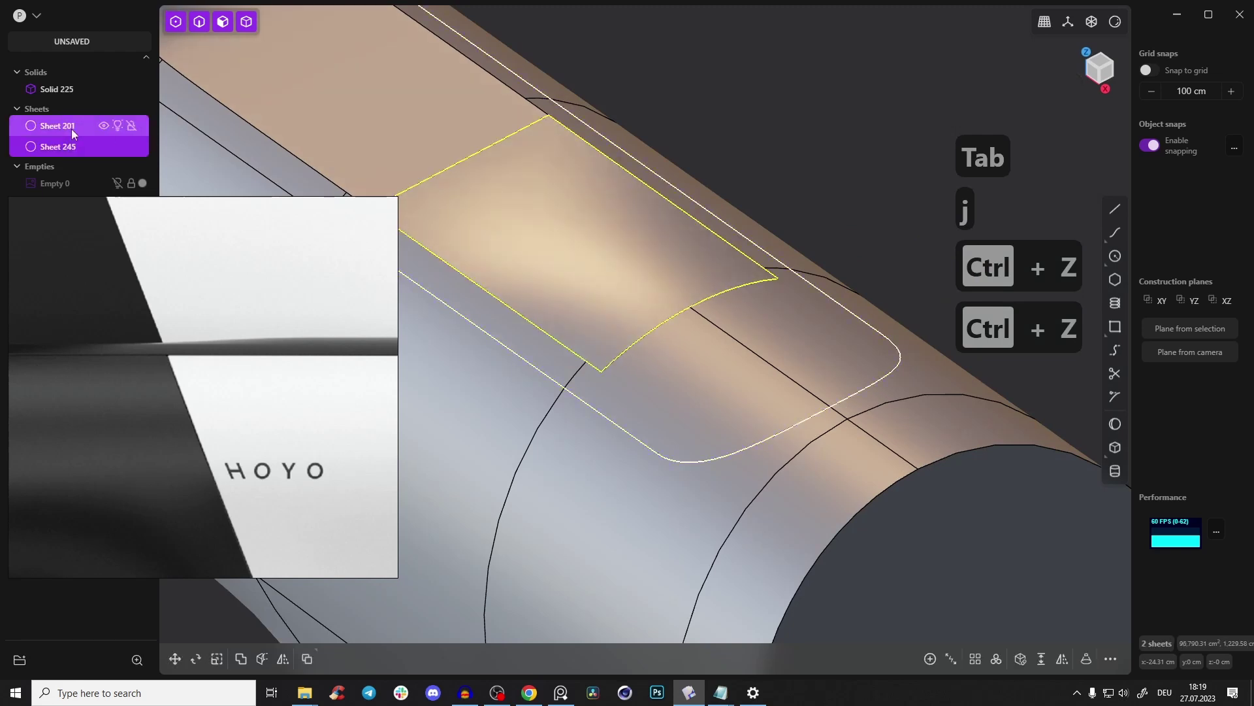
click(98, 92)
mouse_move(635, 213)
shift+middle_down()
mouse_move(784, 122)
mouse_move(840, 116)
shift+middle_up()
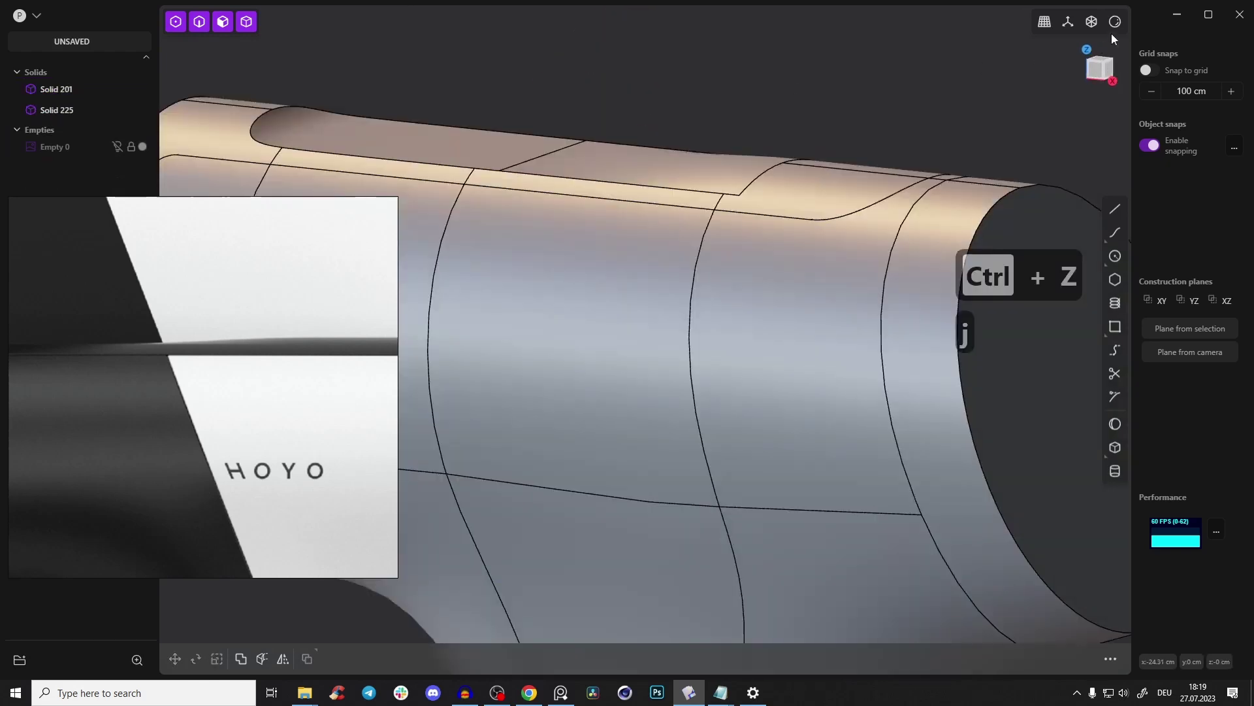
Display the model in glossy red with edges hidden and compare the recess's transition with the reference picture
click(1115, 23)
click(1089, 71)
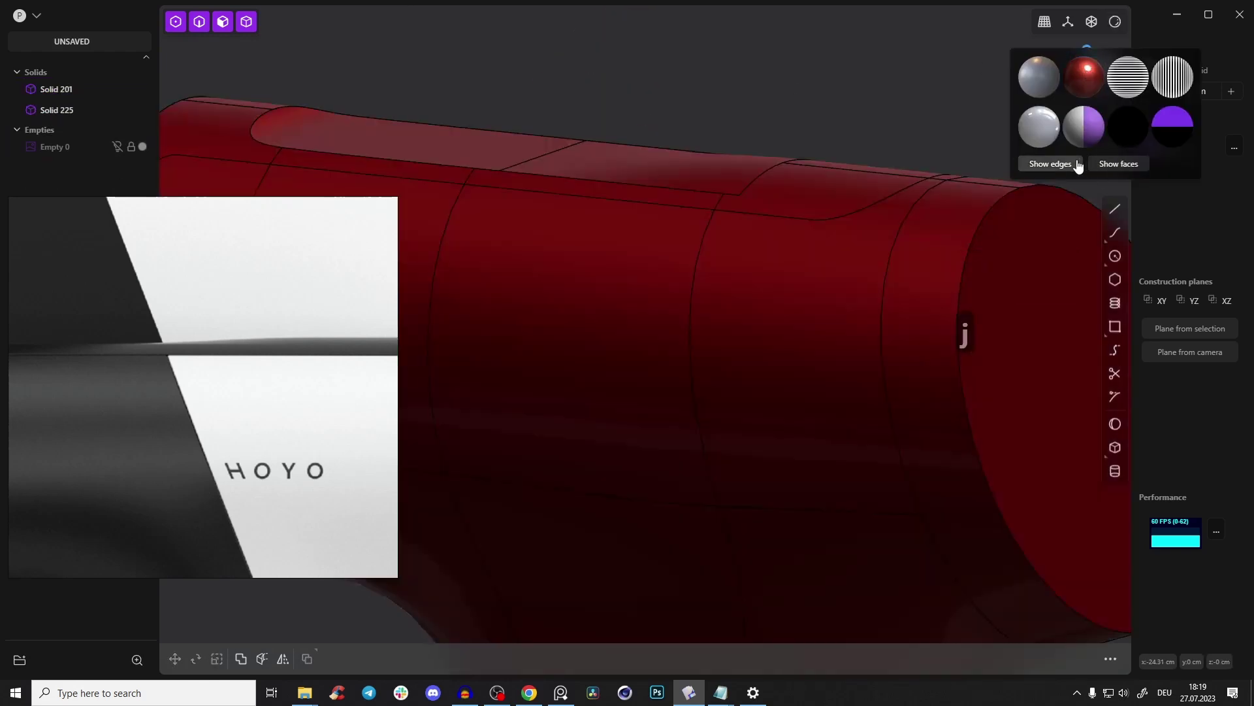
click(1076, 164)
scroll(563, 223, down, 3)
middle_drag(562, 224, 643, 235)
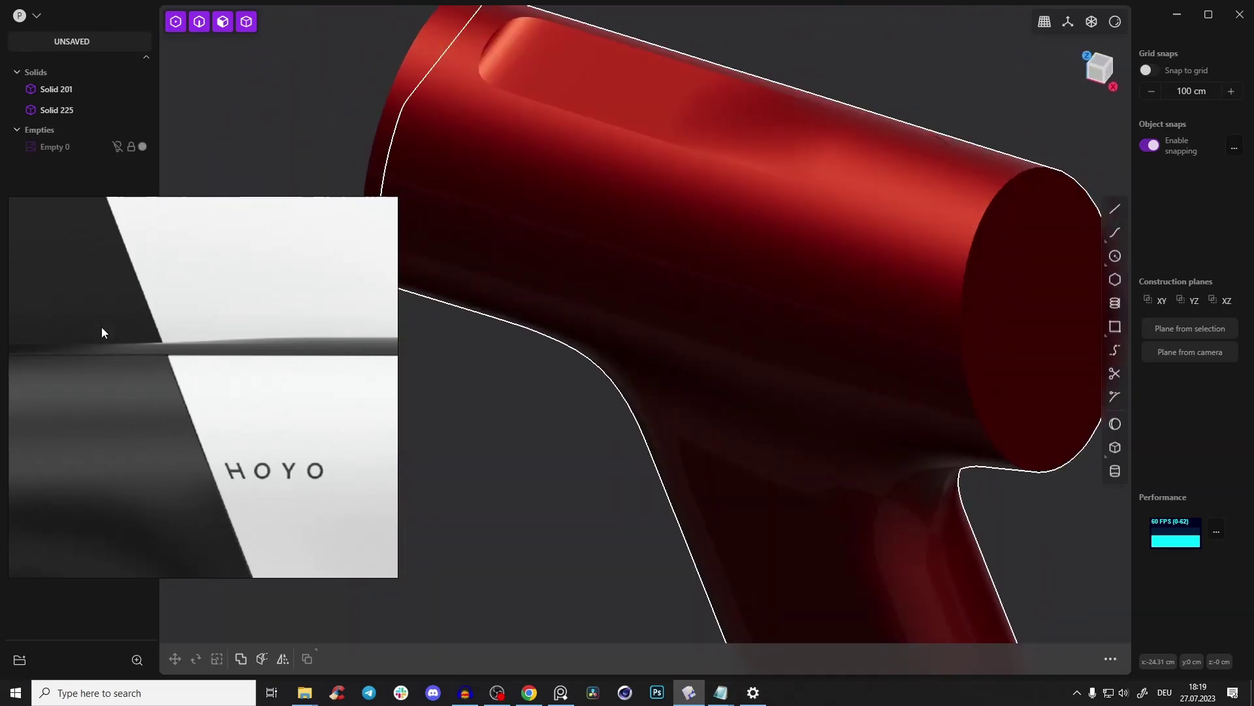
scroll(154, 381, down, 4)
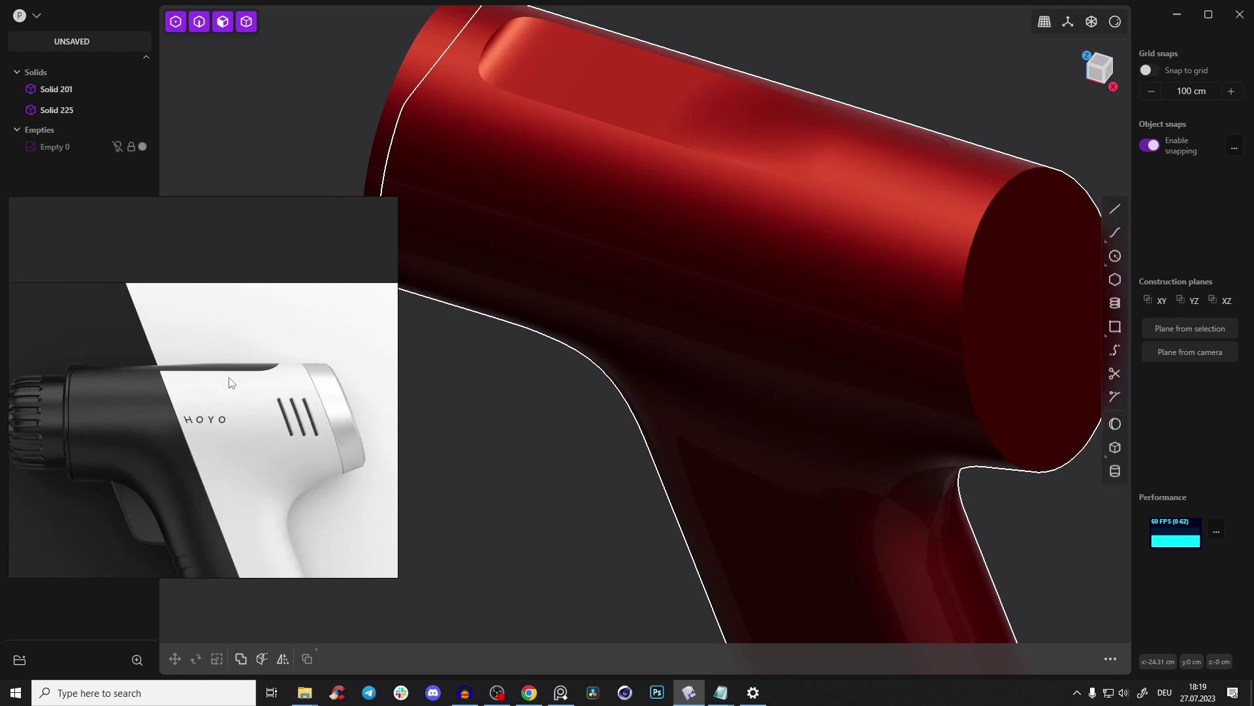
click(562, 693)
middle_drag(805, 232, 844, 236)
middle_drag(669, 268, 778, 260)
key(2)
click(784, 253)
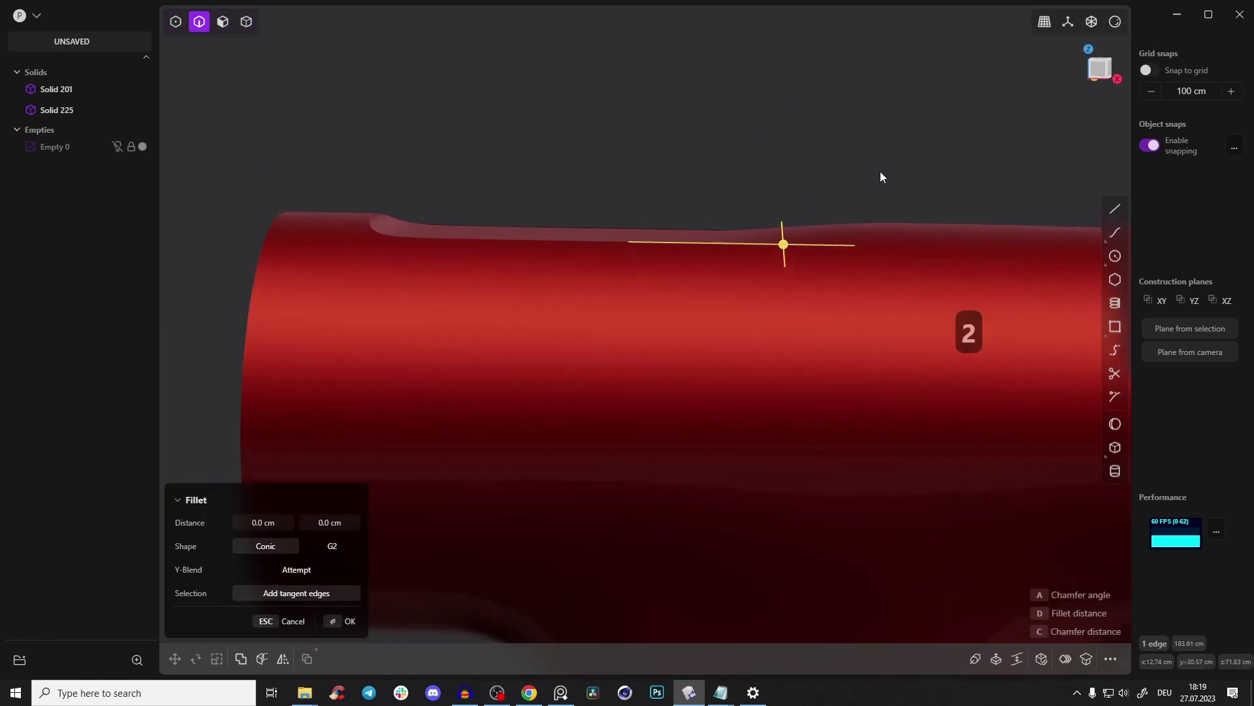
click(1097, 74)
key(Escape)
middle_drag(845, 297, 638, 319)
click(1116, 23)
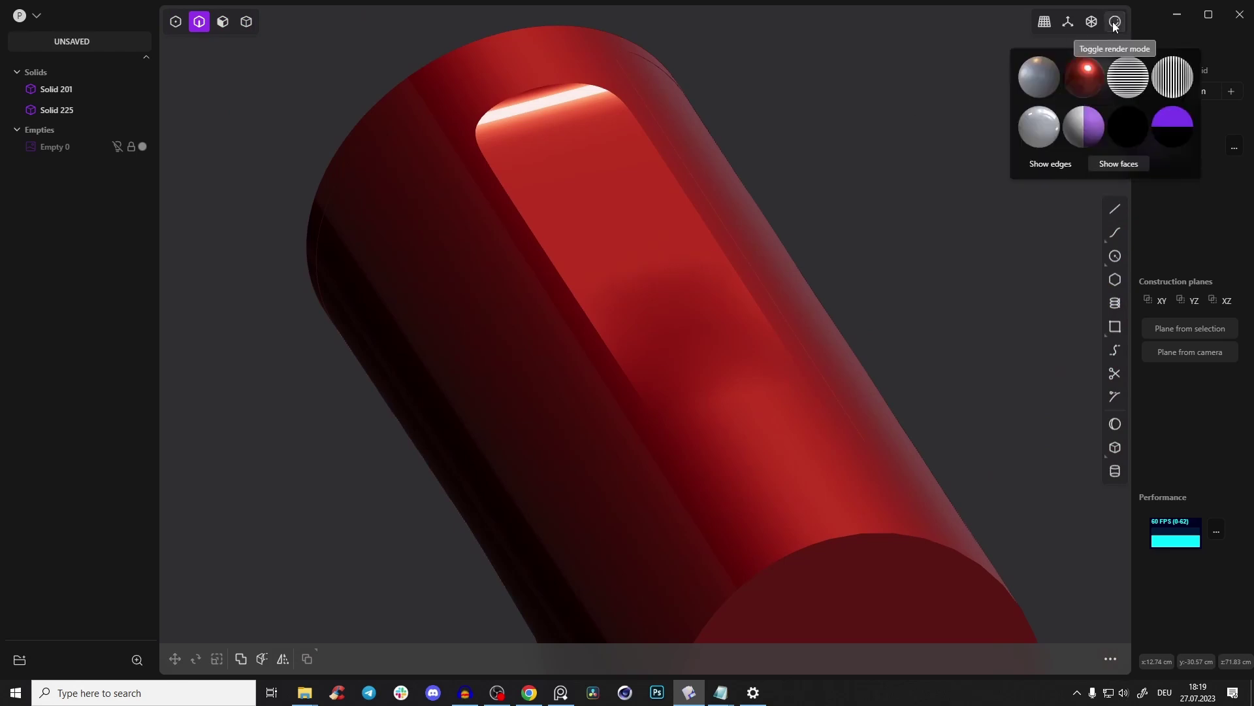
Fillet the recess's rim edge near the chuck with a distance of 1.909 cm, including tangent edges
click(505, 190)
key(b)
shift+middle_drag(507, 193, 561, 177)
scroll(562, 221, up, 3)
drag(553, 218, 550, 213)
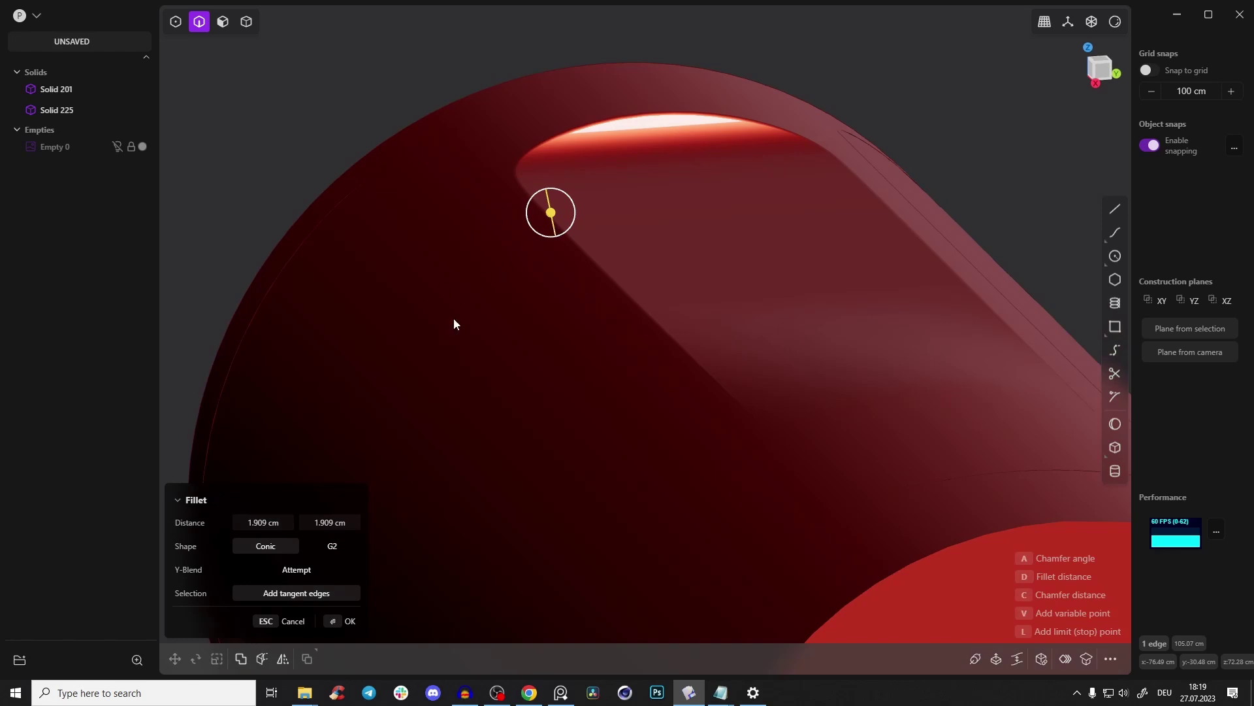
click(348, 620)
click(449, 68)
Show the edges in a lighter display material and examine how the fillet runs along the recess's side
middle_drag(765, 167, 1098, 44)
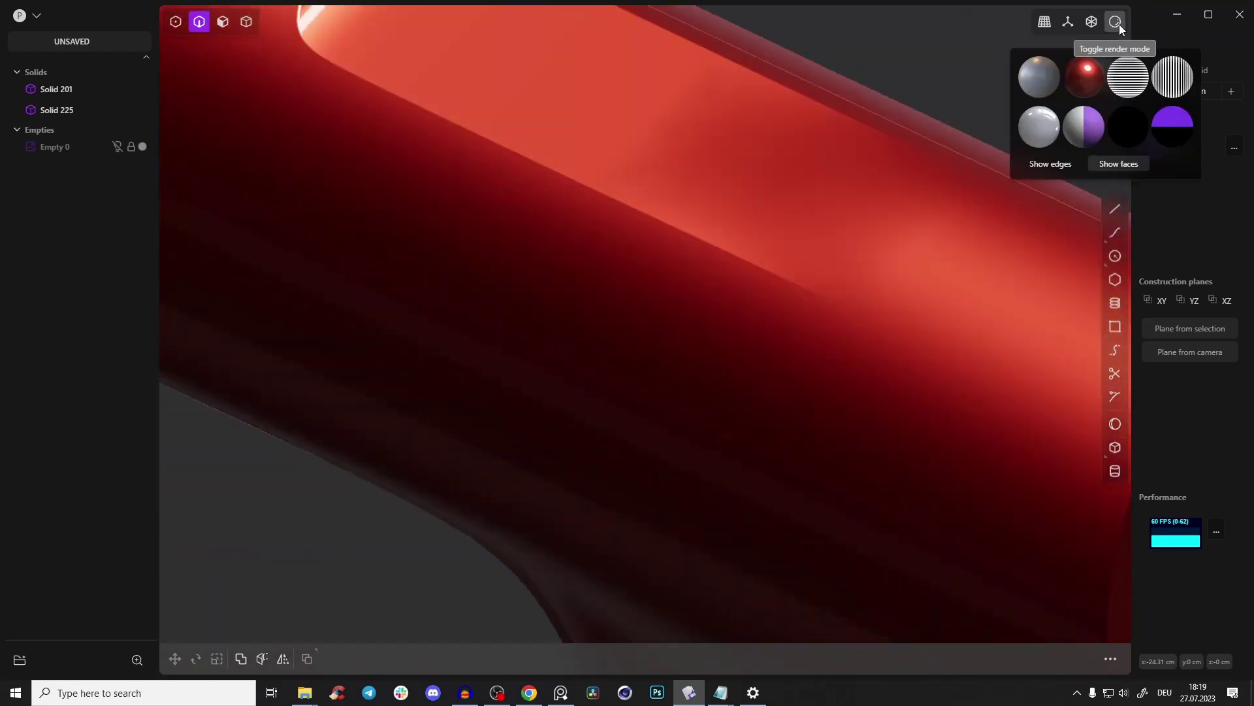
click(1115, 21)
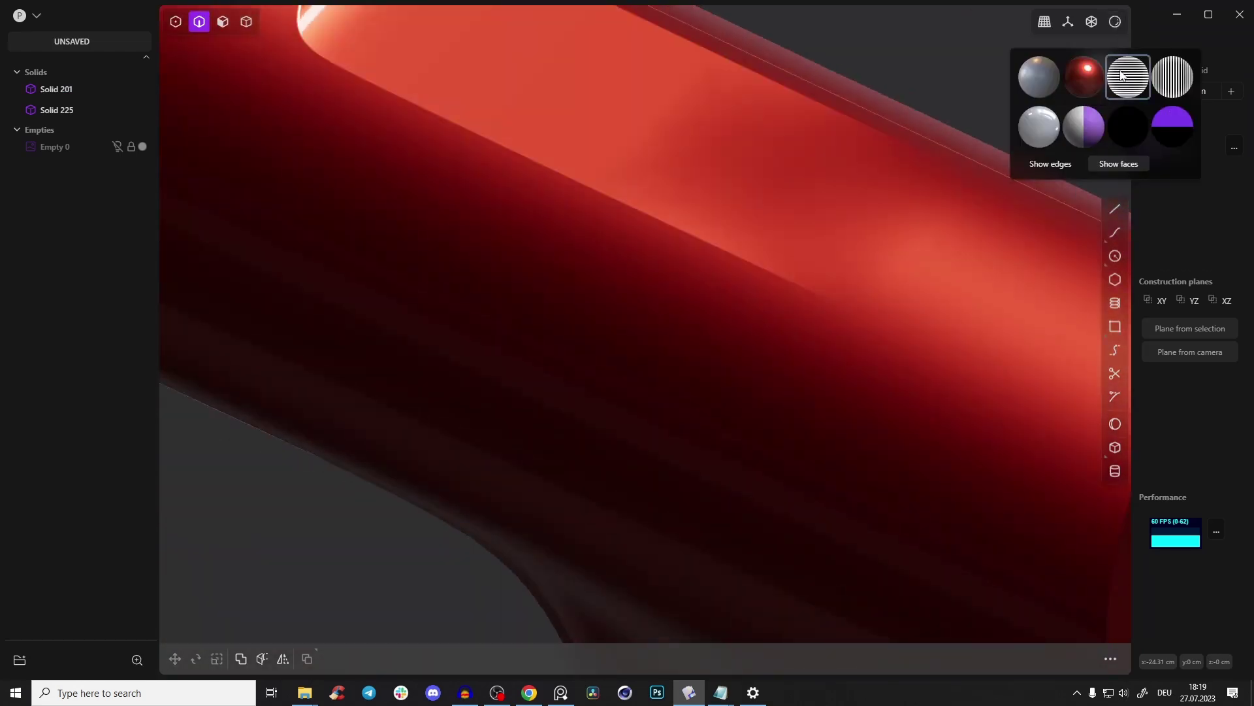
click(1037, 137)
click(1043, 163)
scroll(811, 295, down, 2)
mouse_move(810, 296)
middle_down()
mouse_move(734, 243)
mouse_move(775, 284)
mouse_move(840, 303)
mouse_move(809, 281)
middle_up()
scroll(841, 303, up, 4)
scroll(840, 303, down, 3)
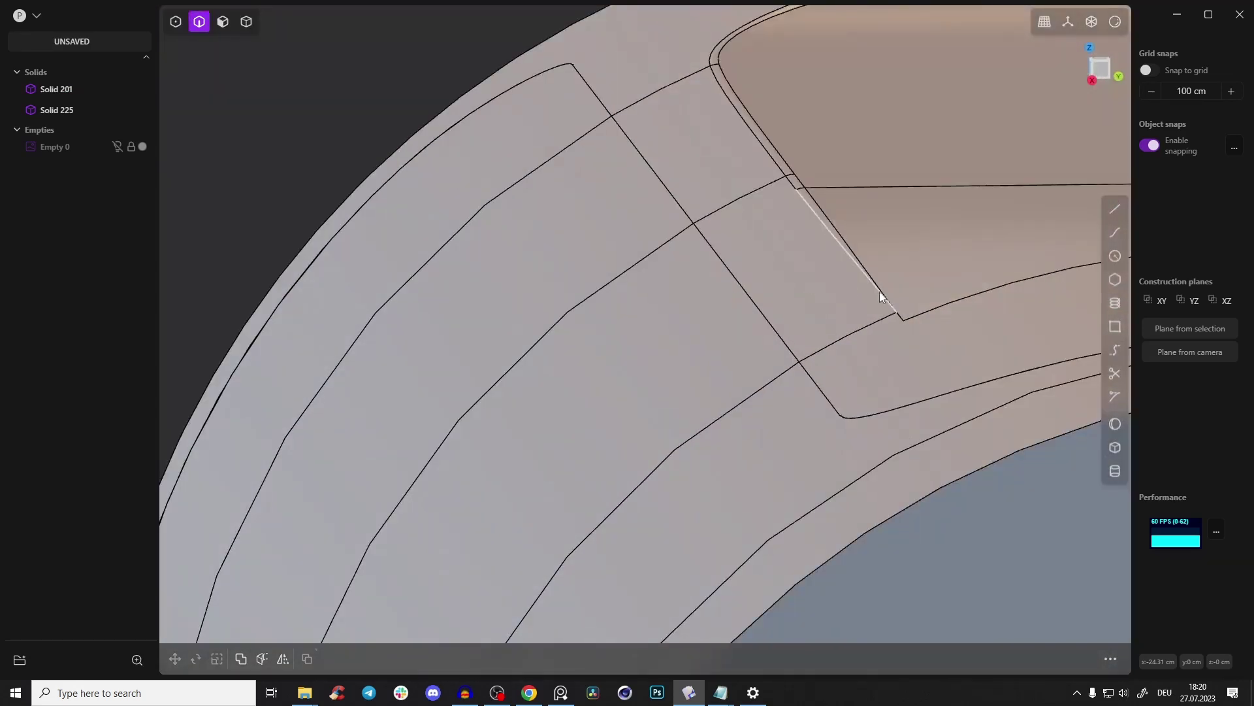
middle_drag(793, 175, 722, 354)
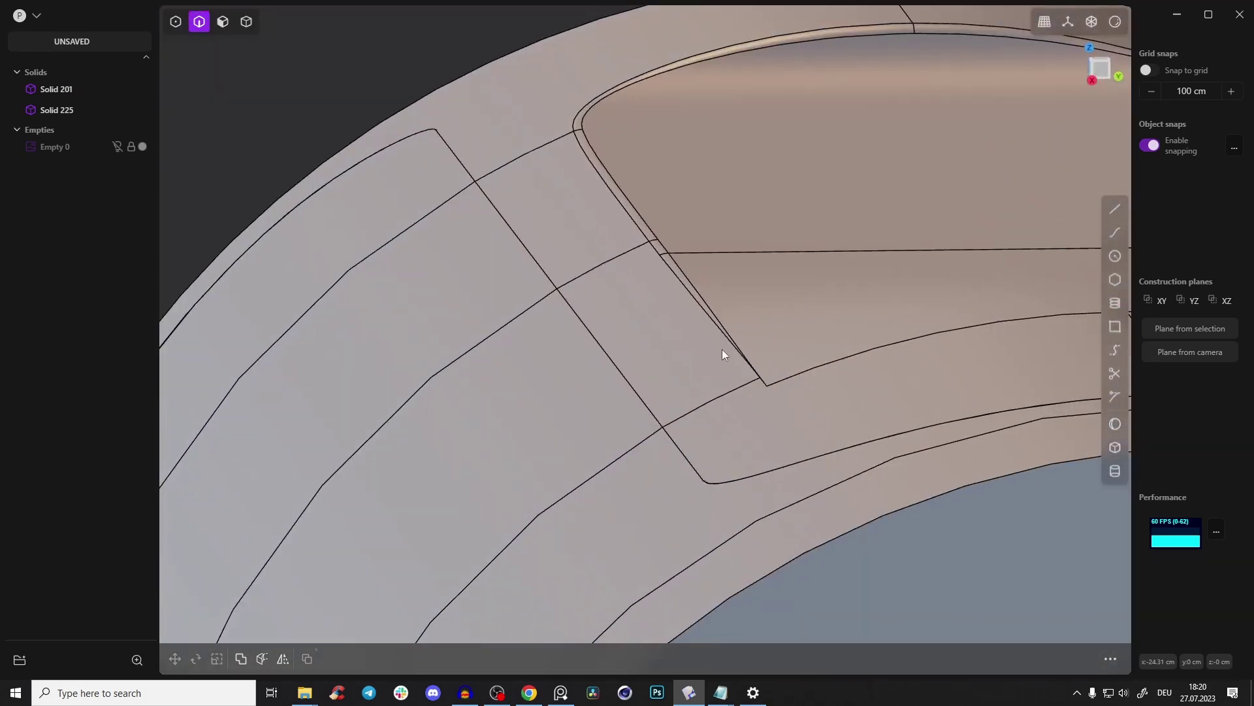
Examine the filleted recess from the side in glossy red with edges hidden
click(1115, 23)
click(1084, 75)
click(1063, 163)
scroll(785, 275, down, 3)
mouse_move(785, 274)
middle_down()
mouse_move(897, 289)
mouse_move(952, 386)
mouse_move(1056, 405)
mouse_move(1097, 305)
mouse_move(930, 297)
mouse_move(809, 252)
mouse_move(831, 304)
middle_up()
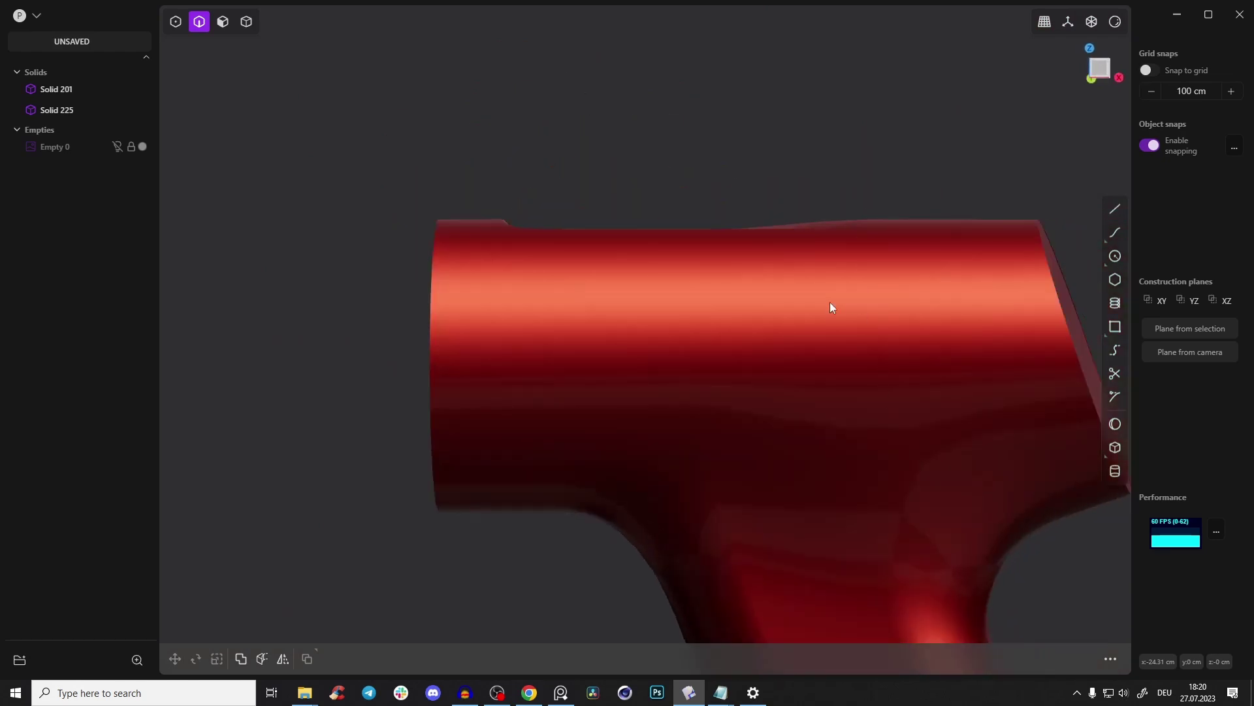
Restore the default grey display material with edges shown
click(1116, 22)
click(1040, 76)
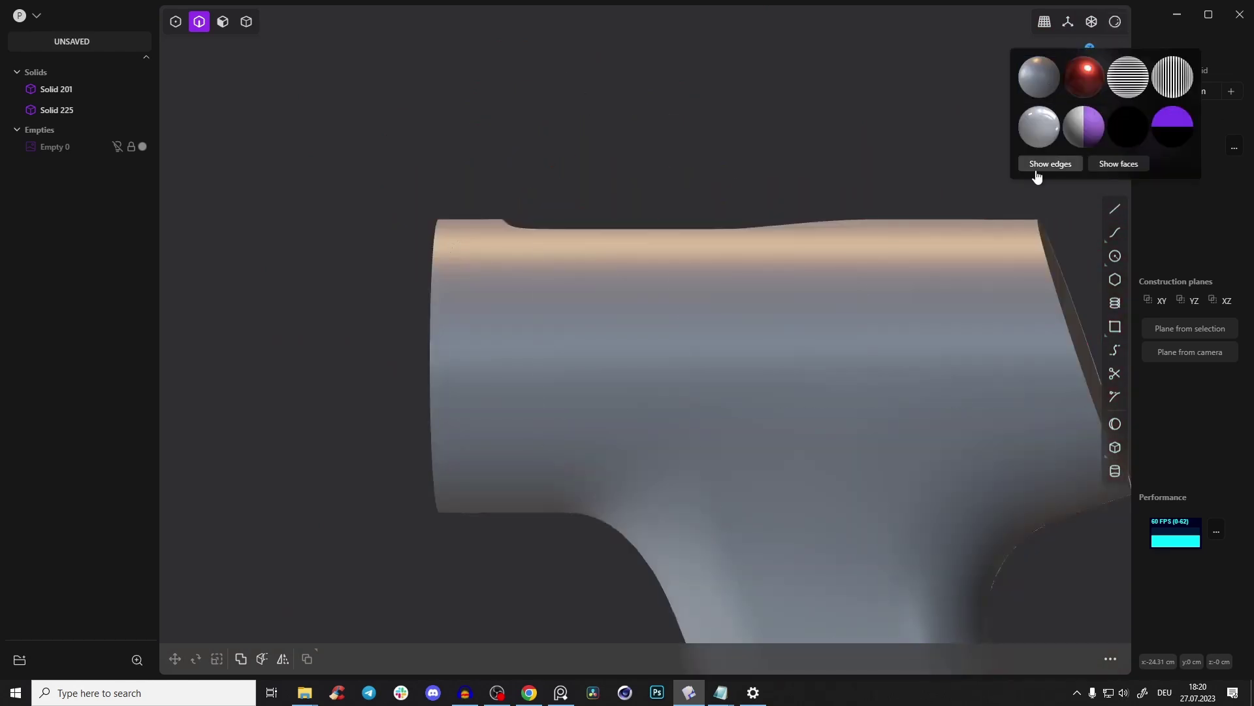
click(1036, 172)
Bring up the drill reference picture and compare the whole body and its rear end with the model
click(560, 692)
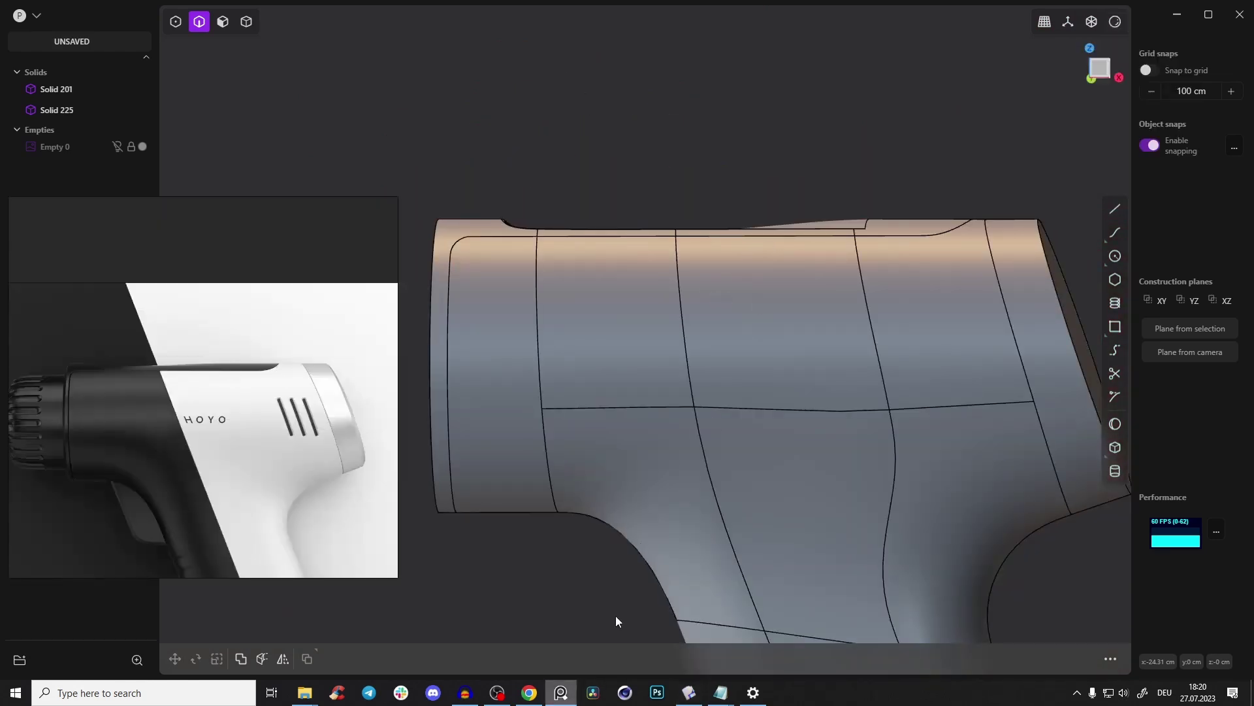
scroll(212, 286, up, 4)
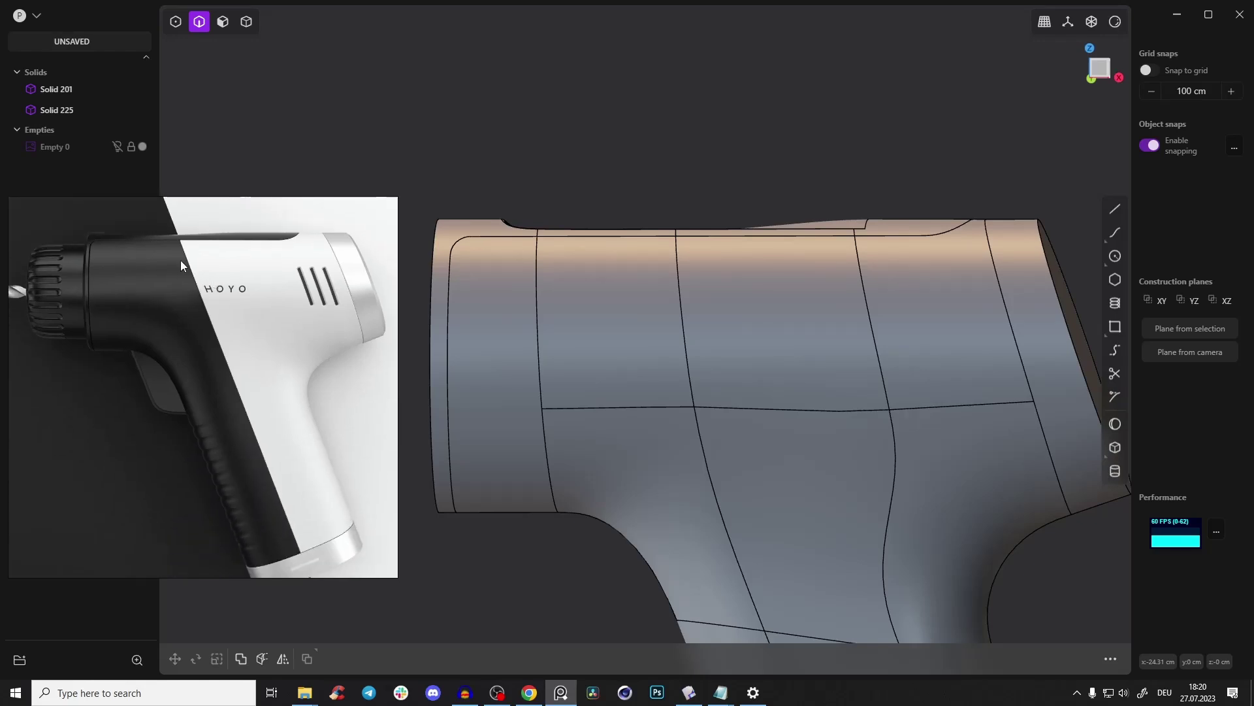
scroll(284, 493, down, 3)
shift+middle_drag(754, 436, 671, 300)
click(1102, 68)
scroll(694, 237, up, 3)
shift+middle_drag(746, 195, 853, 228)
middle_drag(637, 249, 713, 270)
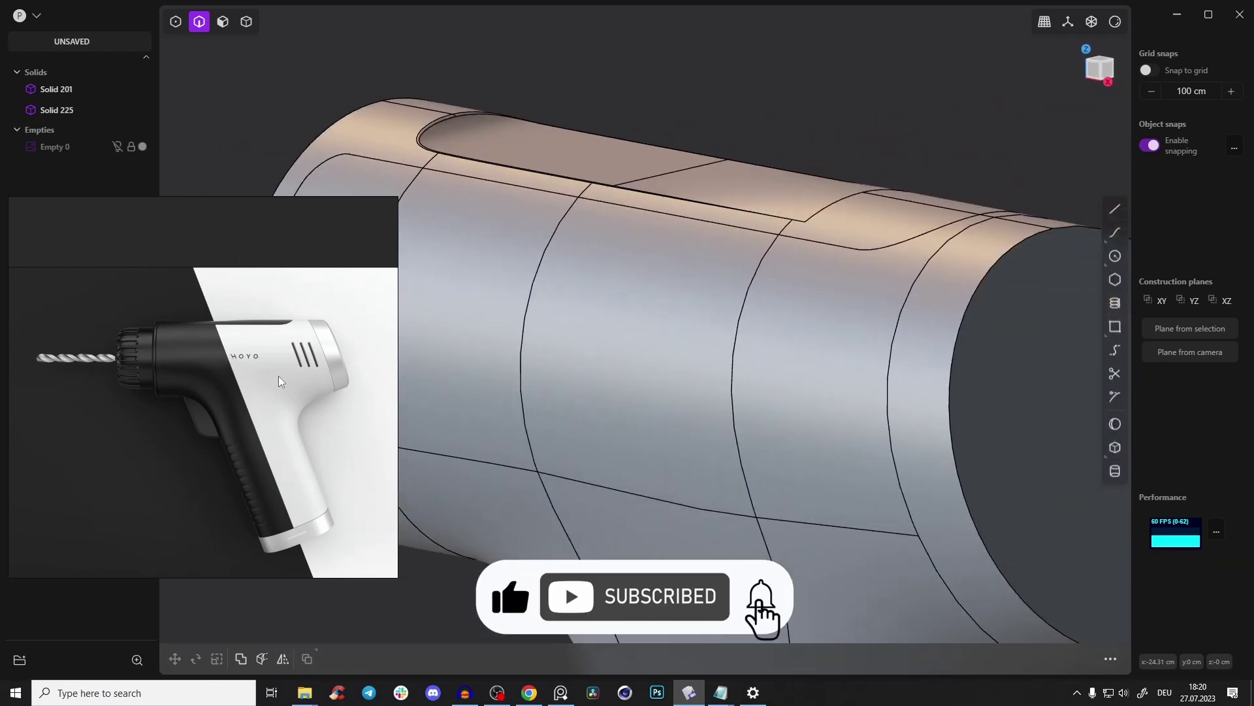
middle_drag(327, 419, 699, 256)
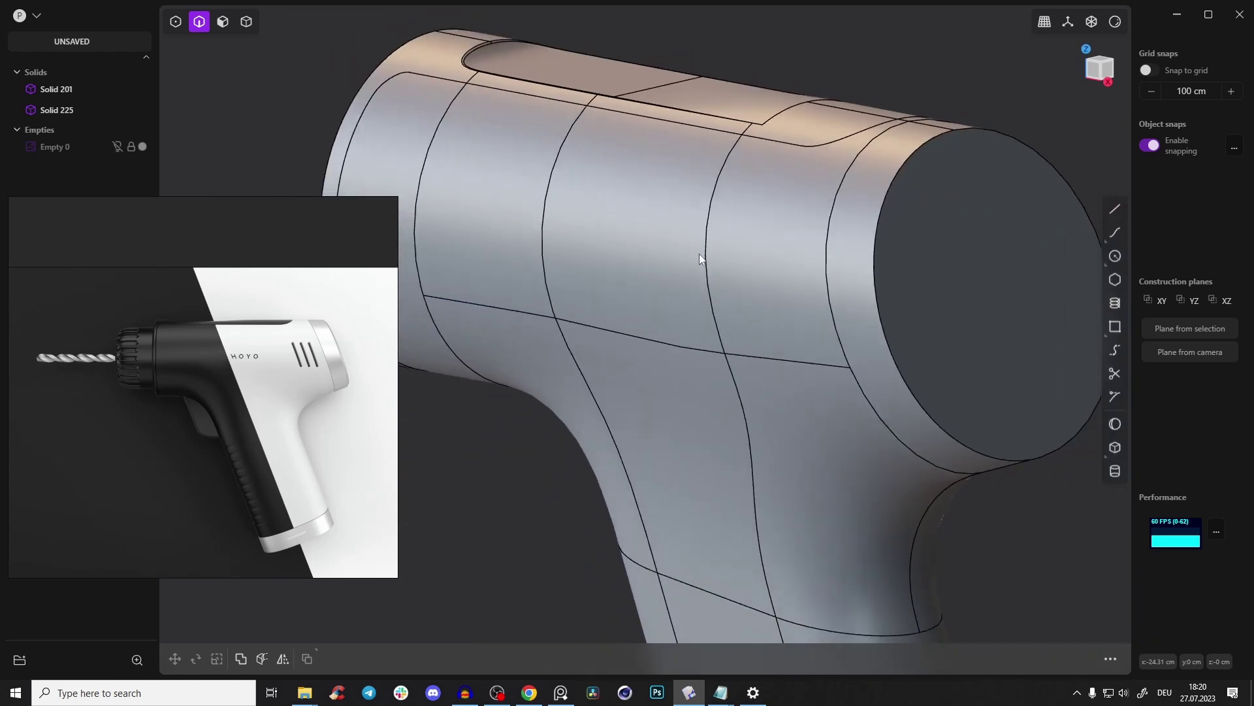
In the front view, draw a straight line from the middle of the handle's bottom edge to above the body, at about 112°
shift+middle_drag(711, 366, 695, 296)
scroll(760, 289, down, 3)
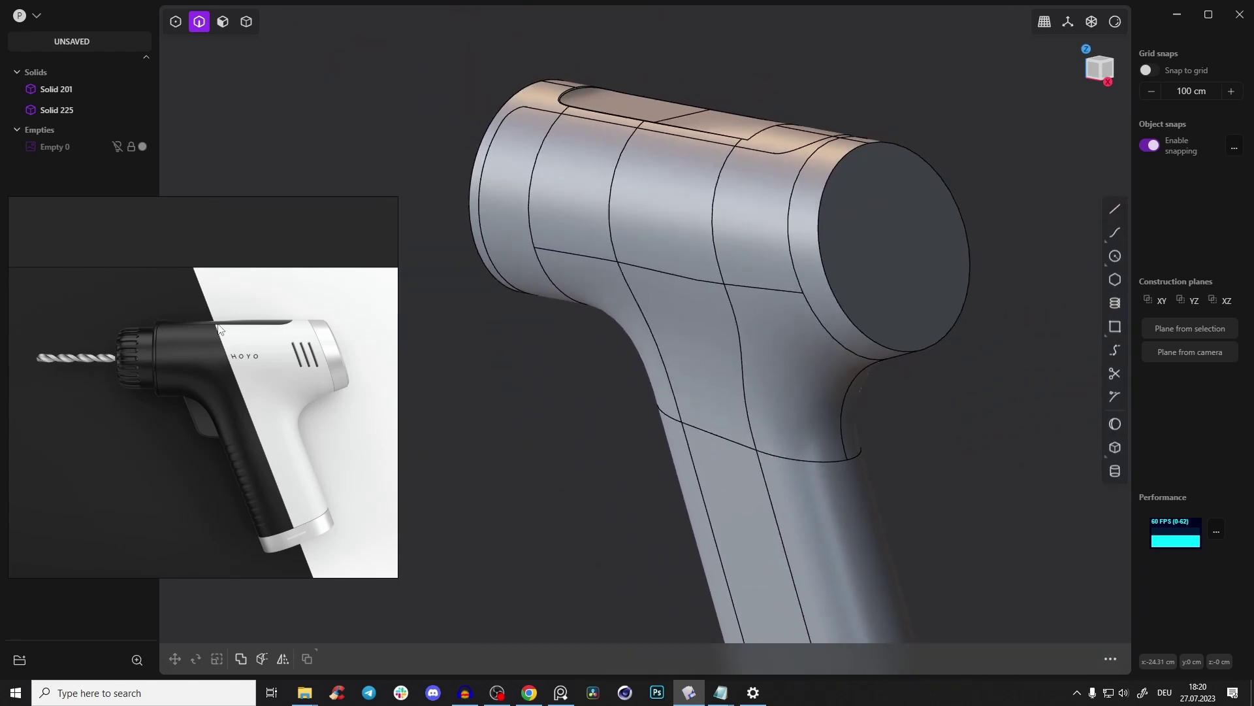
click(1095, 78)
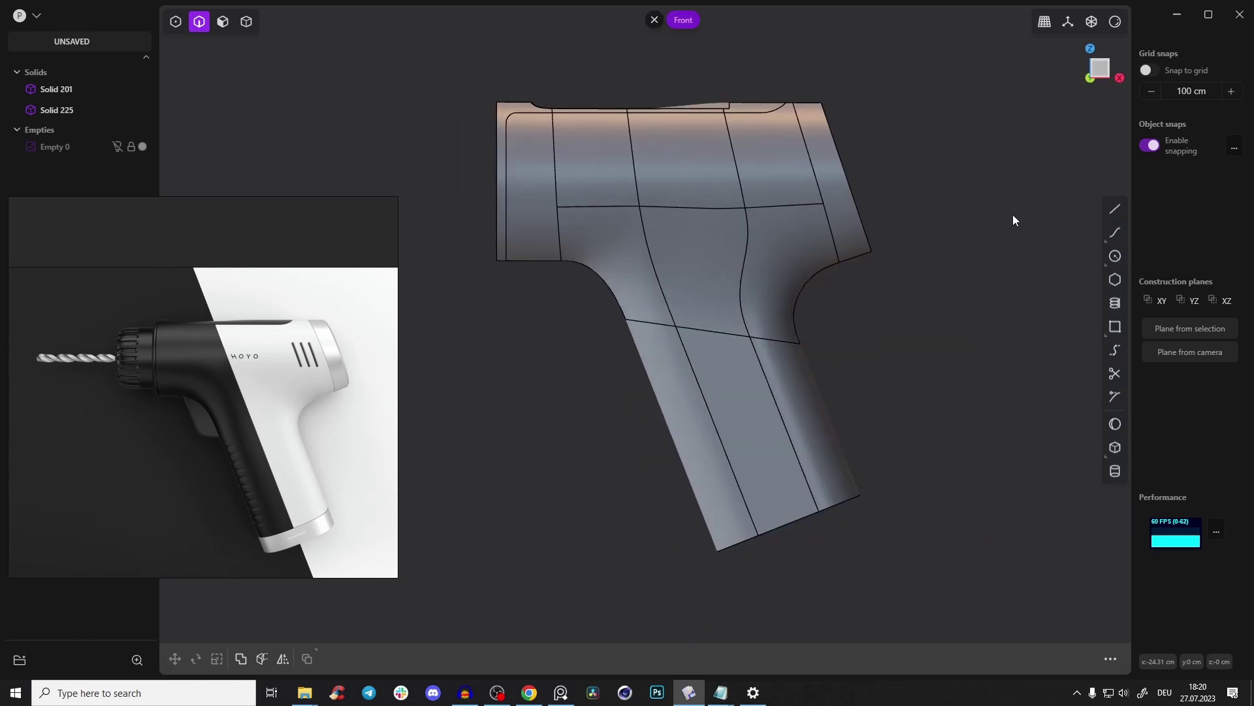
key(a)
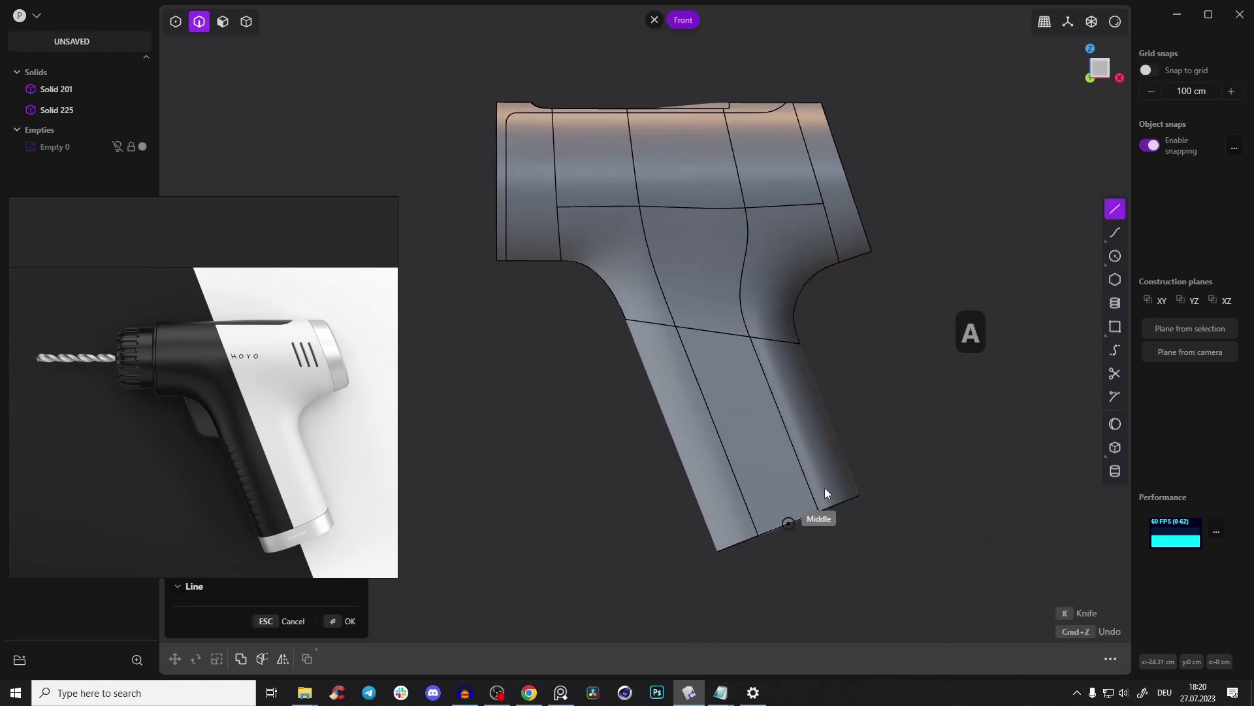
click(789, 525)
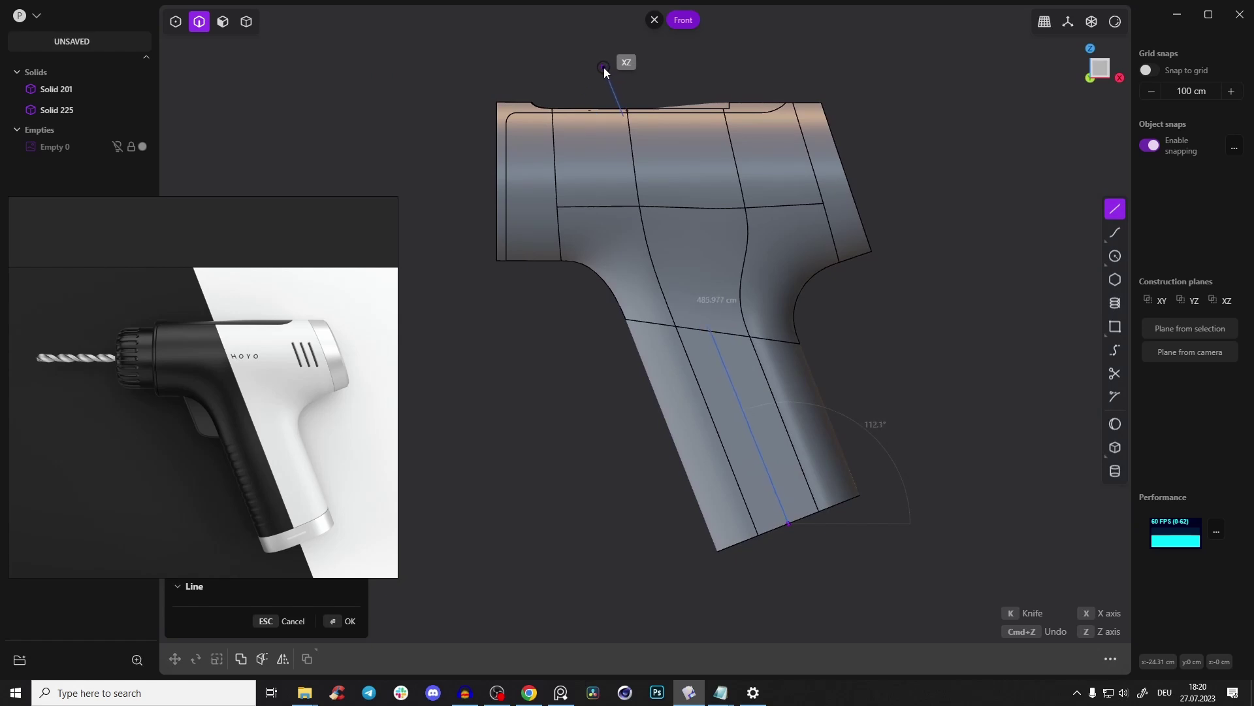
click(605, 68)
right_click(830, 308)
Cut the drill body in two along the diagonal line and delete the cutting line
key(c)
click(718, 174)
right_click(935, 139)
click(935, 139)
key(2)
click(610, 85)
key(x)
Fillet the edges along the diagonal cut together with the adjoining edges beside the upper recess
middle_drag(641, 107, 660, 155)
scroll(574, 144, up, 3)
click(656, 122)
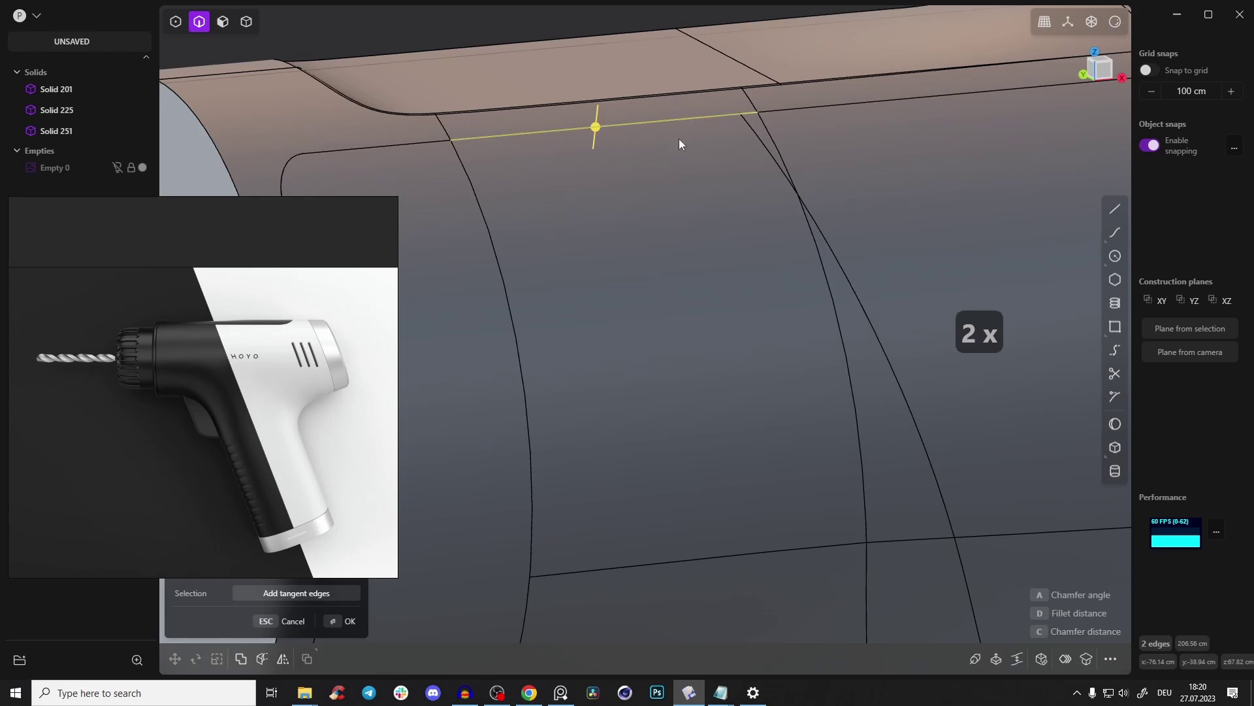
click(843, 106)
click(883, 362)
drag(899, 362, 896, 363)
scroll(826, 210, down, 5)
middle_drag(825, 249, 1059, 272)
key(Escape)
click(741, 286)
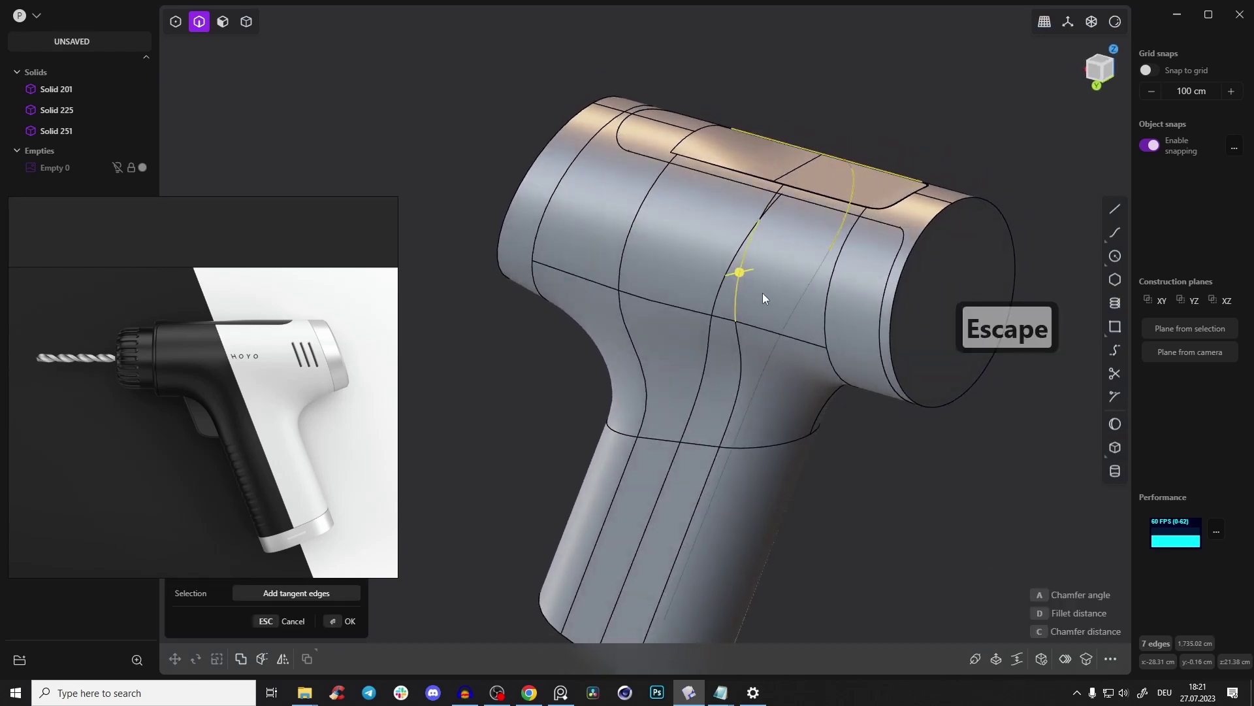
middle_drag(742, 273, 740, 214)
scroll(653, 196, up, 5)
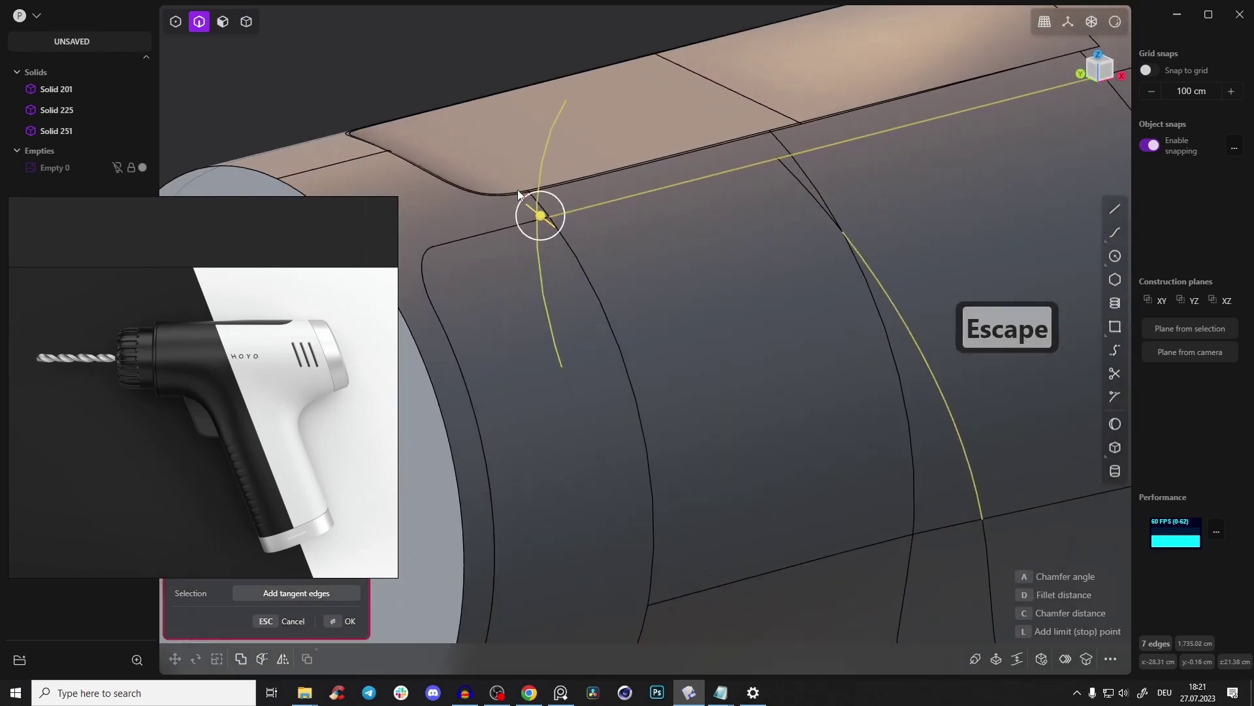
key(b)
drag(538, 209, 535, 206)
right_click(766, 249)
scroll(766, 250, down, 5)
middle_drag(765, 248, 765, 164)
click(790, 180)
Display the model in glossy red with edges hidden and examine the diagonal seam and body from several sides
click(1115, 22)
click(1082, 82)
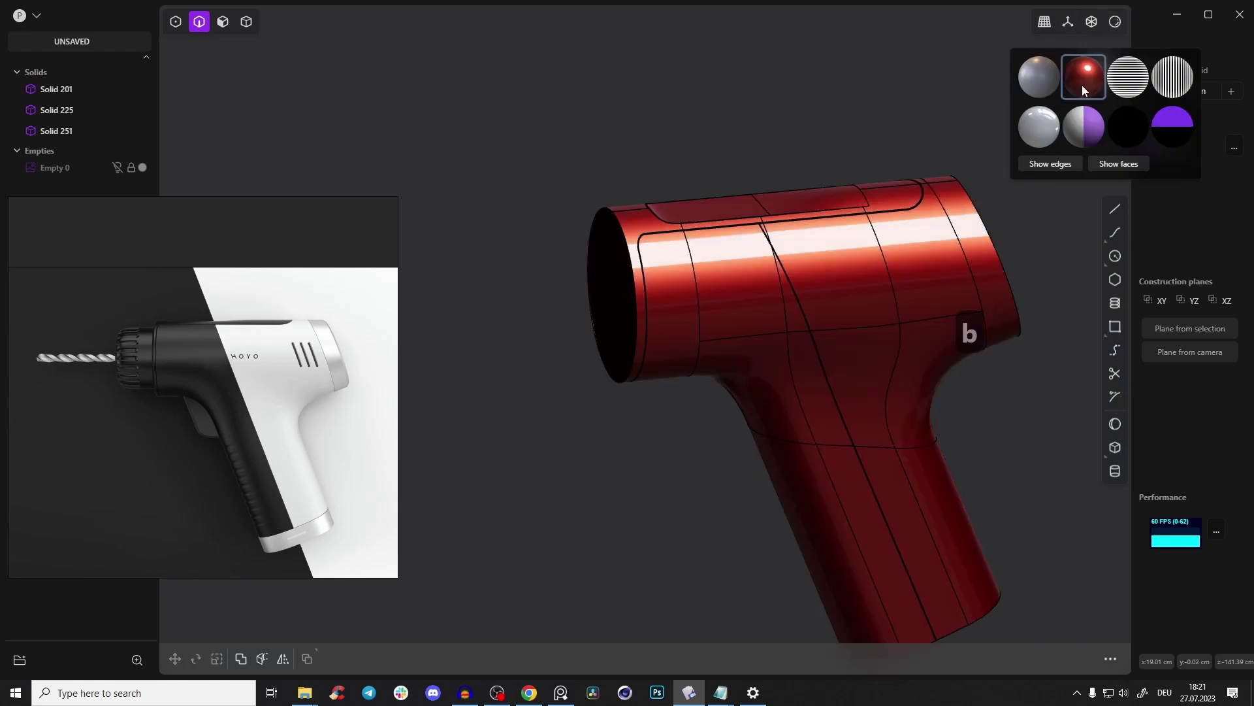
middle_drag(1049, 163, 806, 168)
scroll(736, 220, up, 3)
middle_drag(729, 217, 823, 185)
scroll(758, 255, down, 4)
scroll(862, 196, up, 3)
middle_drag(907, 209, 778, 248)
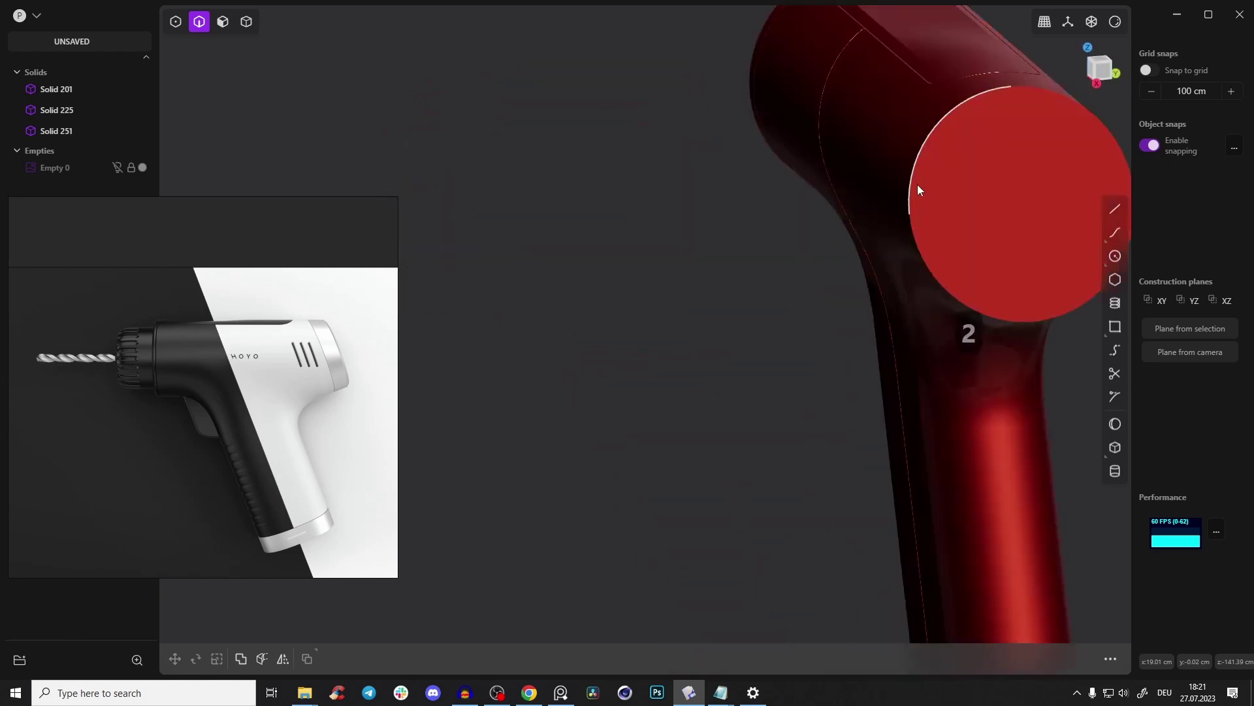
middle_drag(595, 254, 743, 282)
middle_drag(876, 246, 848, 370)
shift+middle_drag(888, 289, 841, 363)
scroll(841, 363, down, 1)
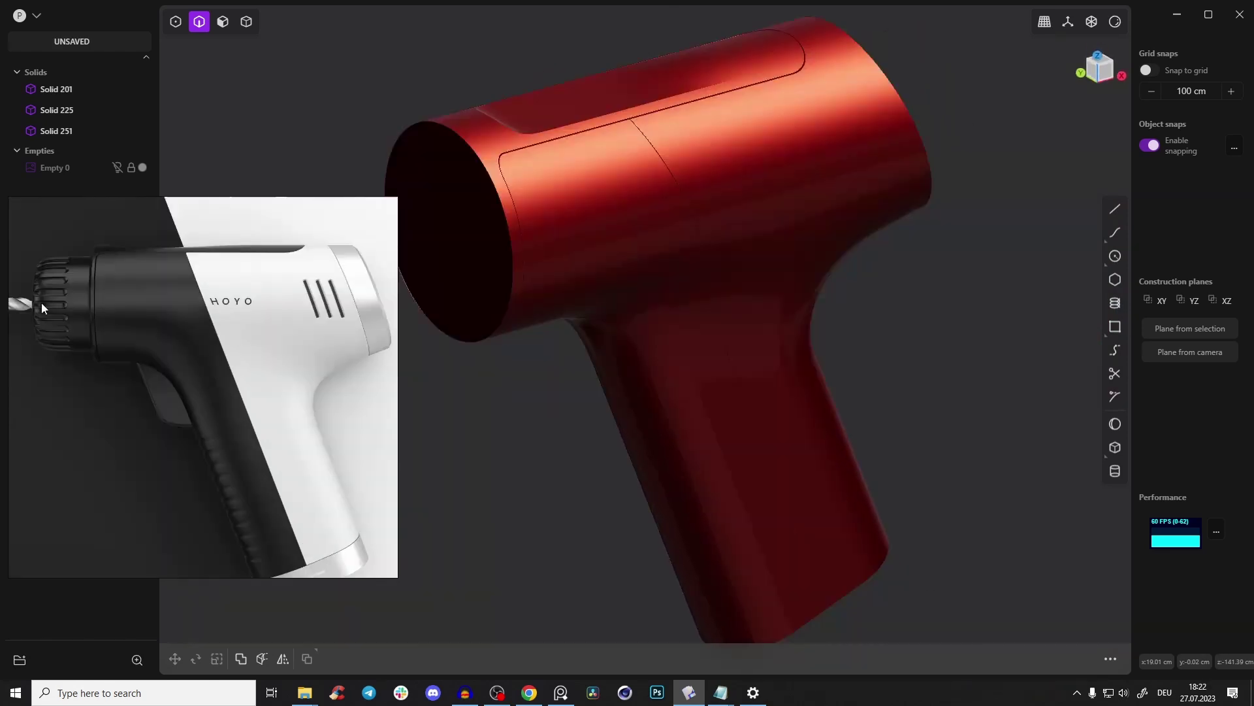
Examine the chuck and black-and-white split in the reference picture and compare them with the model's side
middle_drag(41, 304, 136, 346)
scroll(211, 351, down, 2)
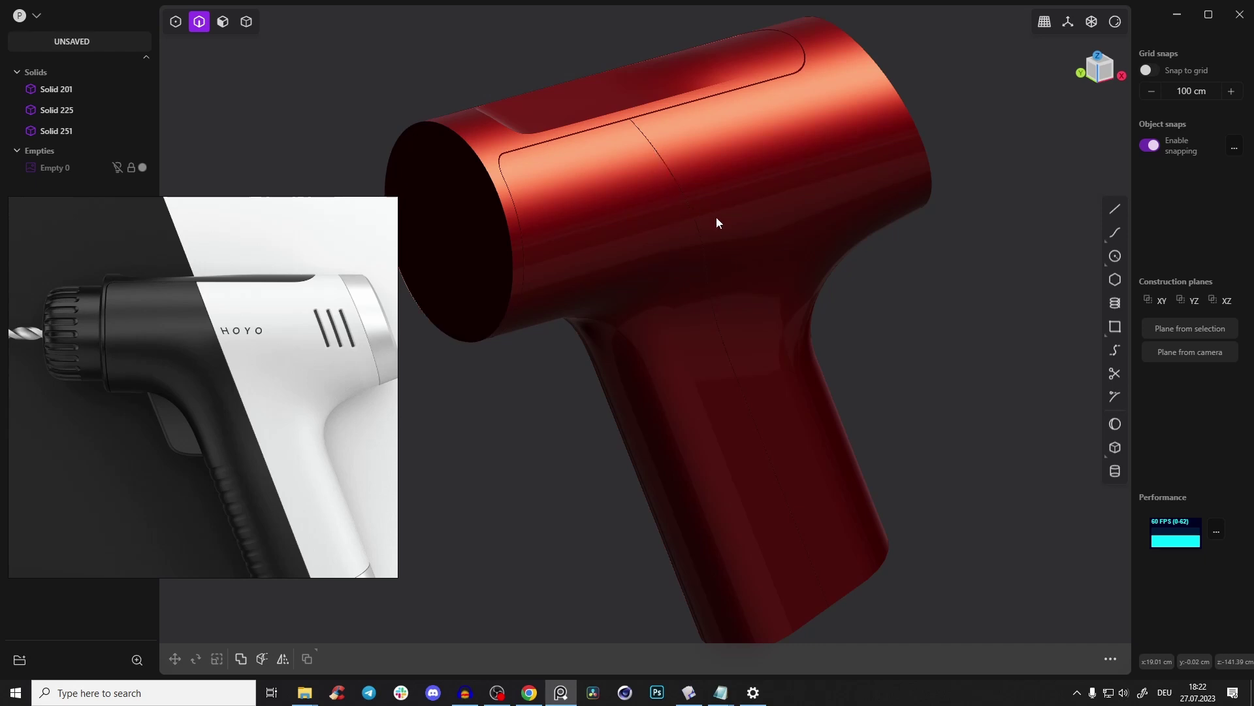
middle_drag(750, 307, 722, 264)
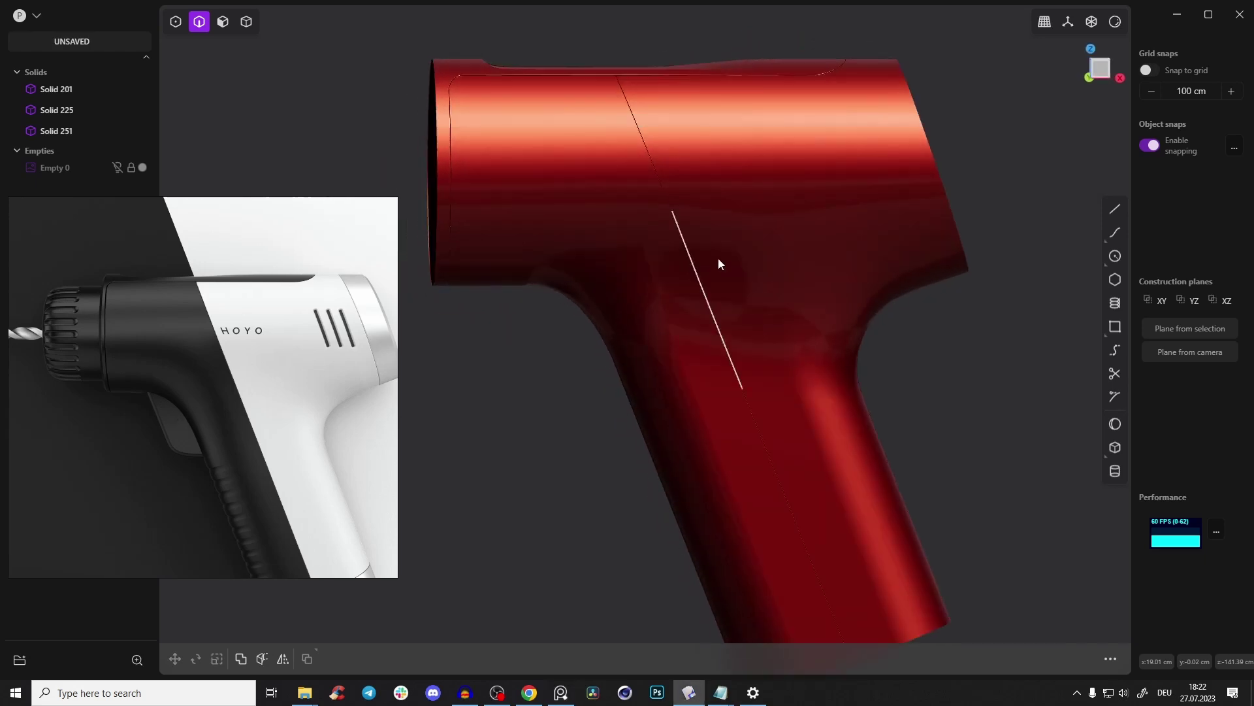
middle_drag(824, 254, 784, 240)
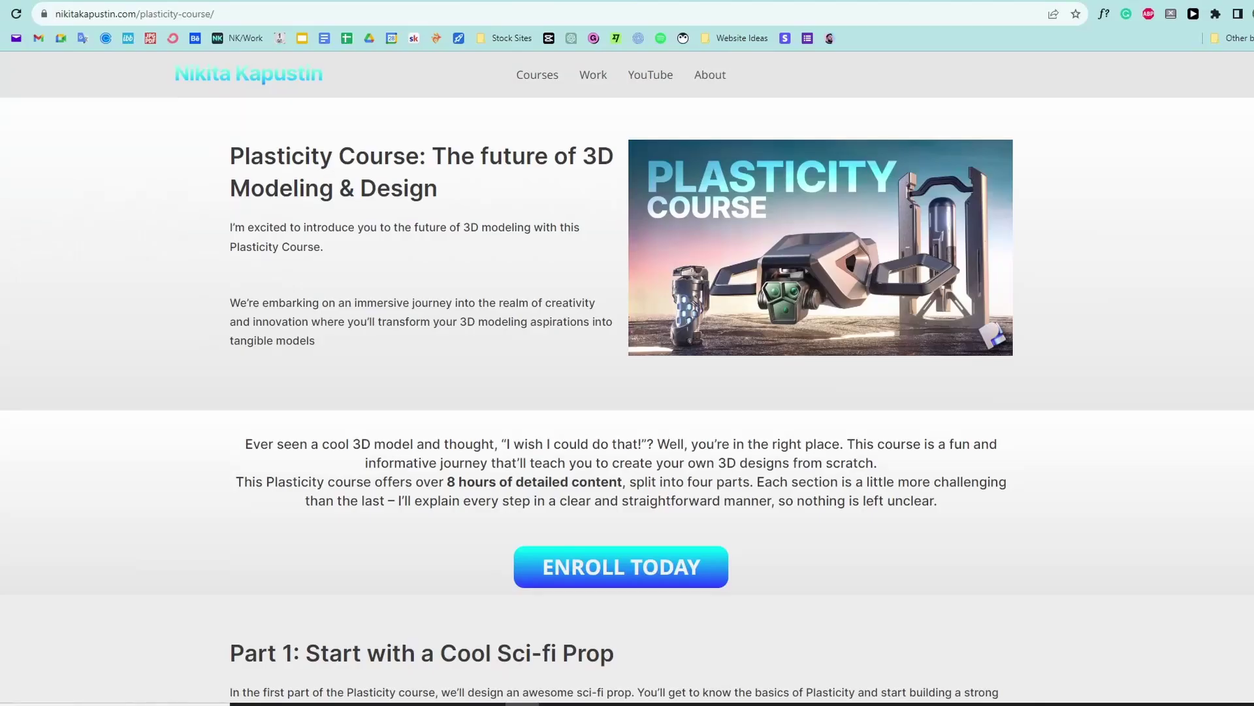
Read through the Plasticity course web page from its introduction past the four parts to the reasons for choosing it
scroll(628, 376, down, 5)
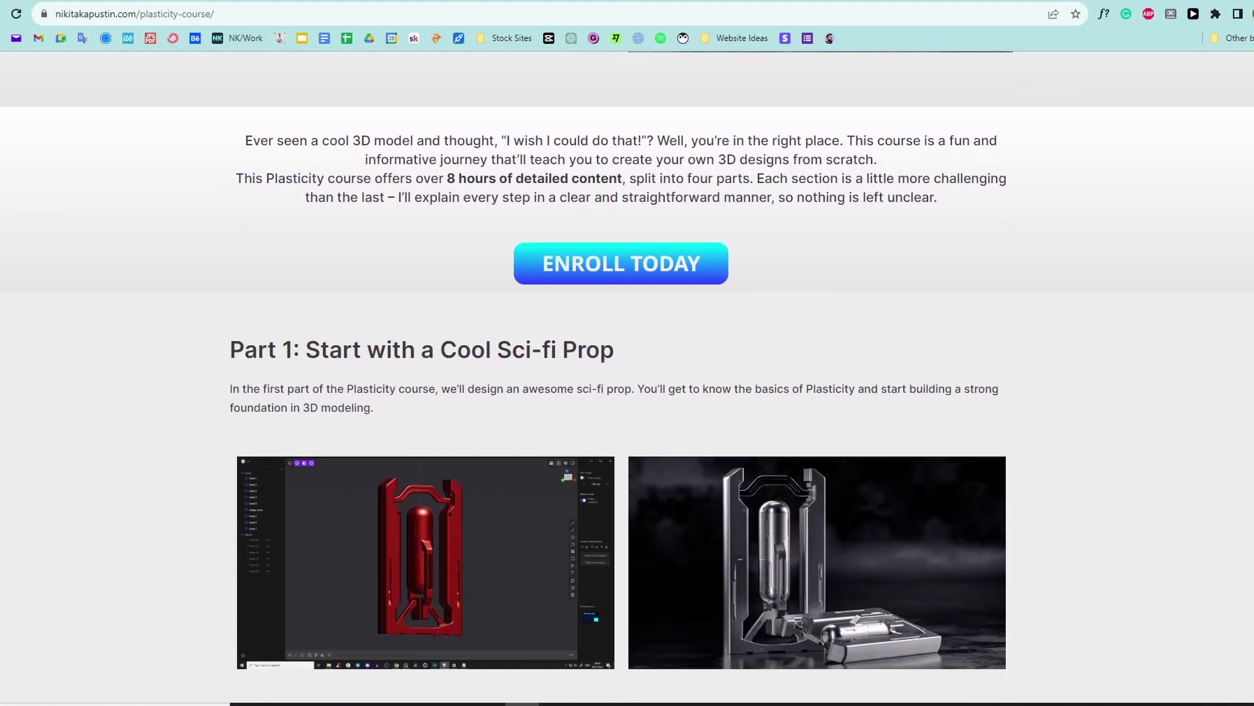
scroll(627, 375, down, 5)
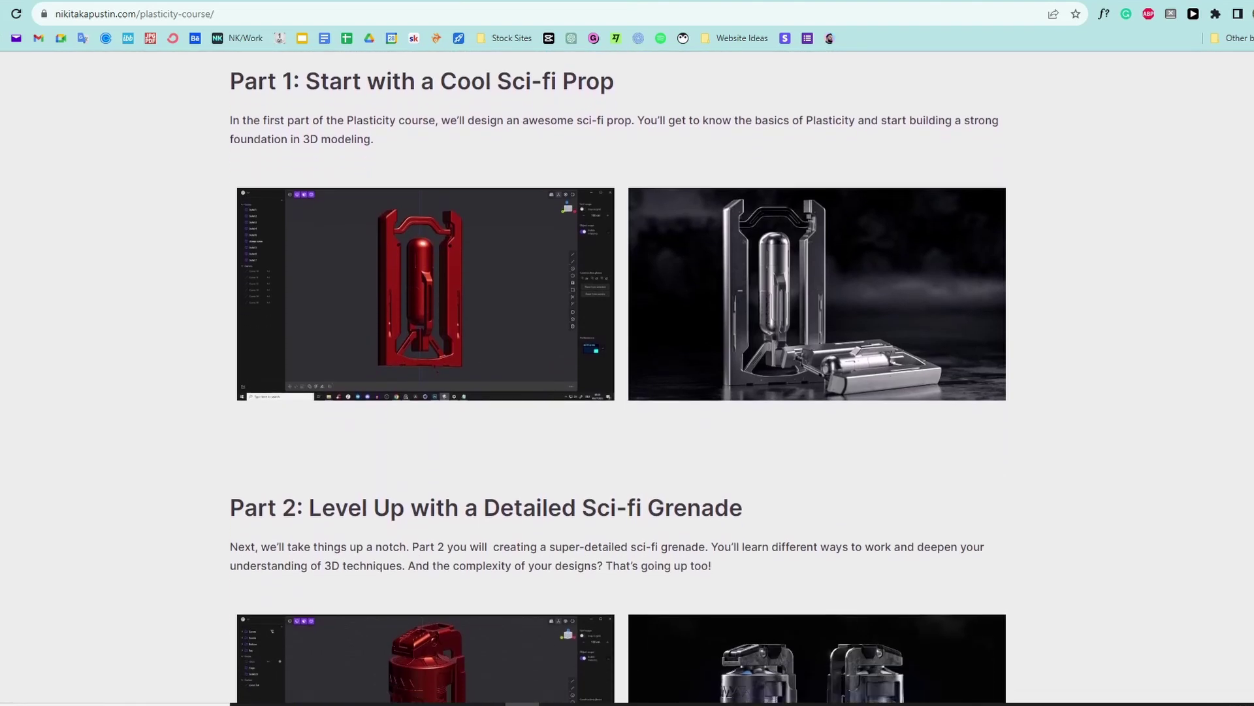
scroll(627, 375, down, 5)
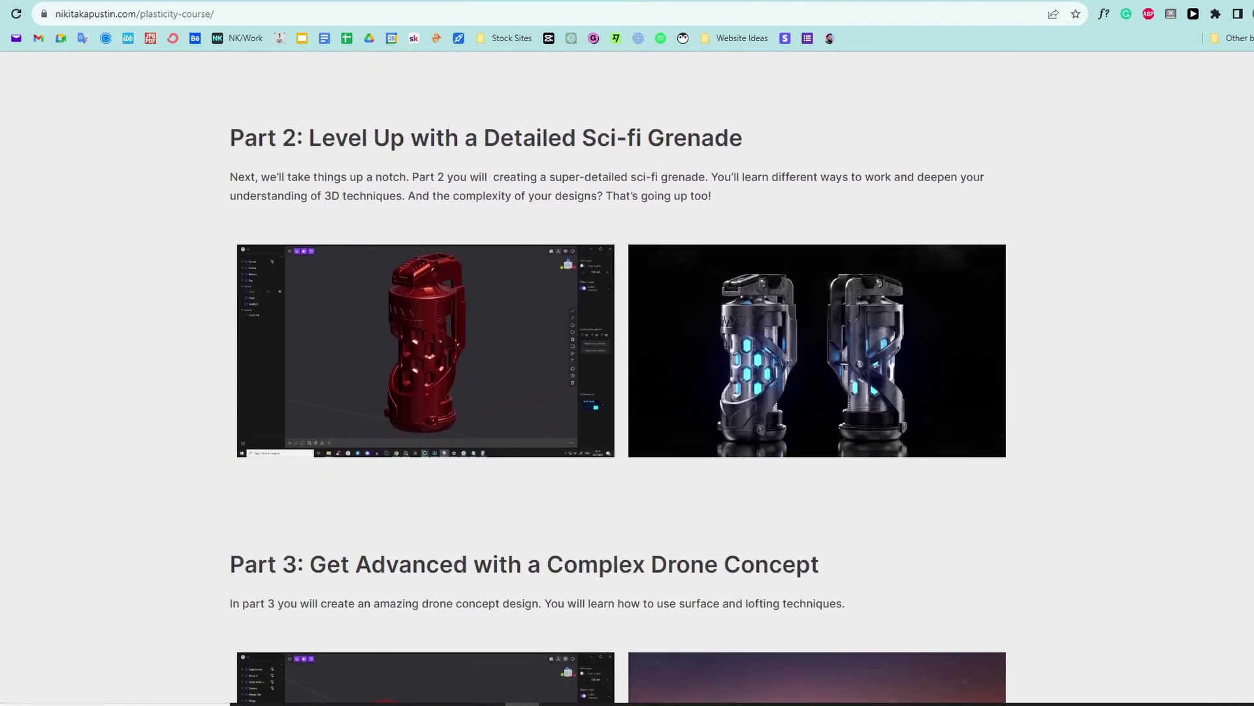
scroll(627, 375, down, 4)
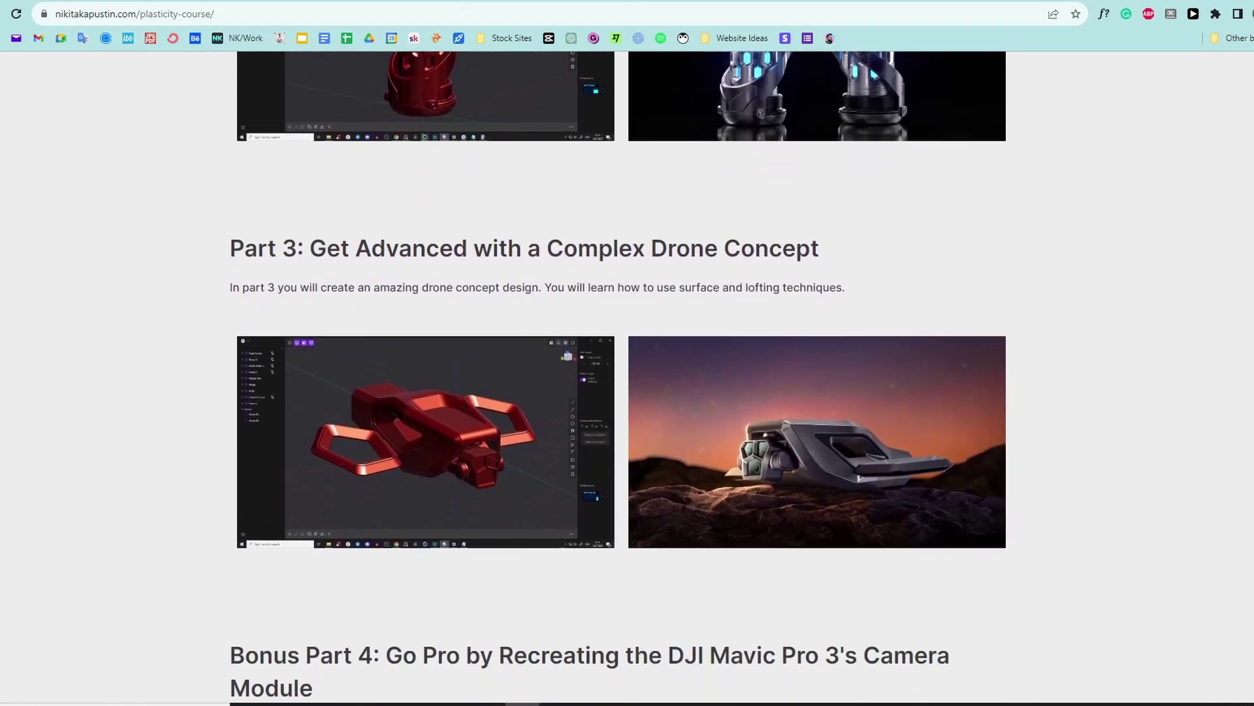
scroll(627, 375, down, 6)
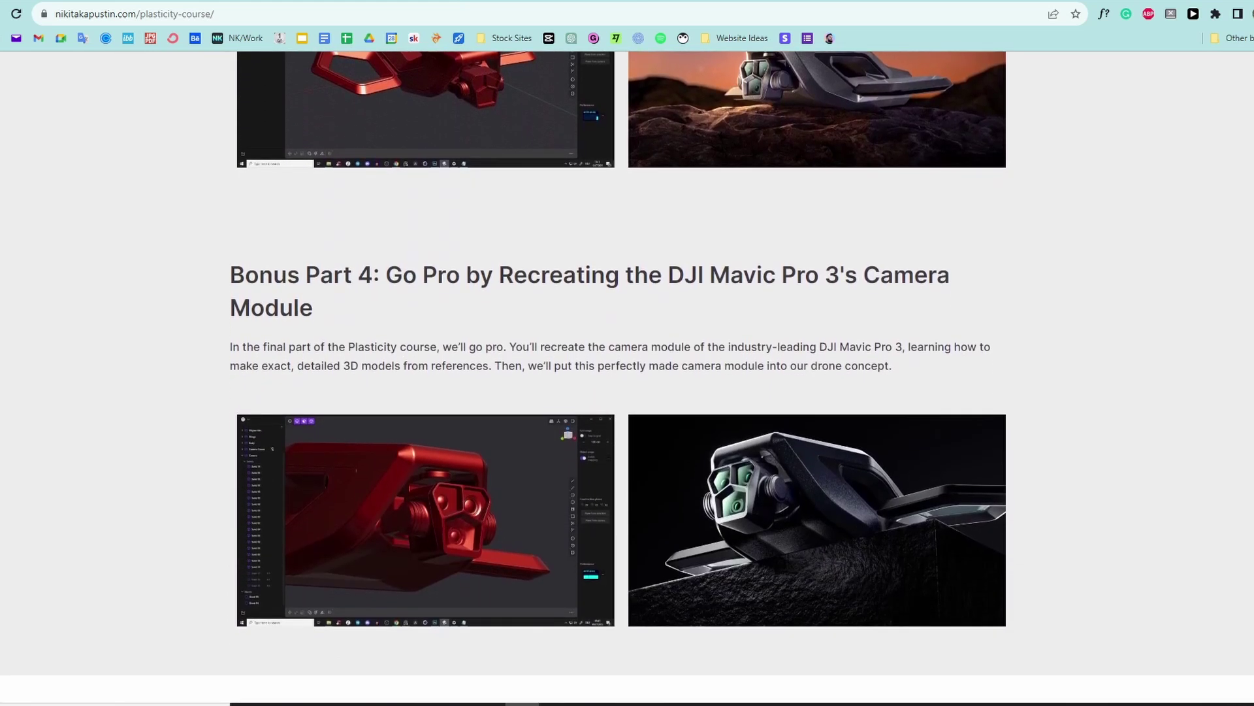
scroll(627, 376, down, 5)
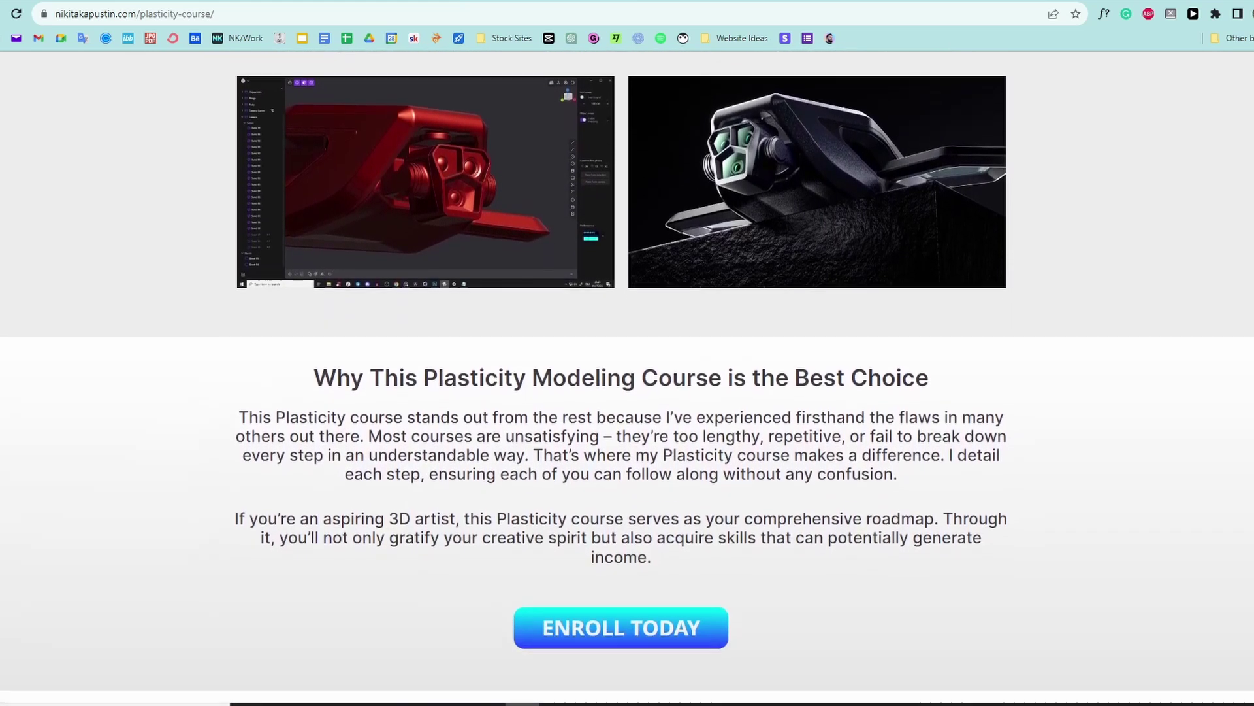